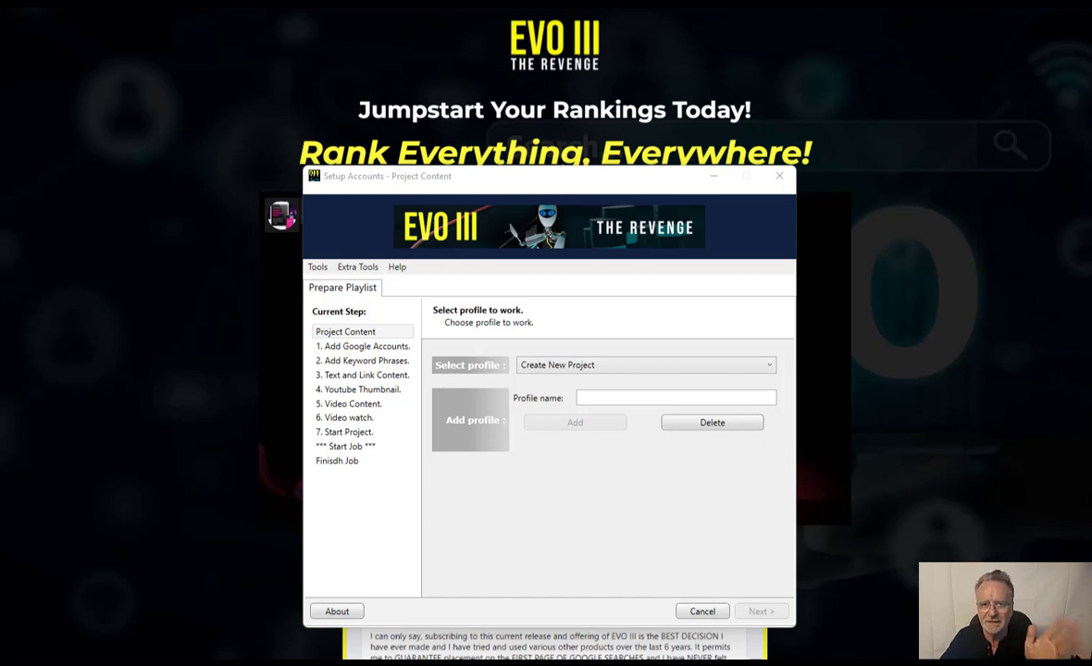
- Load the HOT New project profile from the Select profile list
left_click(592, 397)
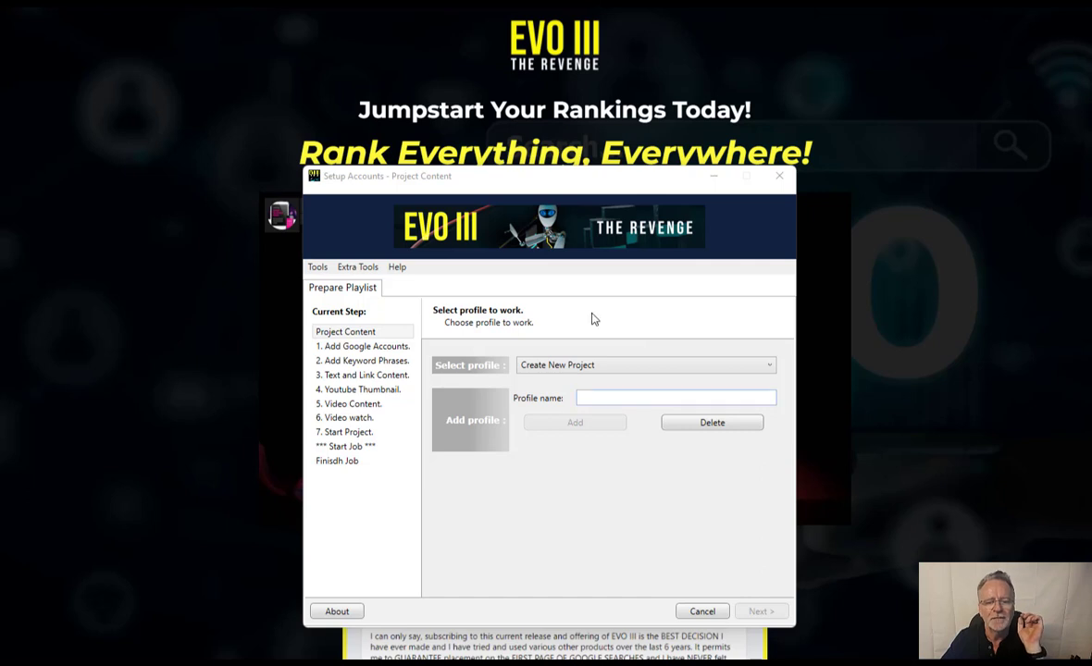
left_click(597, 365)
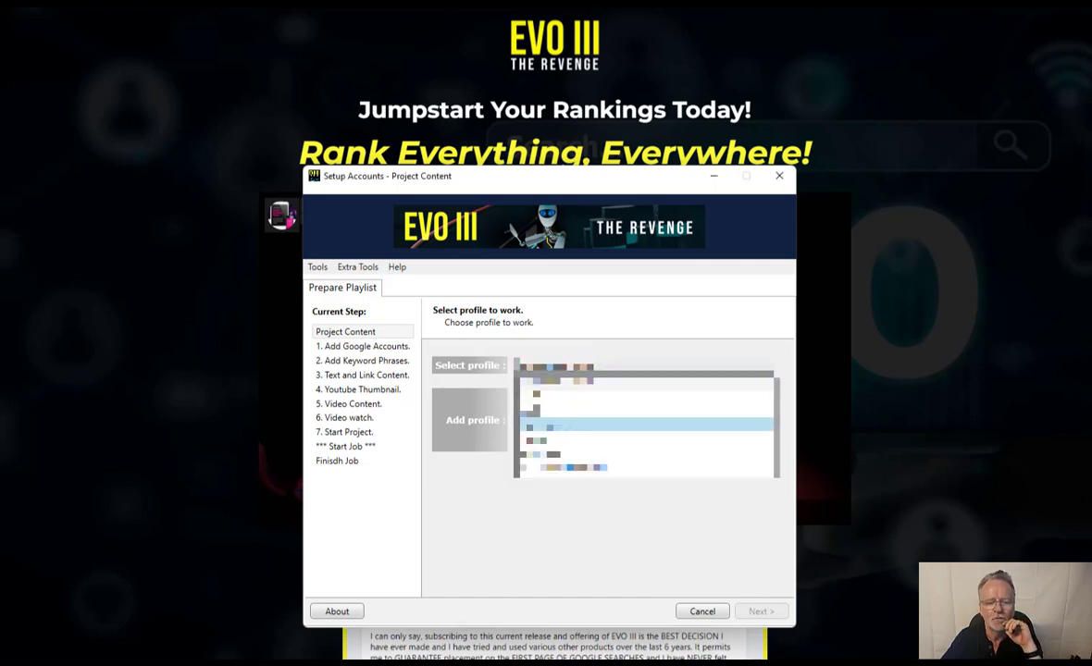
left_click(601, 424)
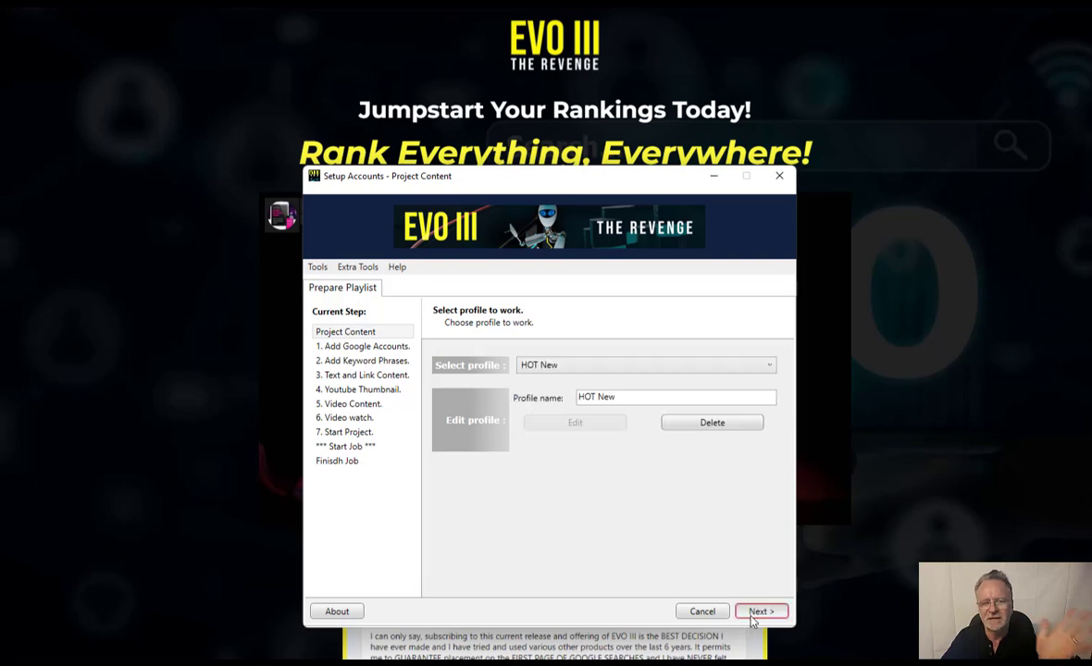
- Move the first available Google account to Selected and continue to the keyword phrases step
left_click(754, 614)
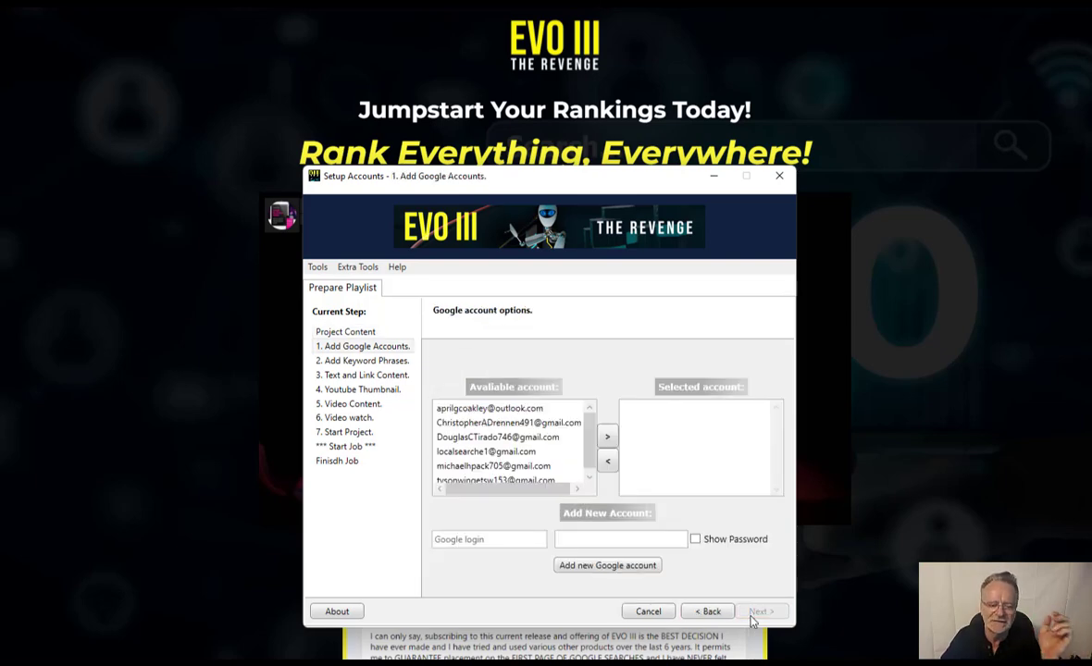
left_click(511, 408)
double_click(513, 410)
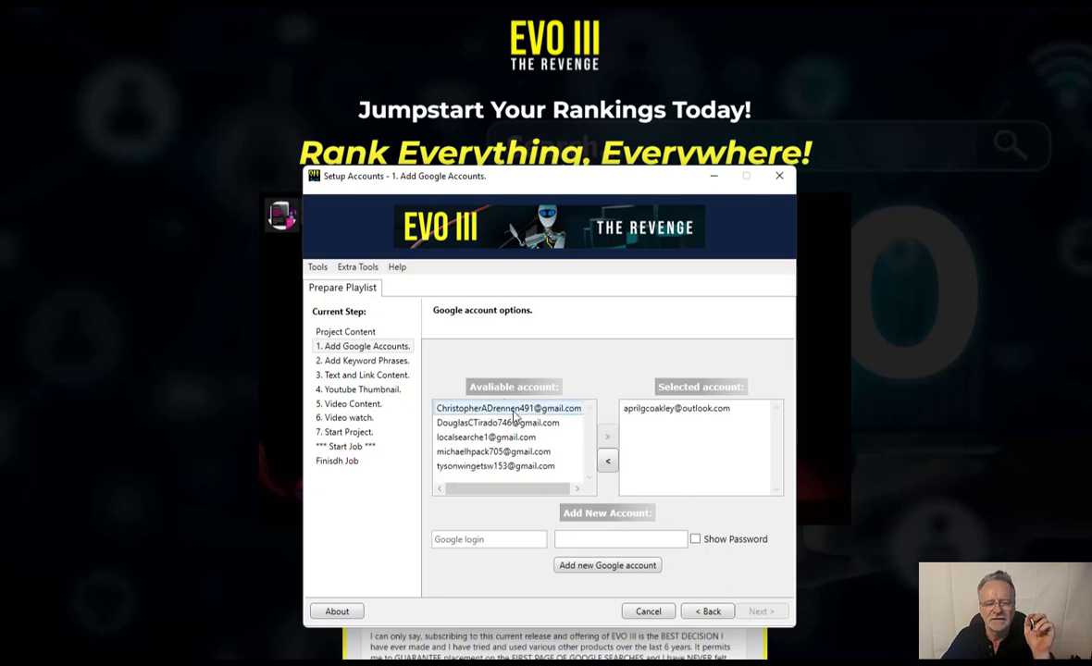
left_click(753, 612)
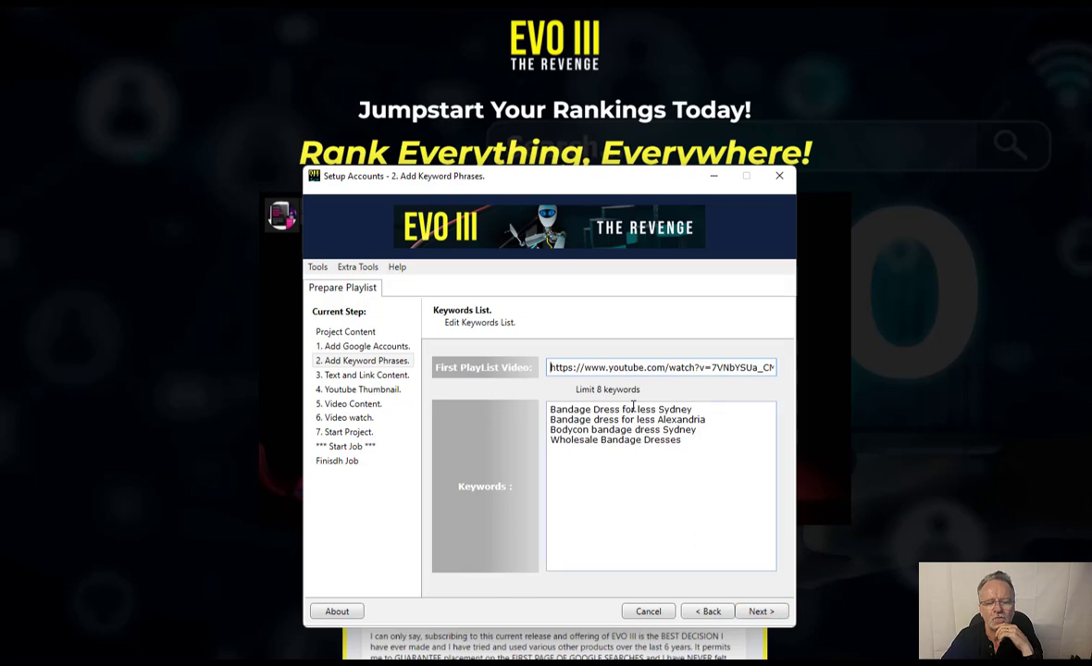
- Review the spintax title, tags and description under Text and Link Content, then continue to Youtube Thumbnail
left_click(767, 618)
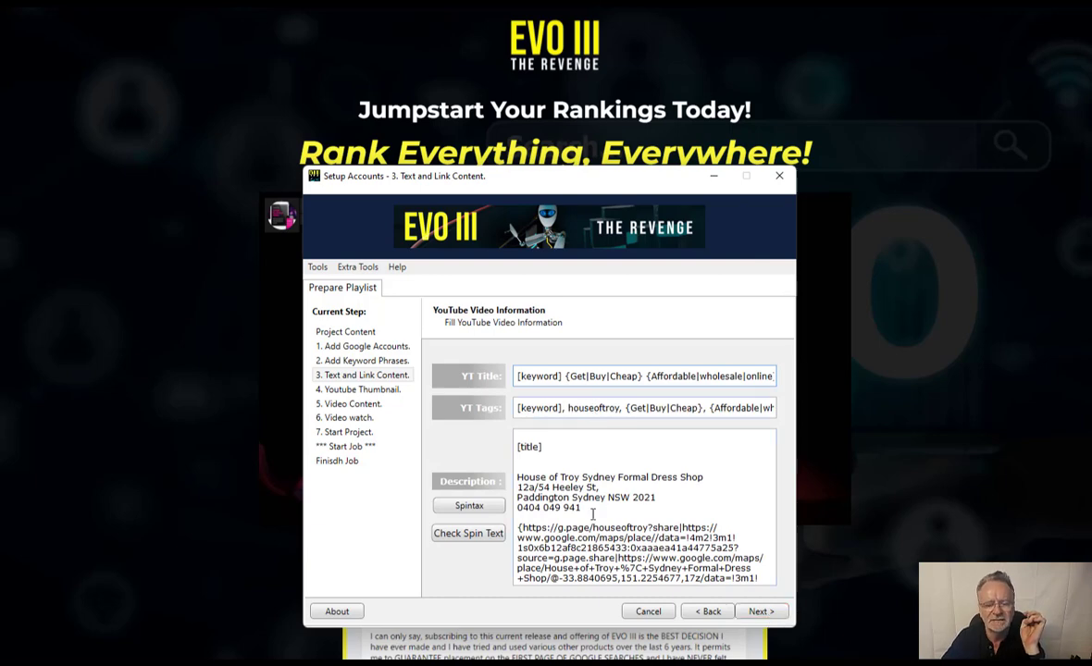
scroll(593, 514, "down", 8)
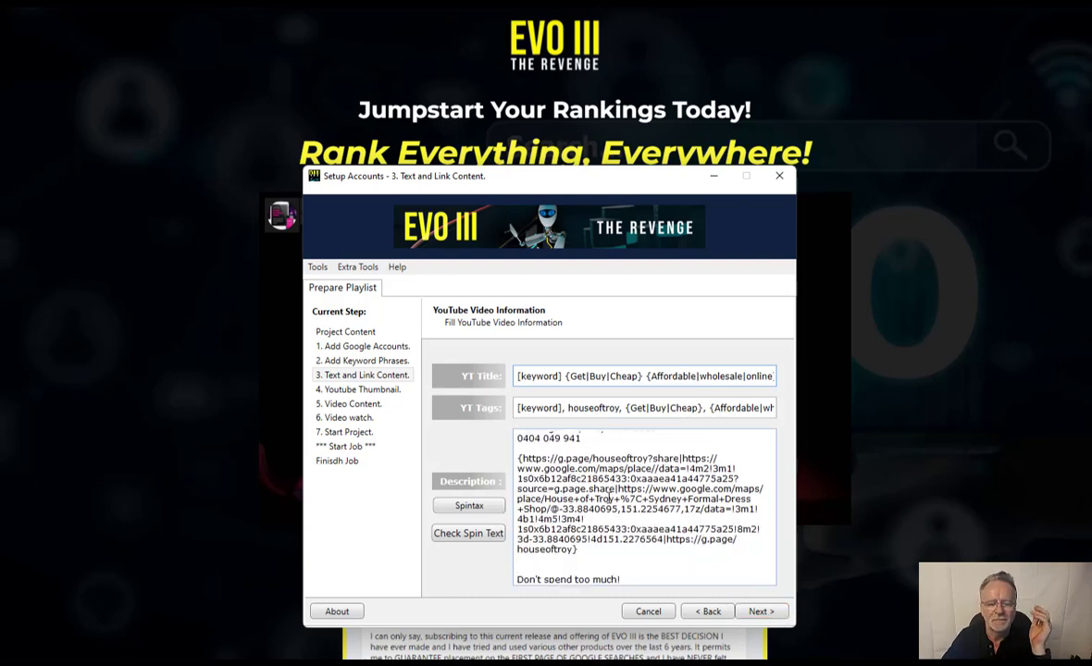
scroll(607, 500, "down", 3)
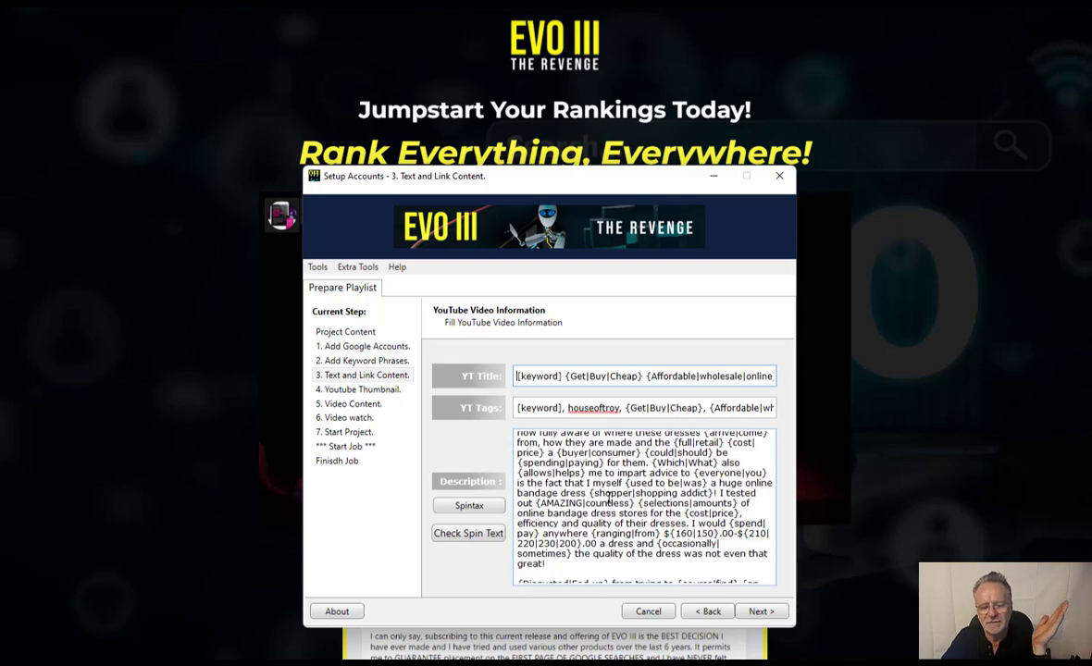
scroll(607, 500, "down", 3)
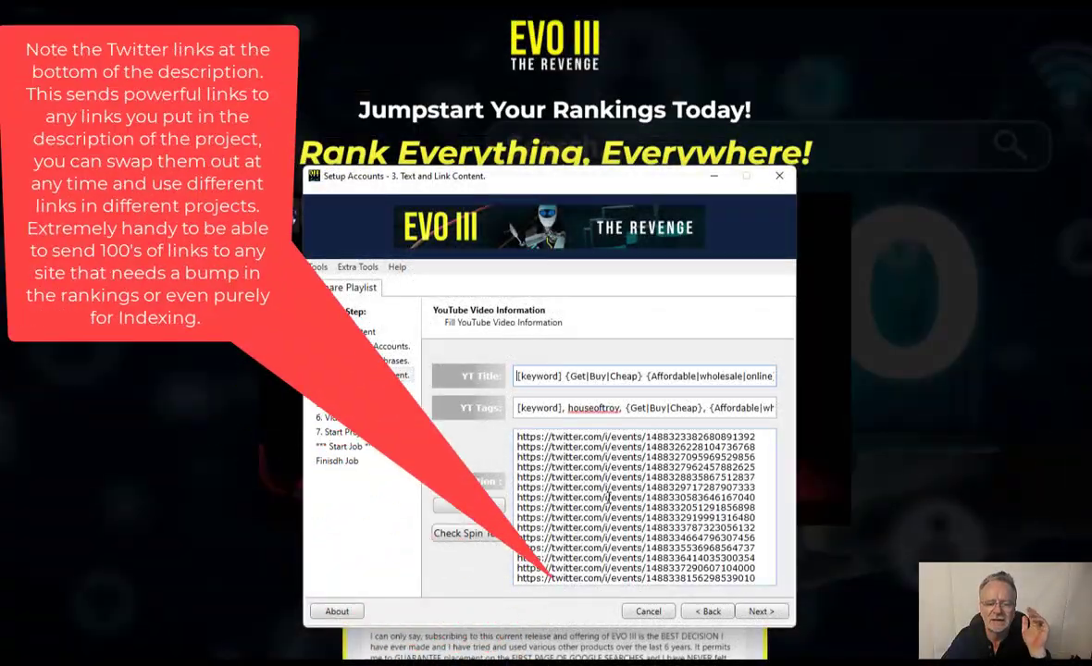
scroll(608, 498, "up", 6)
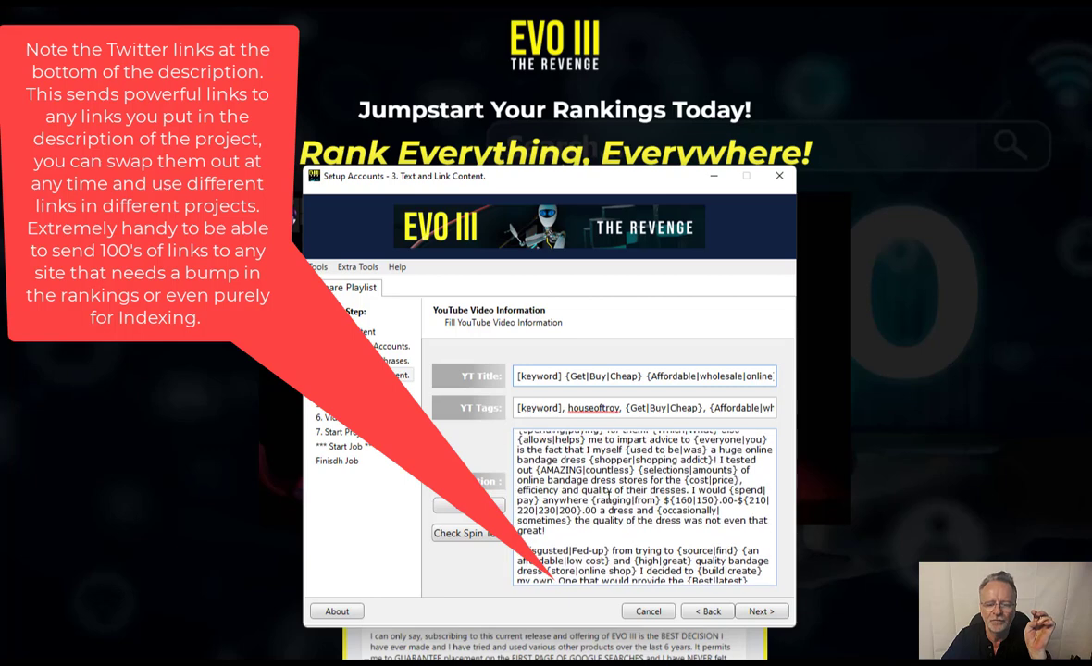
scroll(608, 498, "up", 5)
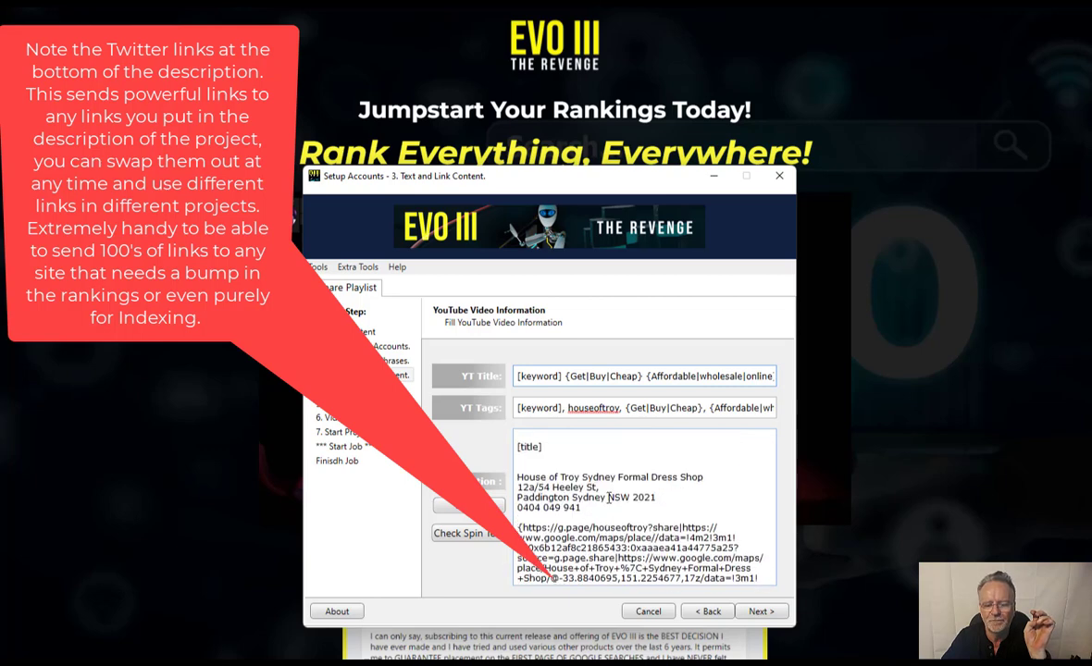
left_click(757, 612)
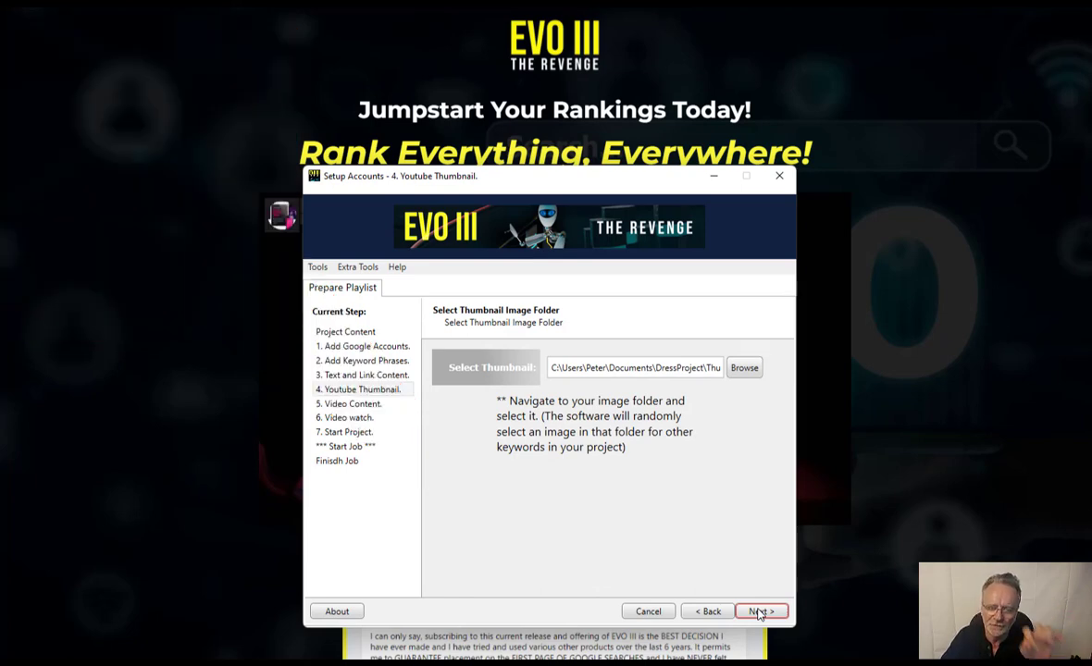
- Pass the Video Content and Video watch settings unchanged to reach Start Project
left_click(758, 611)
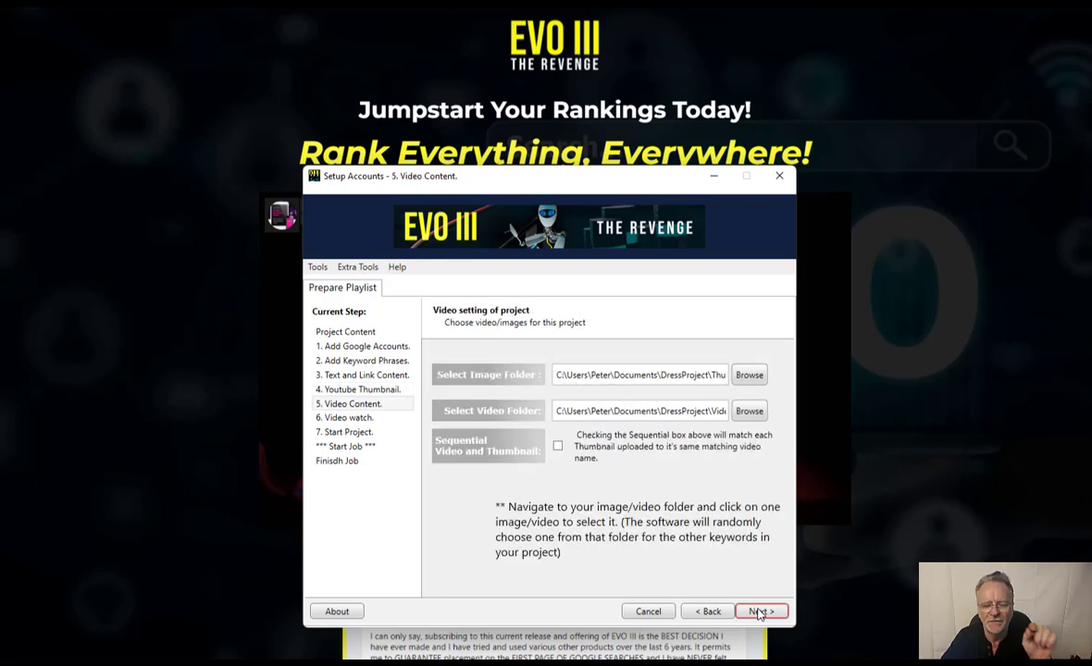
left_click(758, 612)
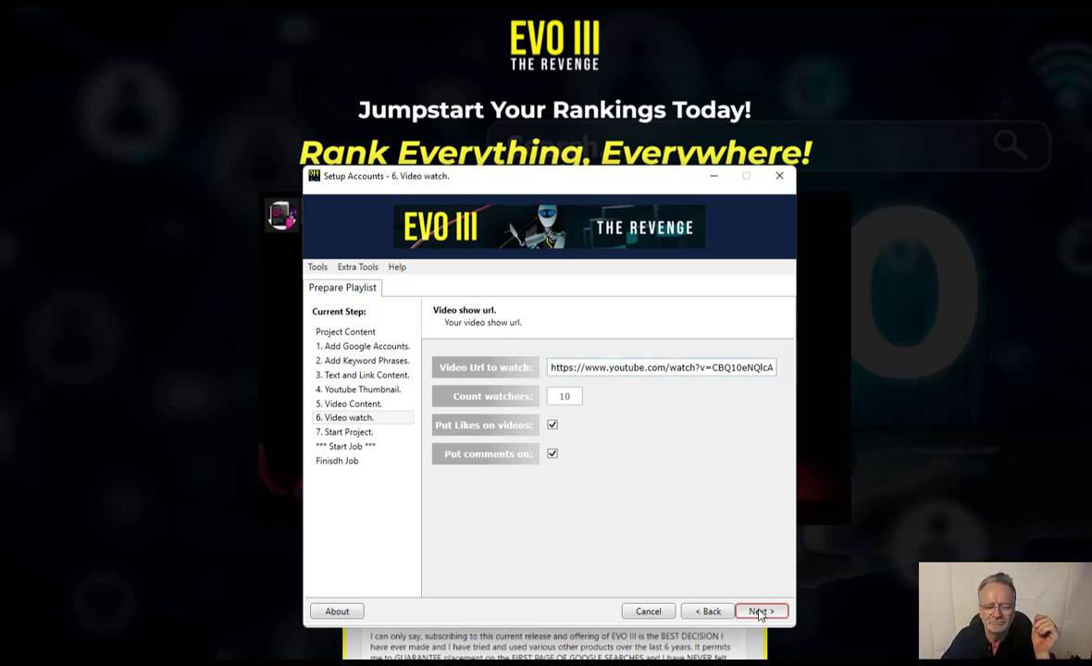
left_click(759, 612)
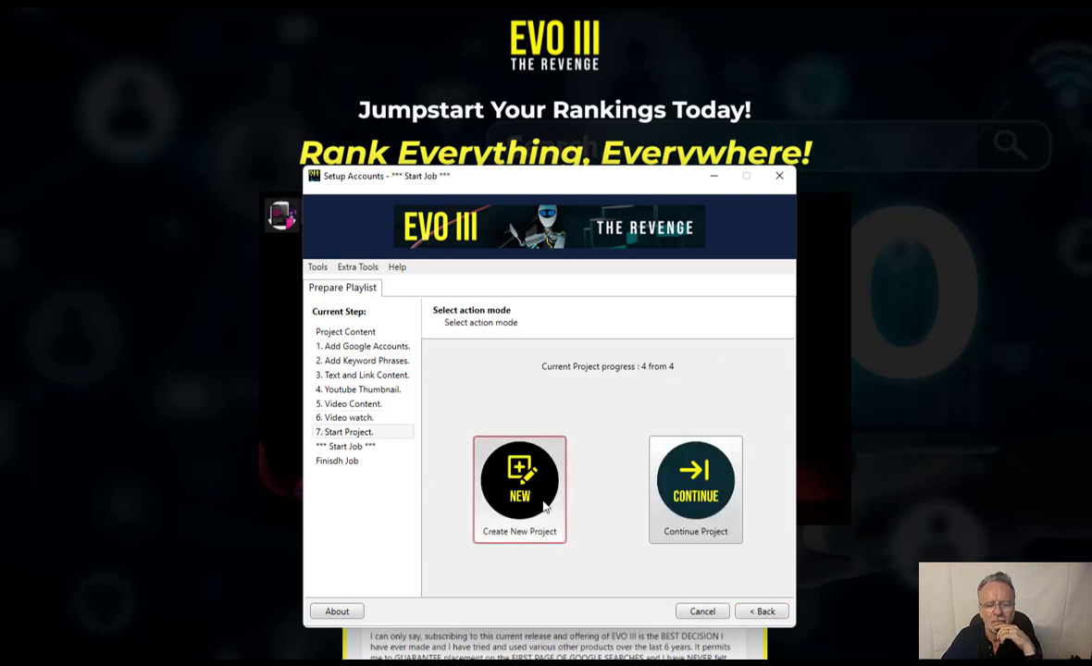
- Choose Create New Project to move on to the Start Job screen
left_click(544, 505)
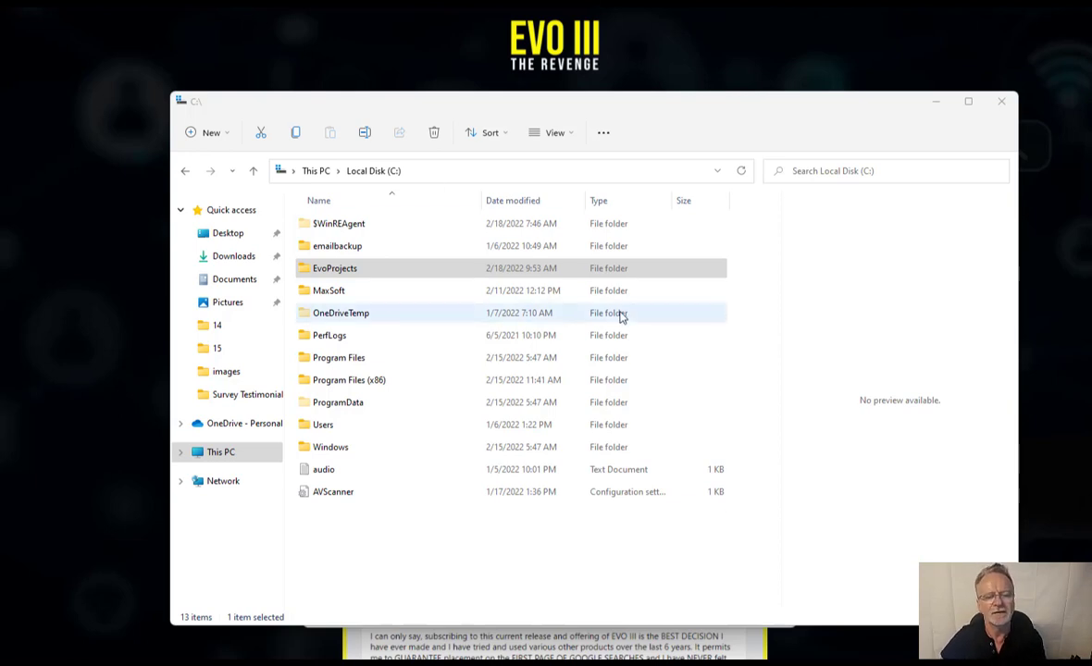
- Create a new folder named ProjectX inside C:\EvoProjects and open it
left_click(334, 267)
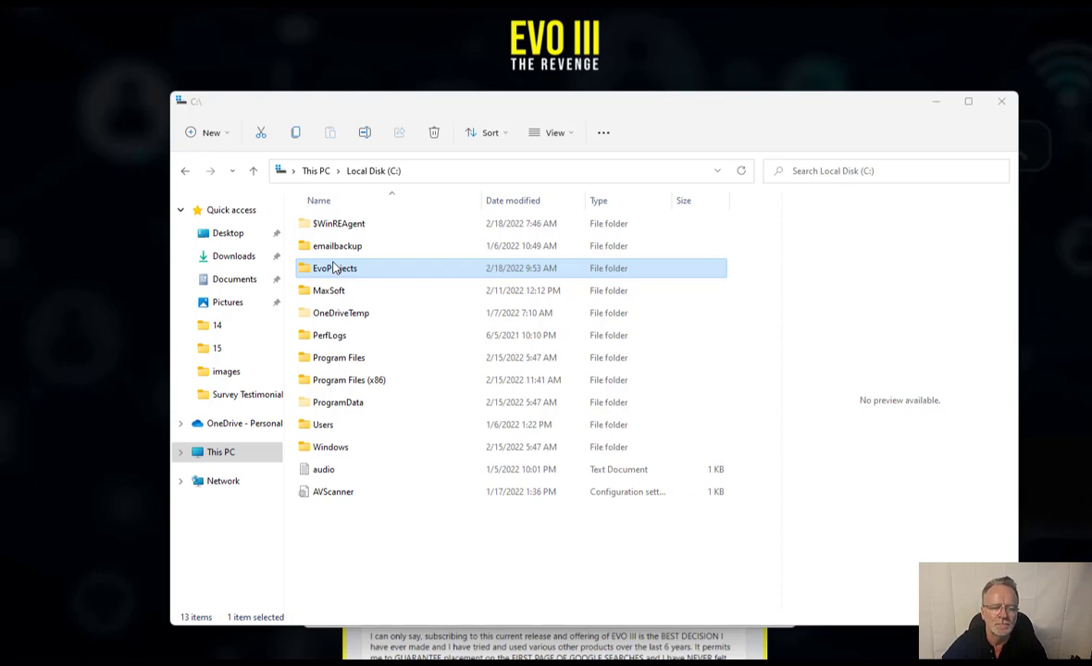
double_click(336, 268)
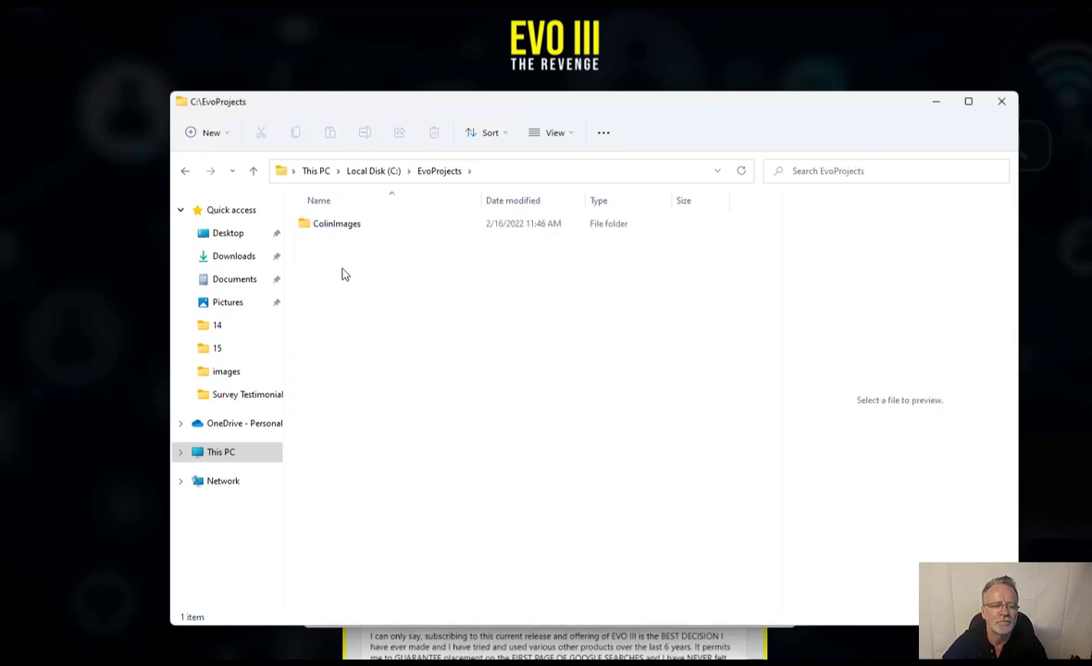
left_click(211, 133)
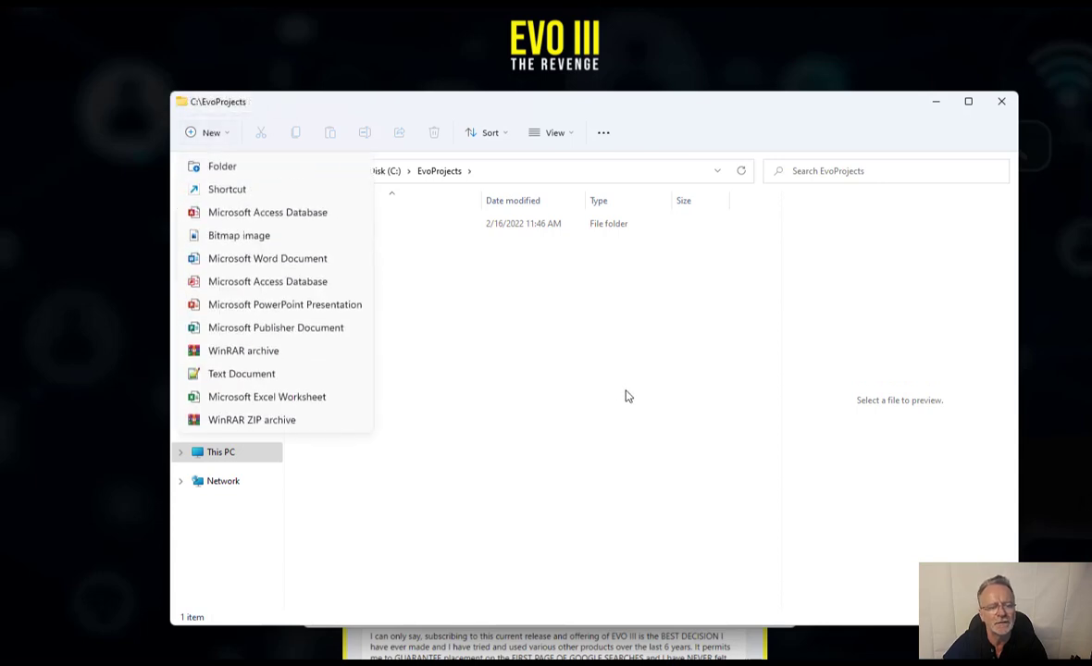
left_click(227, 167)
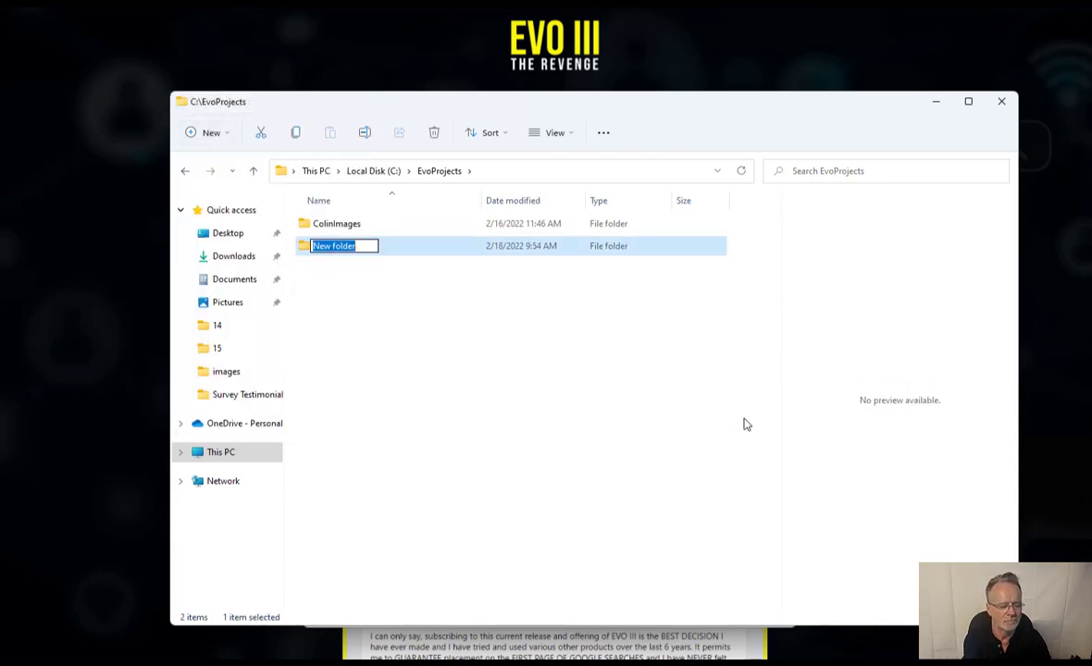
type("ProjectX")
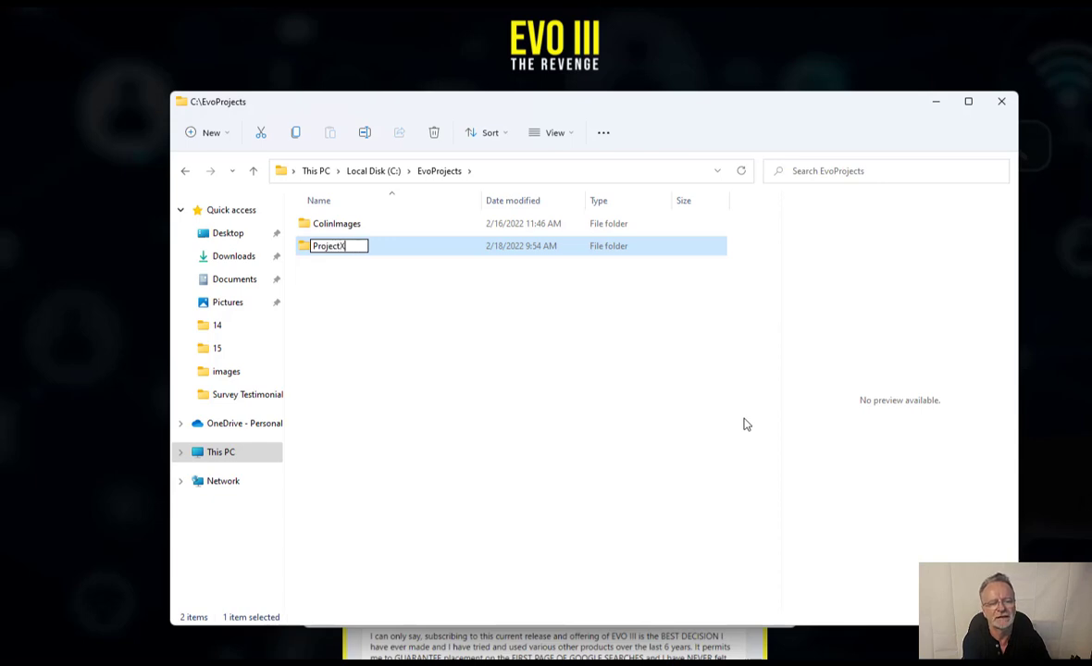
key("Return")
key("Return")
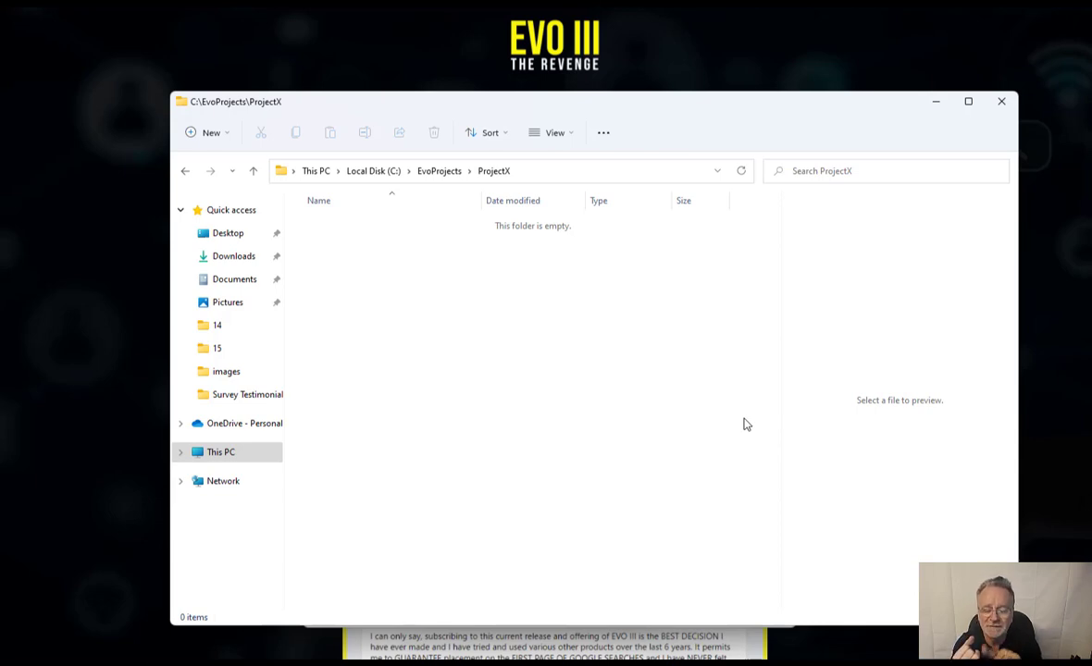
- Create a new folder named thumbnails inside ProjectX
left_click(213, 134)
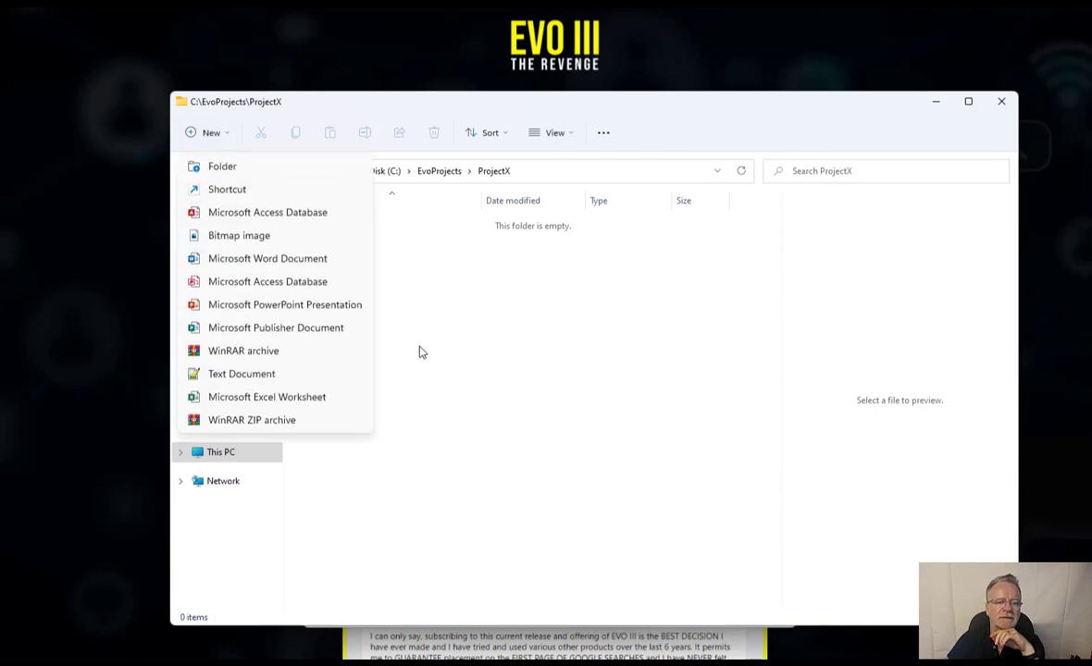
left_click(191, 165)
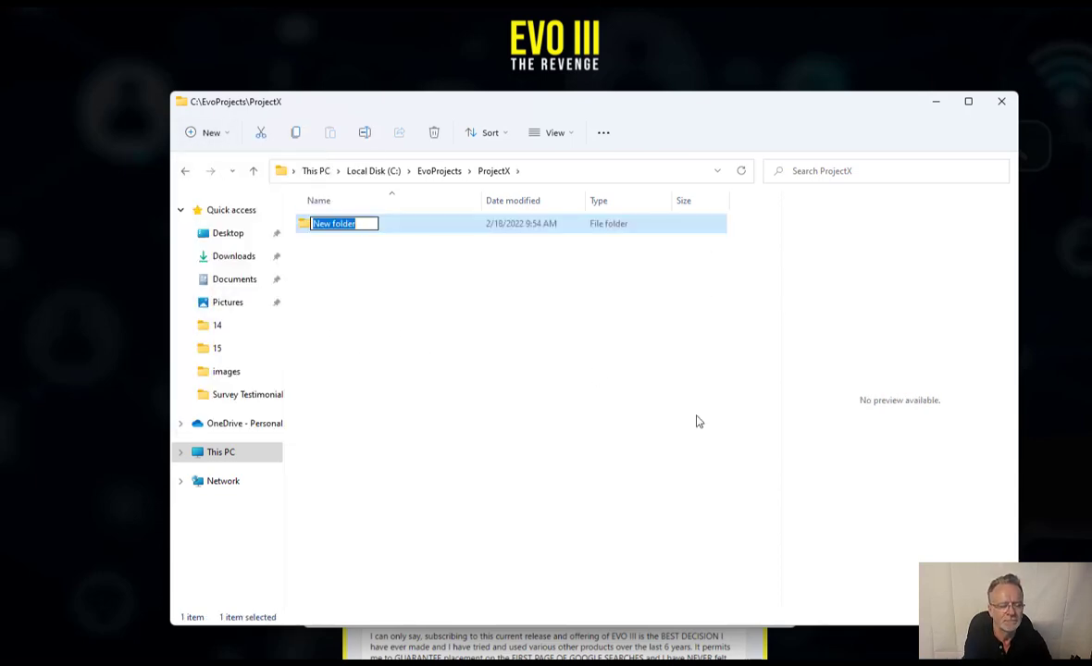
type("thumbnails")
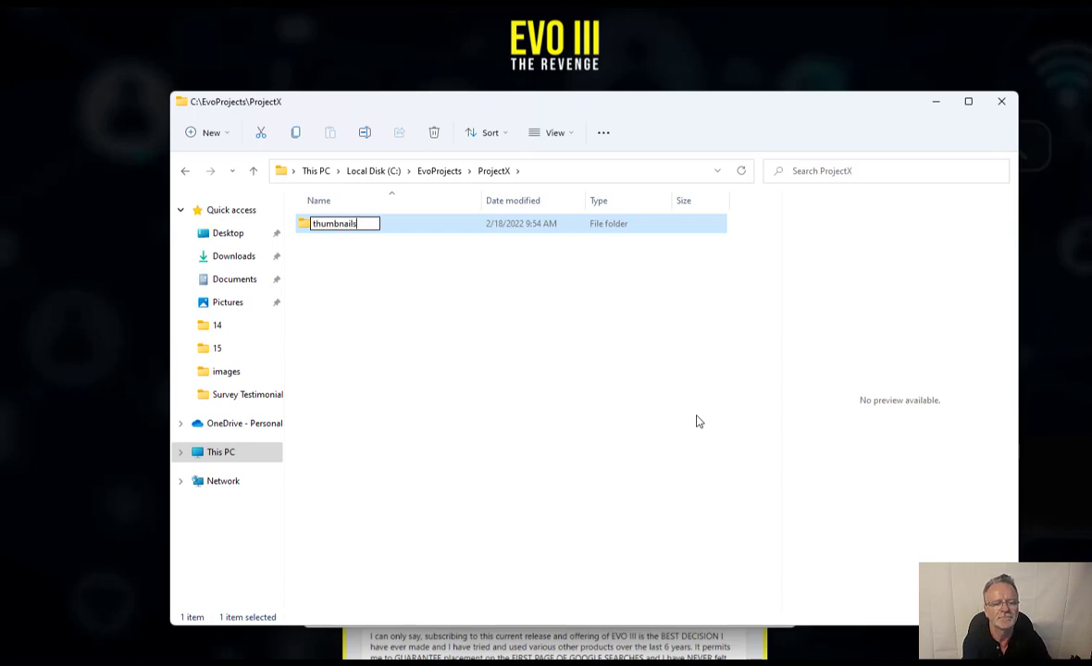
key("Return")
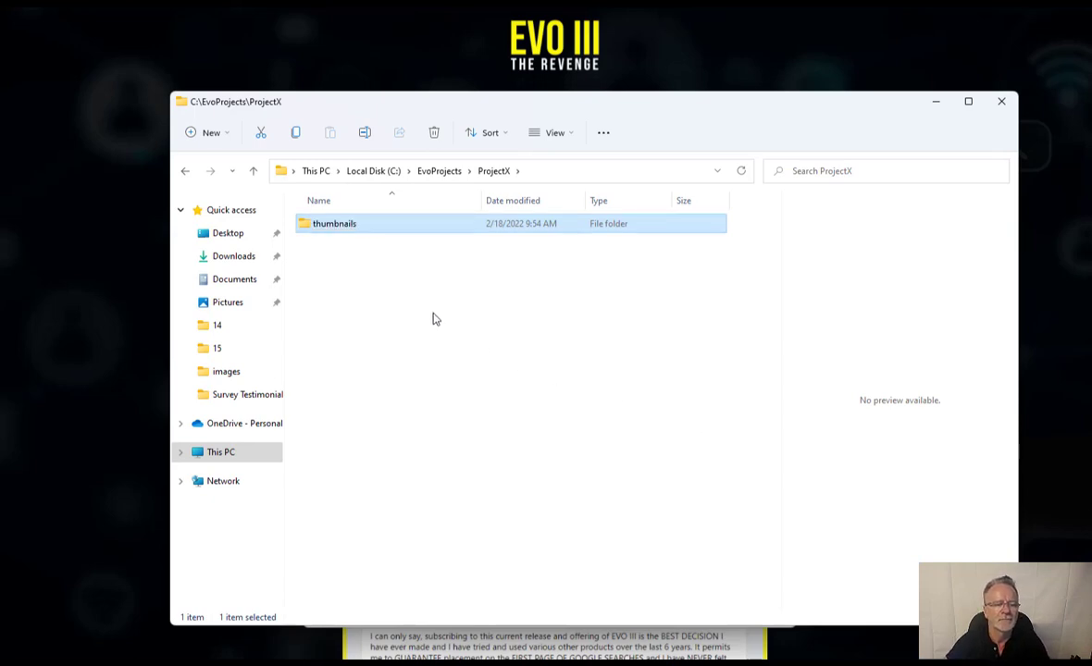
left_click(297, 251)
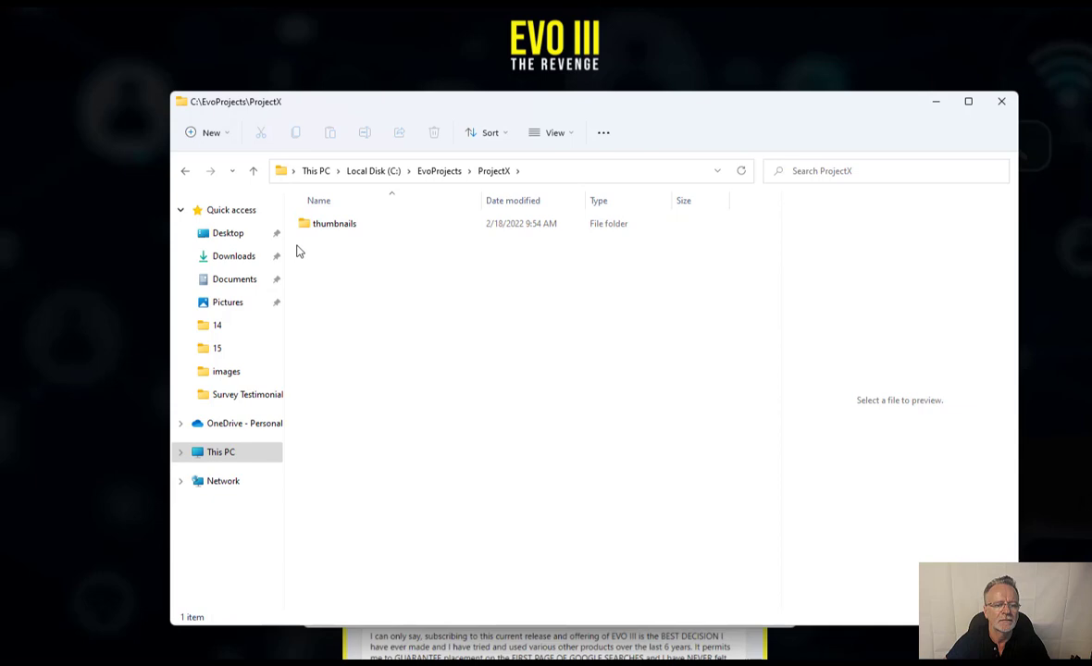
- Add a second folder named VideoContent beside thumbnails in ProjectX
left_click(211, 134)
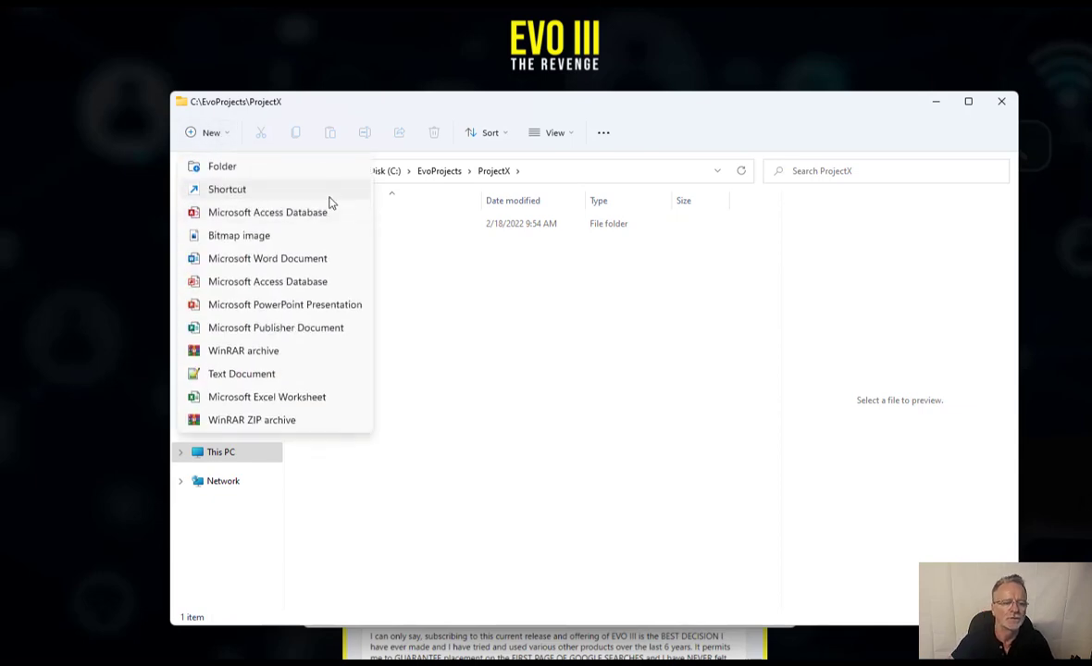
left_click(237, 168)
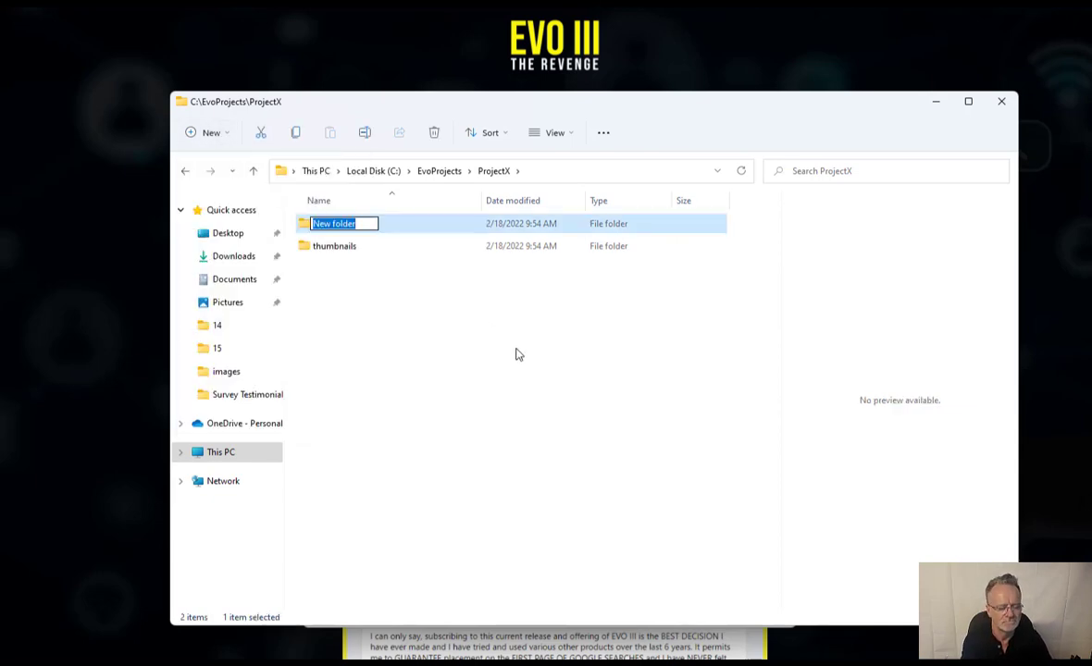
type("VideoCo")
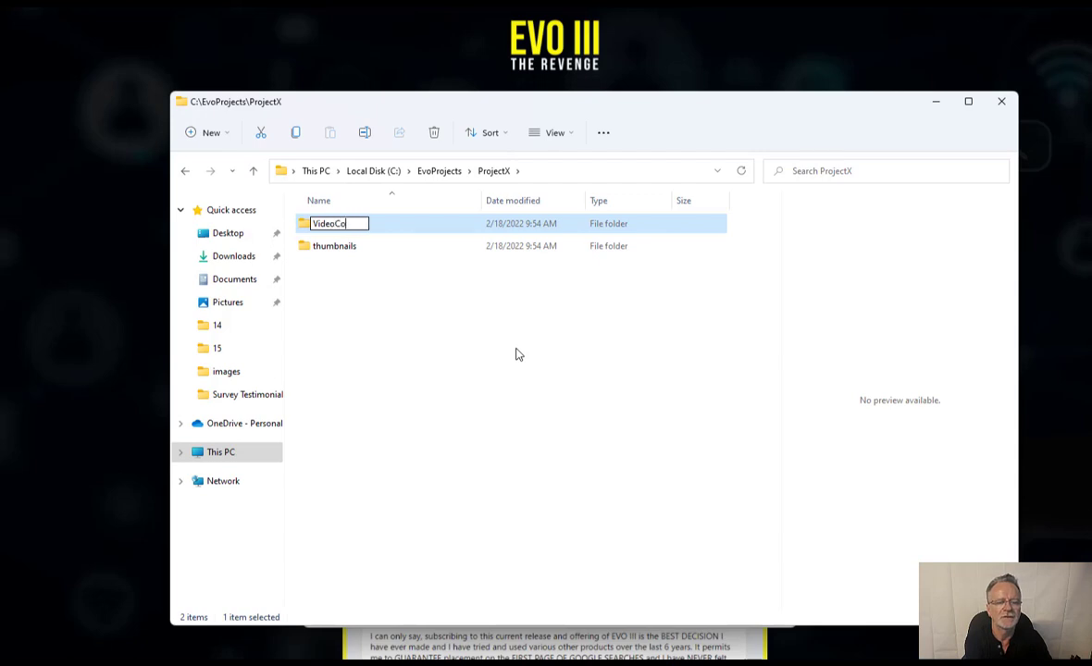
type("ntent")
key("Return")
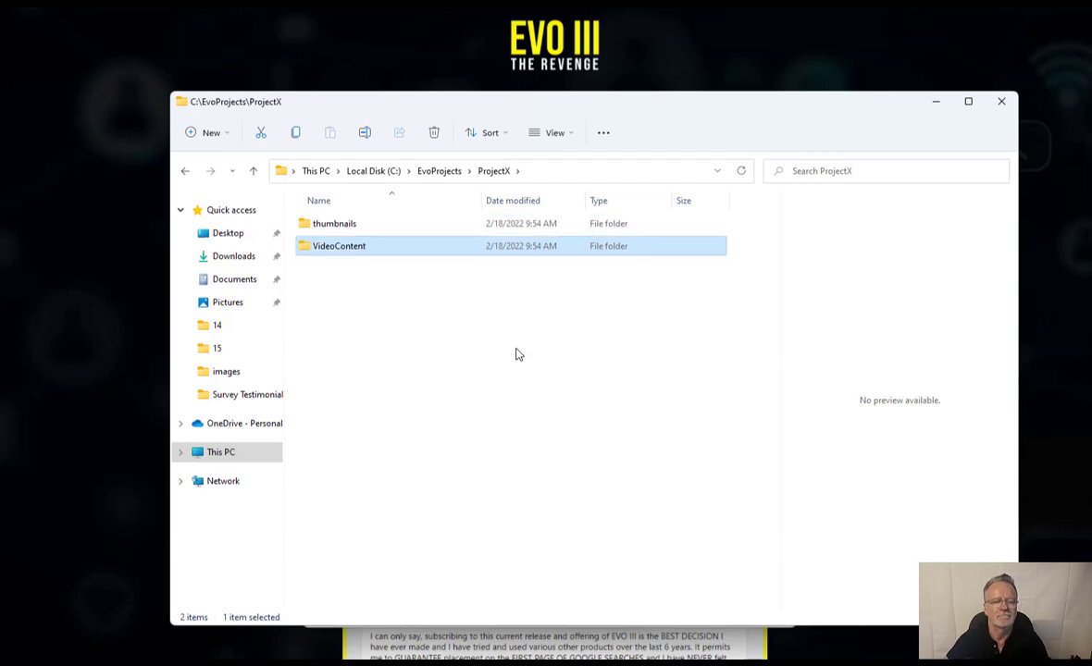
left_click(415, 372)
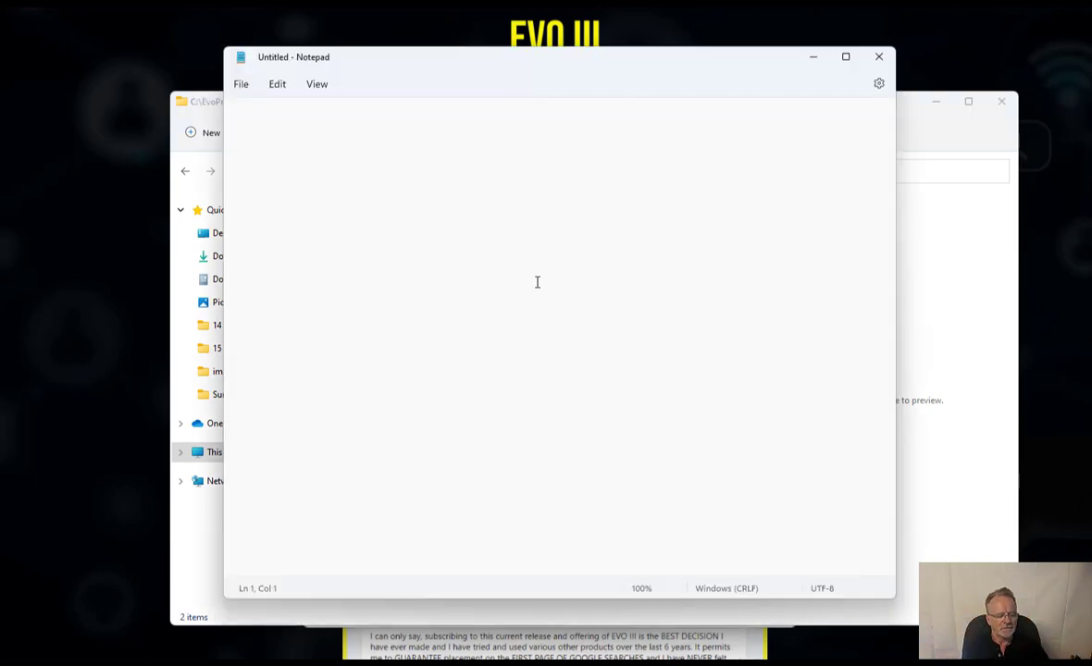
- Type the headings Keywords:, Title:, Description: and Tags: on separate lines
type("Keywords")
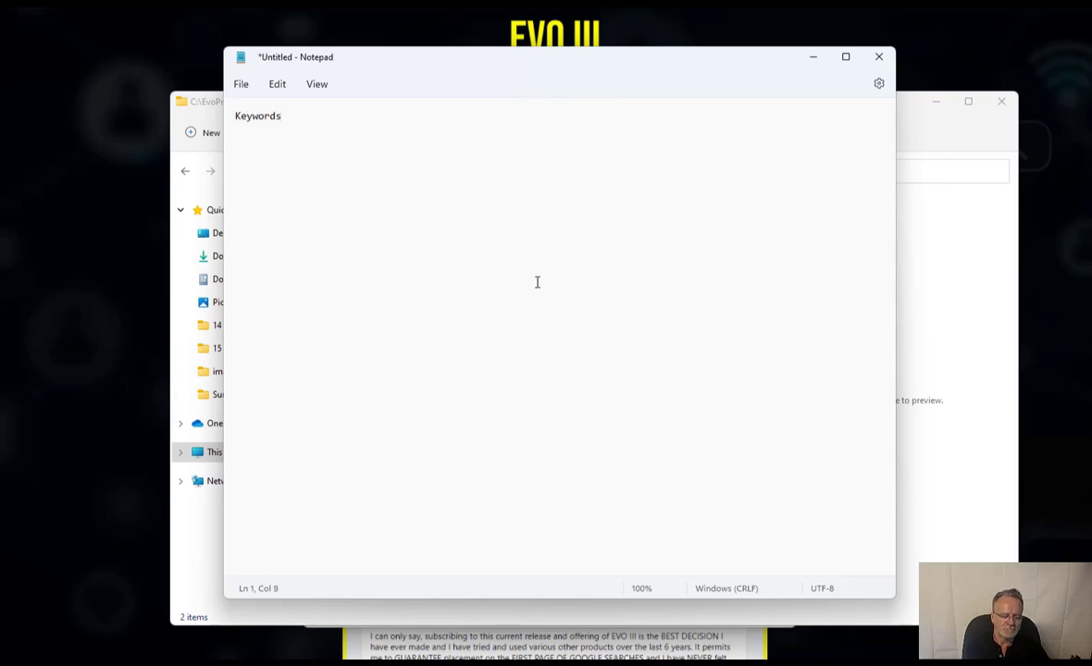
type(":")
key("Return")
key("Return")
key("Return")
type("Title:")
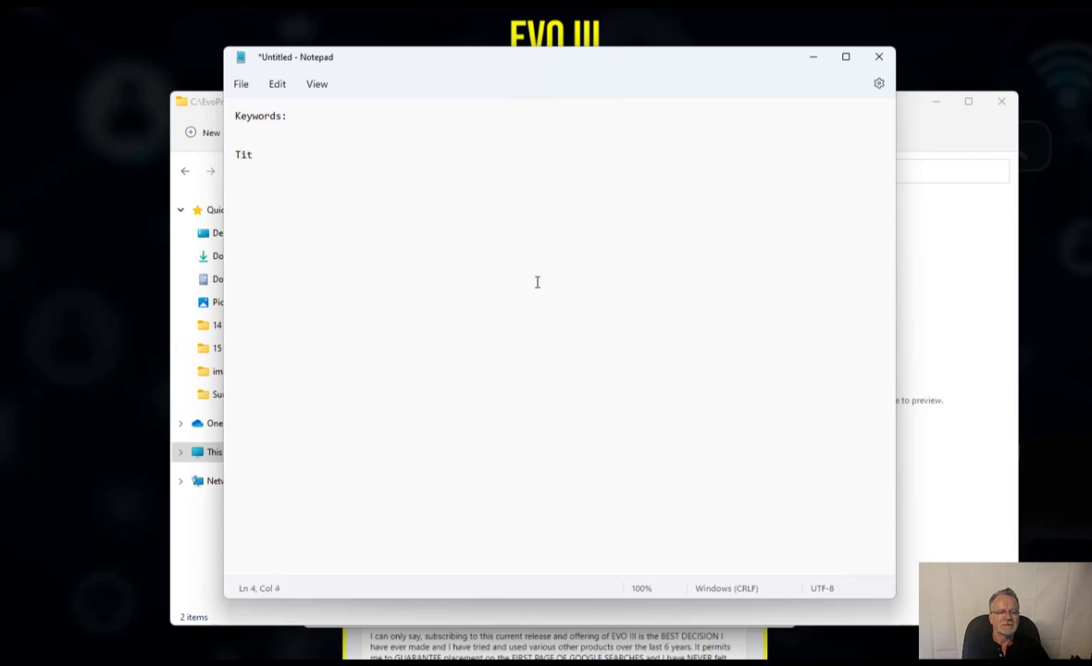
key("Return")
key("Return")
key("Return")
type("Description:")
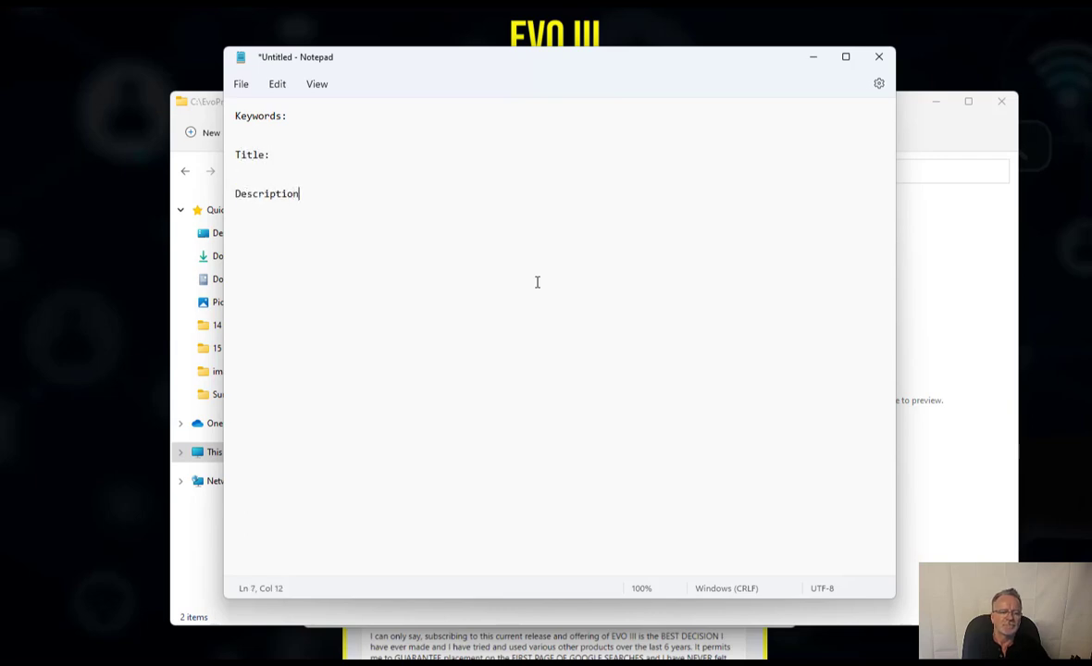
key("Return")
key("Return")
type("Tags:")
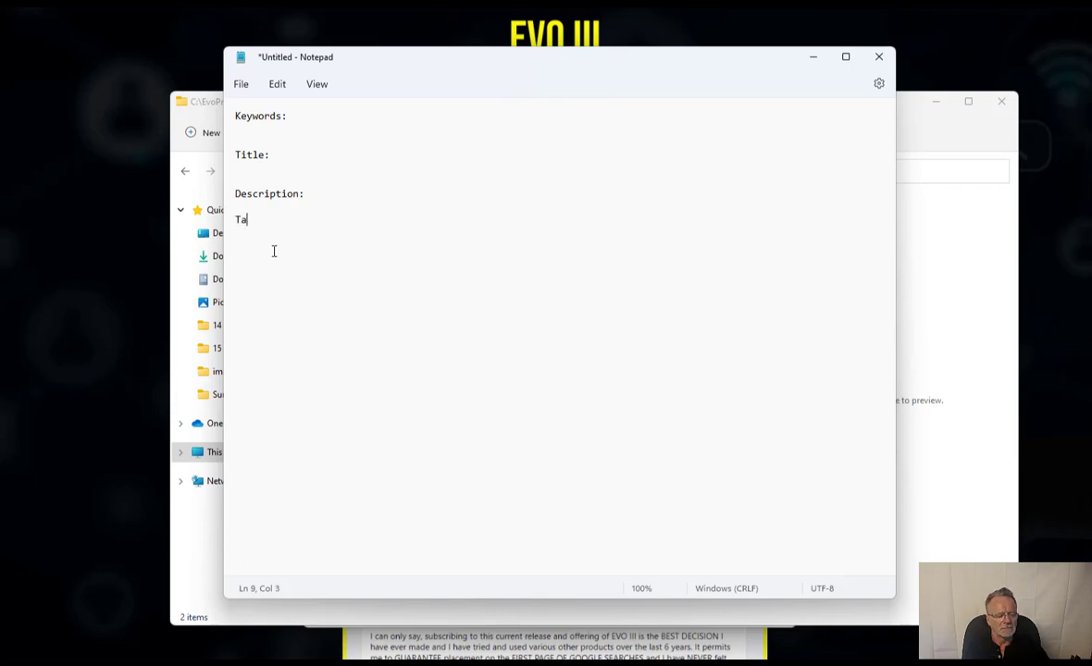
key("Return")
key("Return")
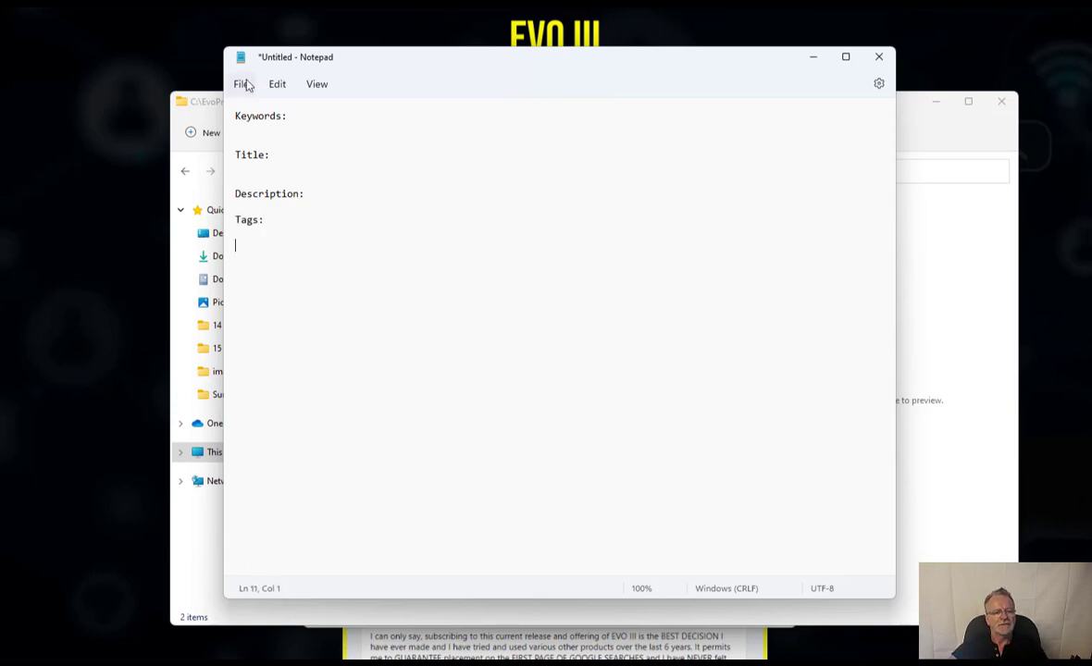
left_click(243, 84)
- Save the document as projectInfo in C:\EvoProjects\ProjectX, then minimize Notepad
left_click(273, 207)
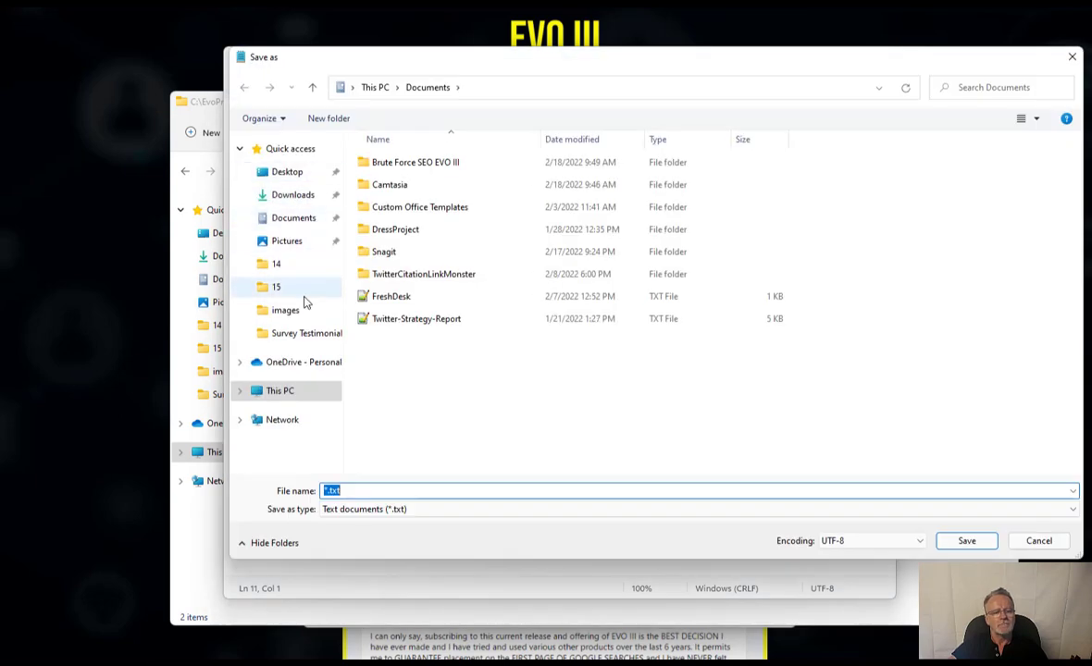
left_click(277, 392)
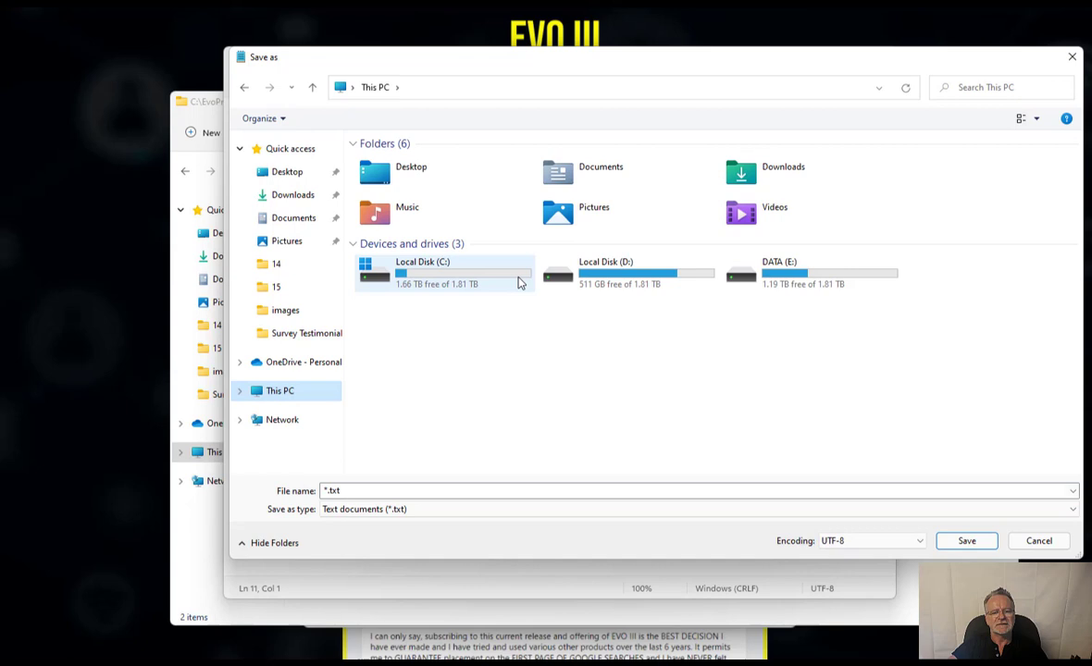
double_click(446, 282)
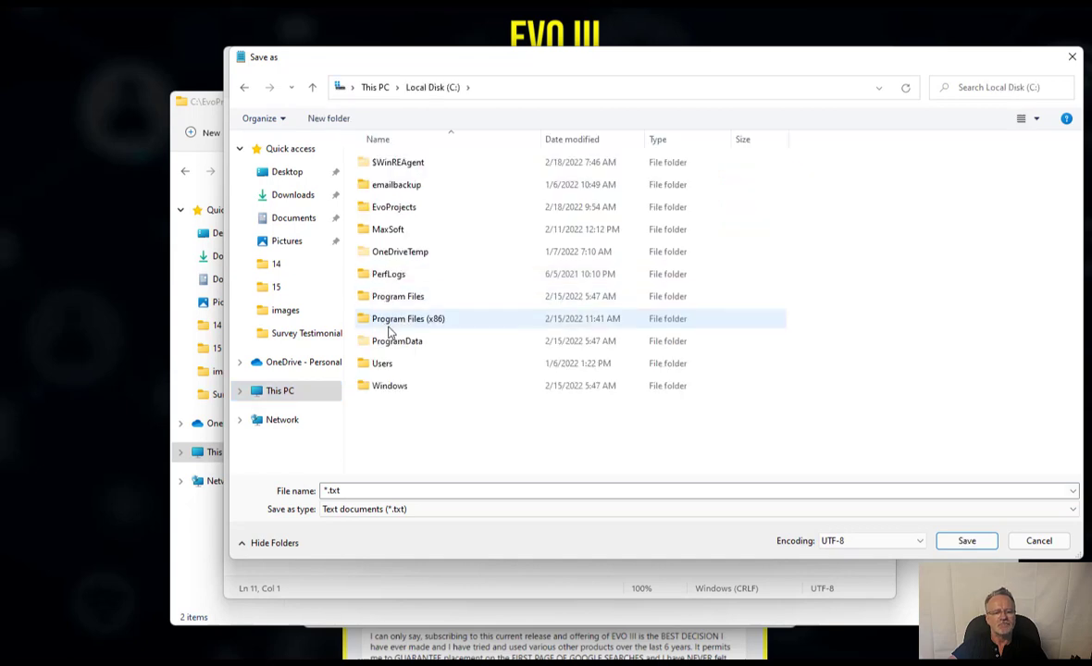
left_click(399, 208)
double_click(399, 207)
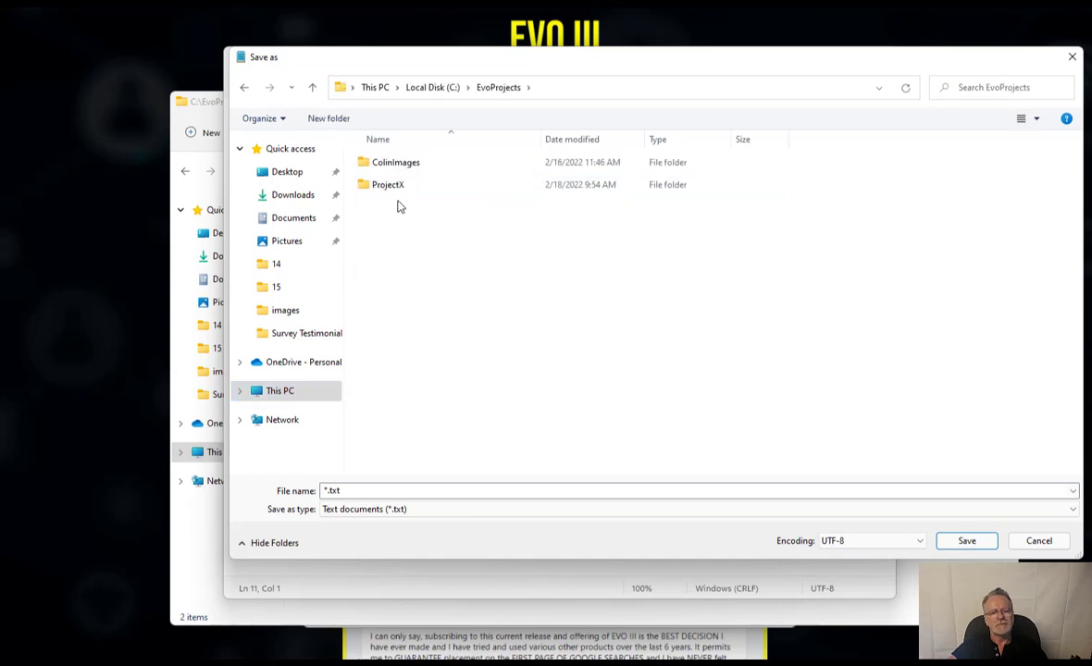
double_click(396, 184)
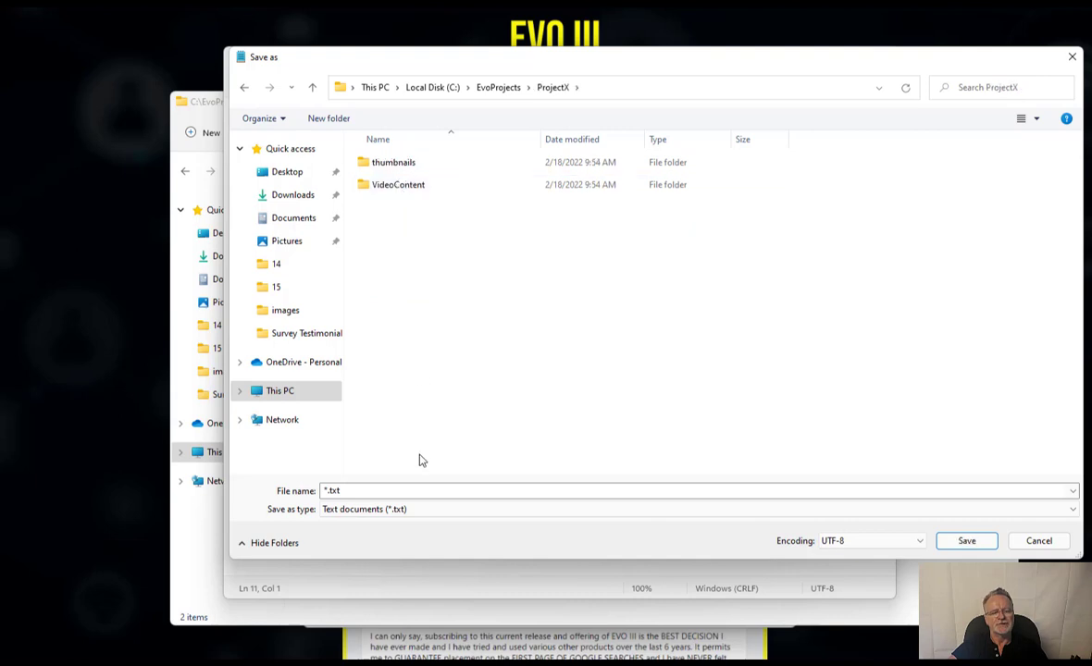
left_click(403, 487)
type("p")
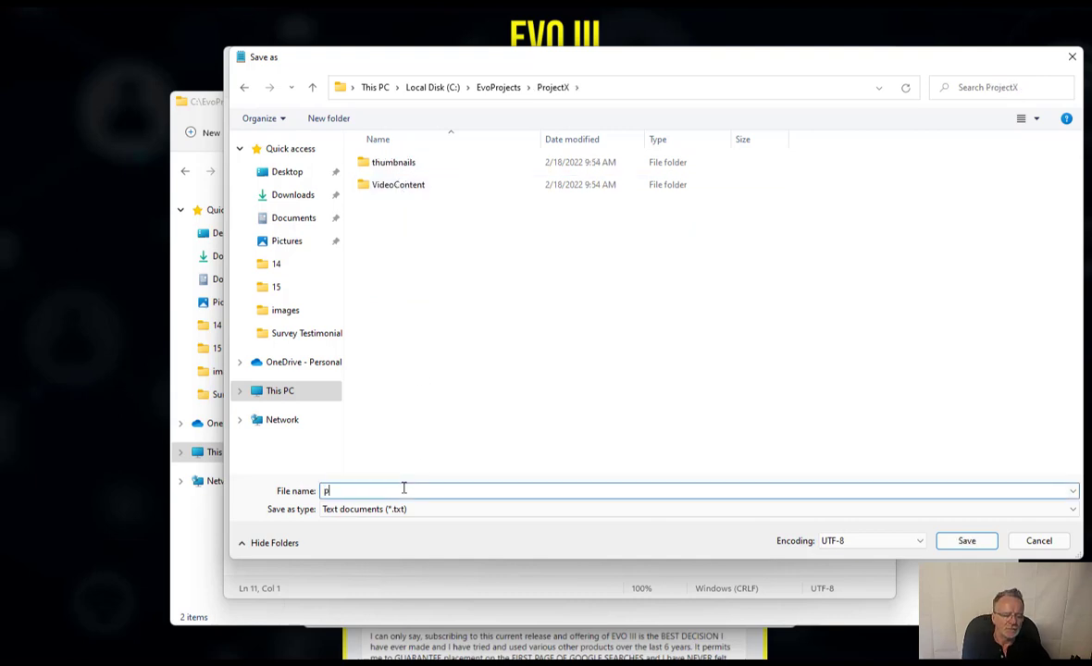
type("rojectInfo")
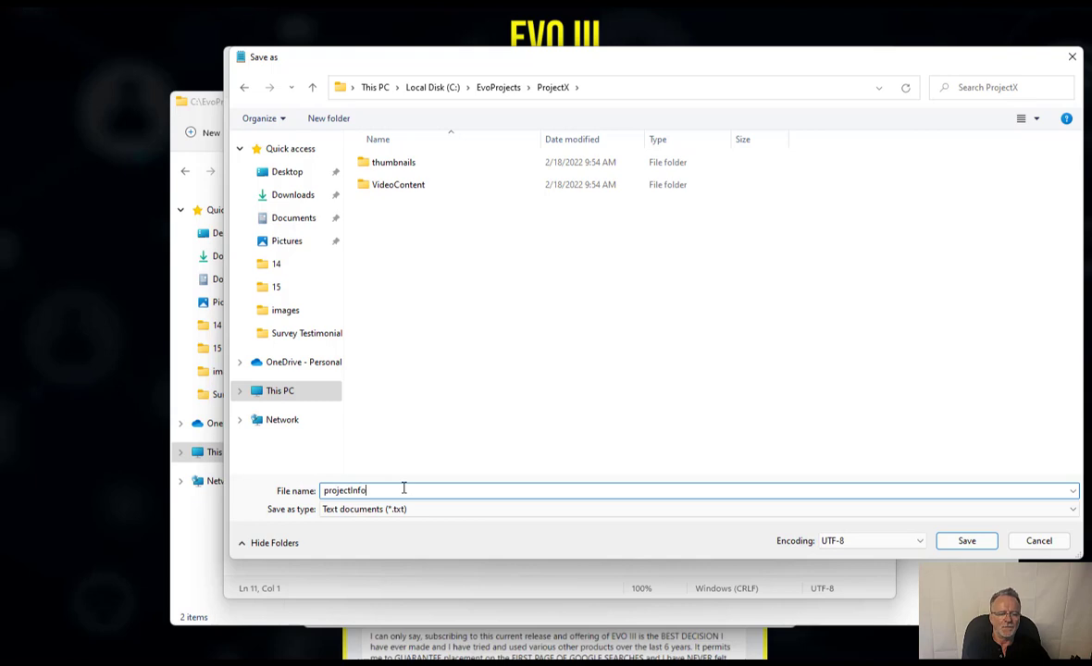
key("Return")
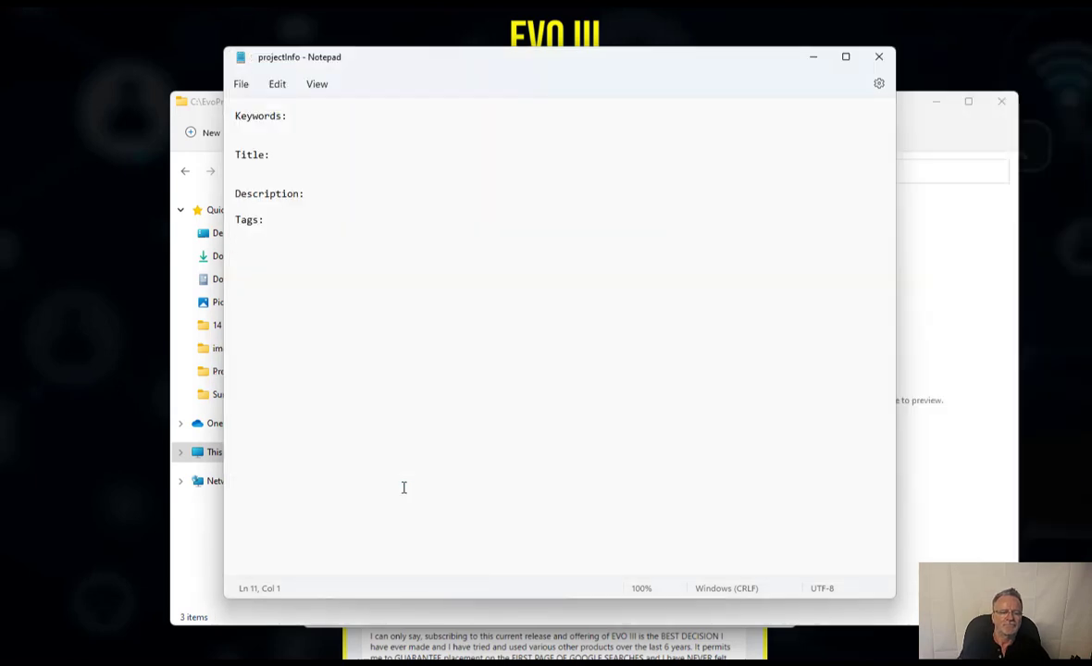
left_click(813, 59)
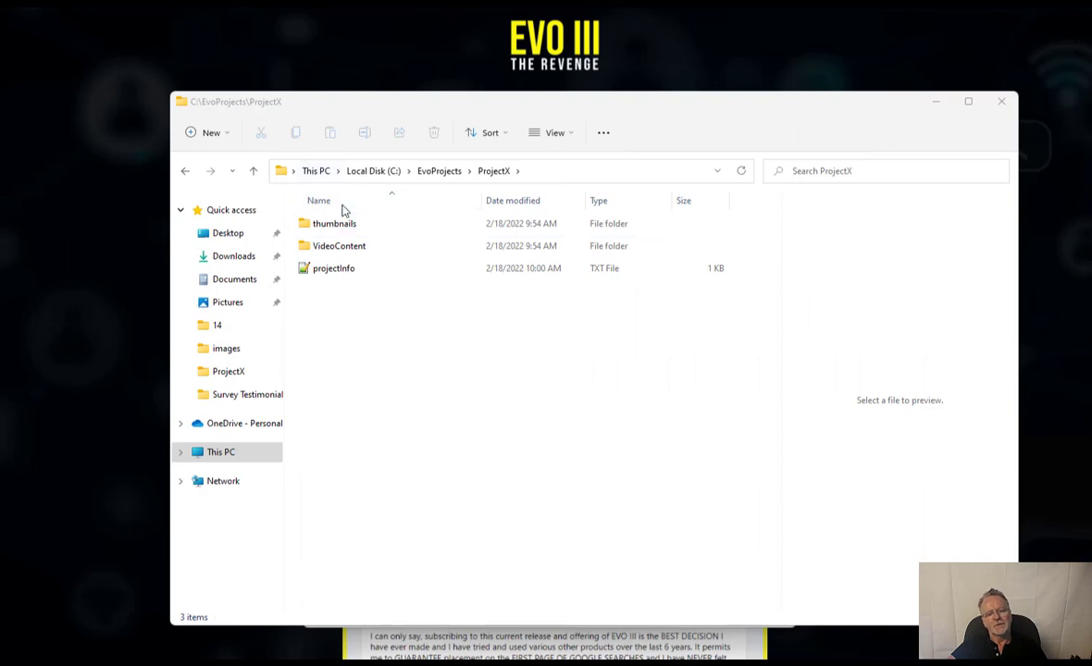
- Reopen projectInfo from the ProjectX folder in Notepad
double_click(343, 268)
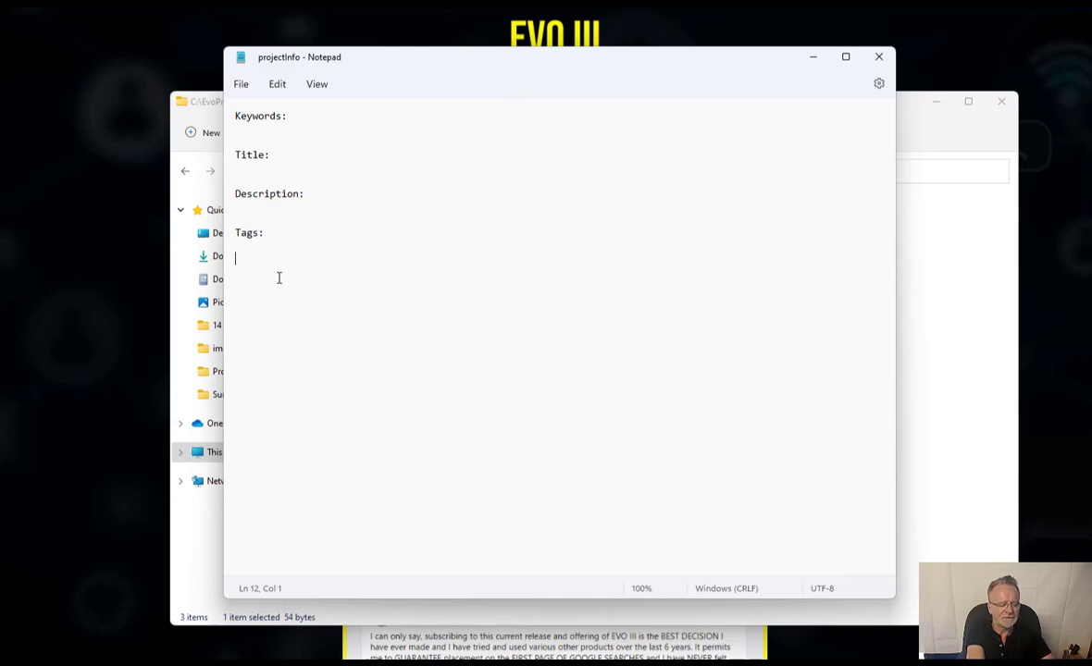
- Add the heading 'Youtube Playlist URL:' below Tags:
type("Youtu")
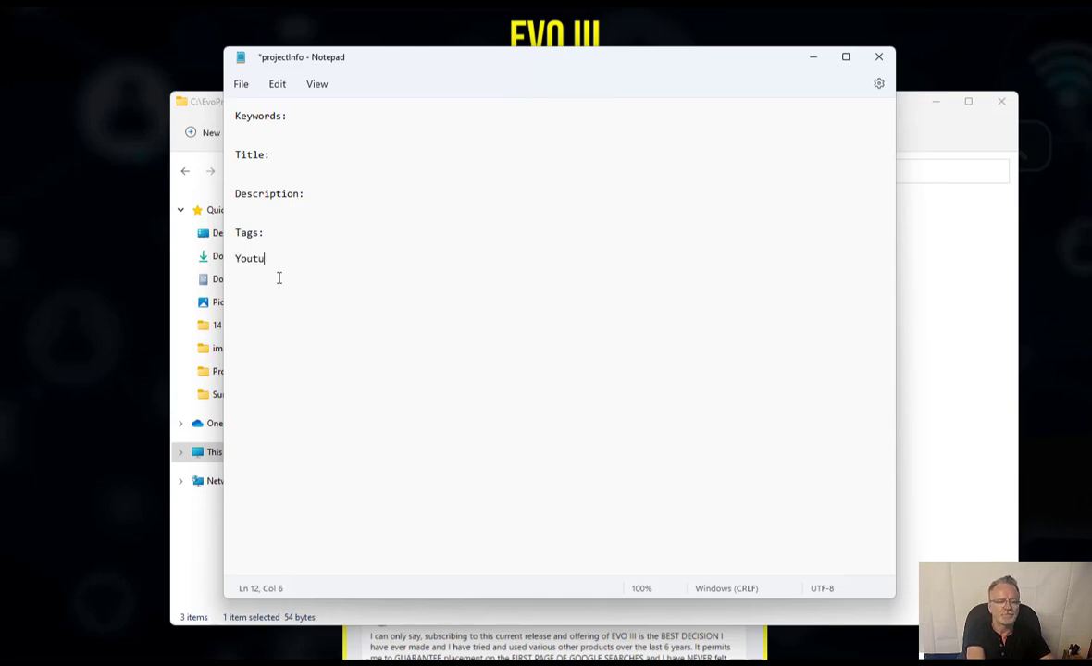
type("be Playlist UR")
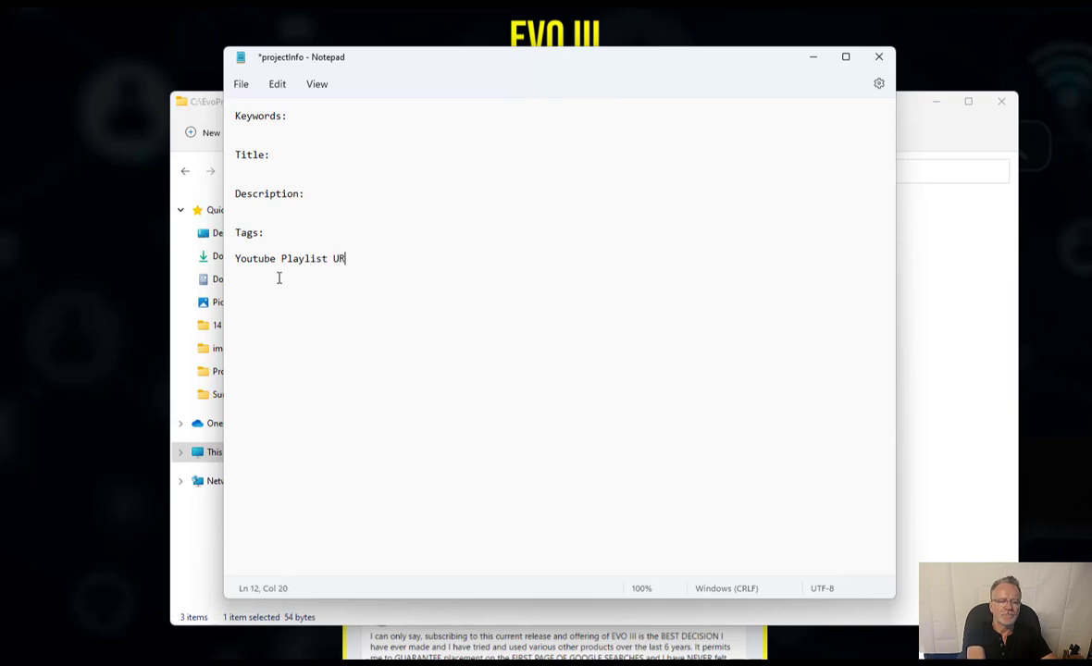
type("L:")
key("Return")
key("Return")
- Add the heading 'YouTube Views URL:' with blank lines separating it from the playlist heading
type("YouTb")
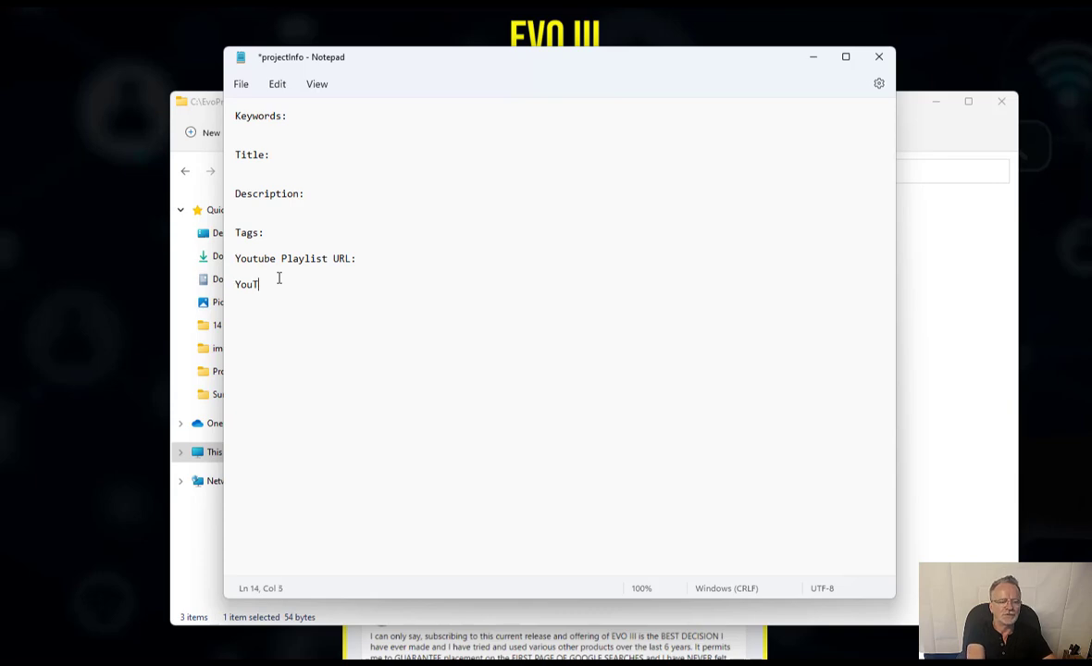
key("BackSpace")
type("ube")
key("BackSpace")
key("BackSpace")
key("BackSpace")
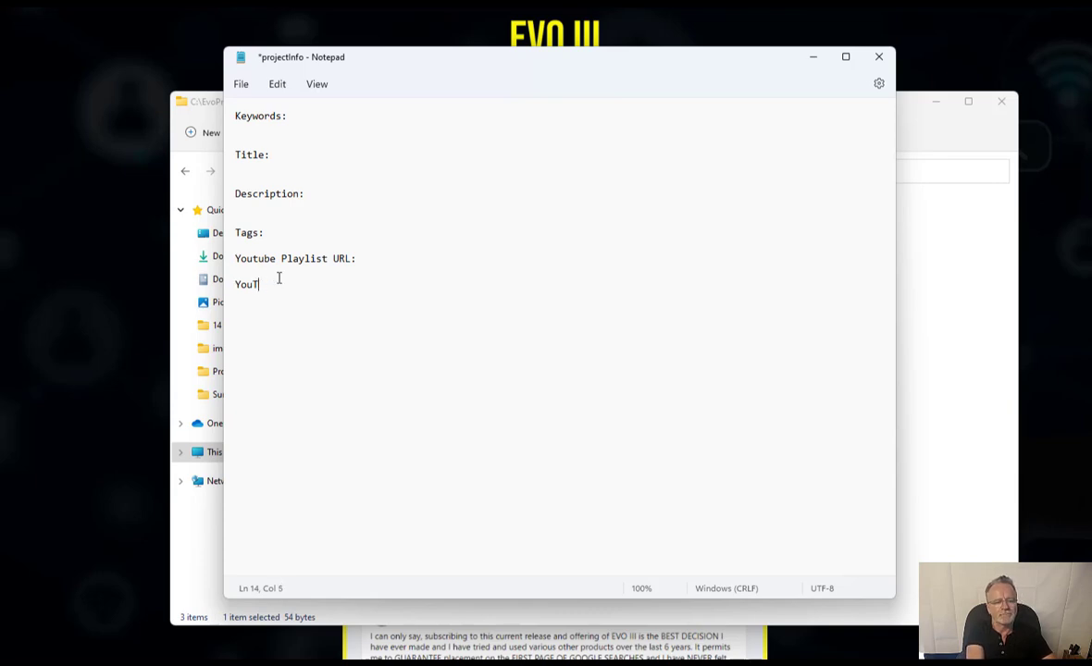
type("v")
key("BackSpace")
type("ube Views")
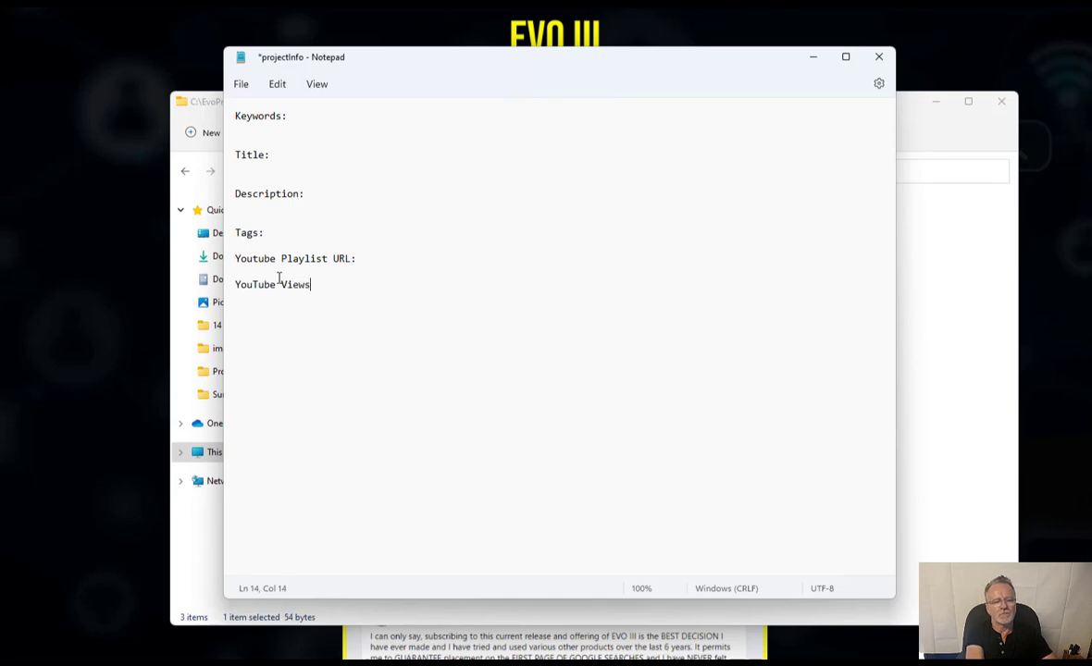
type(" URL:")
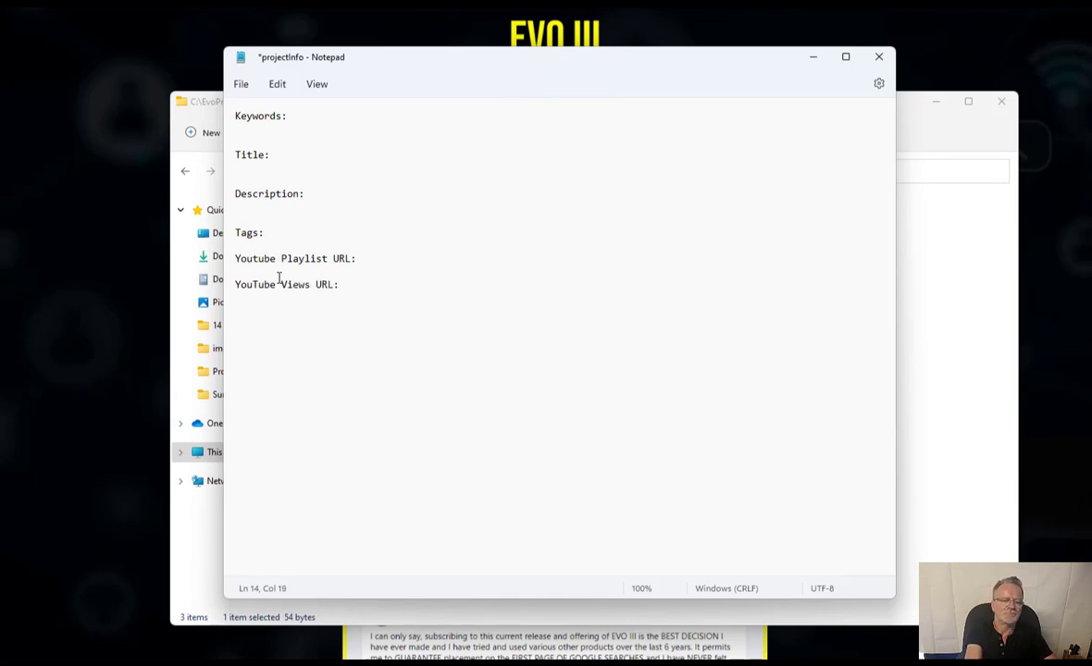
left_click(278, 278)
key("Return")
key("Return")
key("Return")
key("Up")
key("Up")
key("Up")
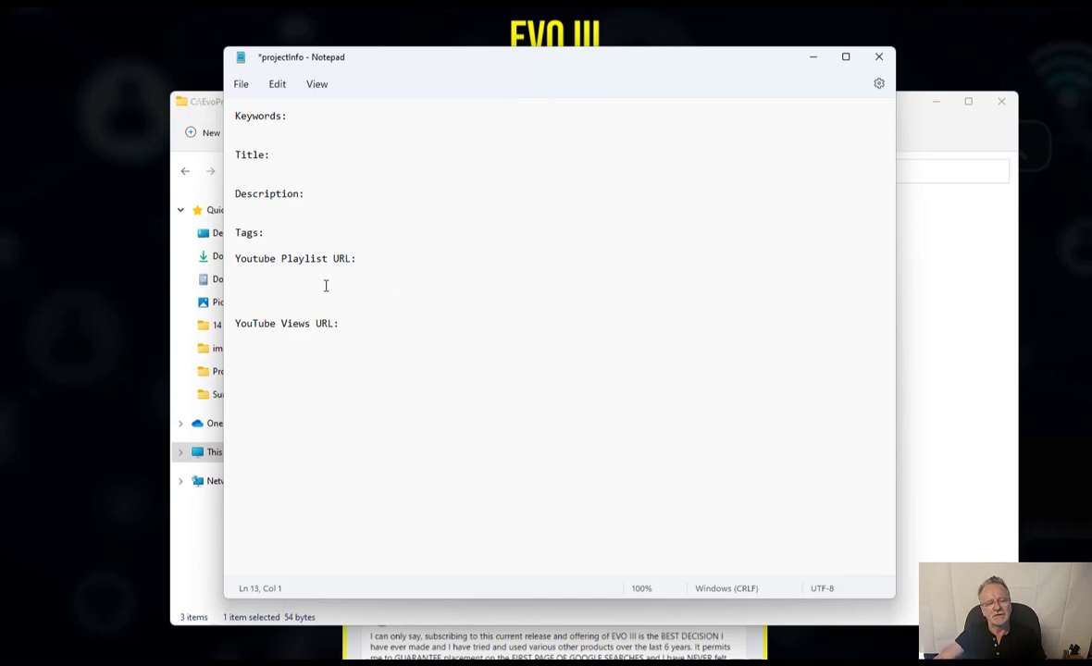
- Paste the copied YouTube URL on the line under the Youtube Playlist URL: heading
left_click(323, 283)
key("Up")
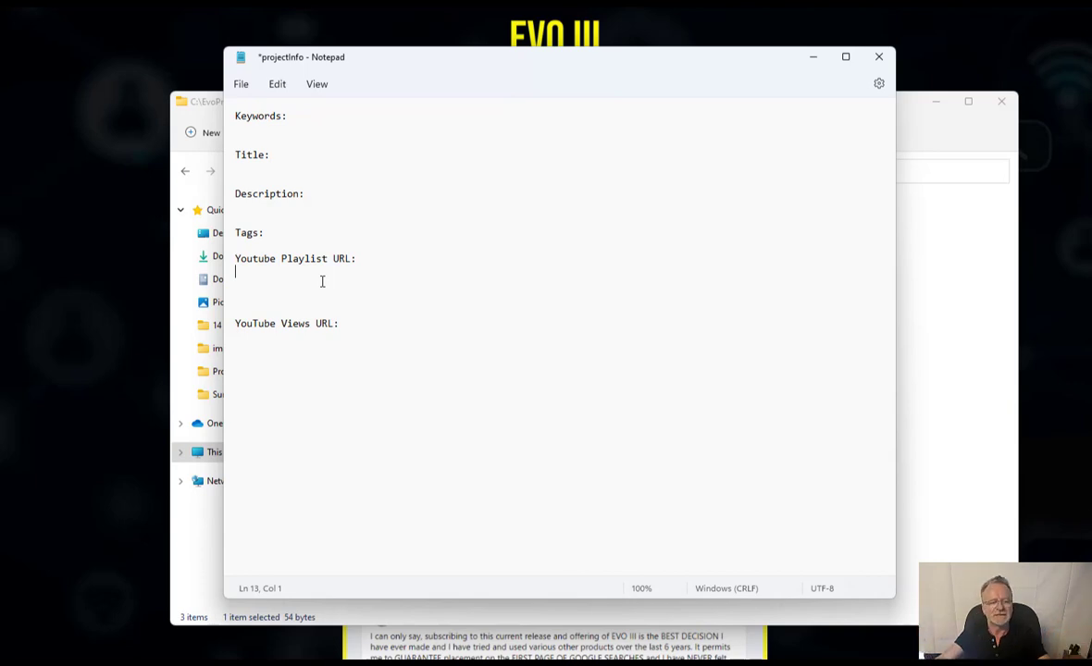
type("https://www.youtube.com/watch?v=7VNbYSUa_CM")
key("Return")
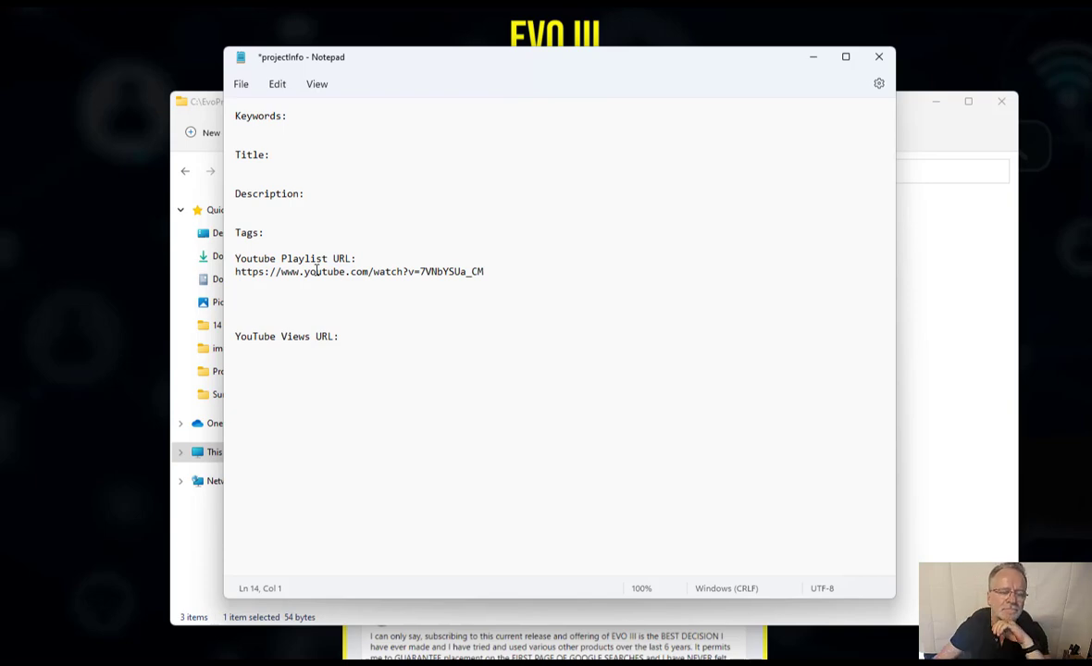
- Add an empty line after the 'YouTube Views URL:' heading
left_click(254, 337)
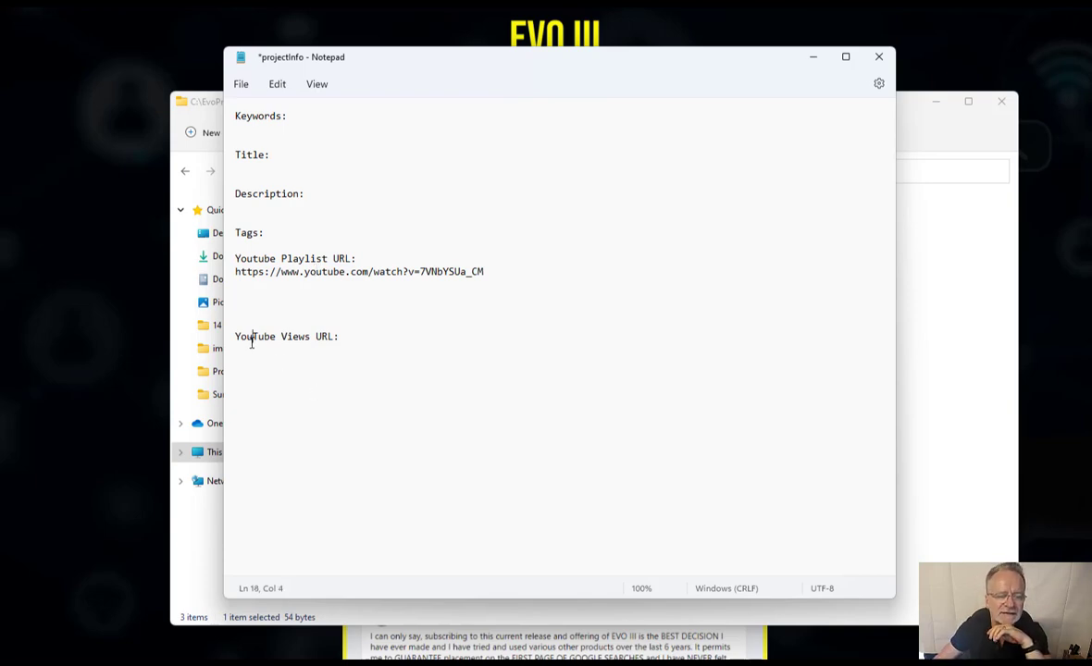
left_click(351, 334)
key("Return")
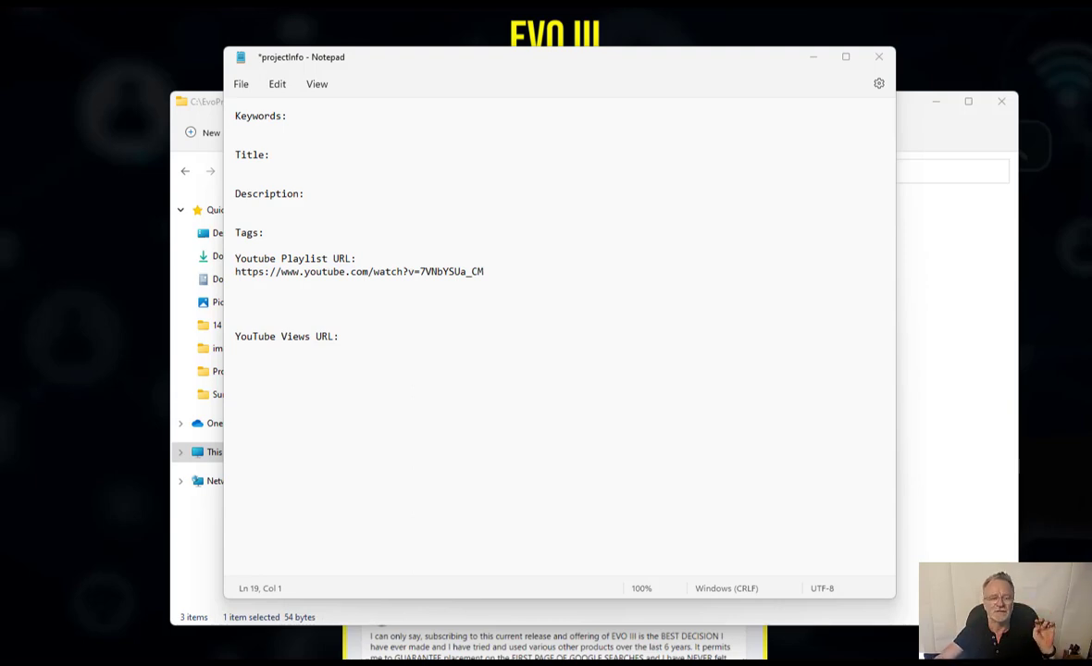
key("alt+Tab")
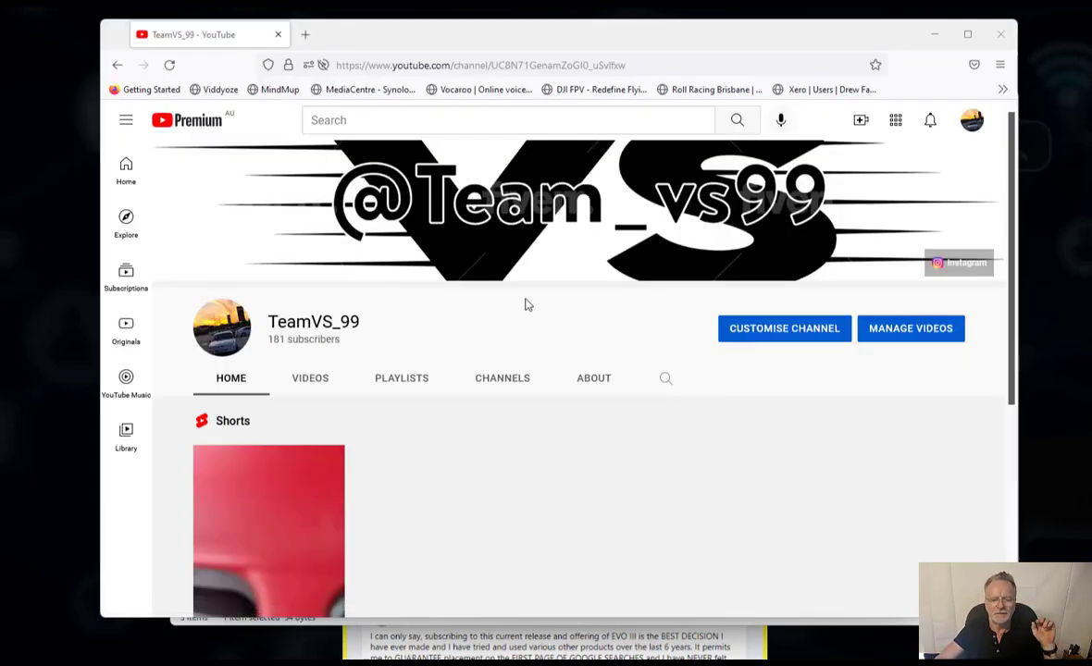
scroll(524, 305, "down", 5)
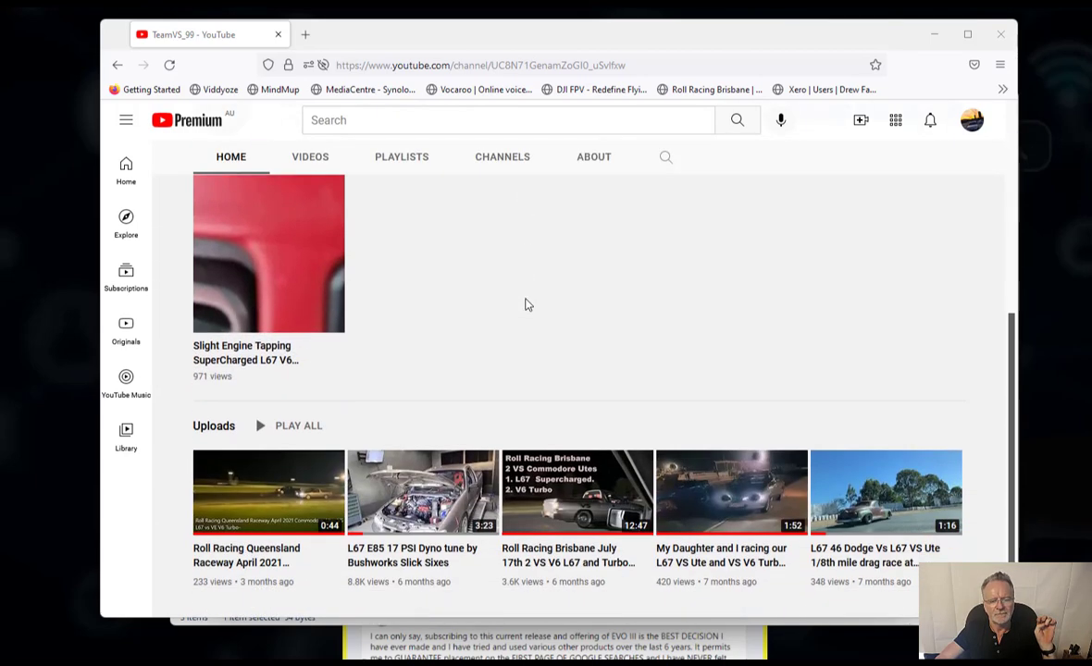
scroll(526, 303, "down", 1)
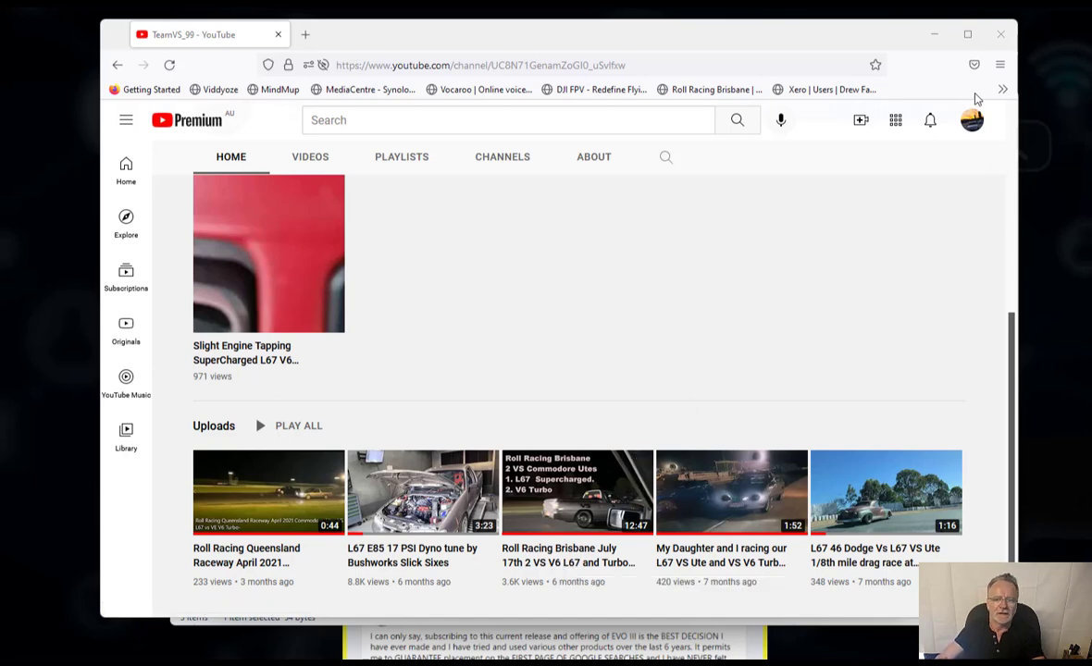
left_click(940, 44)
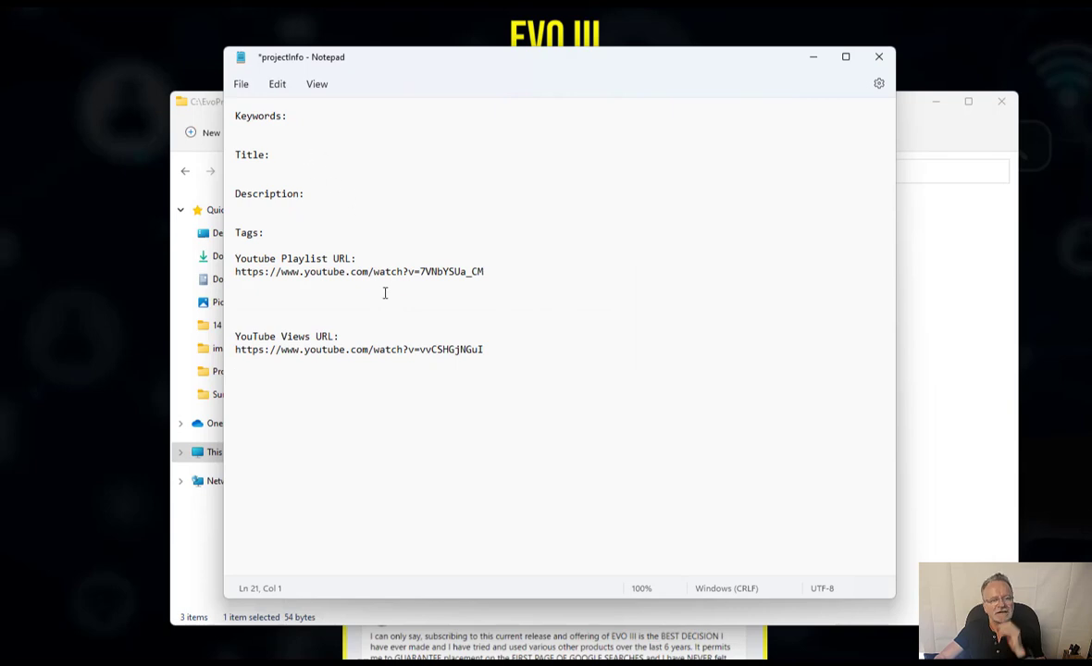
left_click(493, 450)
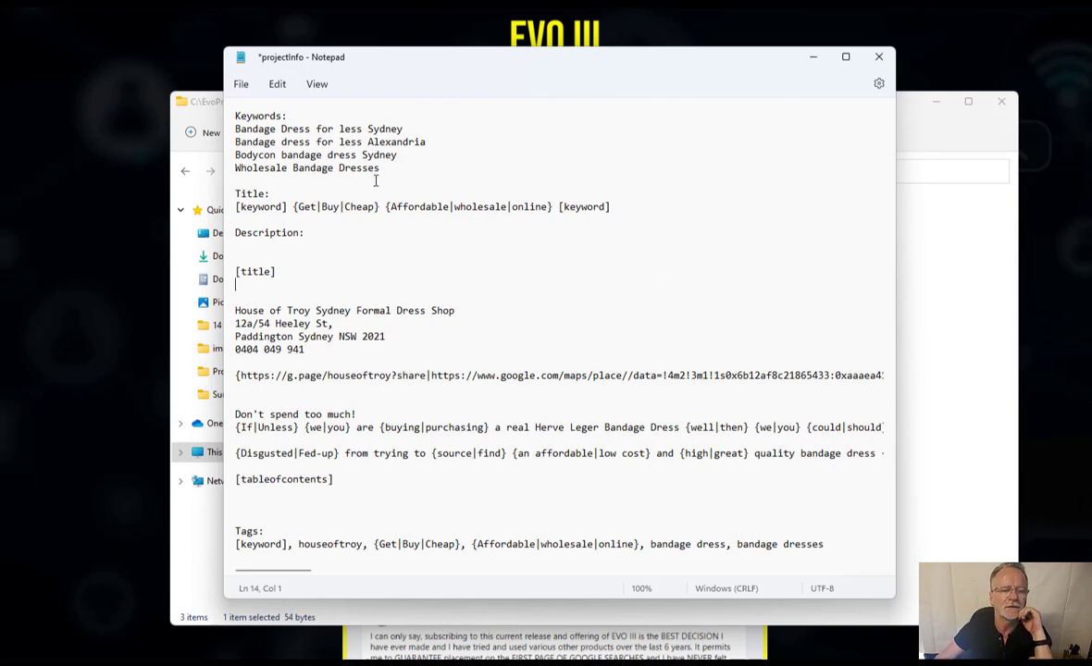
- Walk through the Sydney bandage-dress keyword lines in projectInfo, including 'Bandage Dress for less Sydney'
left_click(430, 157)
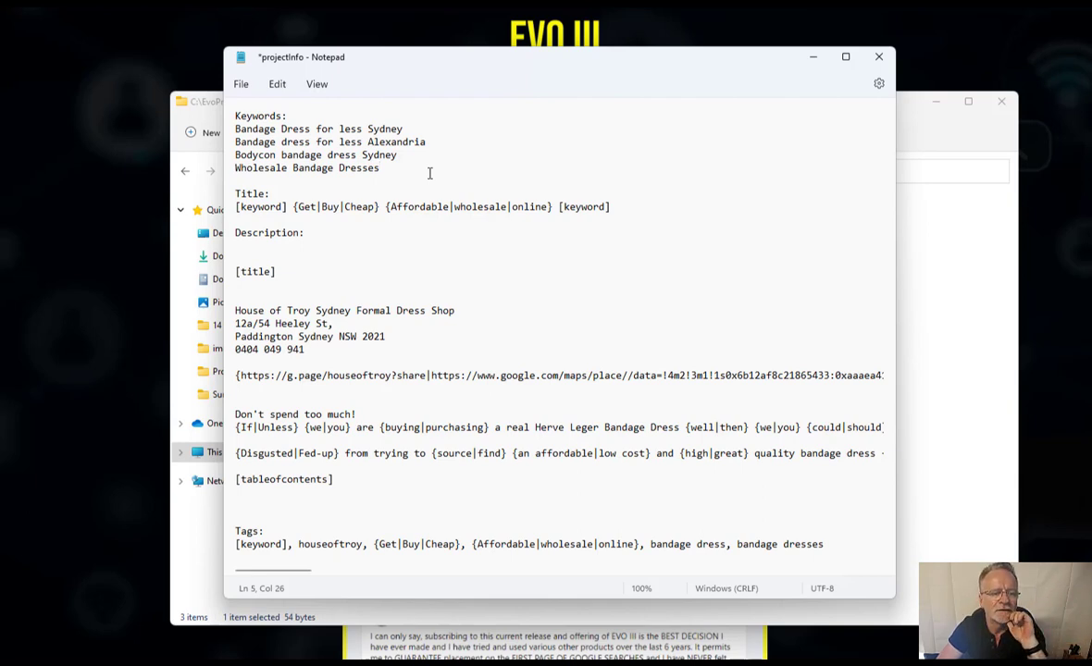
left_click(259, 129)
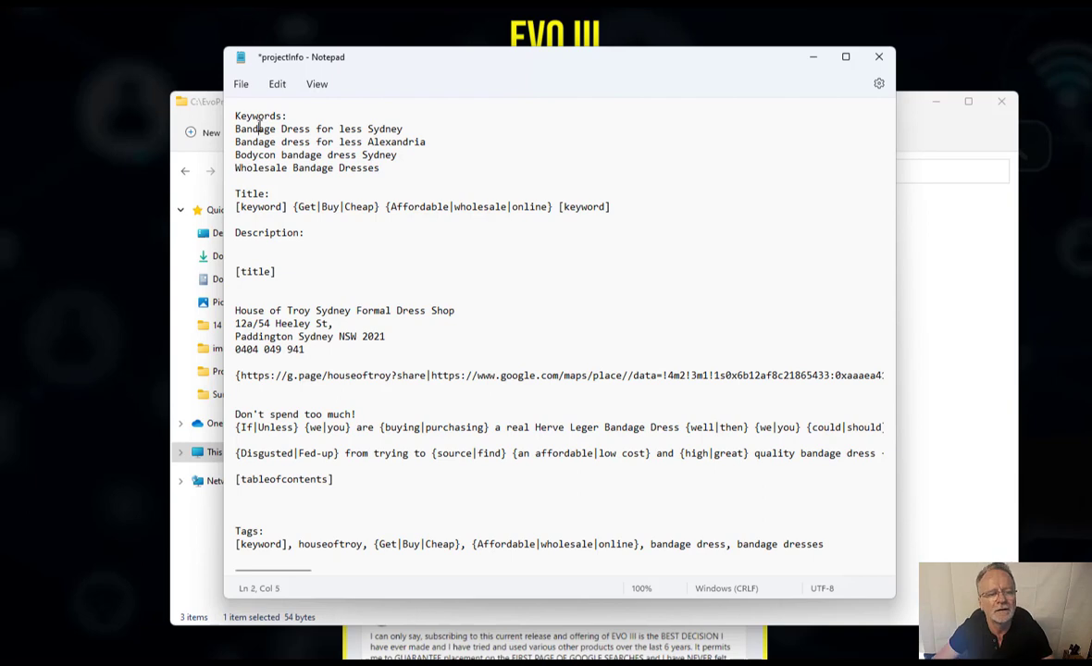
left_click(312, 129)
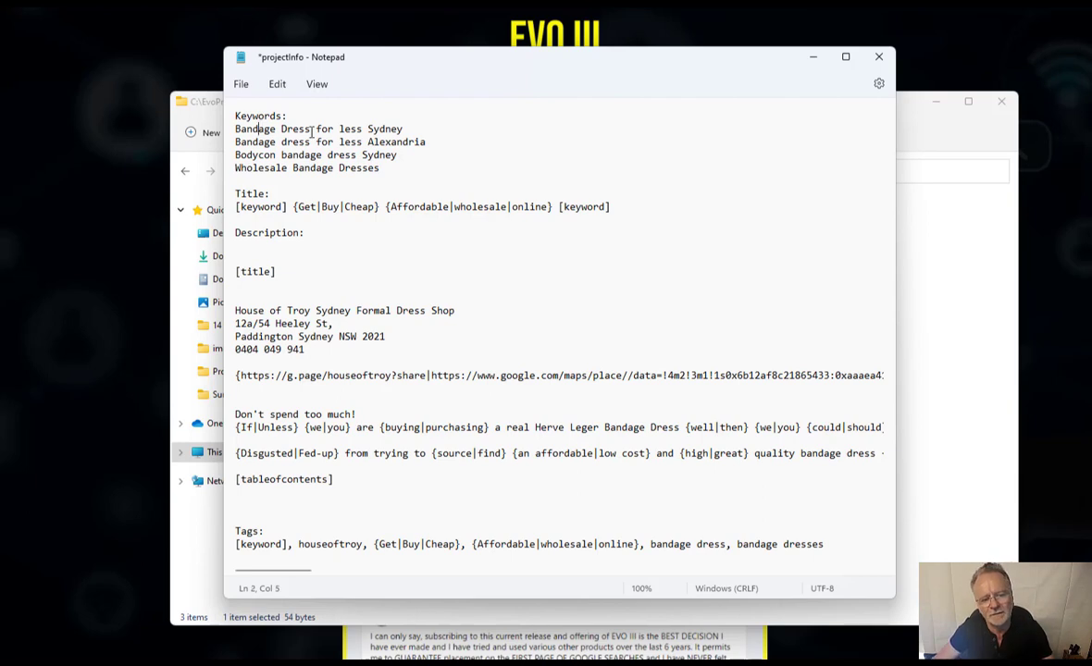
left_click(382, 129)
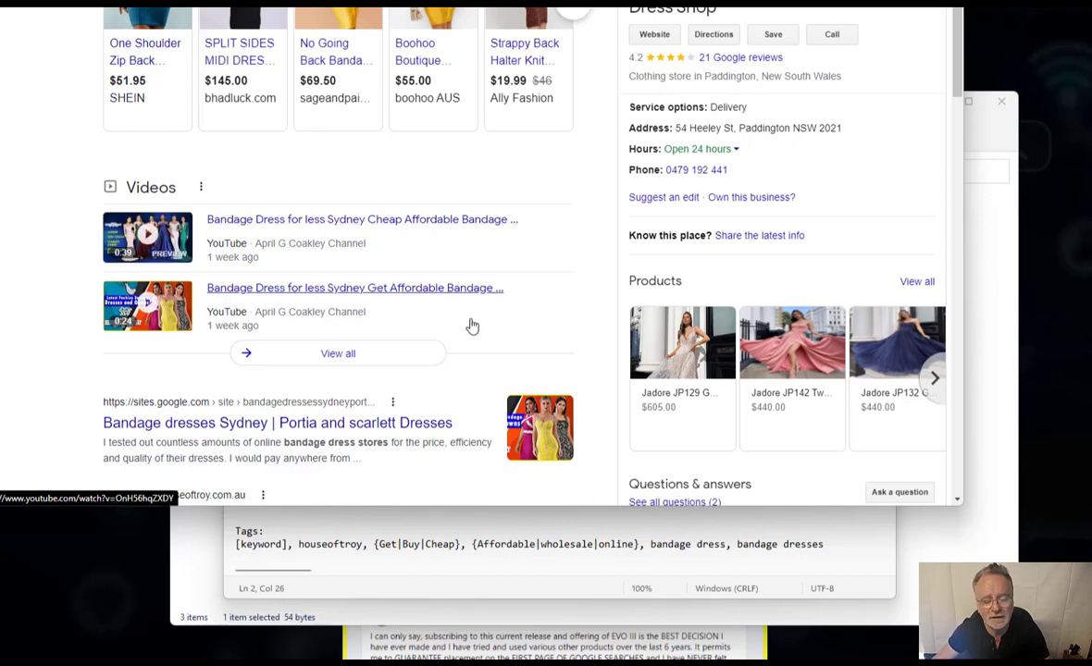
- Browse Google's bandage-dress results, switching to the shopping images and scrolling through them
scroll(555, 357, "down", 1)
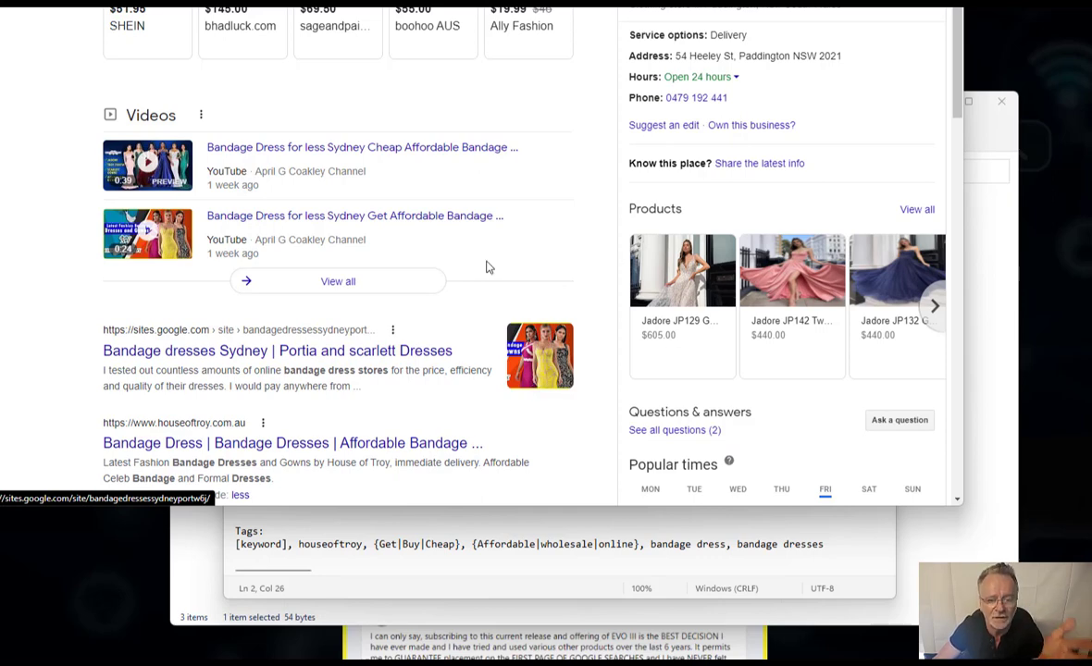
scroll(134, 31, "up", 3)
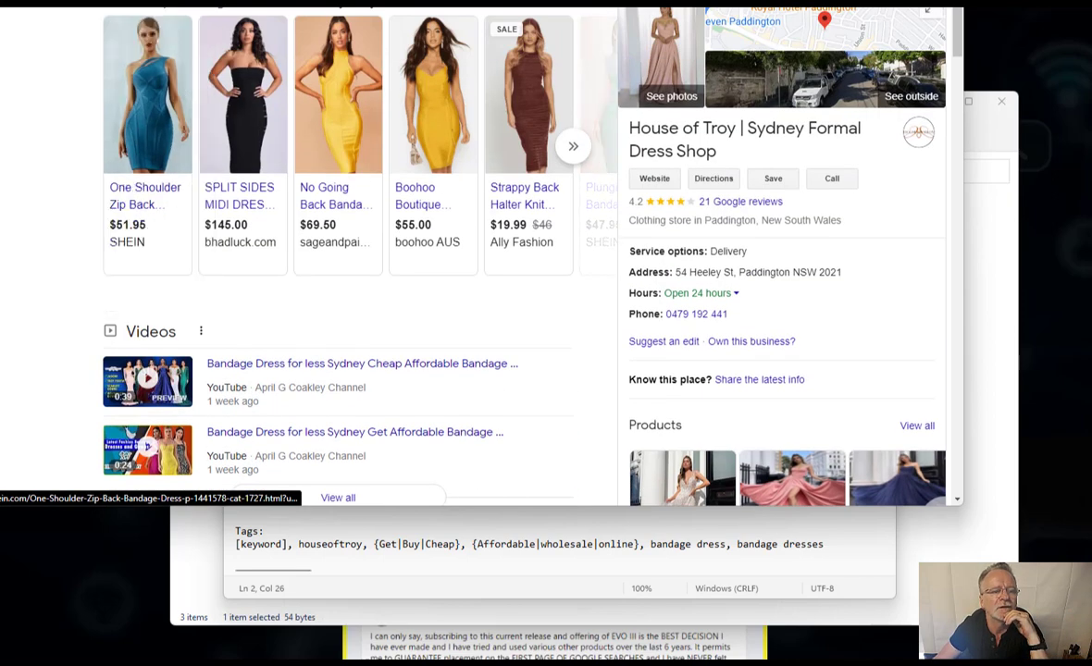
left_click(208, 4)
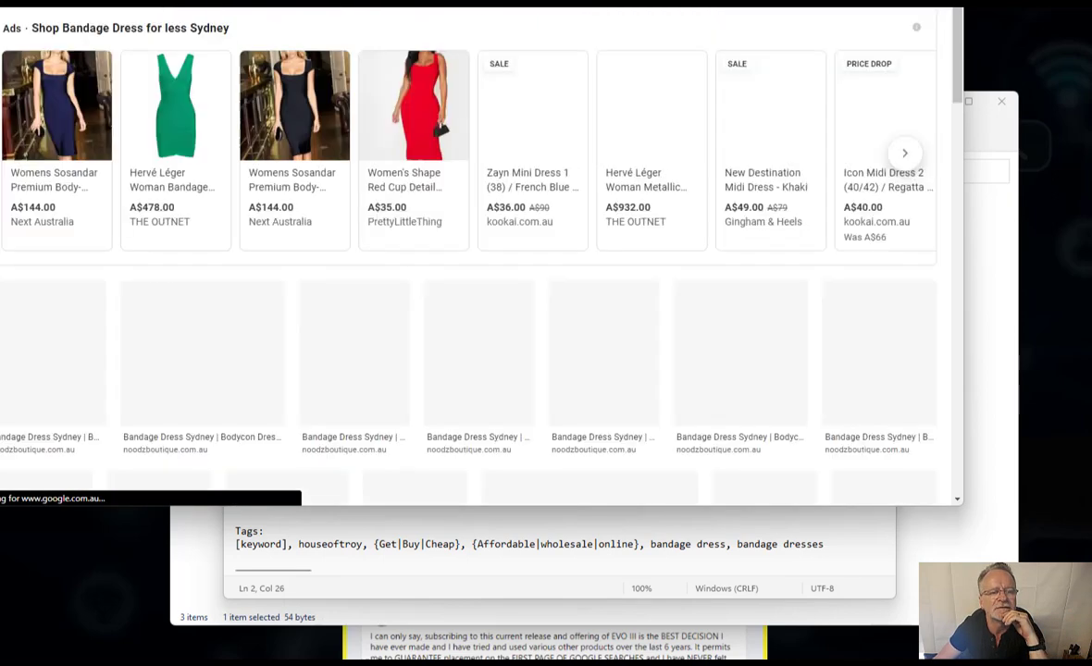
scroll(389, 32, "down", 3)
scroll(390, 32, "down", 2)
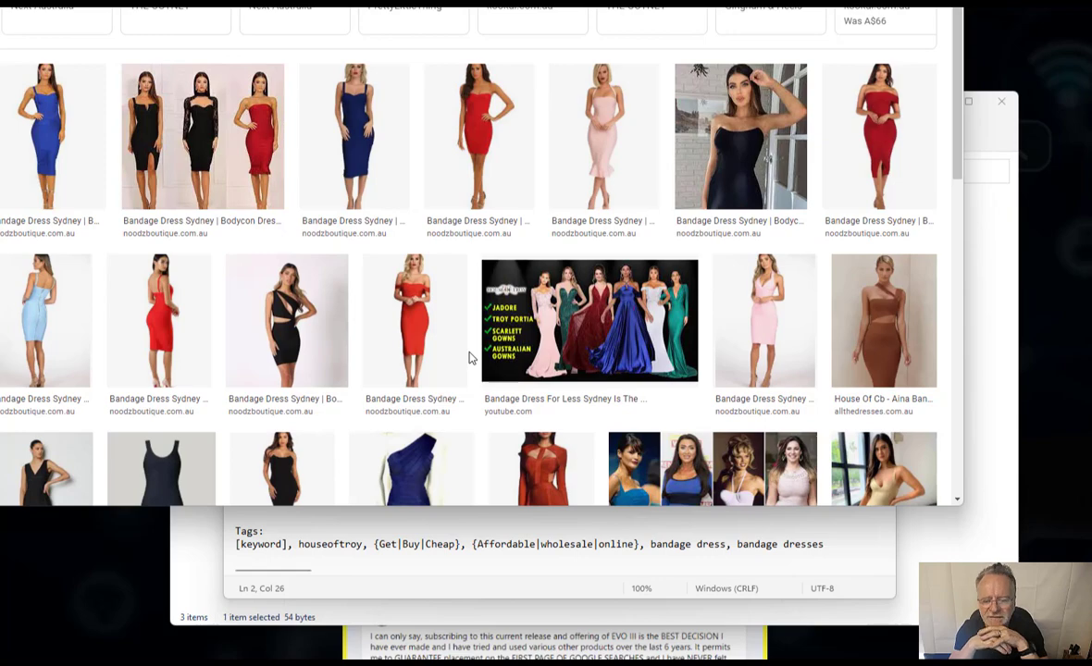
scroll(469, 358, "up", 2)
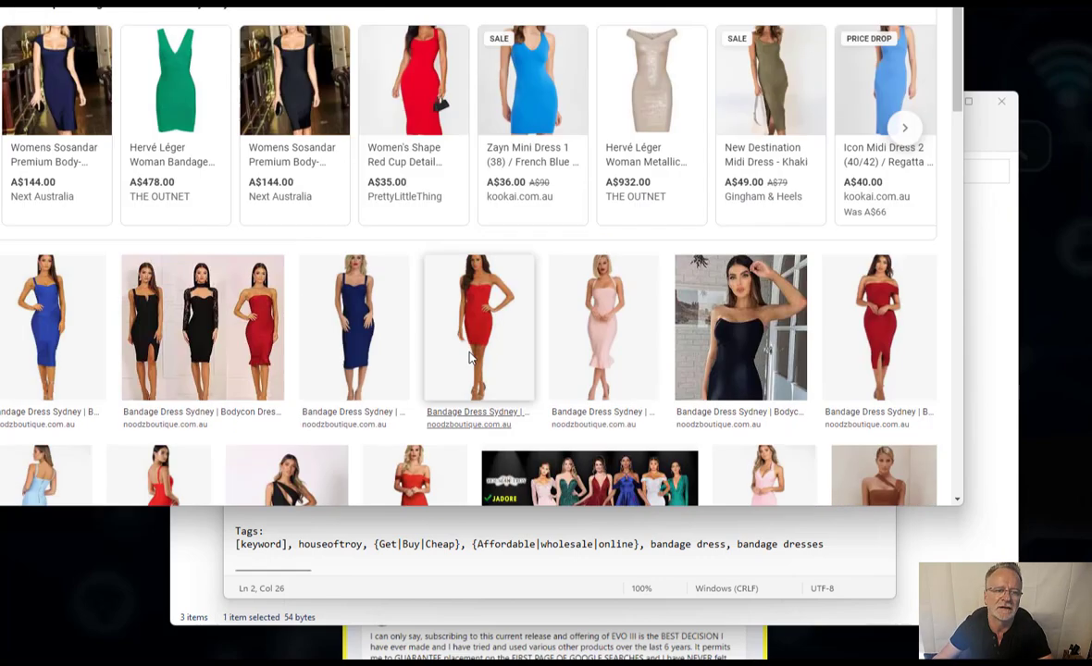
scroll(469, 358, "down", 3)
scroll(469, 358, "down", 1)
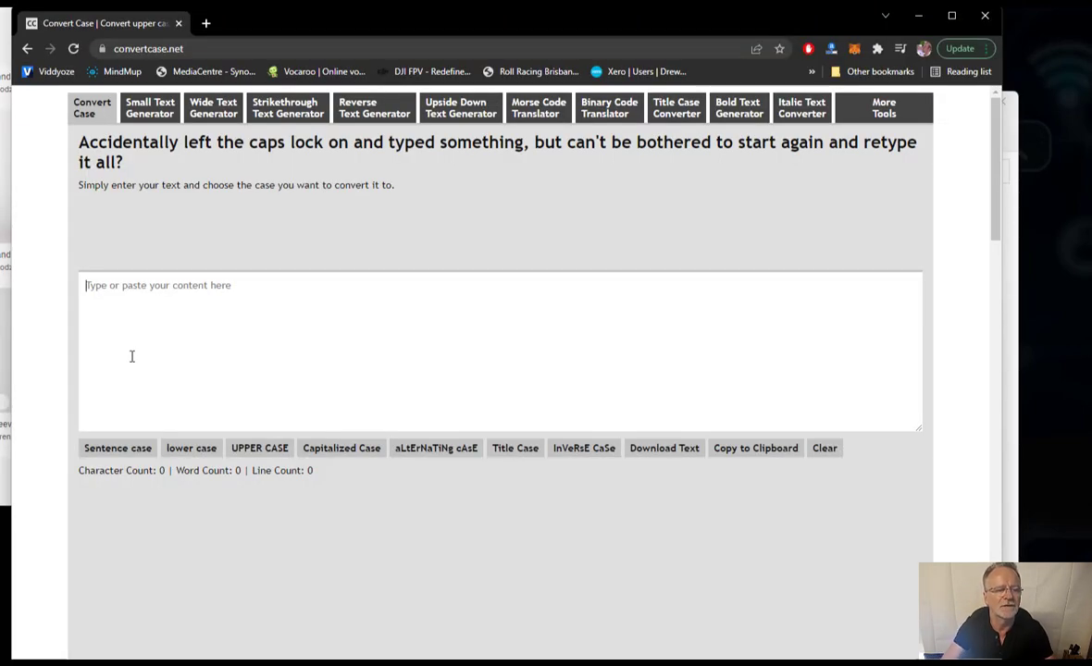
- Convert 'the lazy dog jumped over the fence' and 'this and that' to Capitalized Case, then close the browser
type("the ")
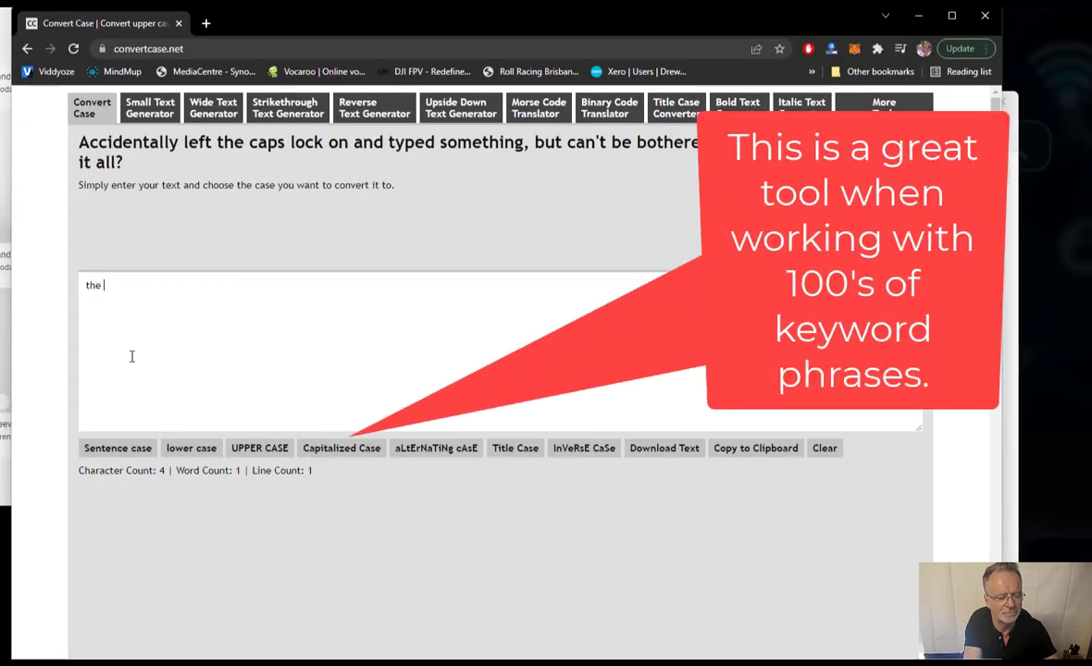
type("lazy dog jumped over the fence")
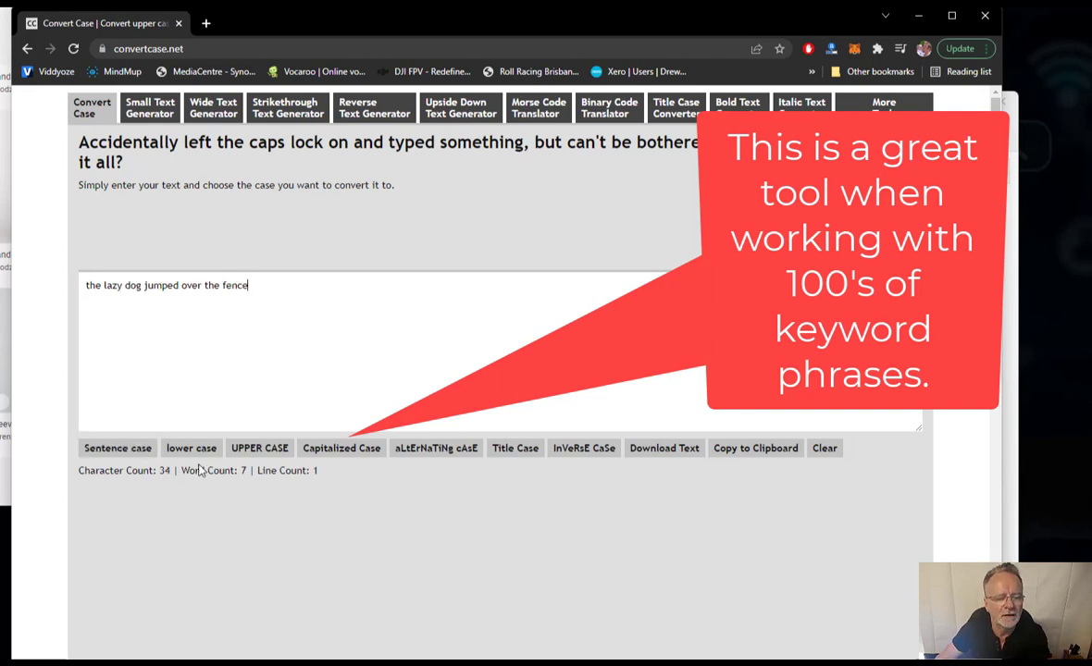
left_click(342, 450)
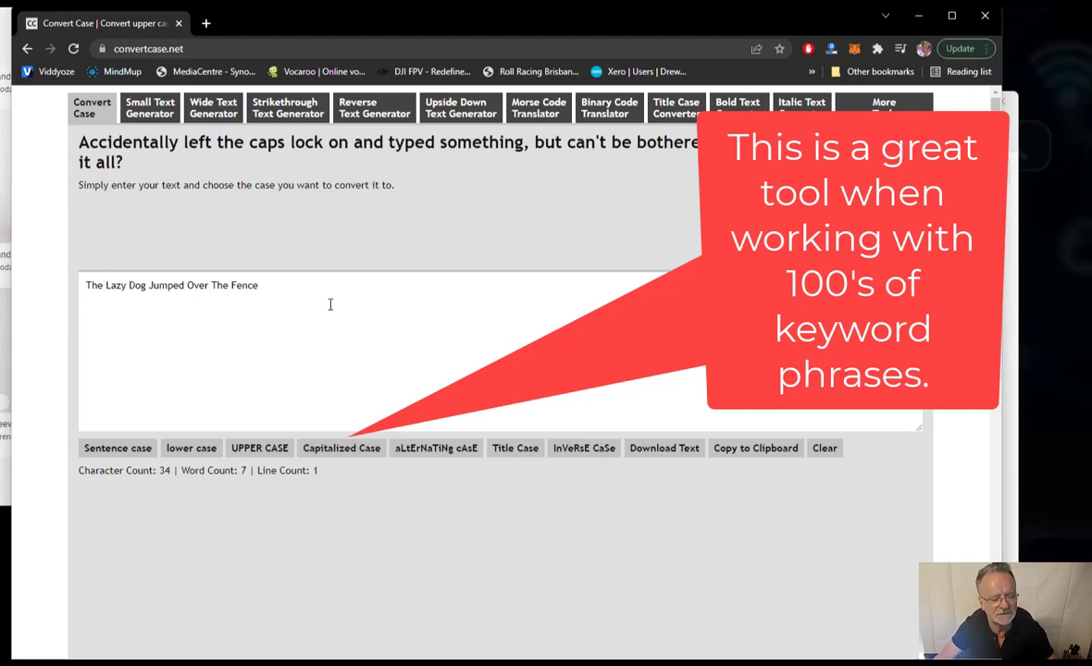
key("Return")
key("Return")
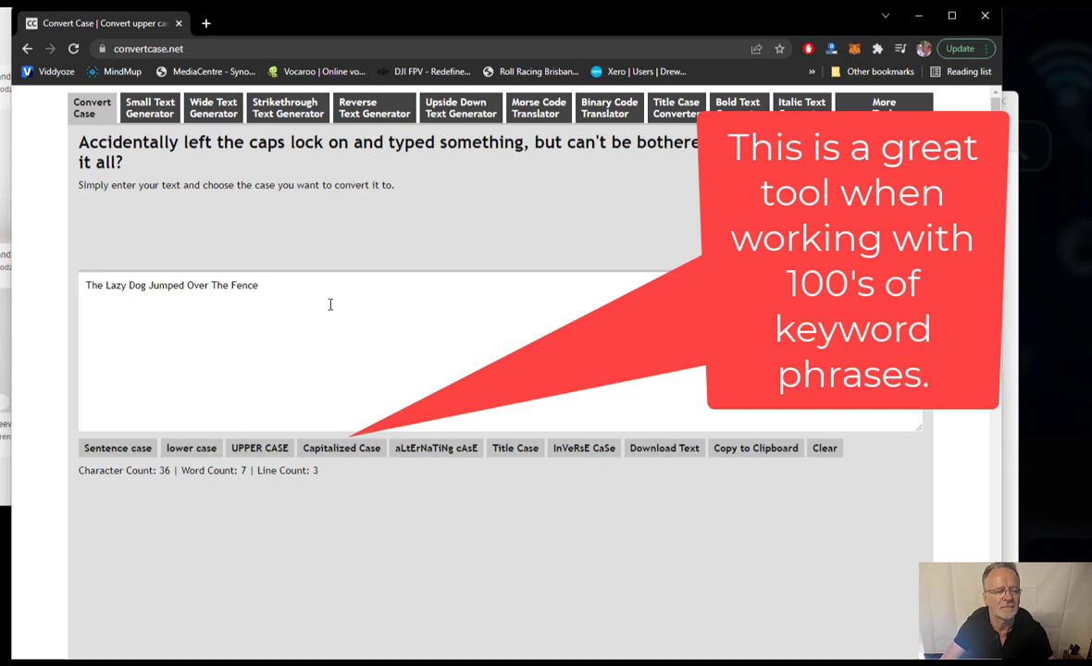
type("this and that")
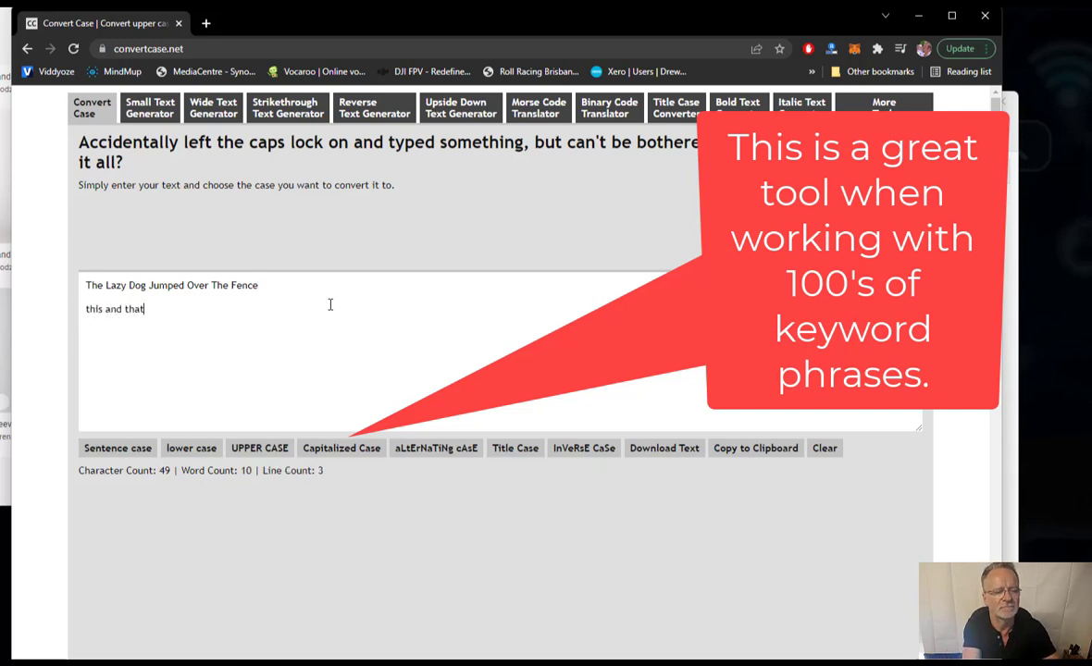
left_click(357, 455)
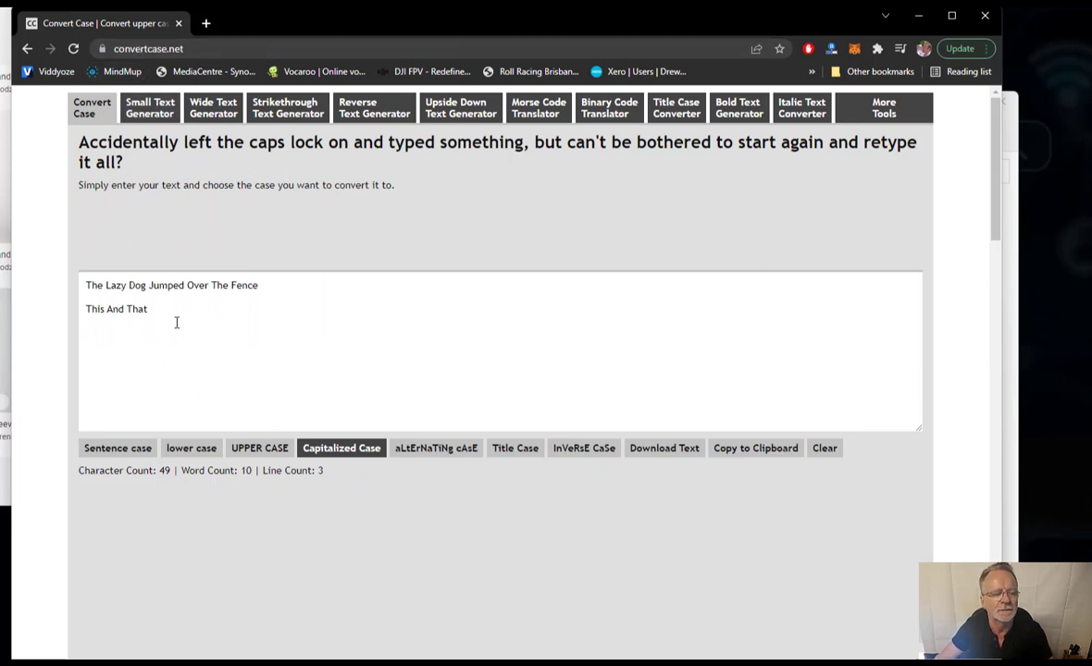
left_click_drag(149, 310, 69, 285)
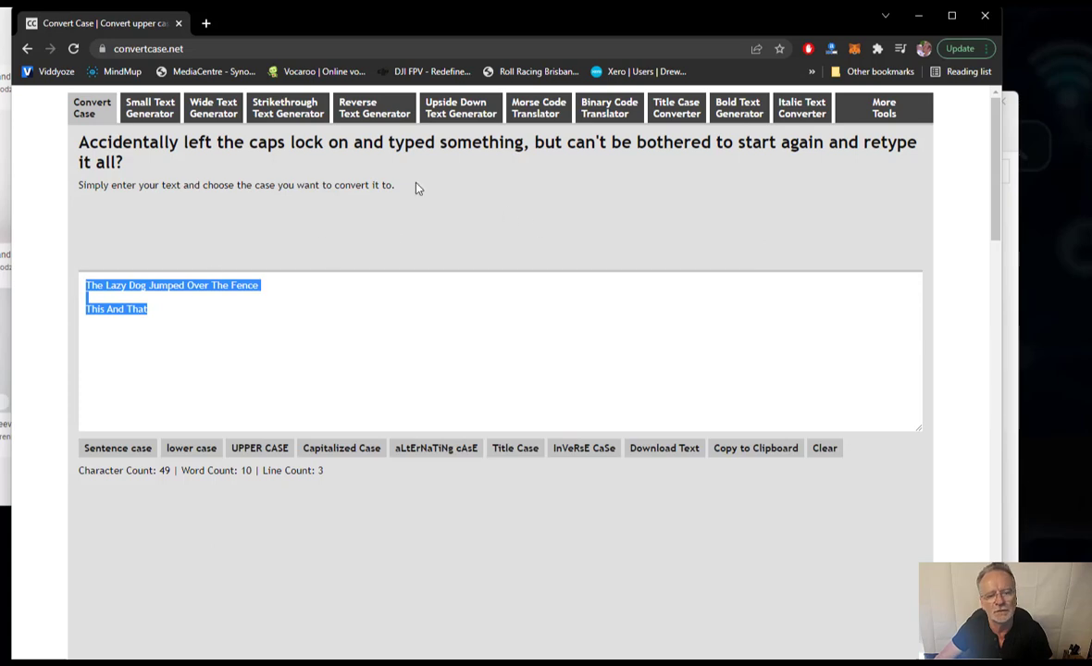
left_click(179, 24)
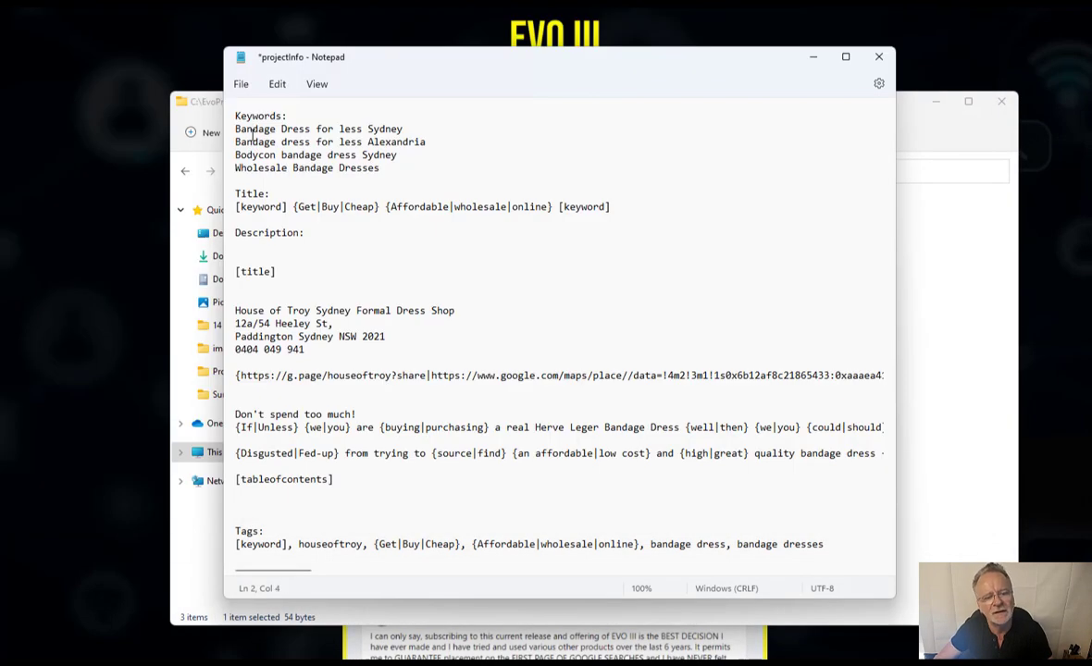
- Create a new project profile named Projectx
left_click(237, 204)
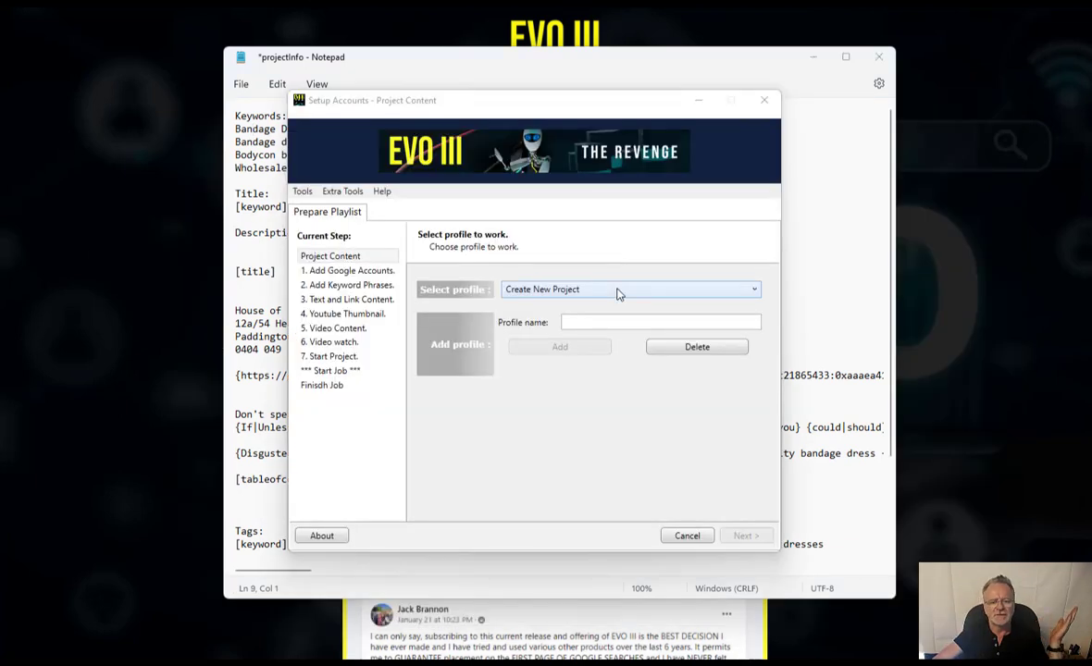
left_click(604, 322)
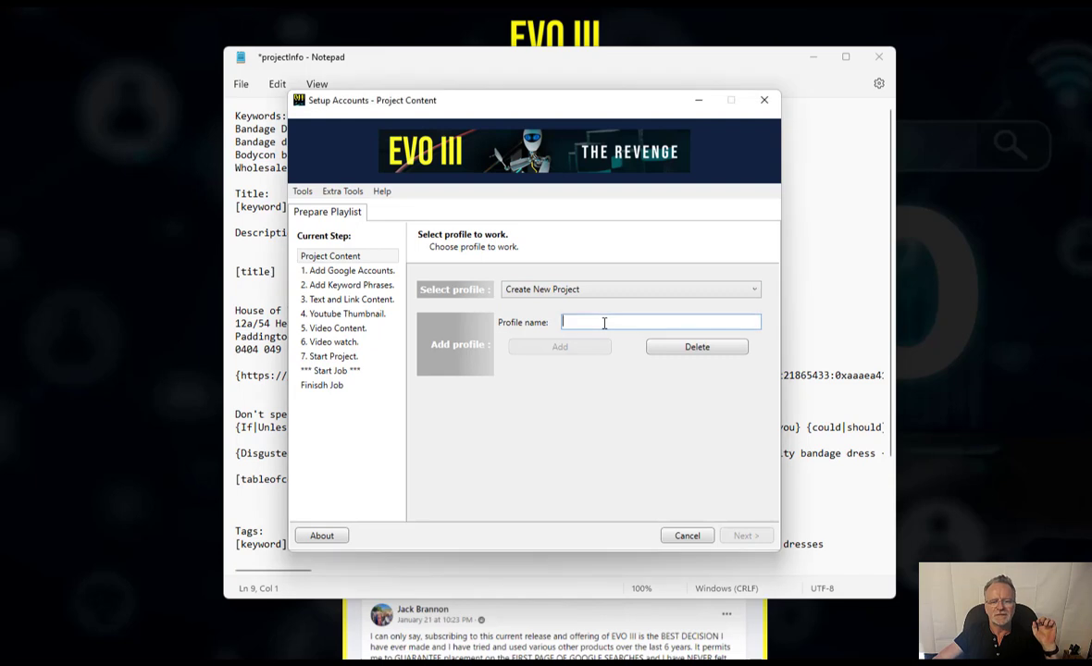
type("P")
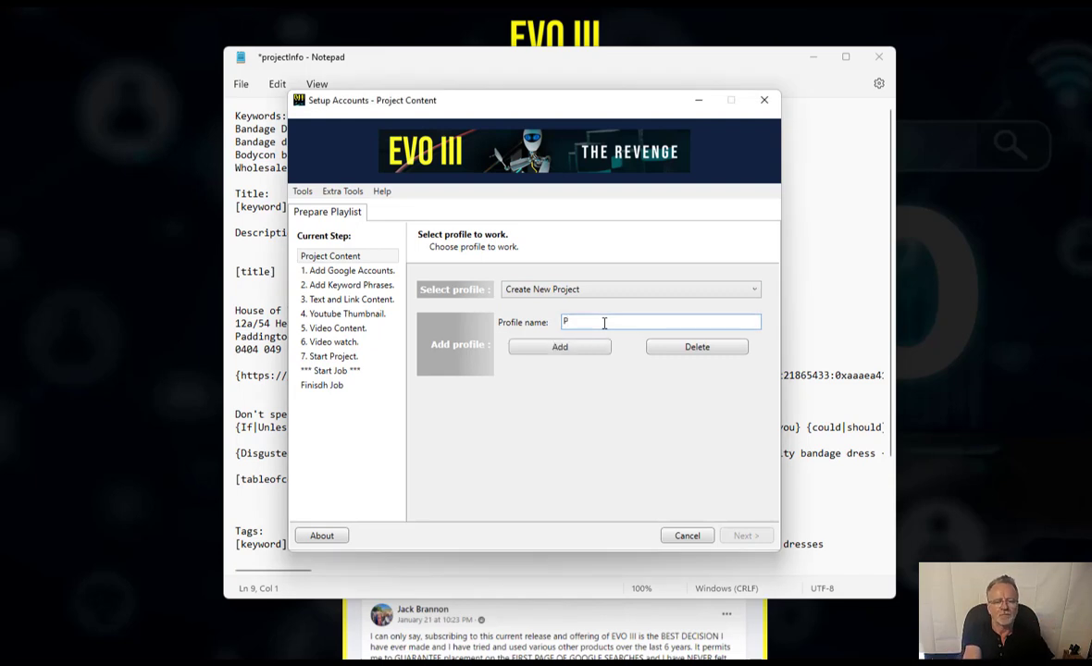
type("rojec")
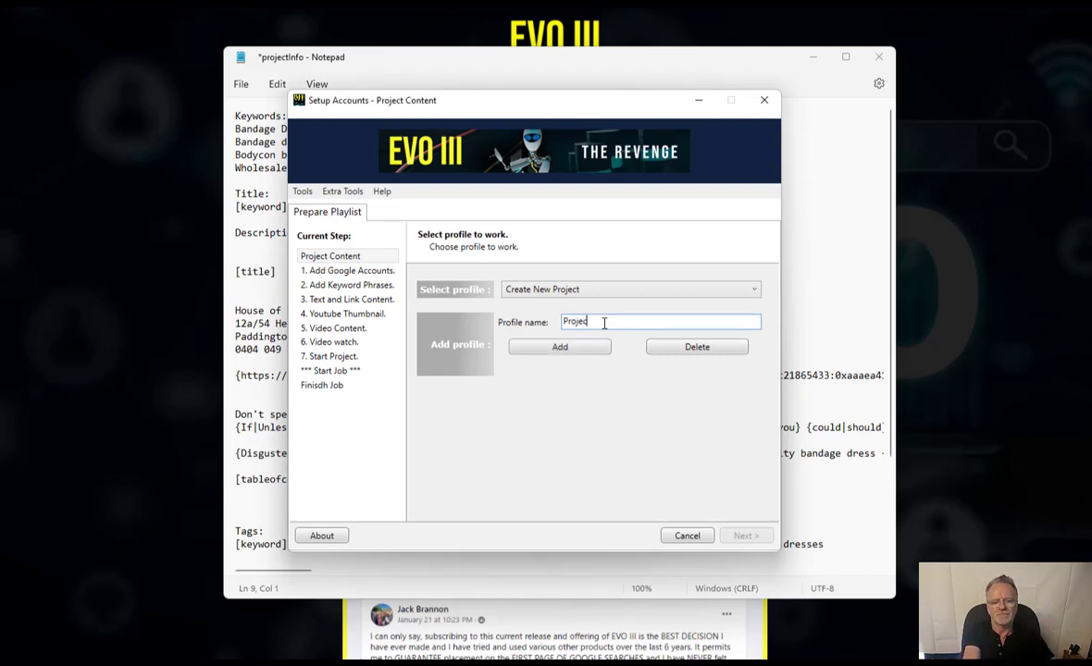
type("ts")
left_click(555, 348)
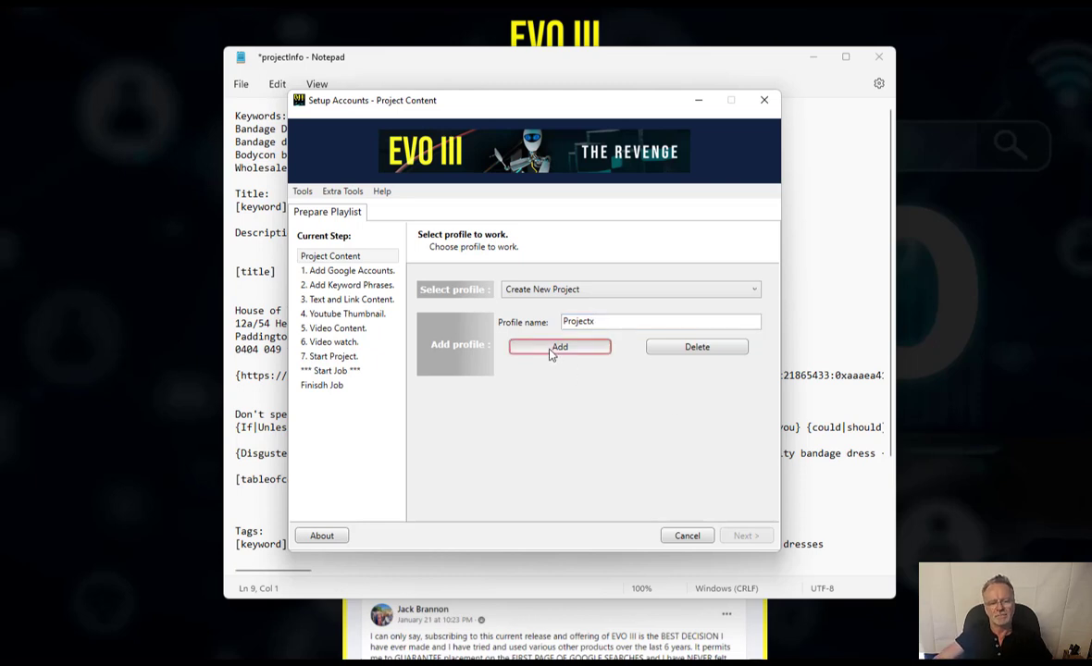
- Select the Projectx profile and confirm its assigned Google account
left_click(553, 293)
left_click(553, 292)
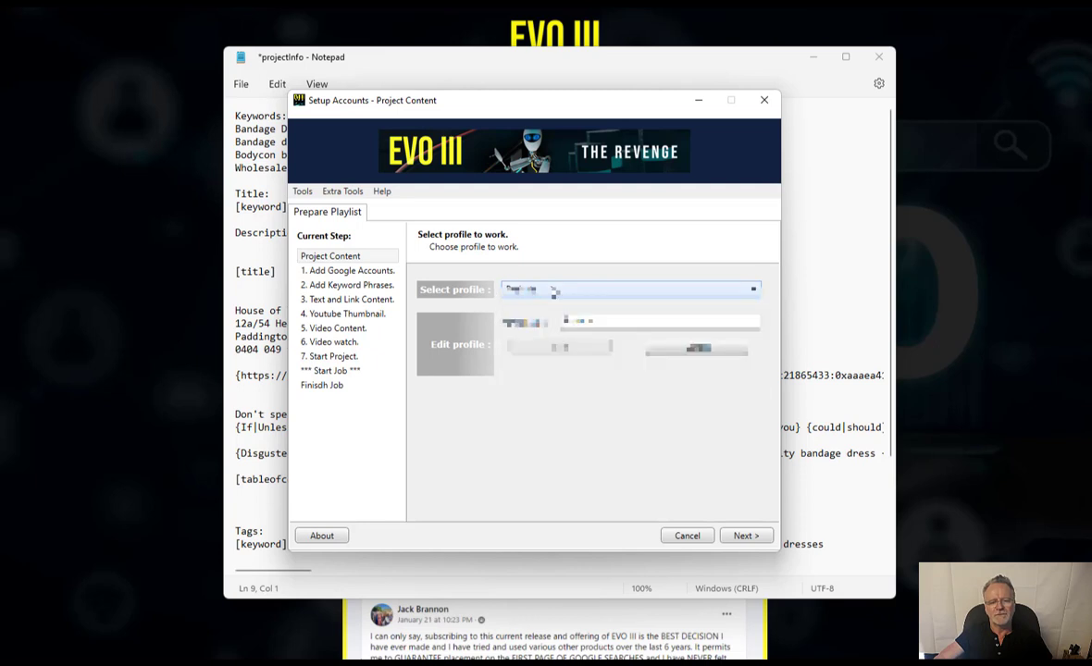
left_click(555, 293)
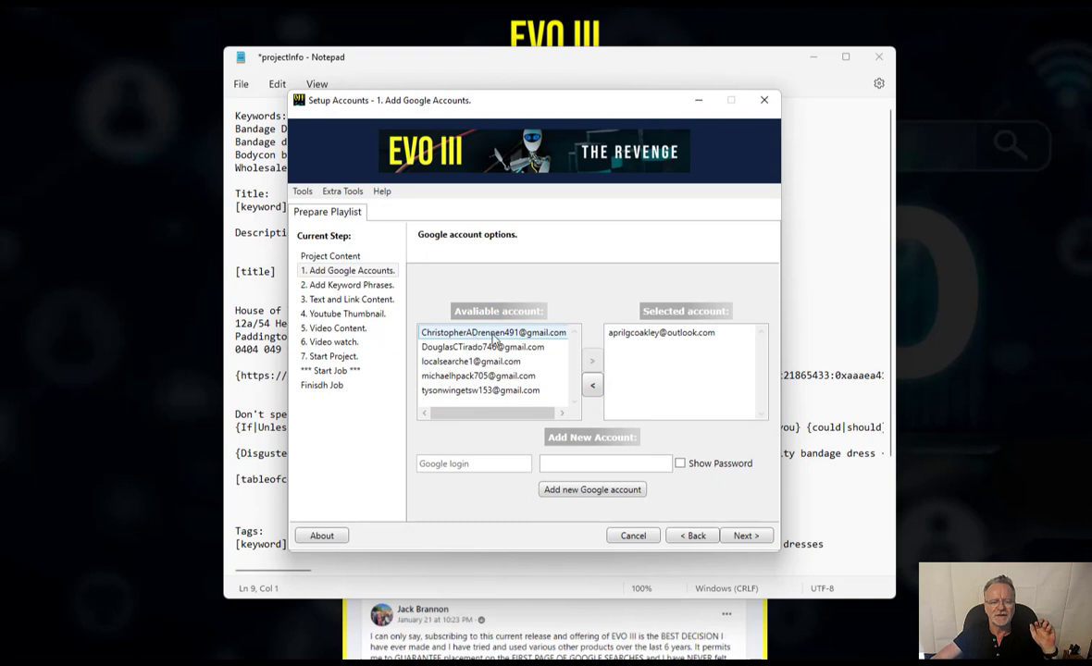
left_click(614, 332)
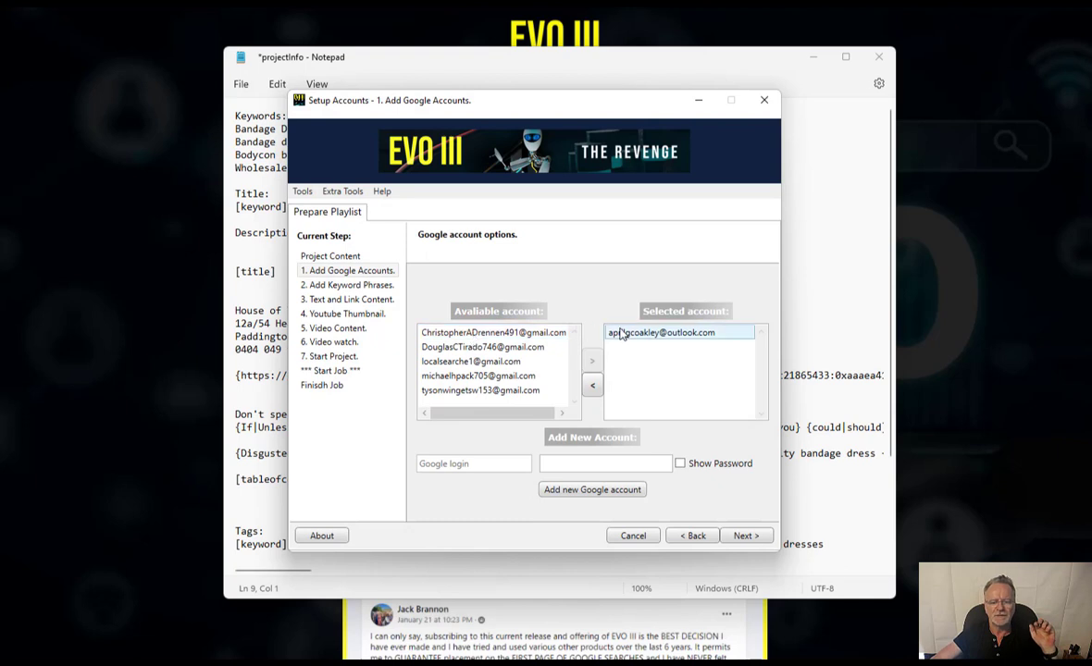
left_click(745, 535)
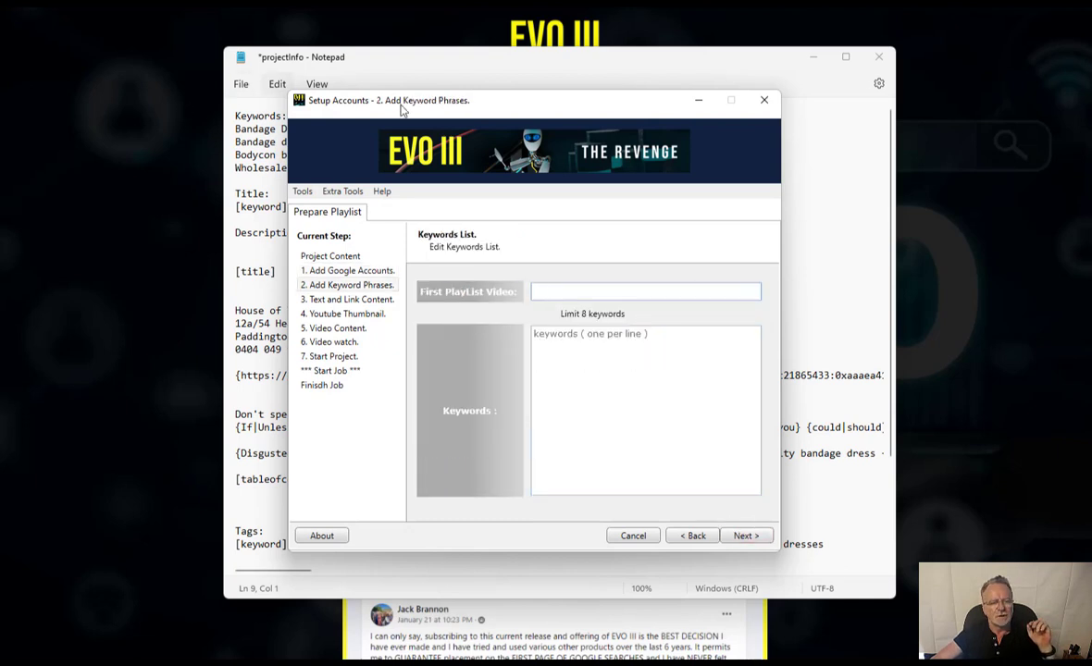
- Copy the YouTube playlist URL from projectInfo into the First PlayList Video field
left_click_drag(533, 99, 225, 87)
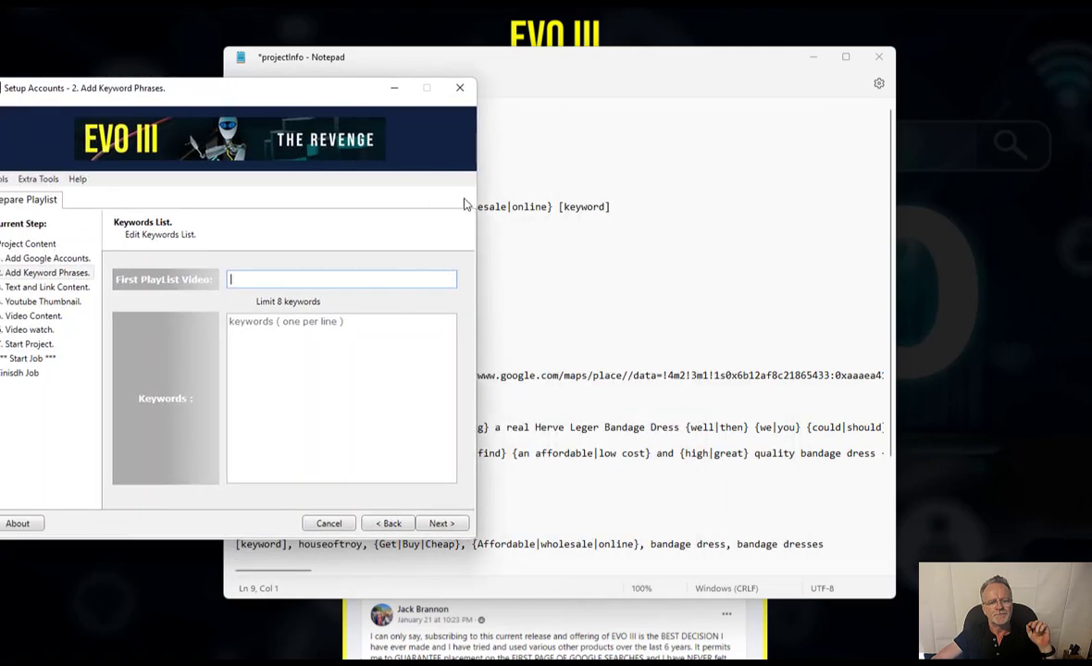
left_click(626, 284)
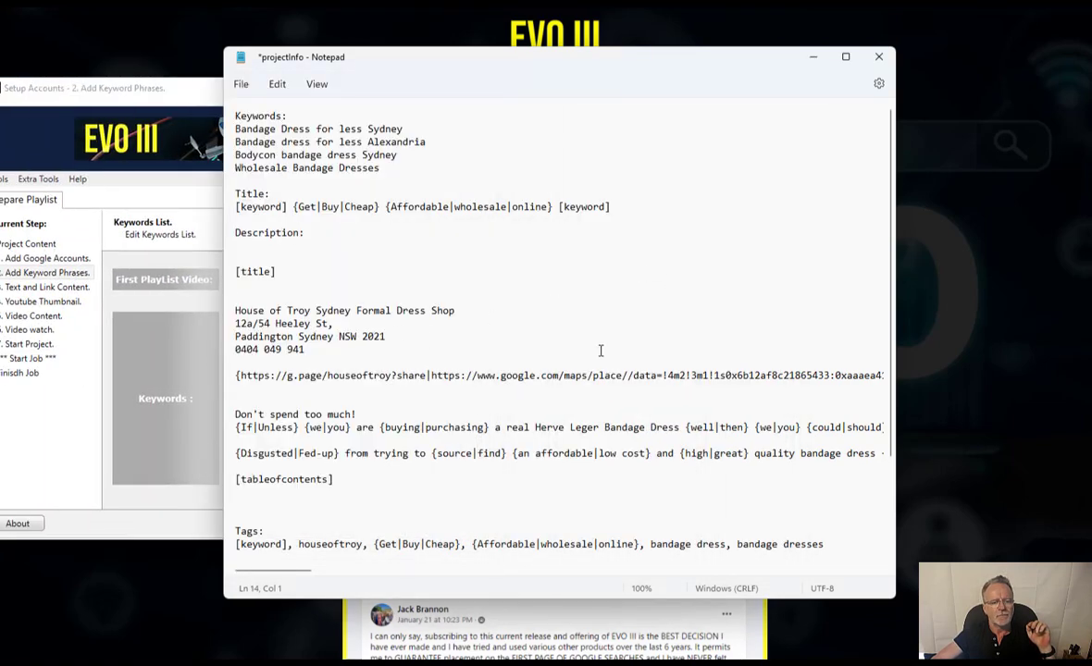
scroll(600, 350, "down", 4)
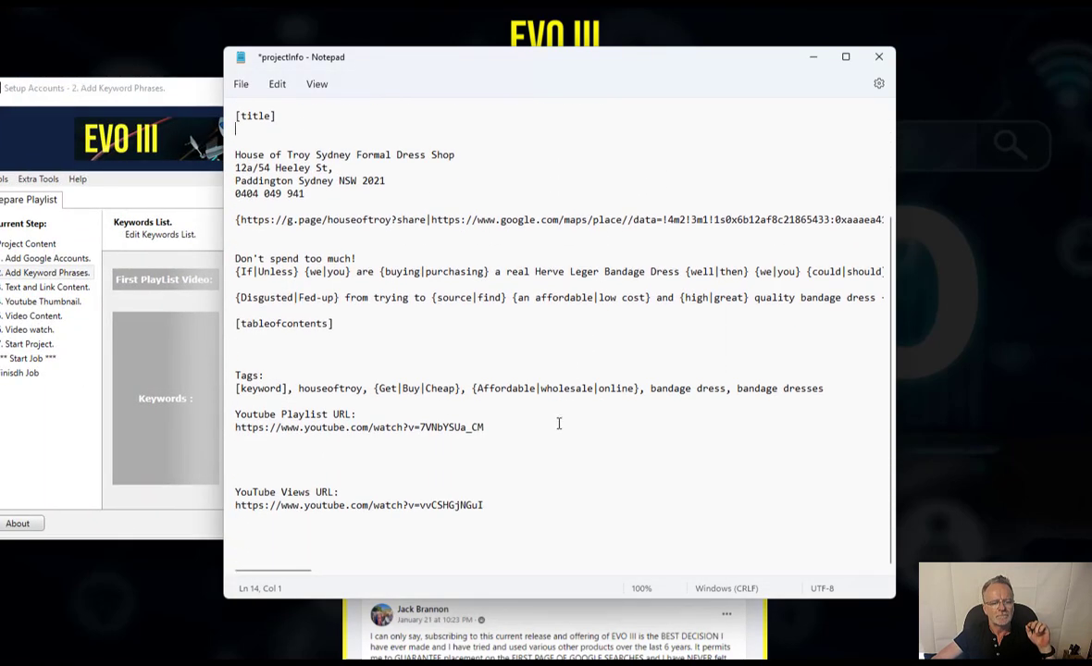
left_click(365, 425)
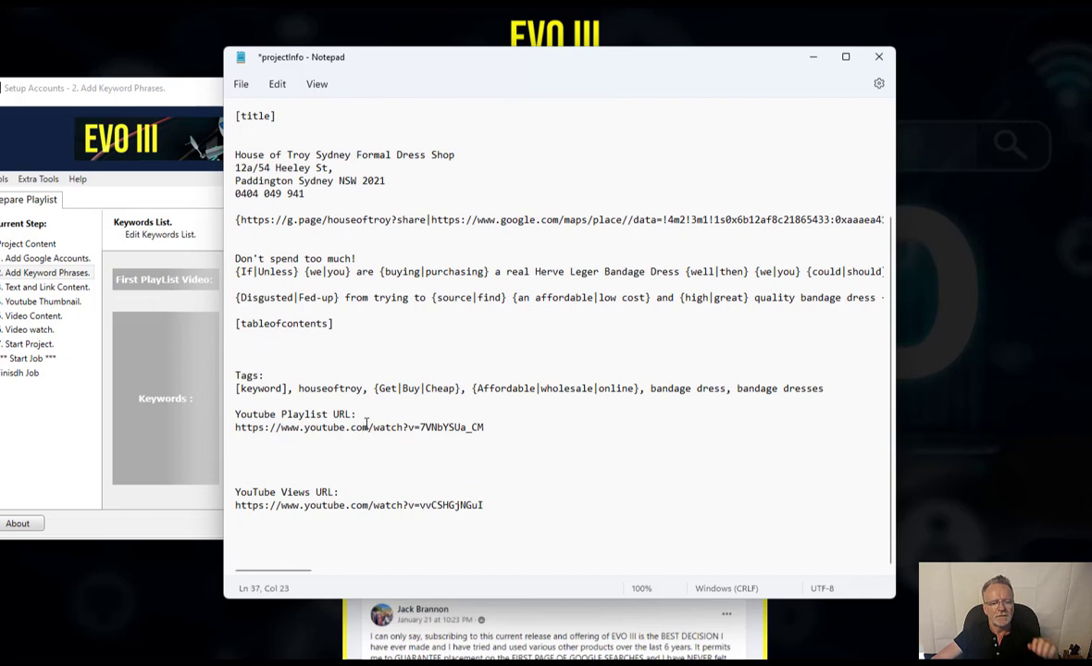
triple_click(365, 426)
key("ctrl+c")
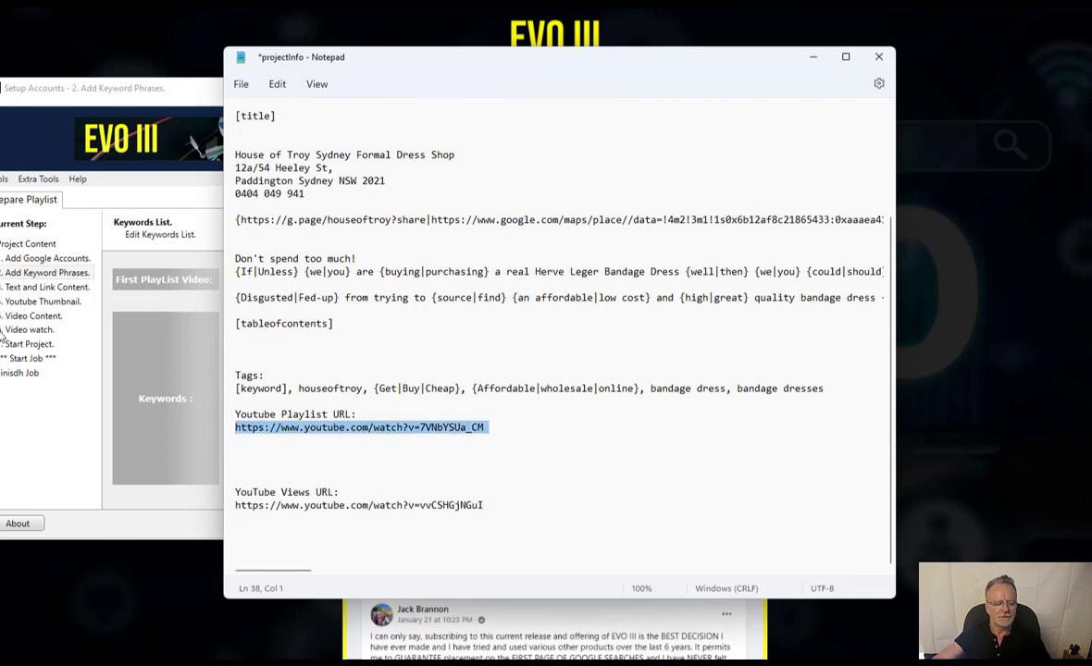
triple_click(229, 323)
left_click(143, 325)
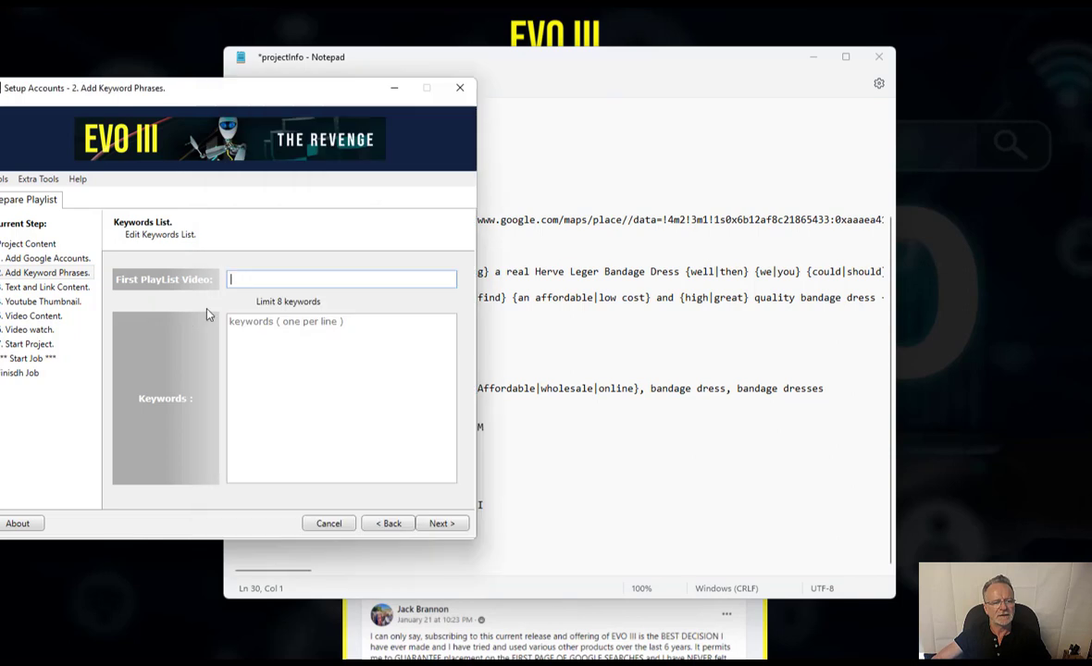
key("ctrl+v")
- Paste the four bandage-dress keywords from projectInfo into the Keywords box
left_click(705, 392)
scroll(463, 389, "up", 4)
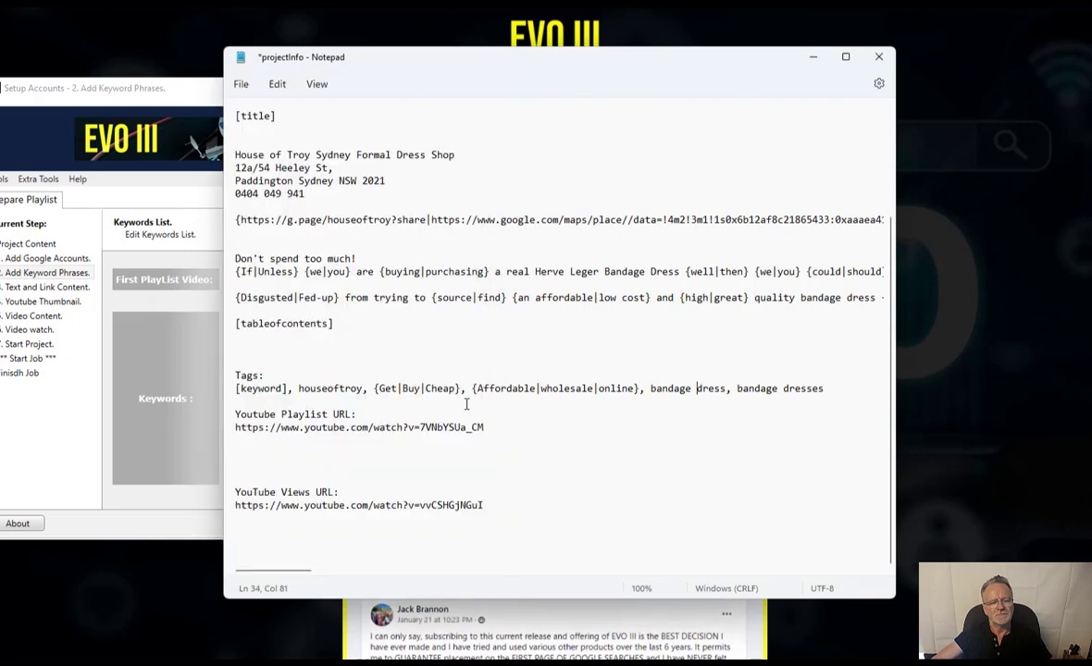
left_click(410, 167)
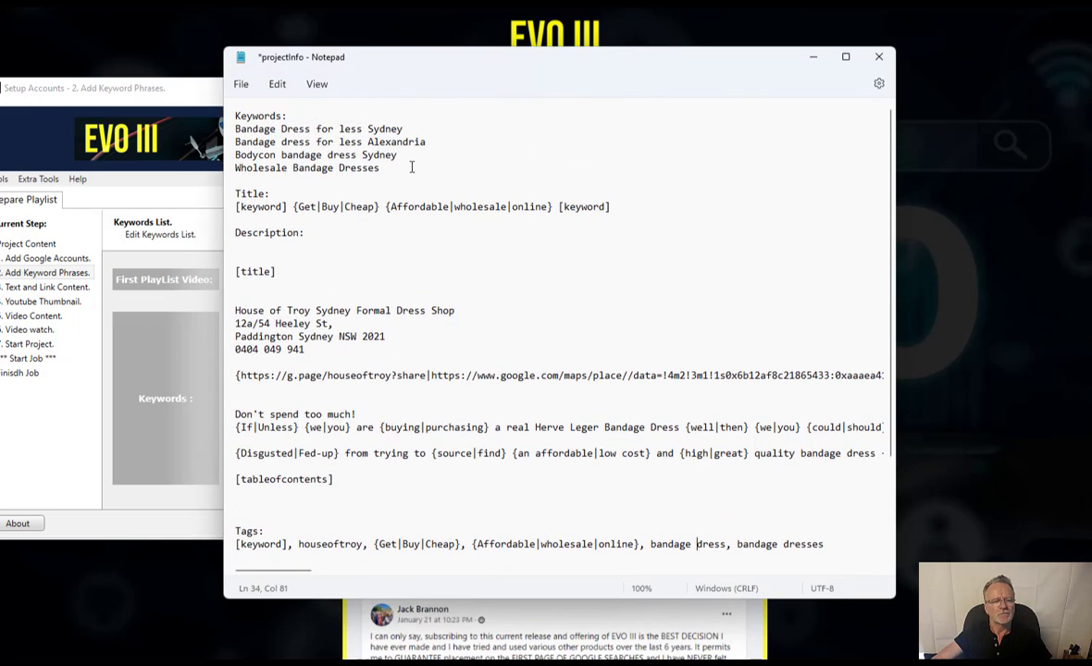
key("shift+Up")
key("shift+Up")
key("shift+Up")
key("shift+Home")
key("ctrl+c")
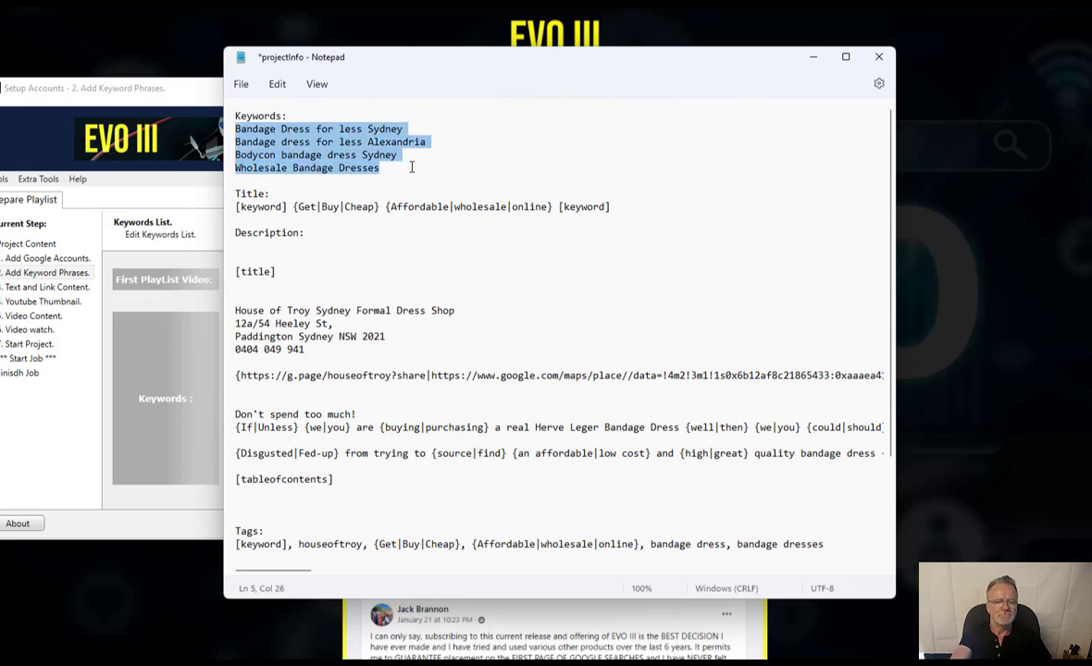
left_click(123, 371)
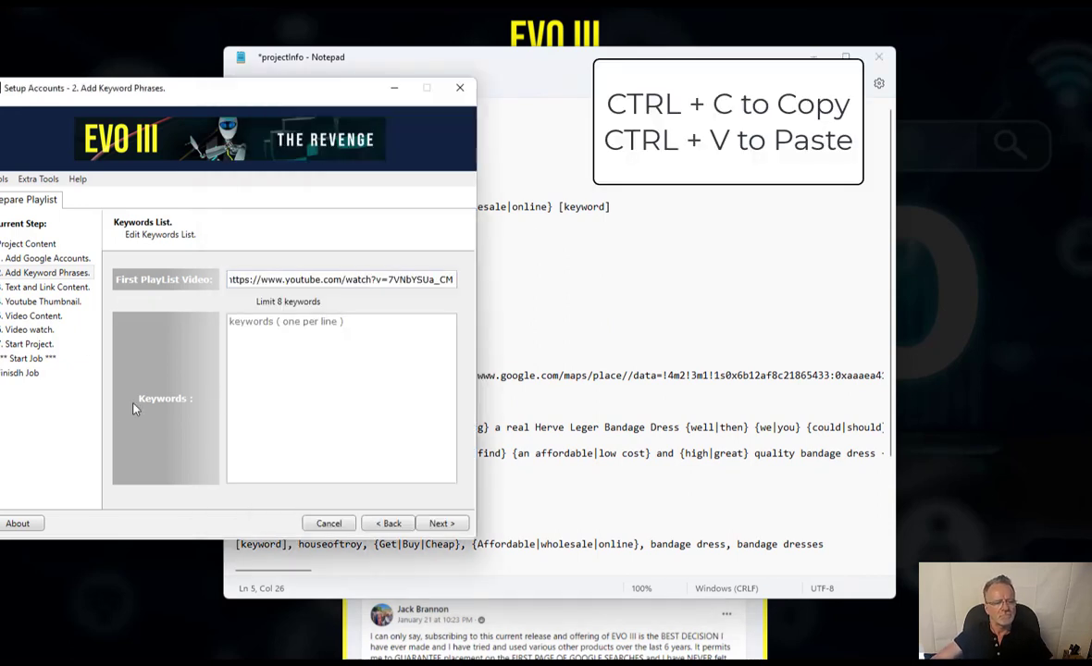
left_click(310, 335)
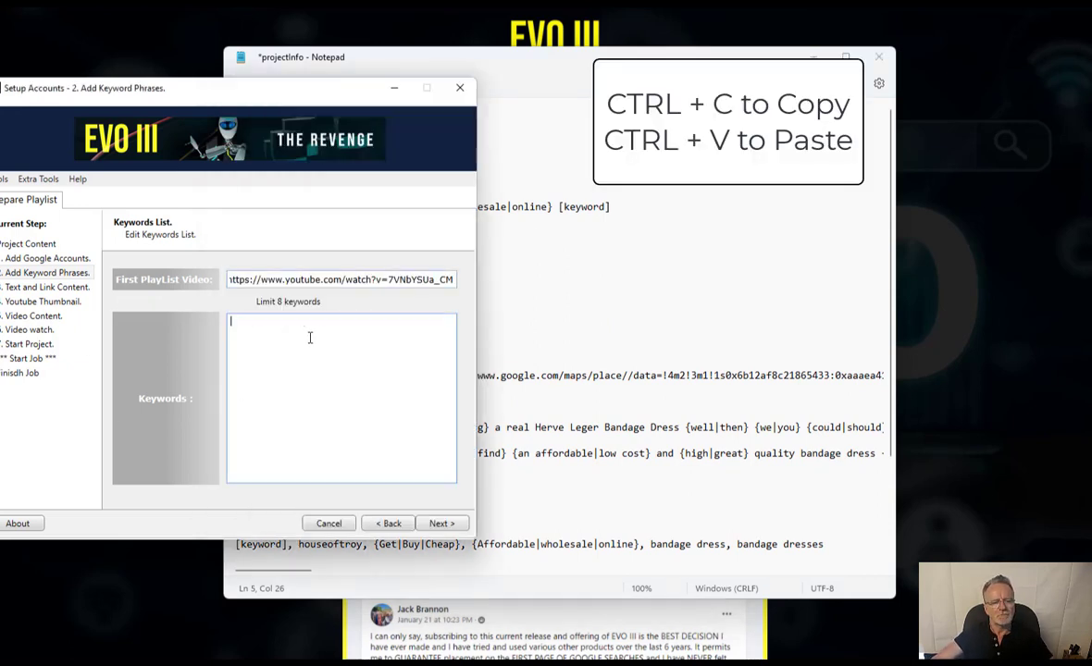
key("ctrl+v")
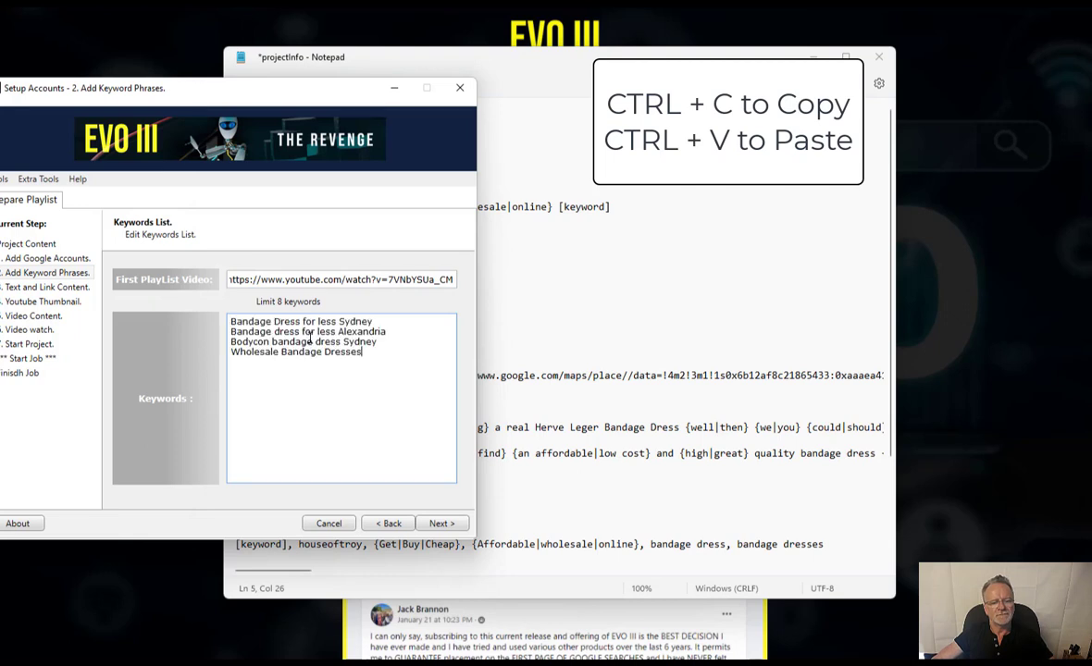
left_click(436, 529)
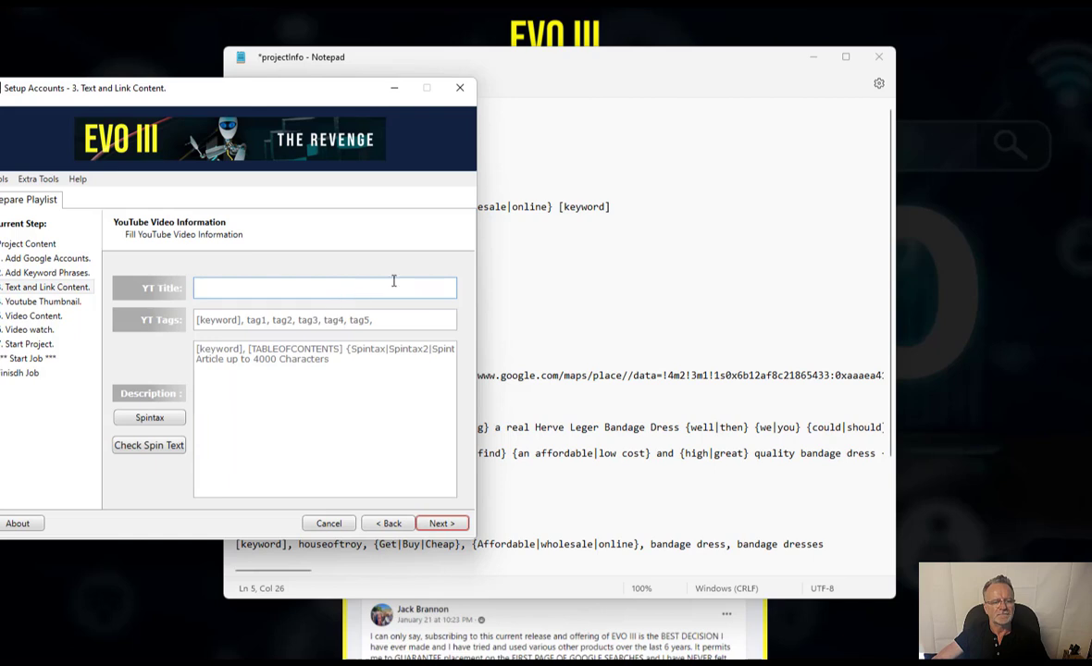
- Compare the spintax title template in projectInfo with the wizard's YT Title and Description fields
left_click(570, 276)
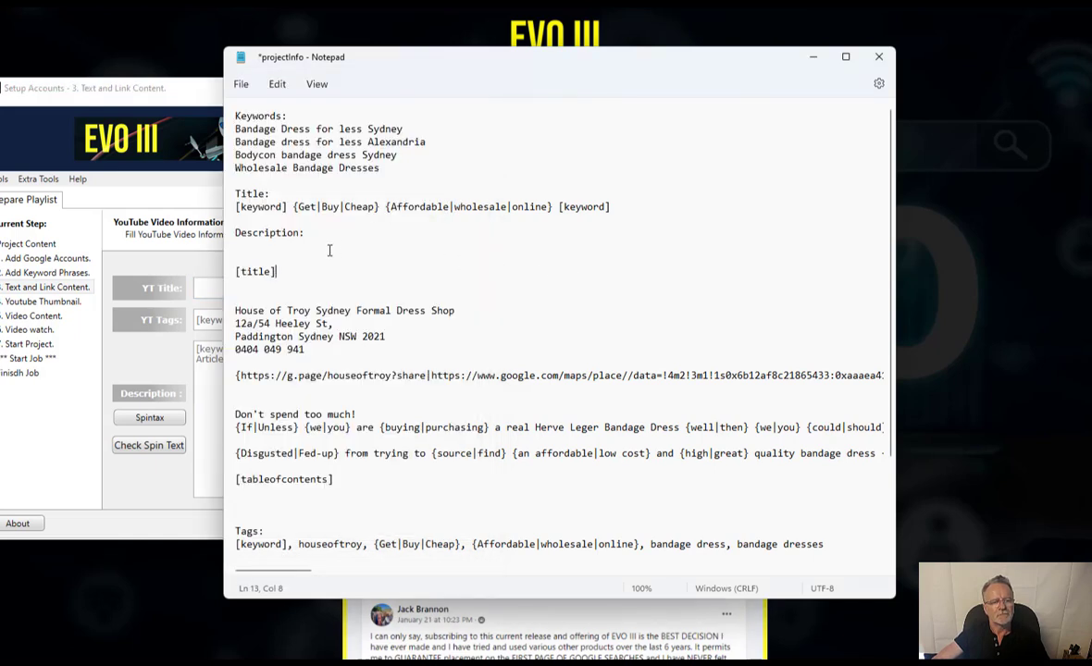
left_click(259, 209)
left_click(195, 293)
left_click(310, 371)
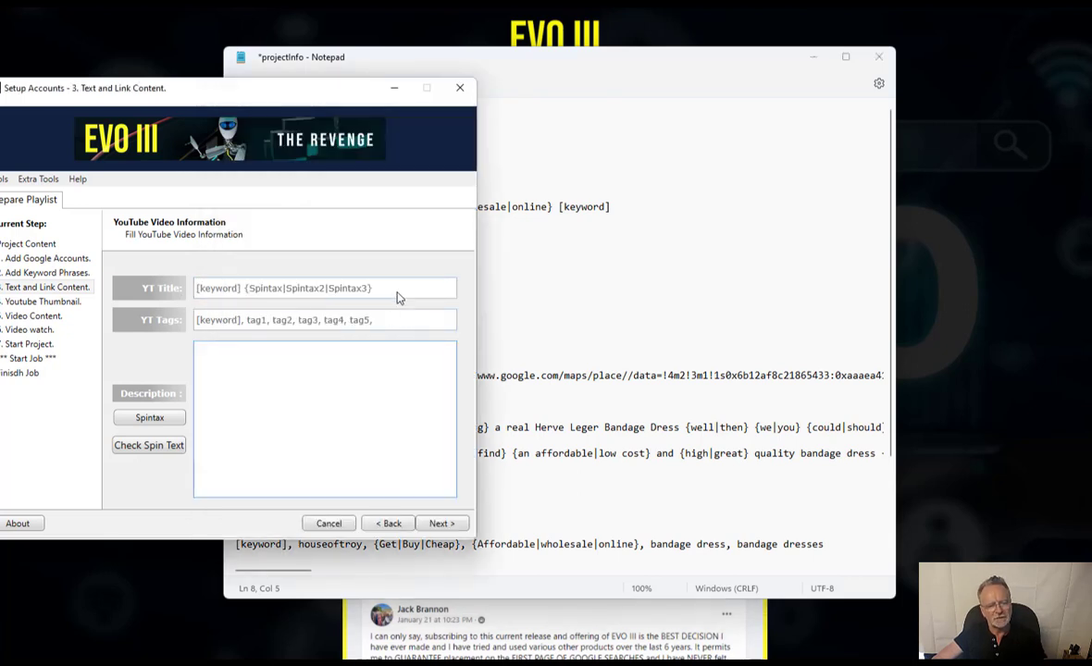
left_click(243, 287)
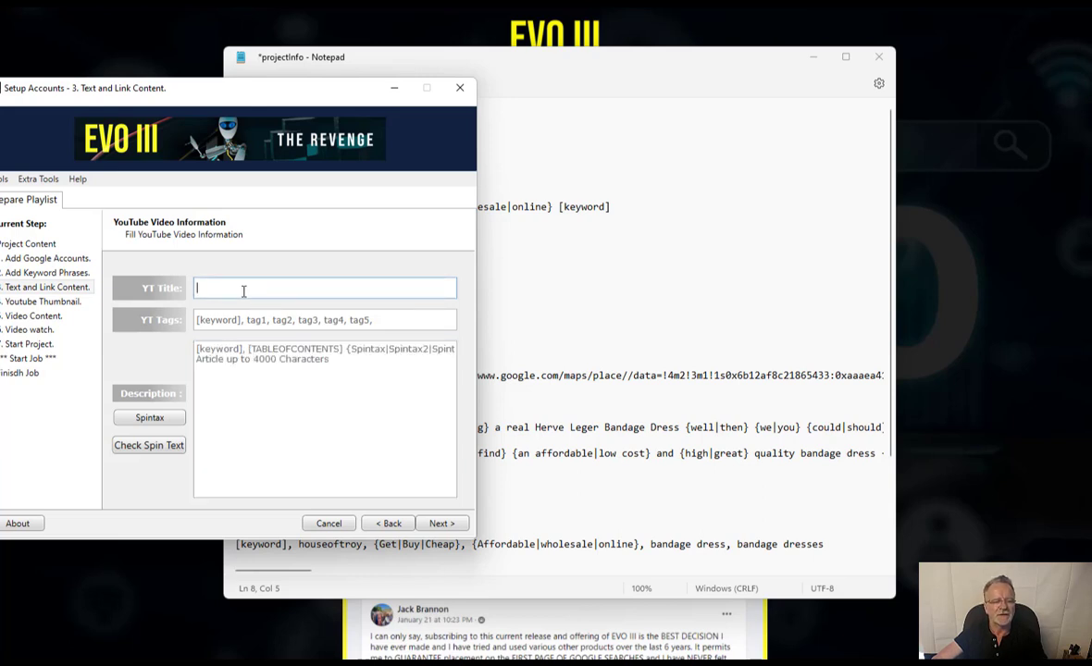
left_click(243, 368)
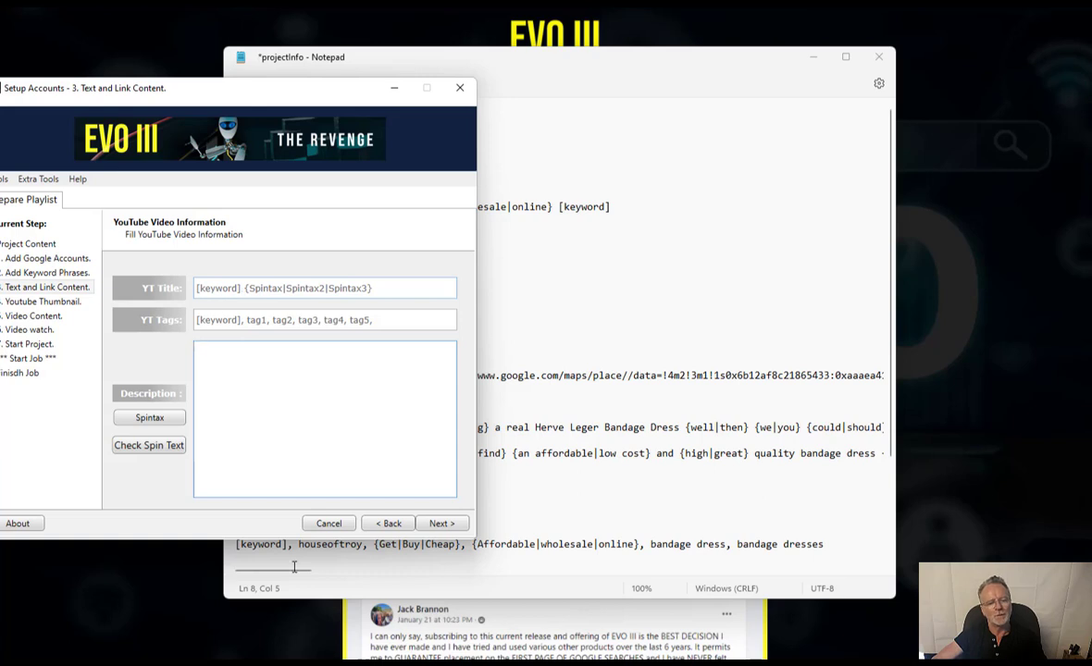
- Go back to the keyword phrases step and select the first keyword line
left_click(389, 523)
double_click(330, 321)
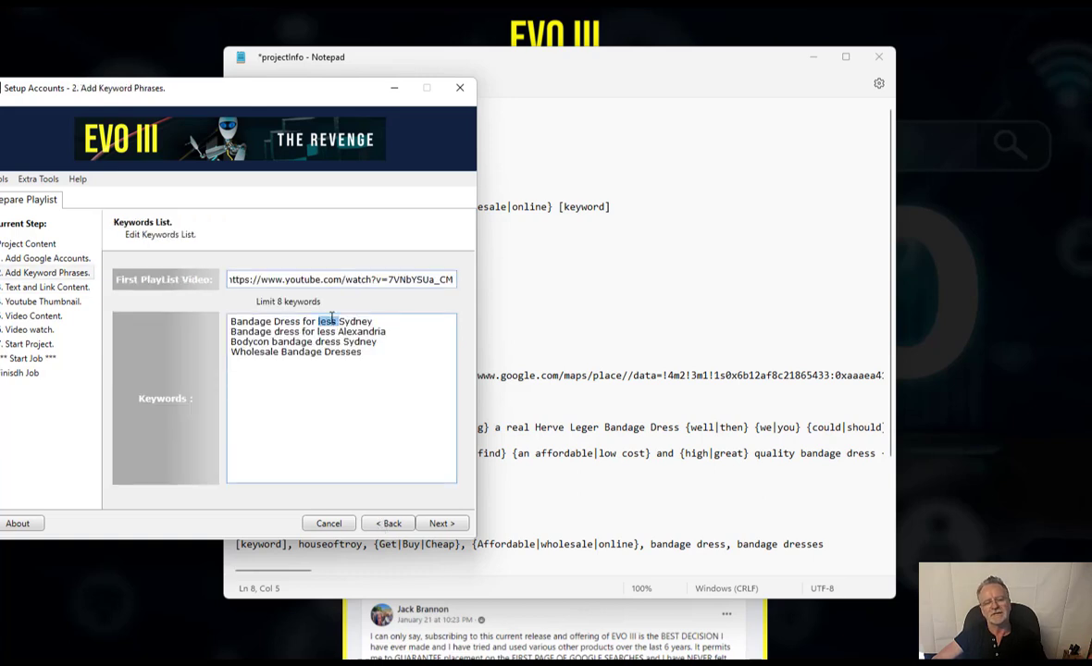
left_click(283, 329)
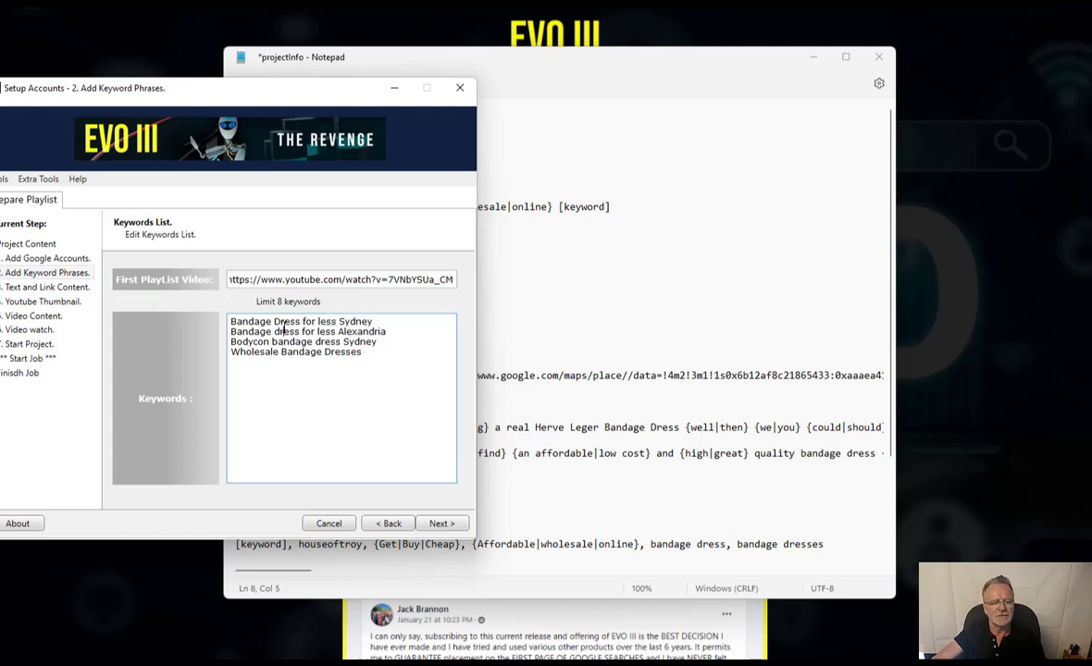
key("shift+End")
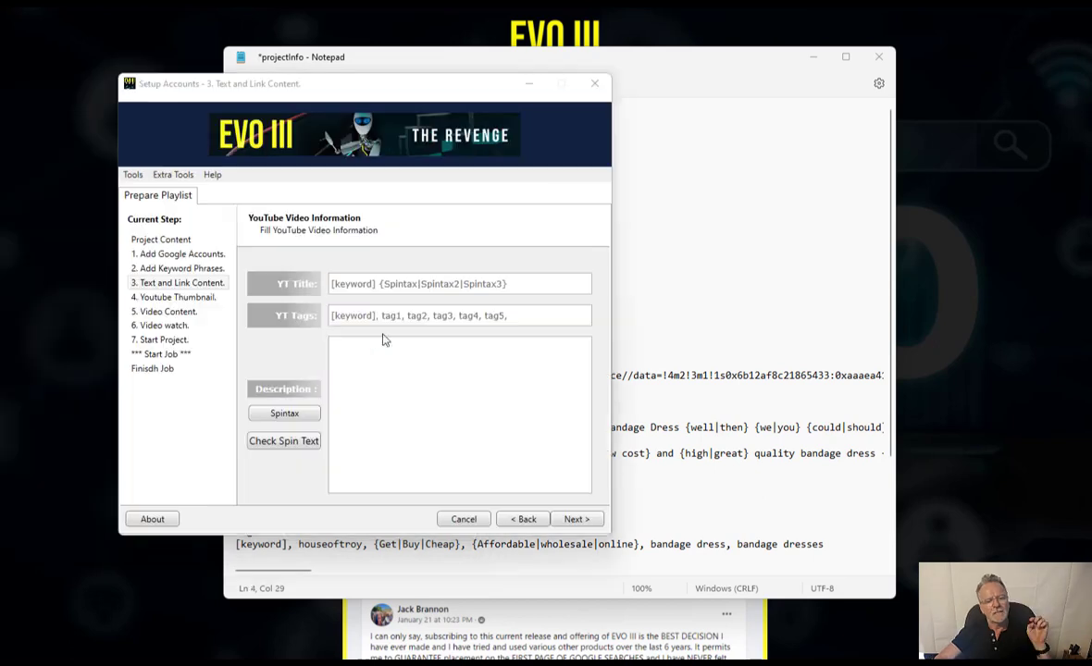
- Try [keyword] in the description, clear it, and enter 'test' instead
left_click(386, 359)
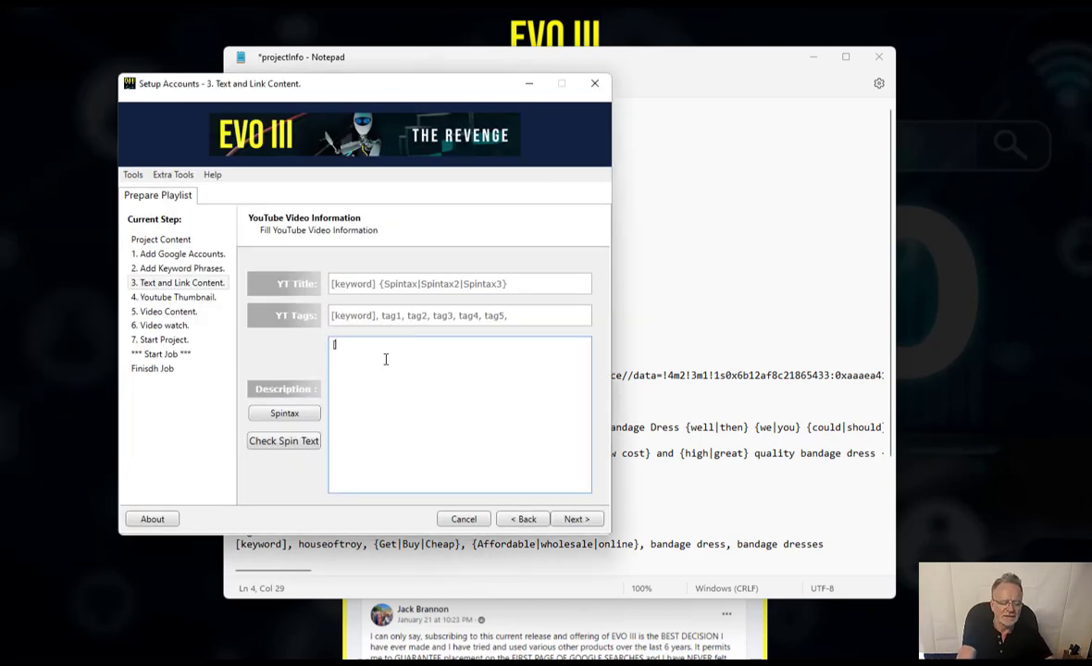
type("[keyword]")
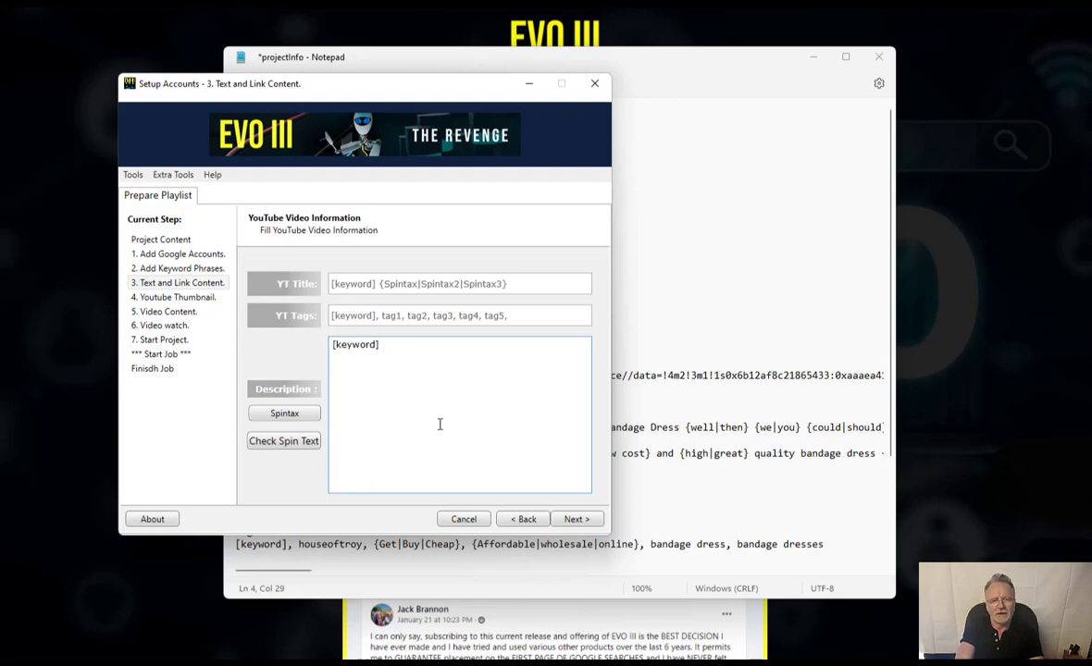
key("ctrl+a")
key("BackSpace")
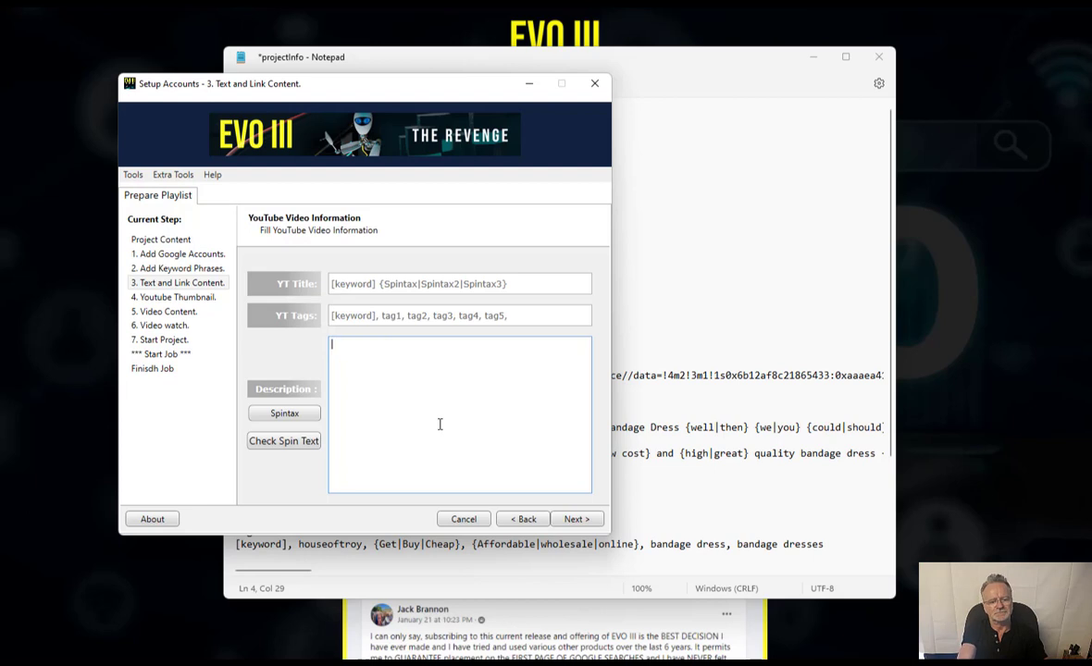
left_click(518, 314)
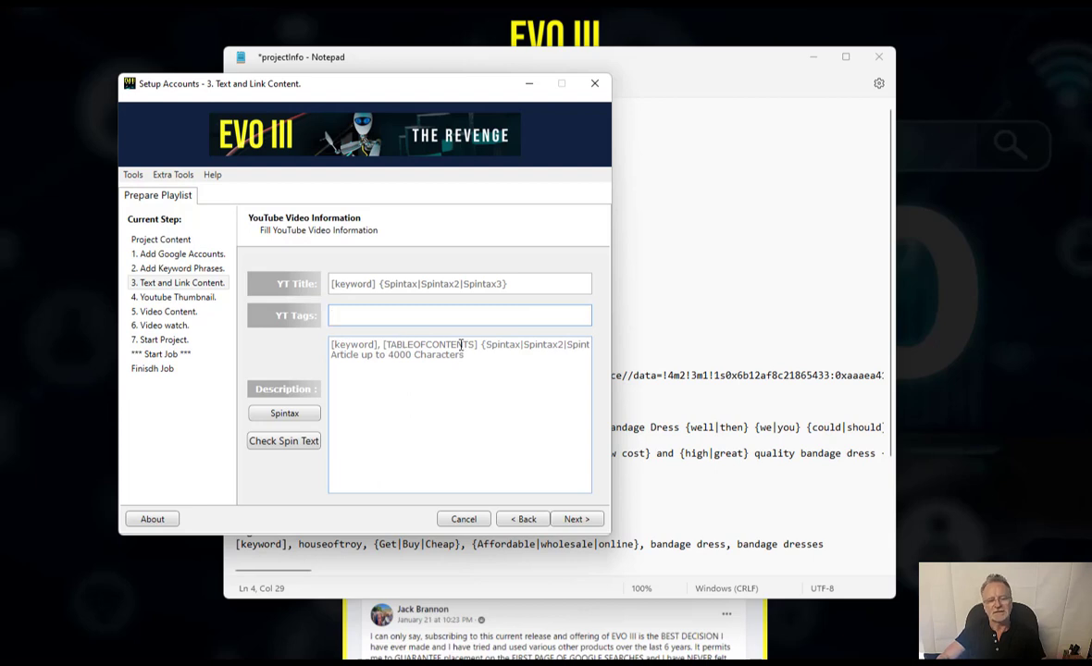
left_click(463, 409)
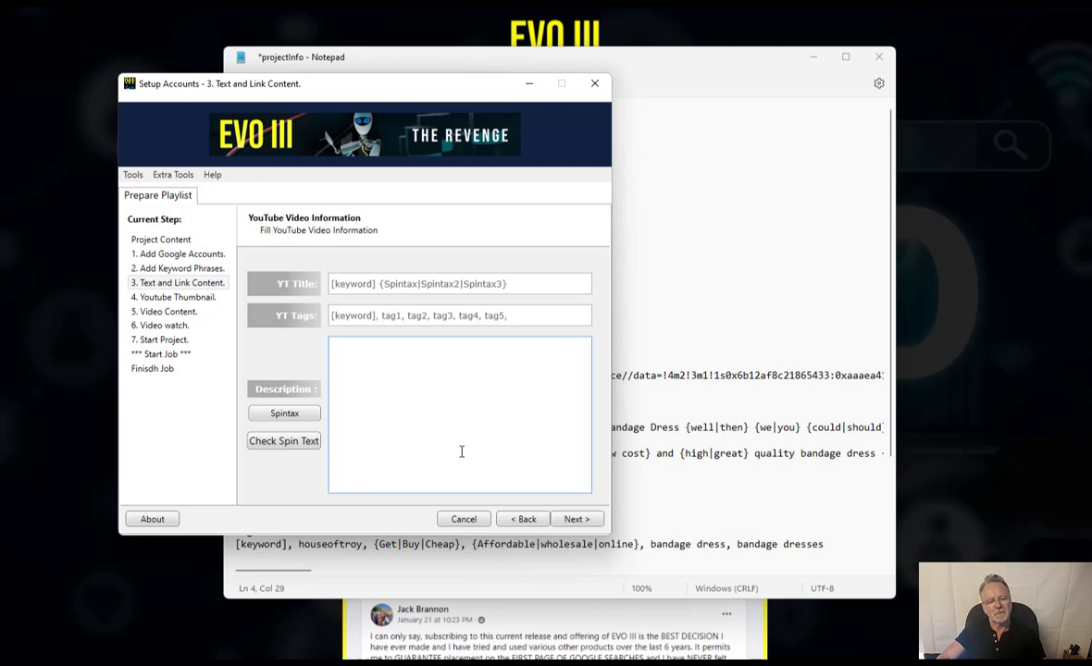
type("test")
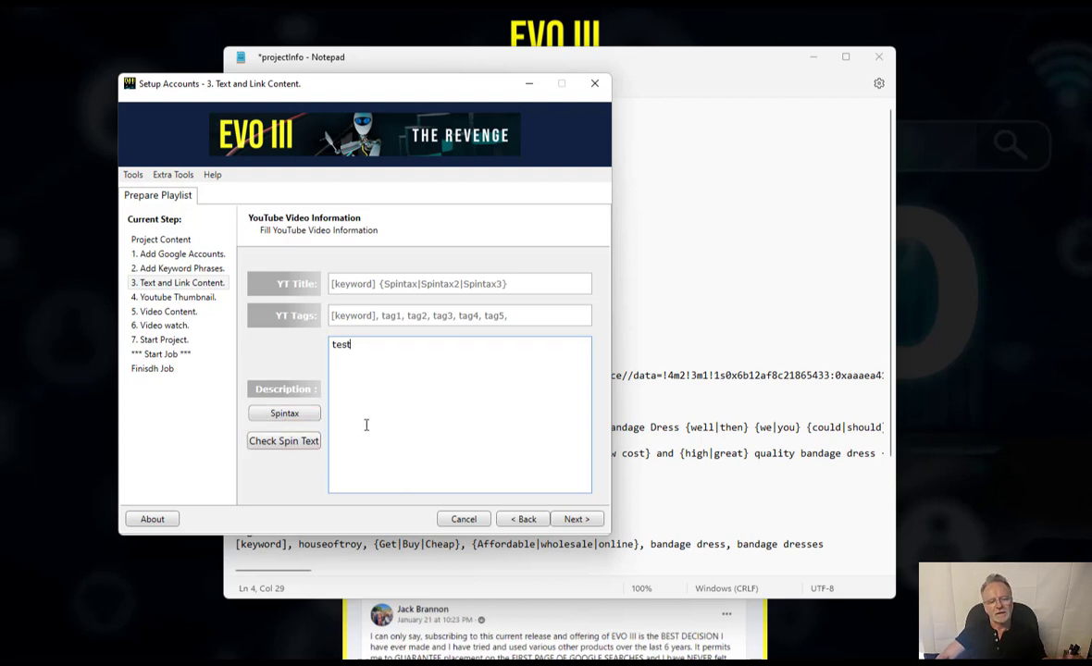
- Spin-check the description 'test' (1 word) and close the Spin Test Form
left_click(277, 442)
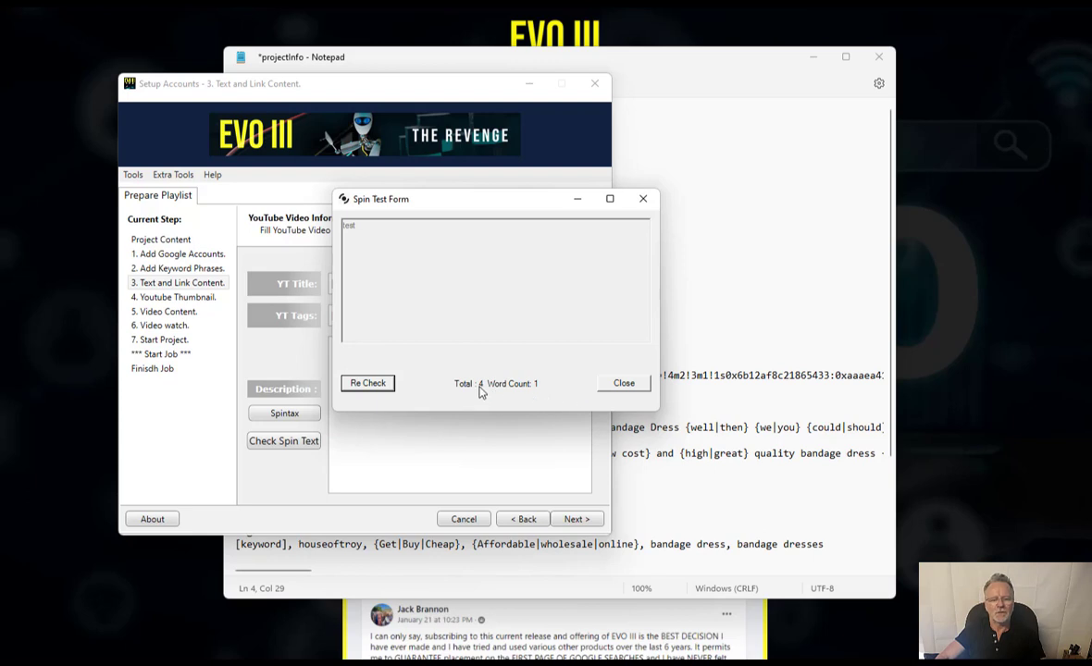
left_click(623, 383)
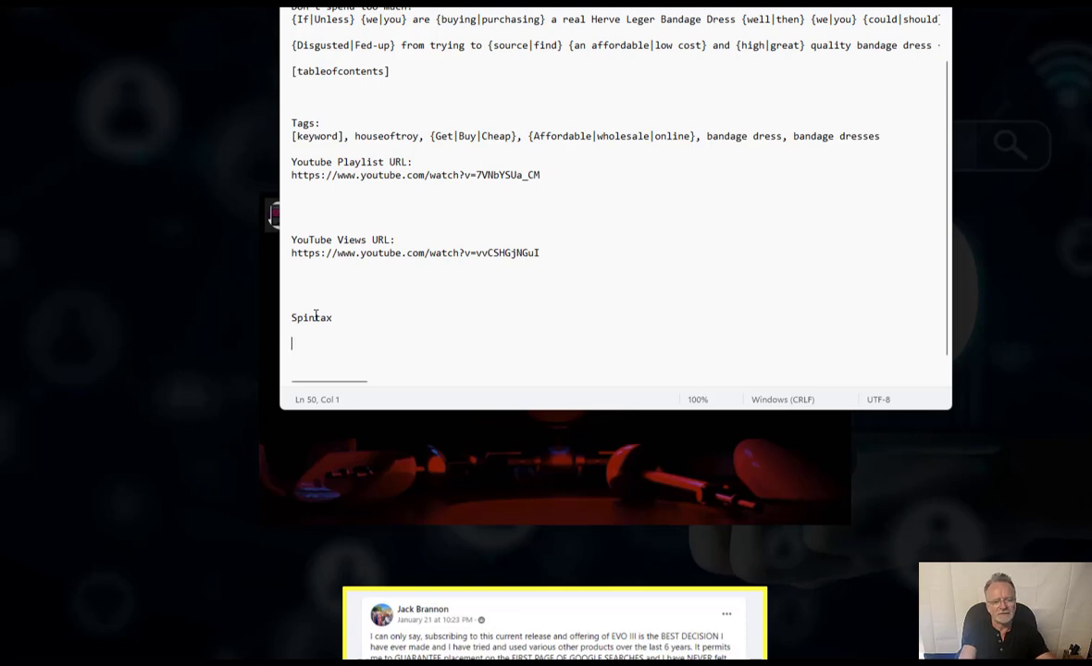
- Add the sample line {word1|word2|word3} under the Spintax heading in projectInfo and copy it
type("{word1")
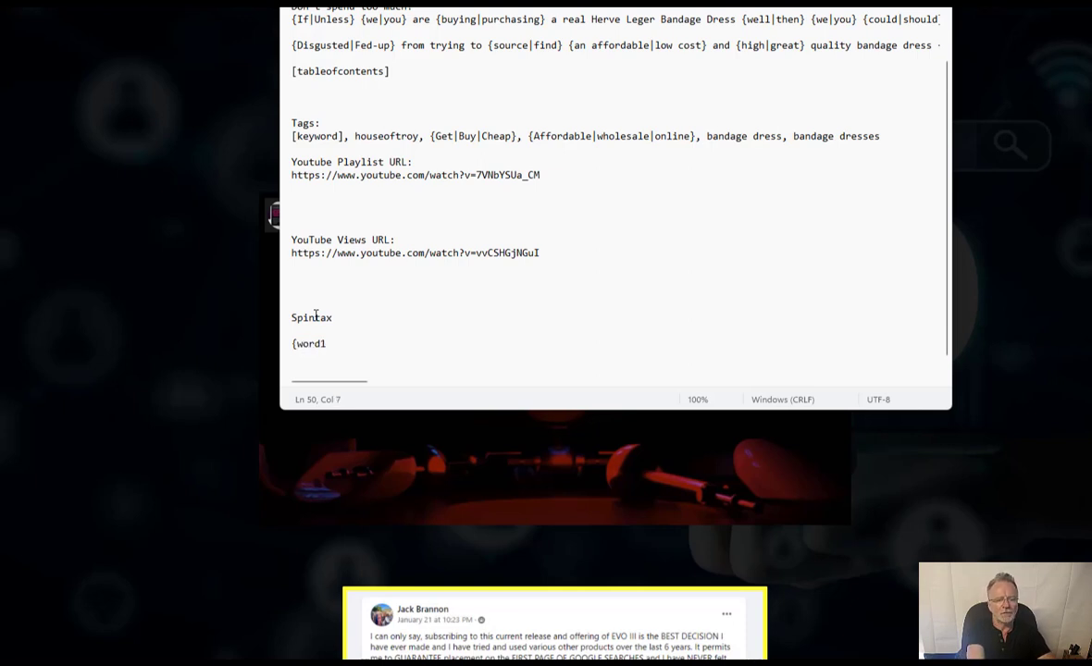
type("|word")
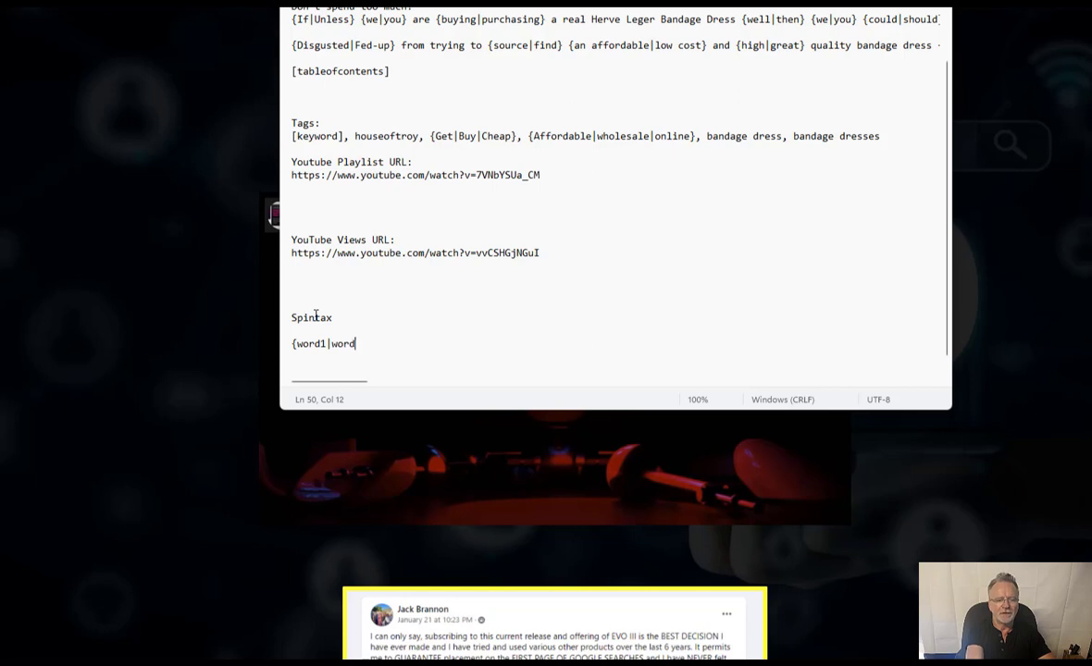
type("2|word3}")
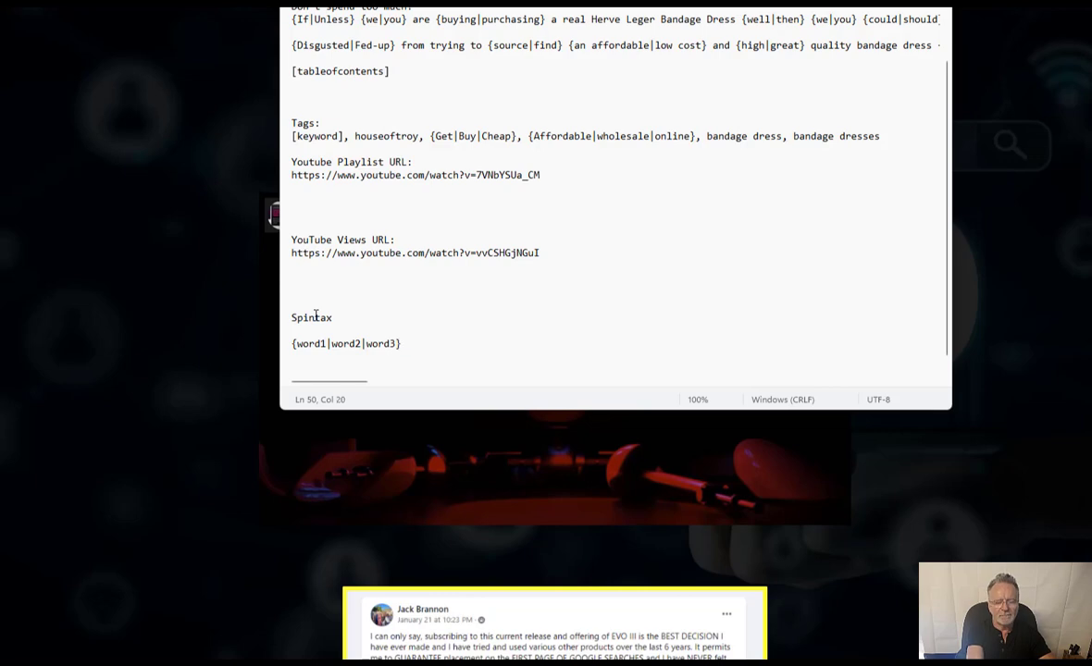
key("shift+Home")
key("ctrl+c")
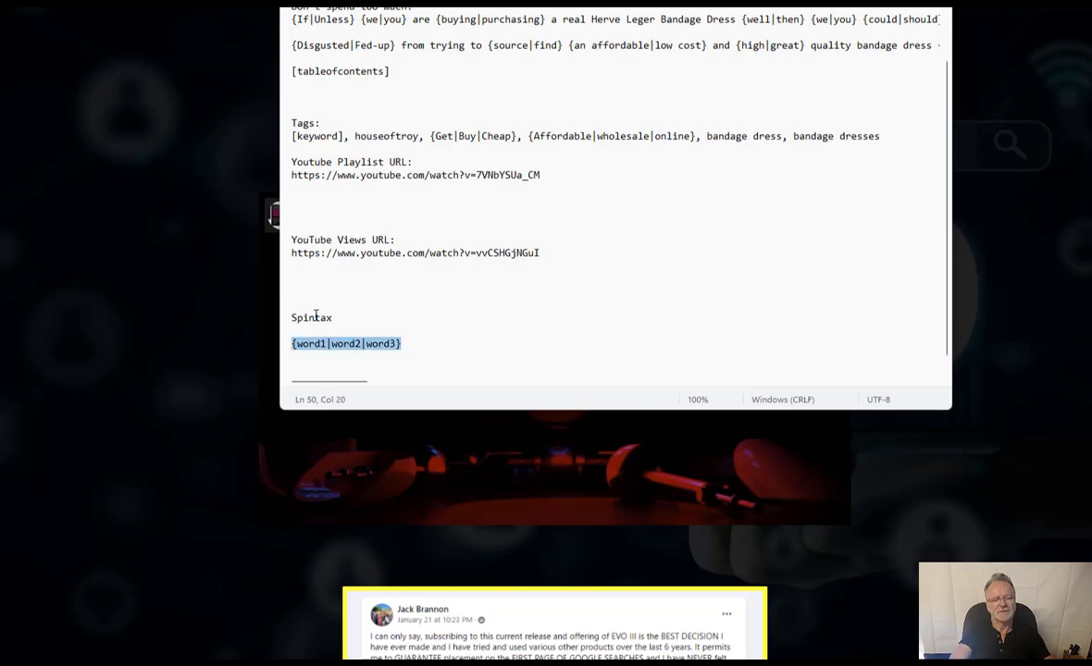
key("alt+Tab")
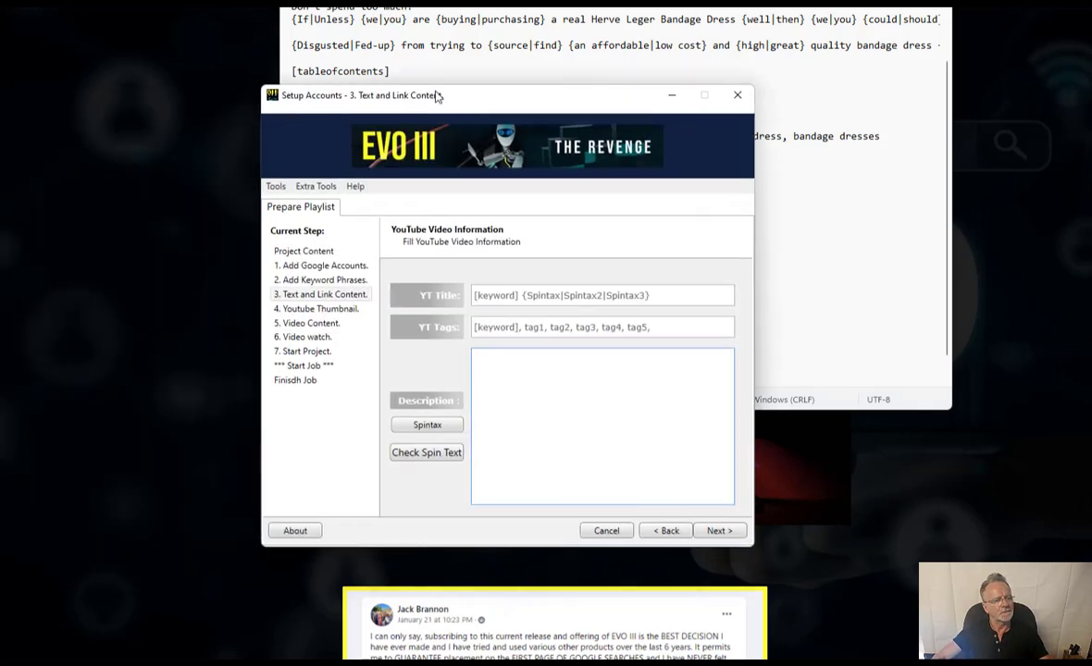
- Paste {word1|word2|word3} into the empty YouTube video description
left_click(531, 389)
key("ctrl+v")
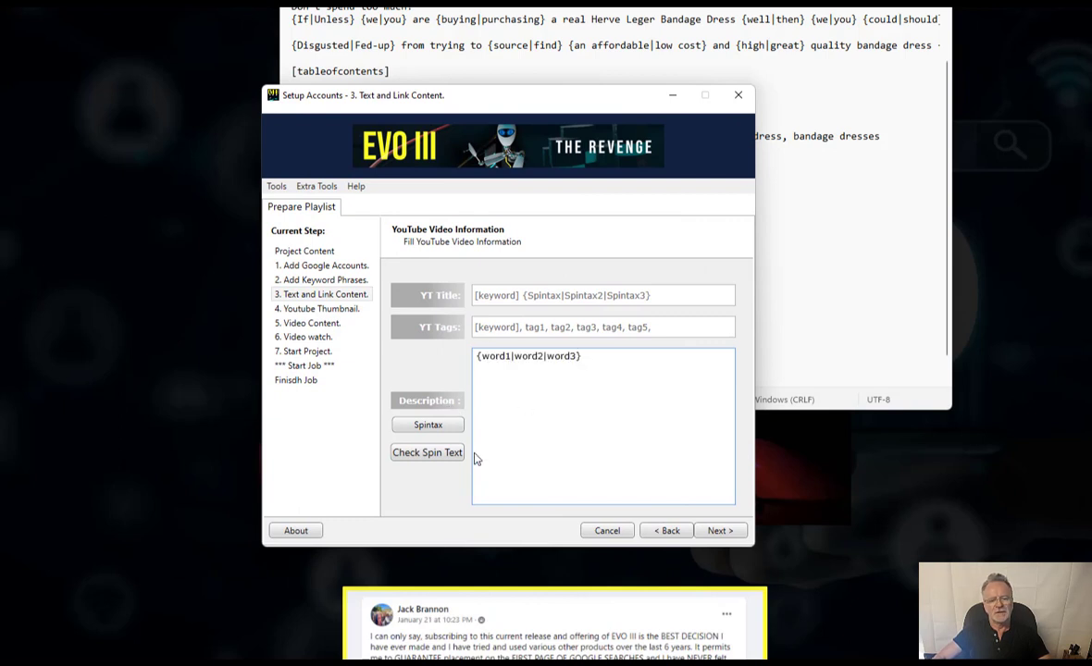
double_click(495, 355)
double_click(527, 355)
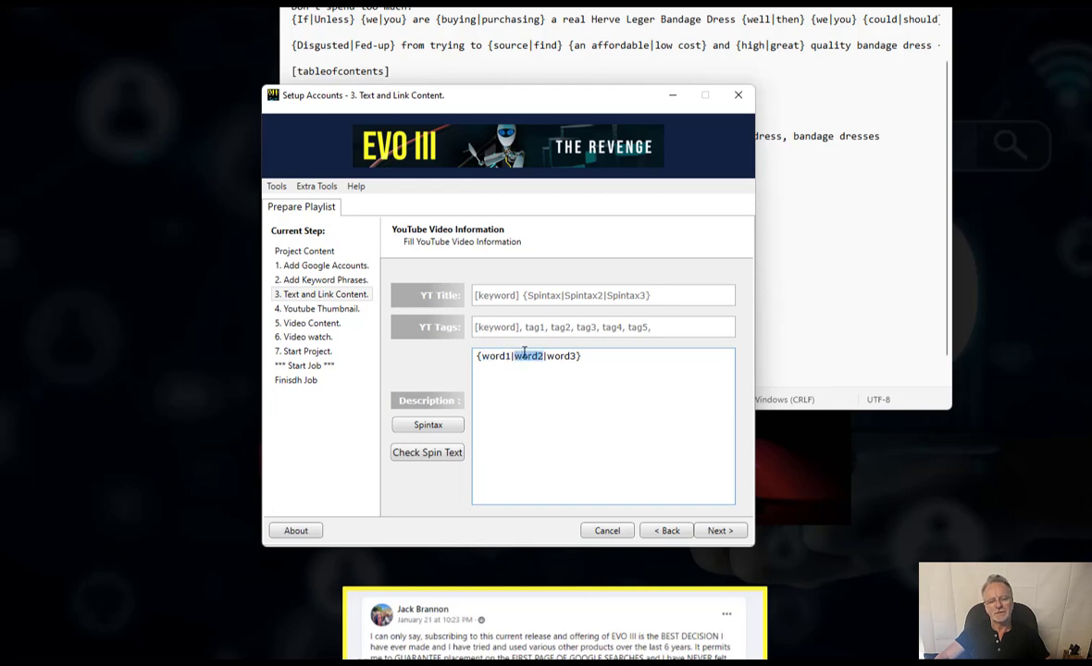
double_click(561, 356)
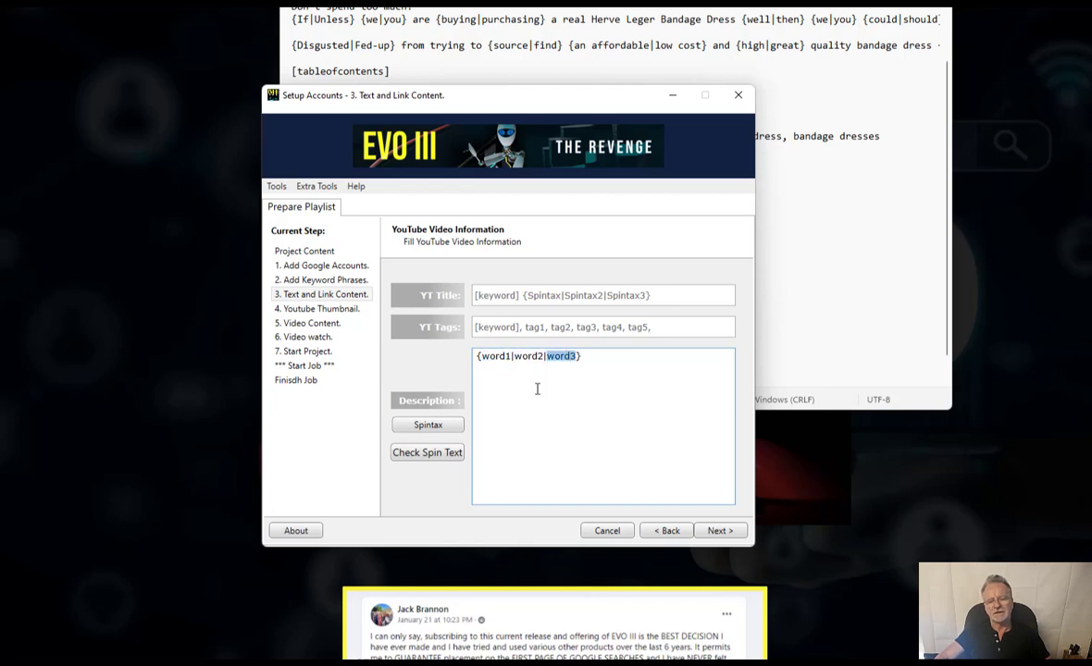
- Spin-test the description several times, confirming each run yields a single word, then close the result
left_click(446, 452)
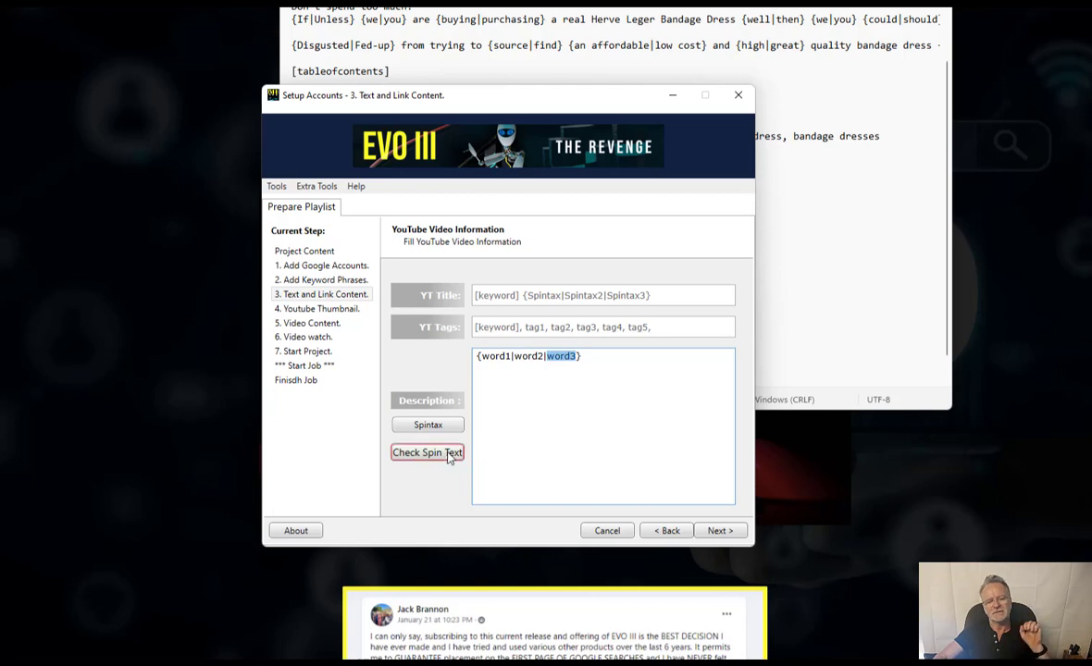
left_click_drag(2, 66, 592, 156)
left_click(459, 341)
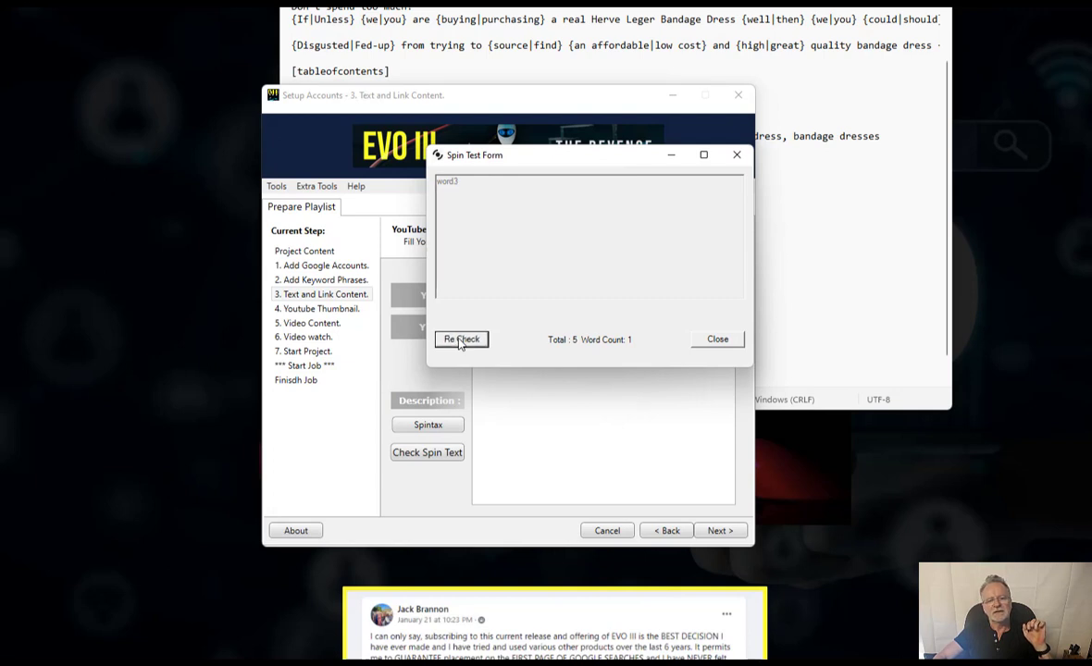
left_click(460, 341)
left_click(735, 155)
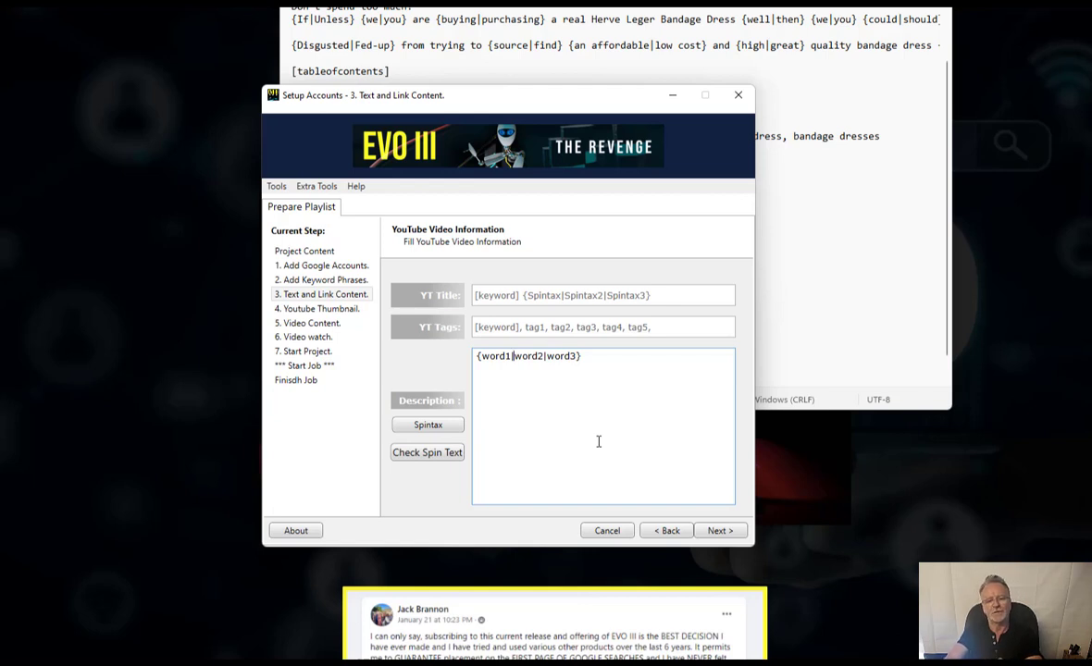
- Add a second description line {one|two|three} and spin-test it to get word pairs like 'word2 three'
type("{")
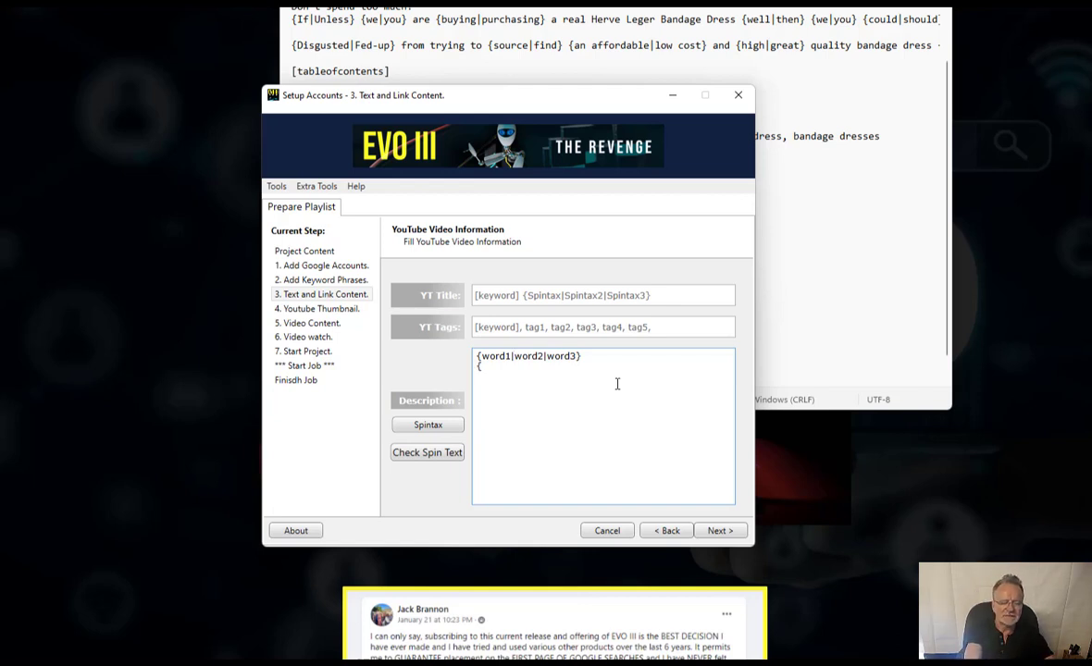
type("one|two")
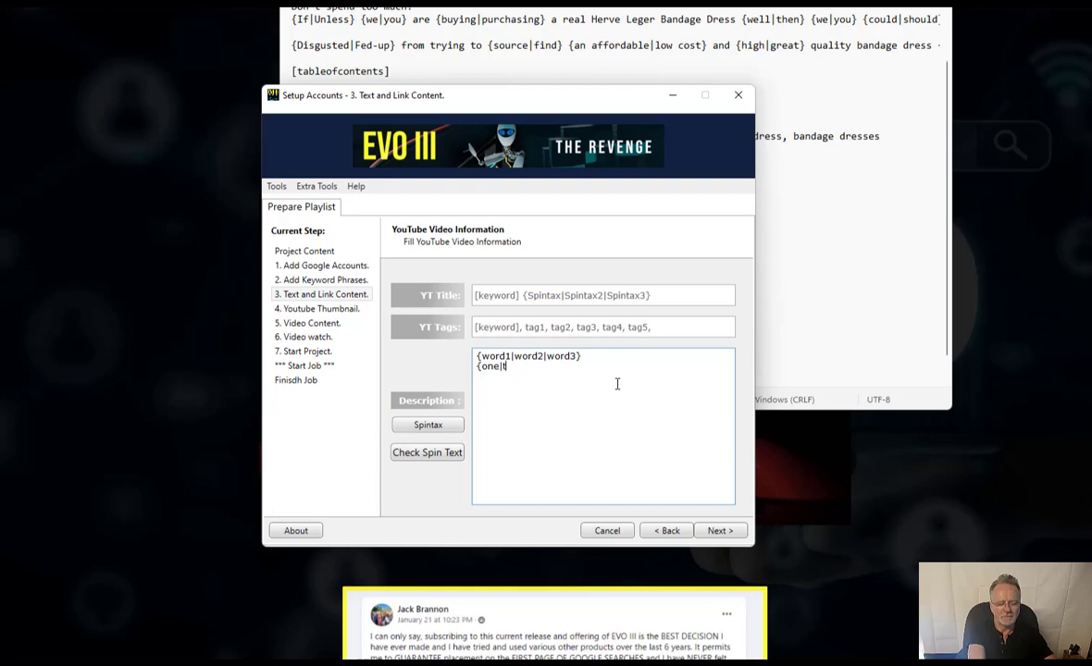
type("hree")
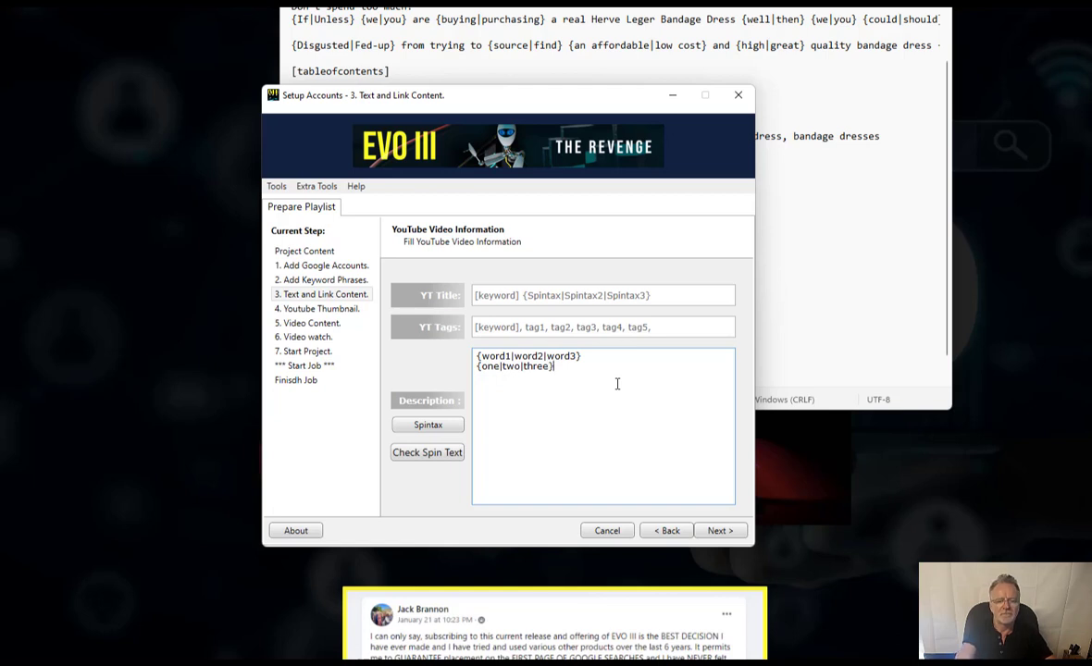
left_click(445, 451)
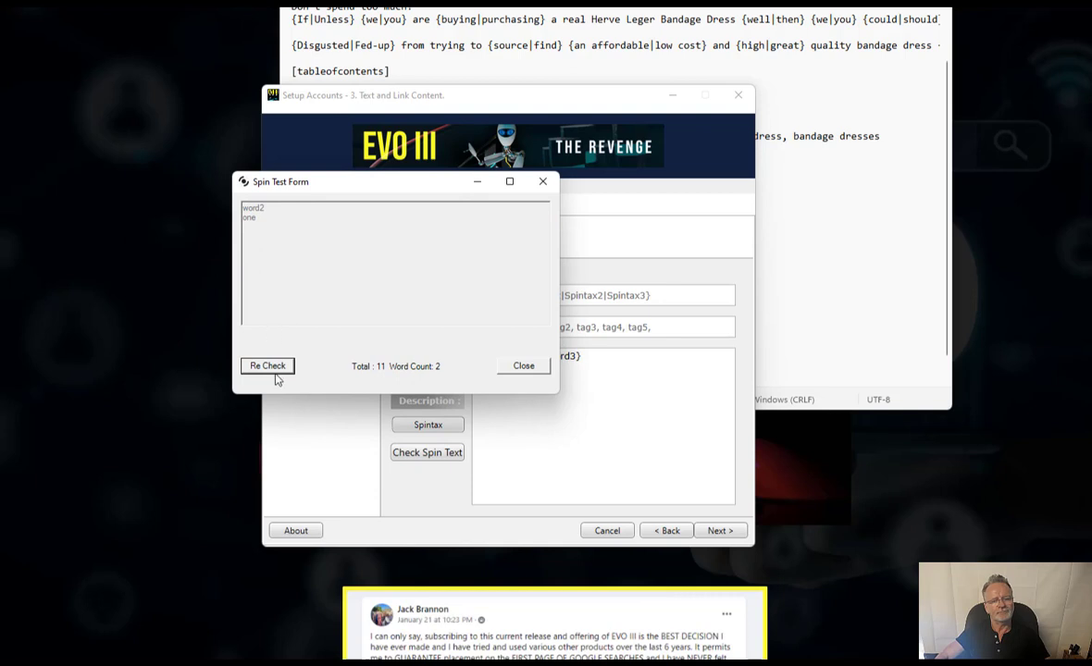
left_click(267, 366)
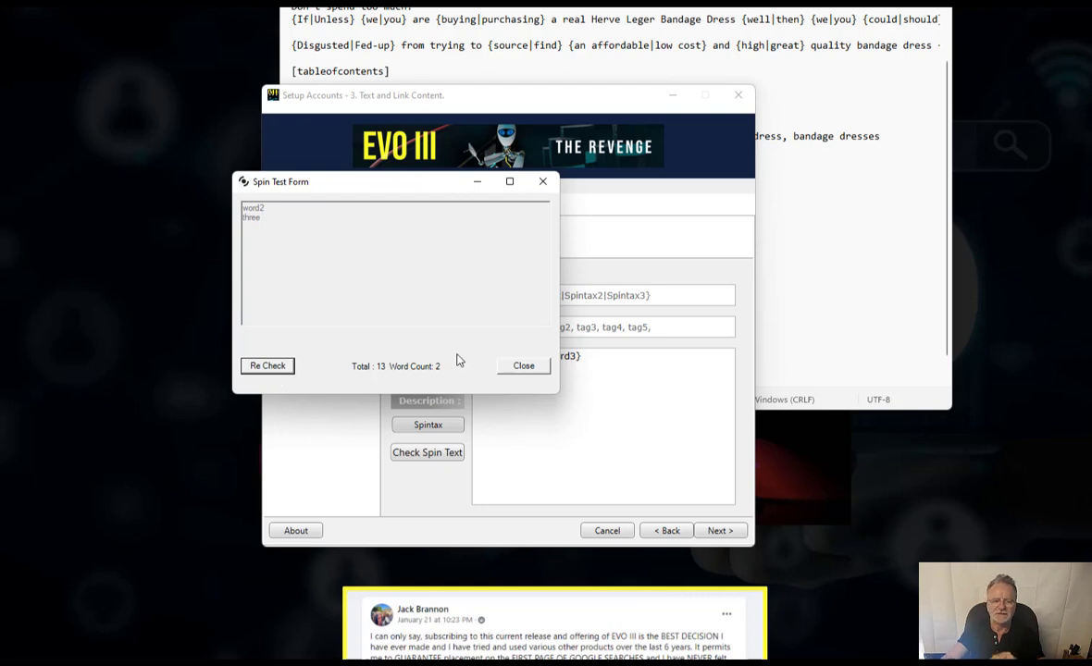
left_click(509, 366)
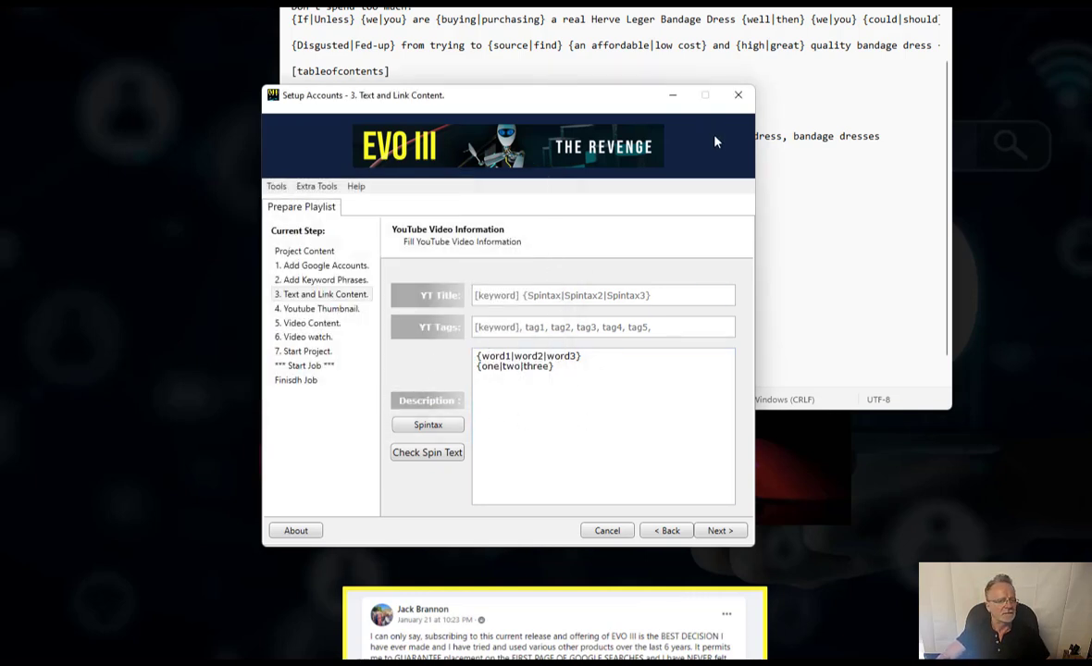
- Select the projectInfo description block from [title] through [tableofcontents] for copying
left_click_drag(730, 8, 735, 74)
scroll(377, 215, "up", 1)
scroll(376, 215, "up", 3)
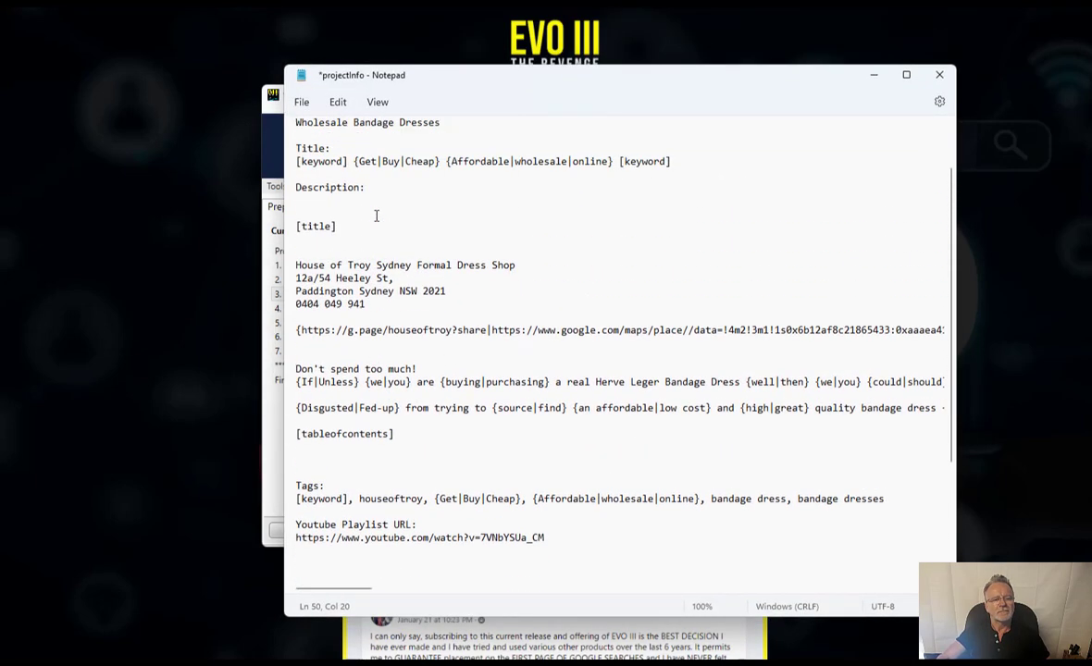
left_click(301, 200)
key("shift+Down")
key("shift+Down")
key("shift+Down")
key("shift+Down")
key("shift+Down")
key("shift+Down")
key("shift+Down")
key("shift+Down")
key("shift+Down")
key("shift+Down")
key("shift+Down")
key("shift+Down")
key("shift+Down")
key("shift+Down")
key("shift+Down")
key("shift+Down")
key("shift+Down")
key("shift+Down")
key("shift+Down")
key("shift+Down")
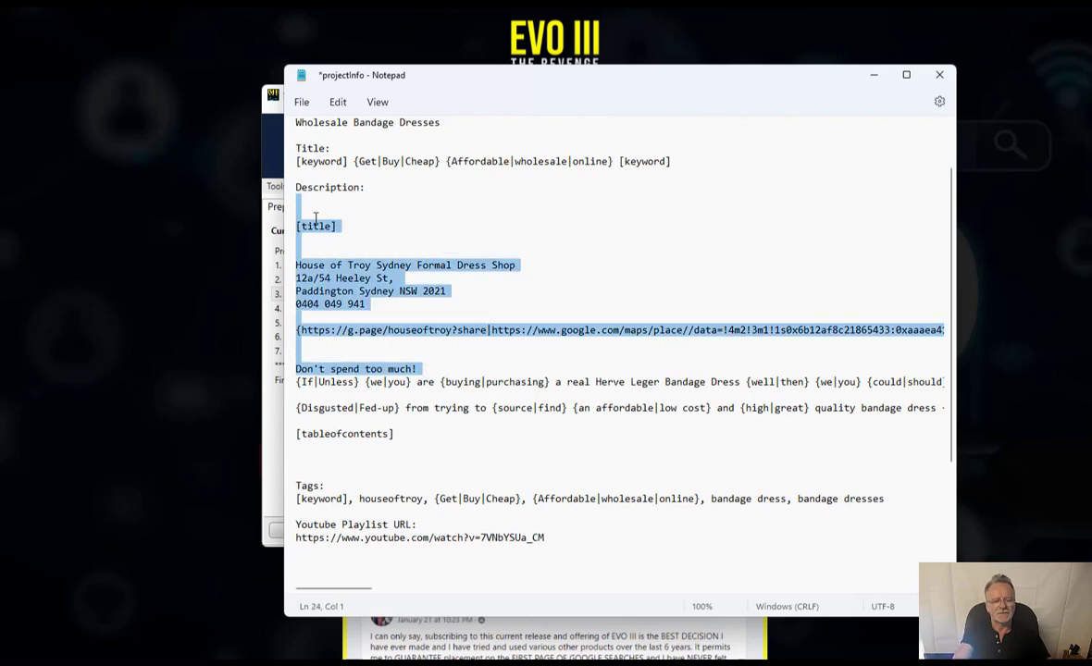
key("shift+Down")
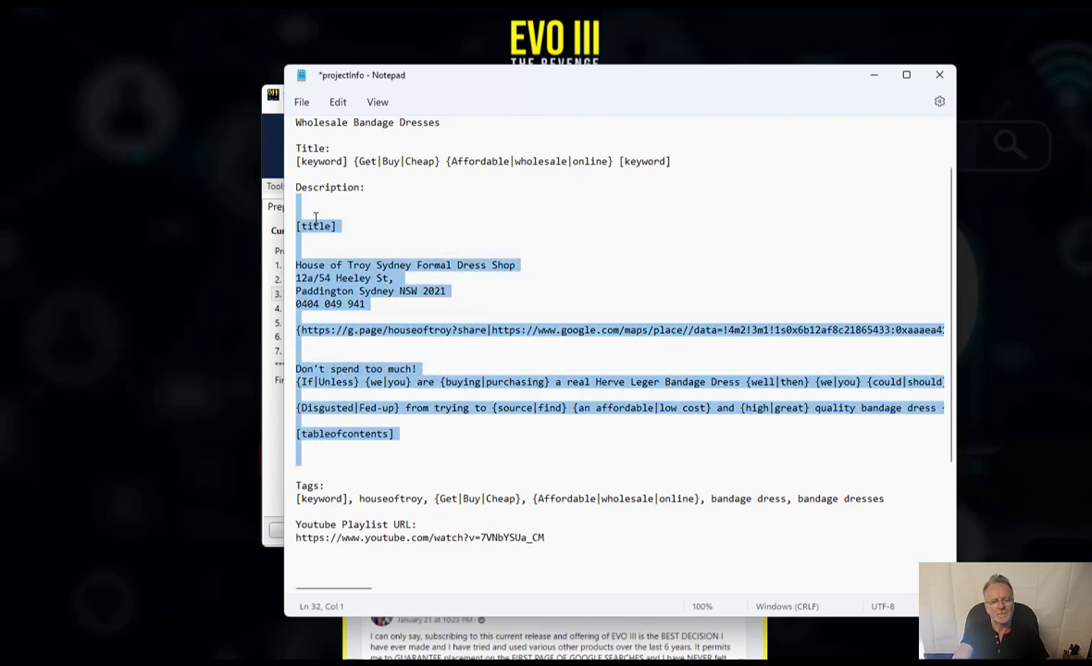
- Replace the sample spintax lines in the EVO III description with the copied description block
left_click(883, 82)
left_click_drag(541, 417, 335, 311)
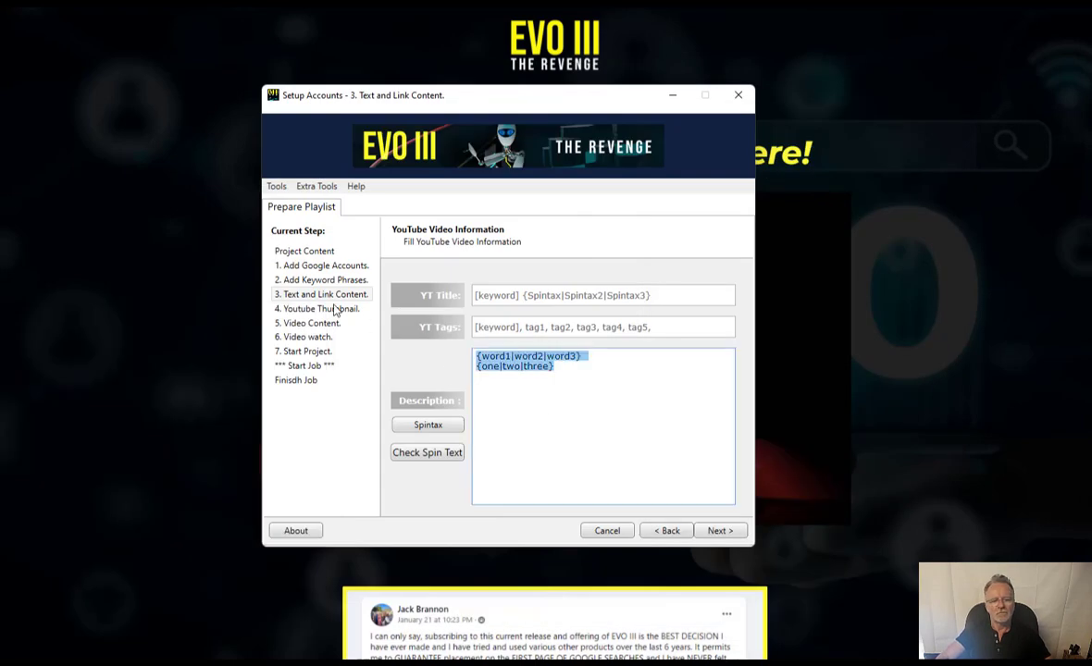
key("ctrl+v")
- Spin-test the bandage-dress description repeatedly, reviewing the varied ~220-word versions and their link variants
left_click(421, 453)
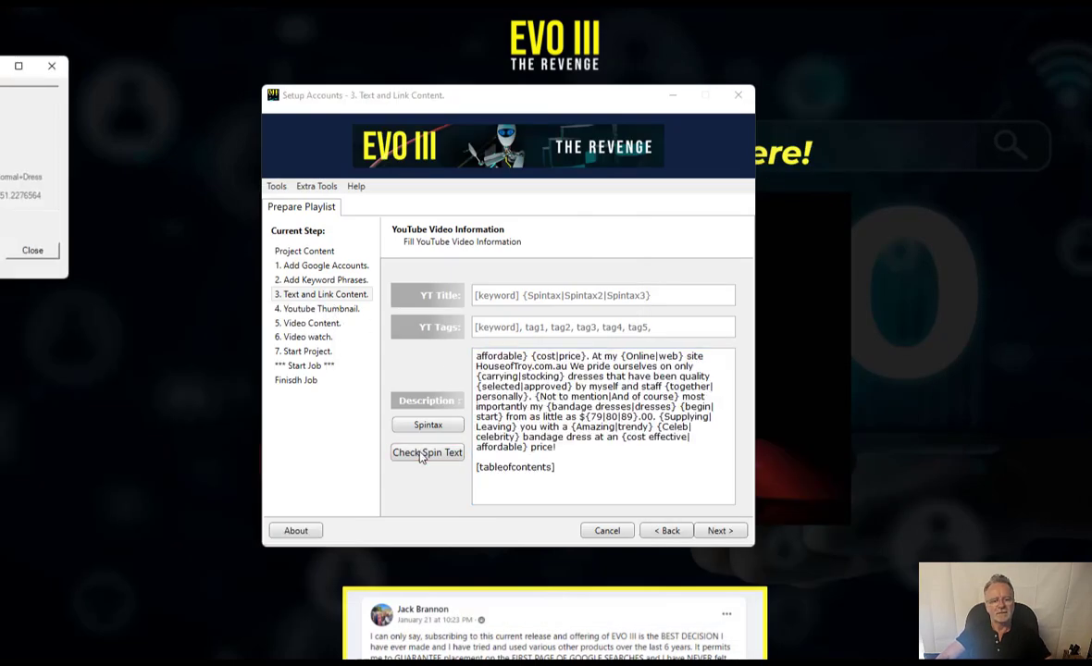
left_click_drag(0, 65, 471, 172)
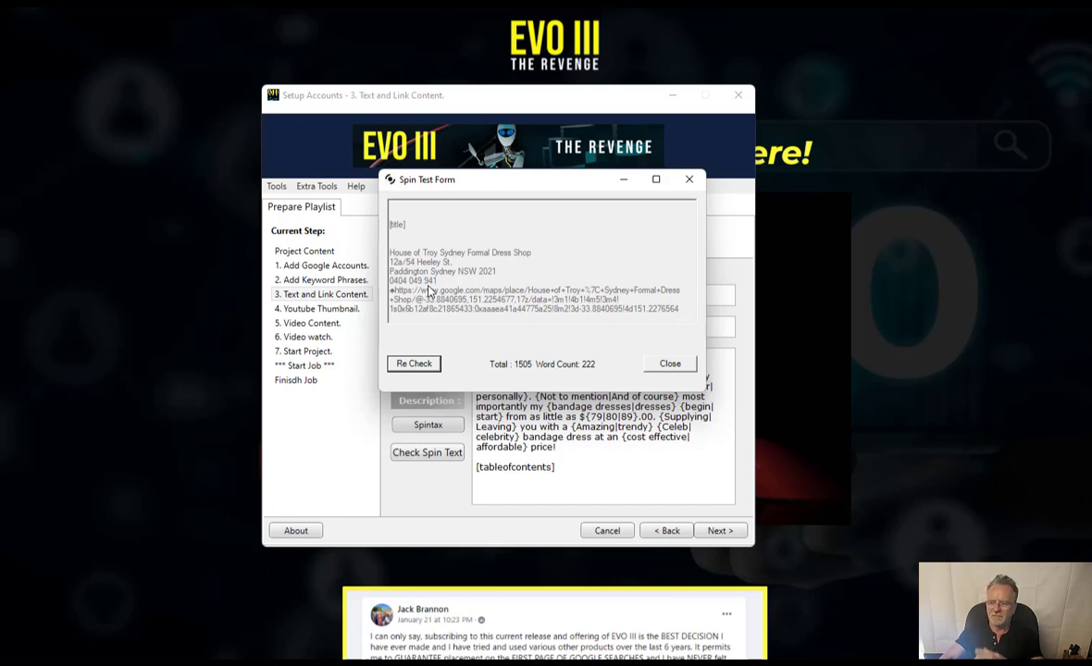
left_click(413, 365)
left_click(413, 364)
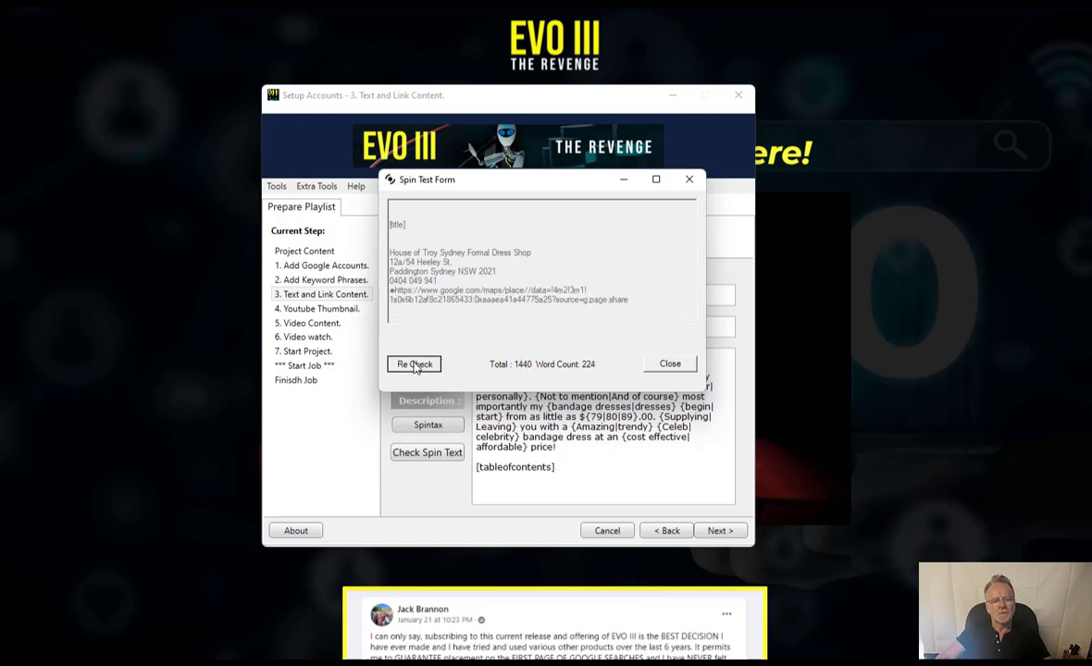
left_click(413, 364)
left_click(414, 364)
left_click(413, 365)
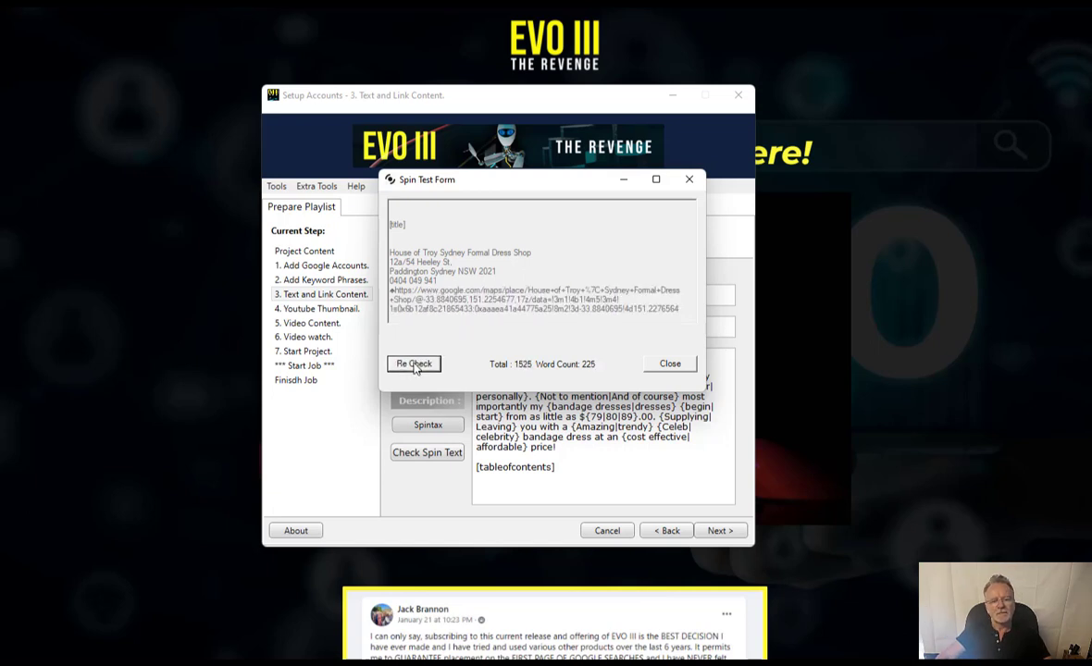
left_click(413, 364)
left_click(414, 364)
left_click(413, 364)
left_click(413, 364)
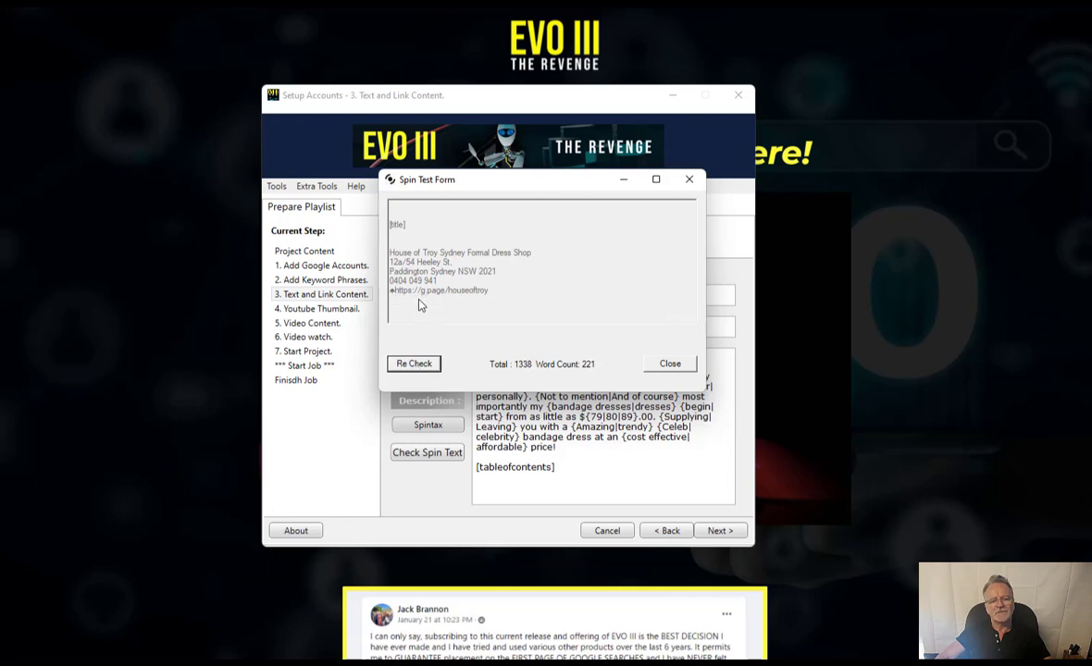
left_click(421, 365)
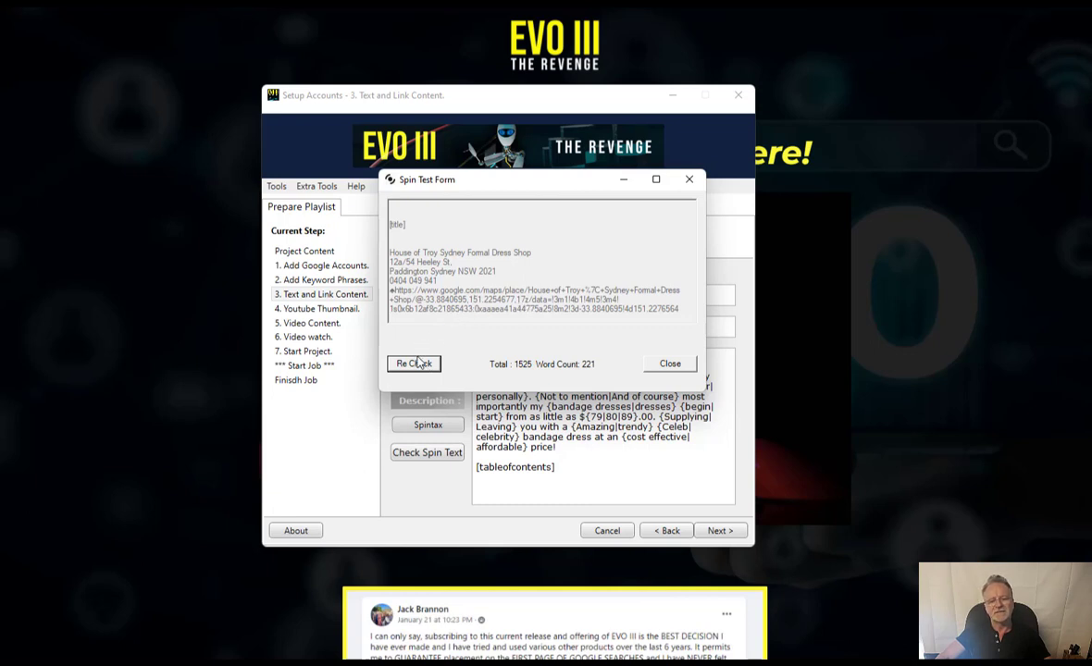
left_click(416, 366)
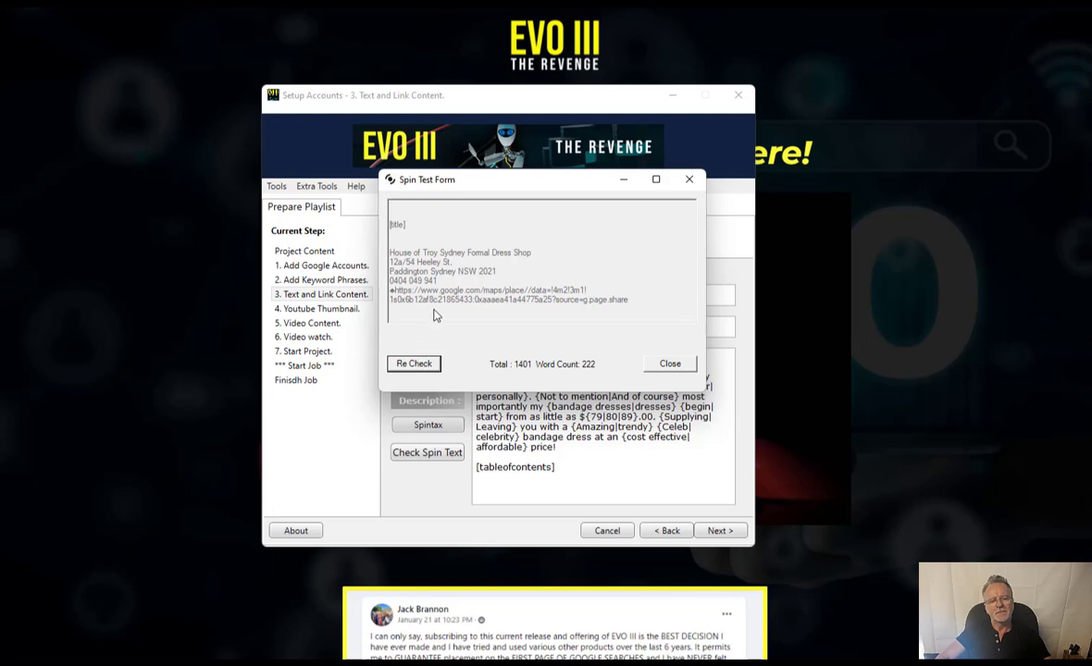
left_click(414, 363)
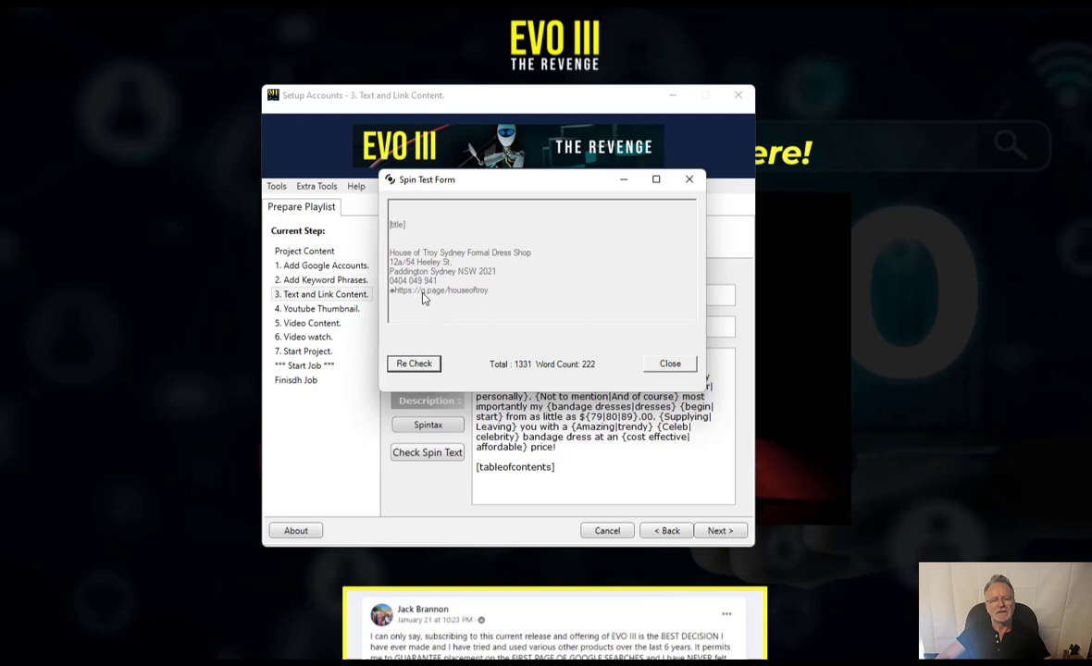
left_click(421, 365)
left_click(421, 364)
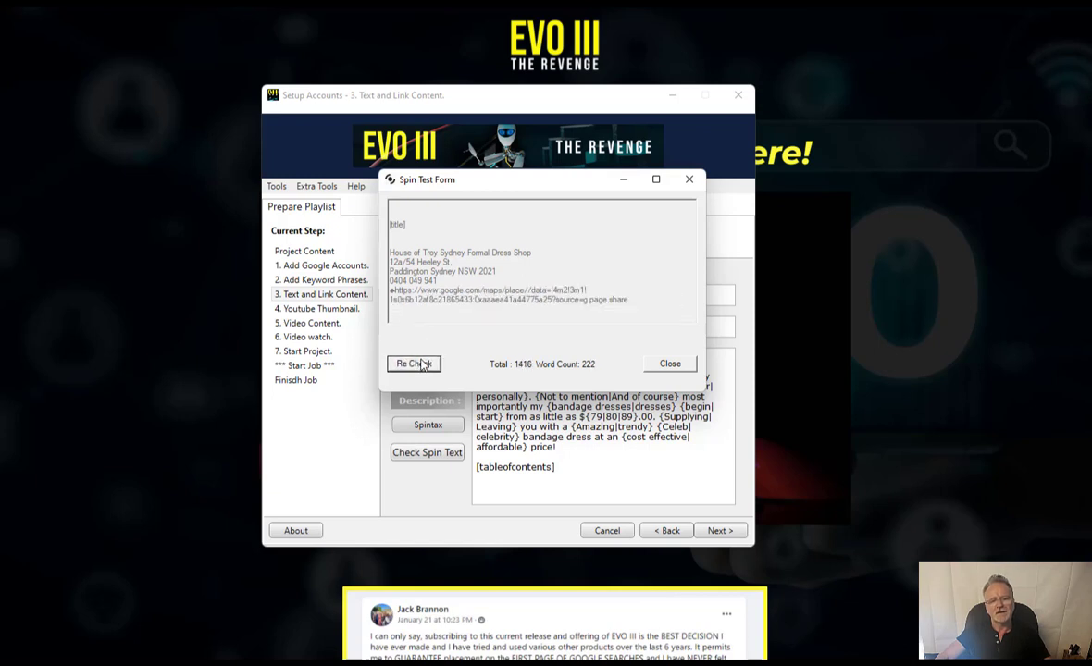
left_click(425, 363)
left_click(425, 363)
left_click(425, 365)
left_click(426, 364)
left_click(425, 364)
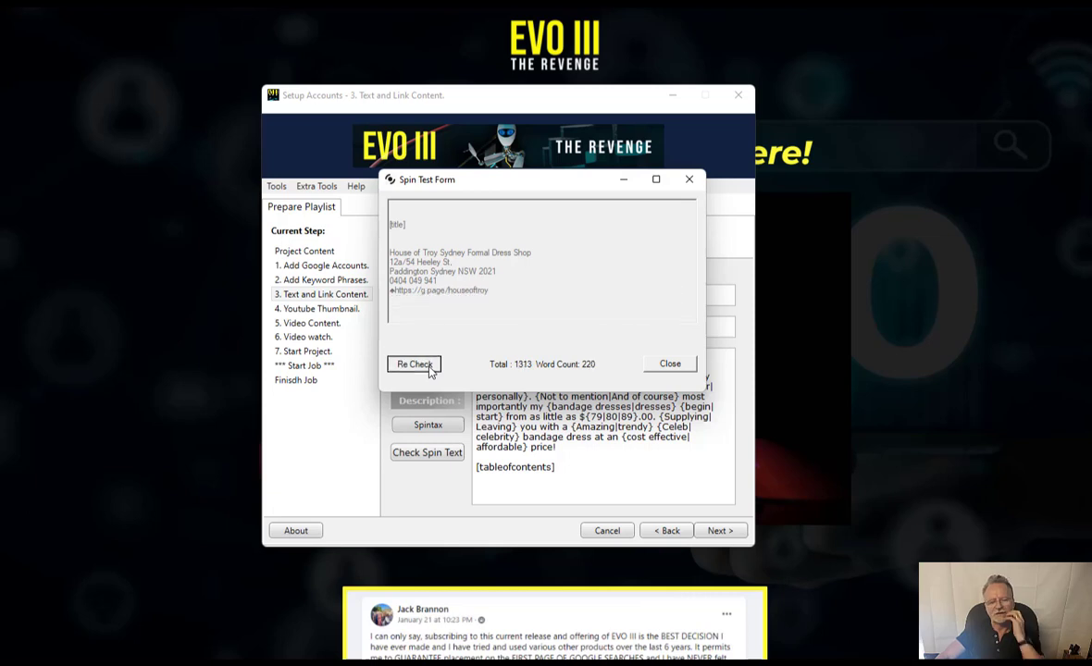
left_click(426, 365)
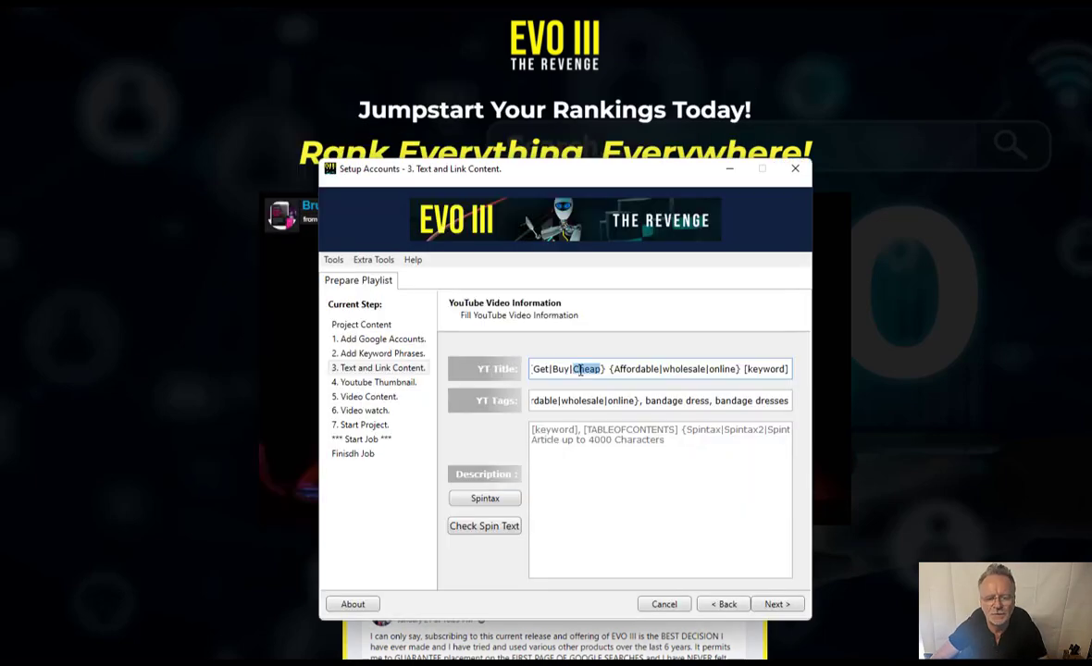
- Copy the whole YT Title spintax into the empty Description box, then return to the projectInfo notes
key("Home")
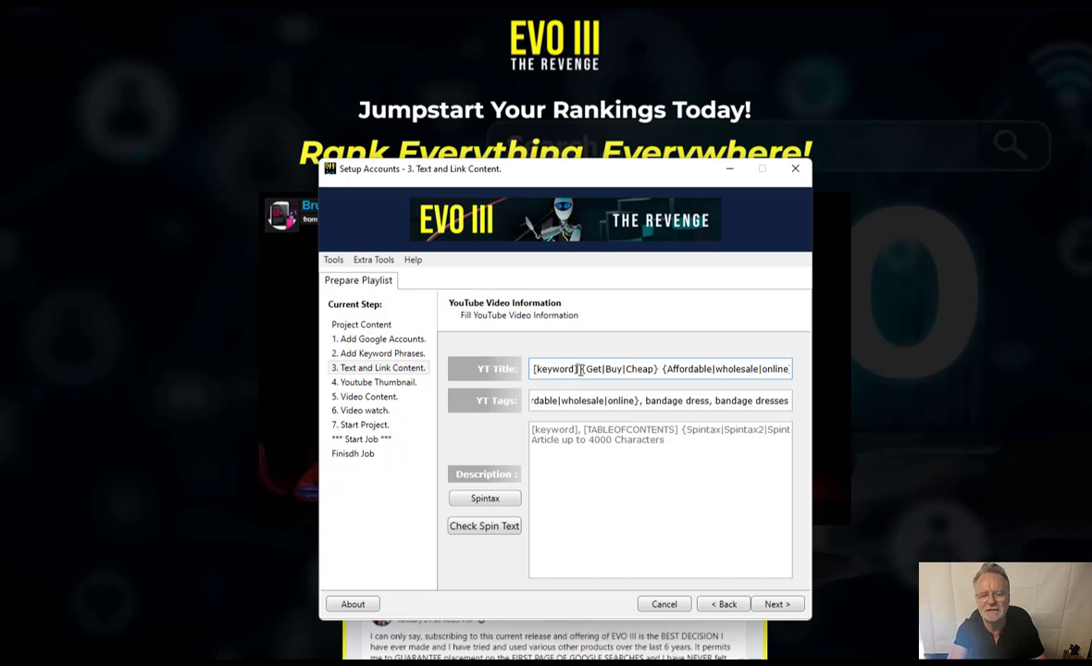
key("End")
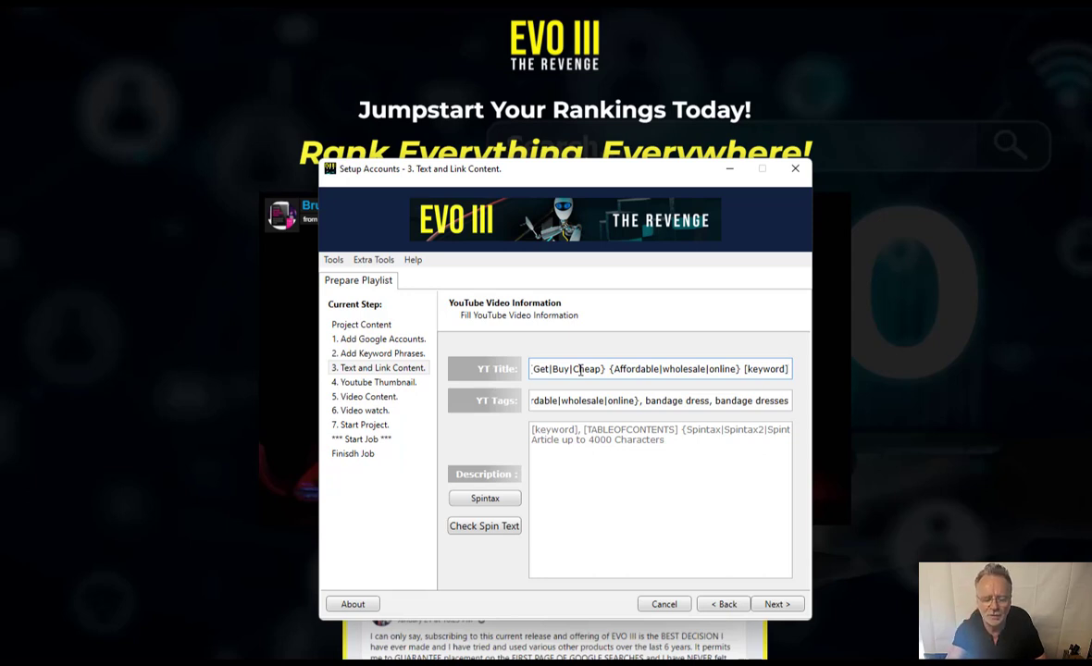
key("ctrl+a")
key("ctrl+c")
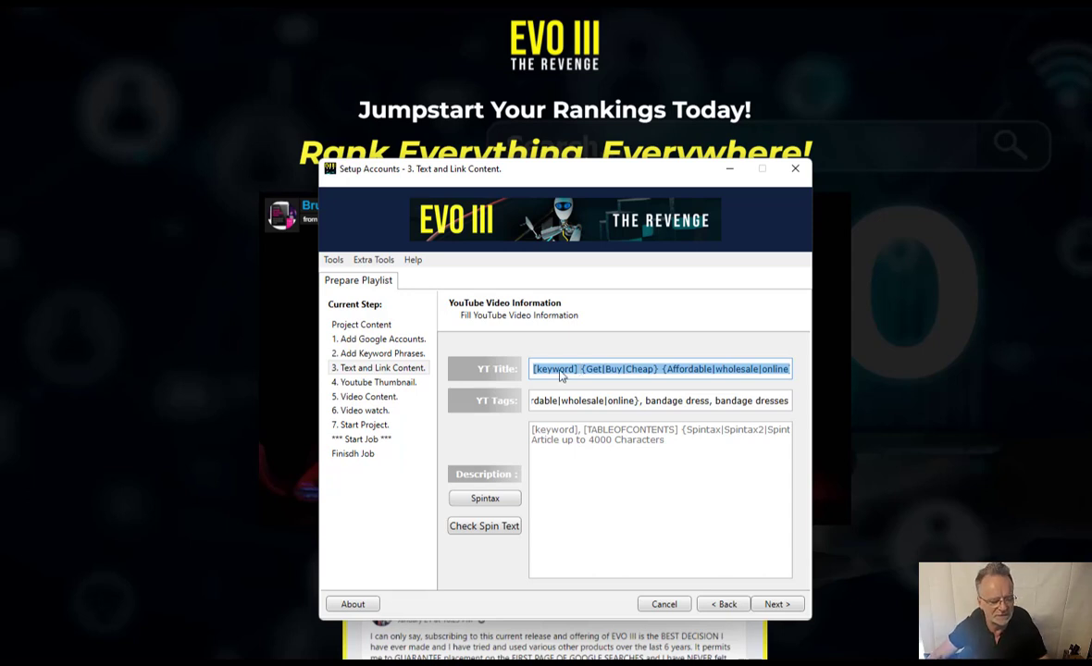
left_click(581, 474)
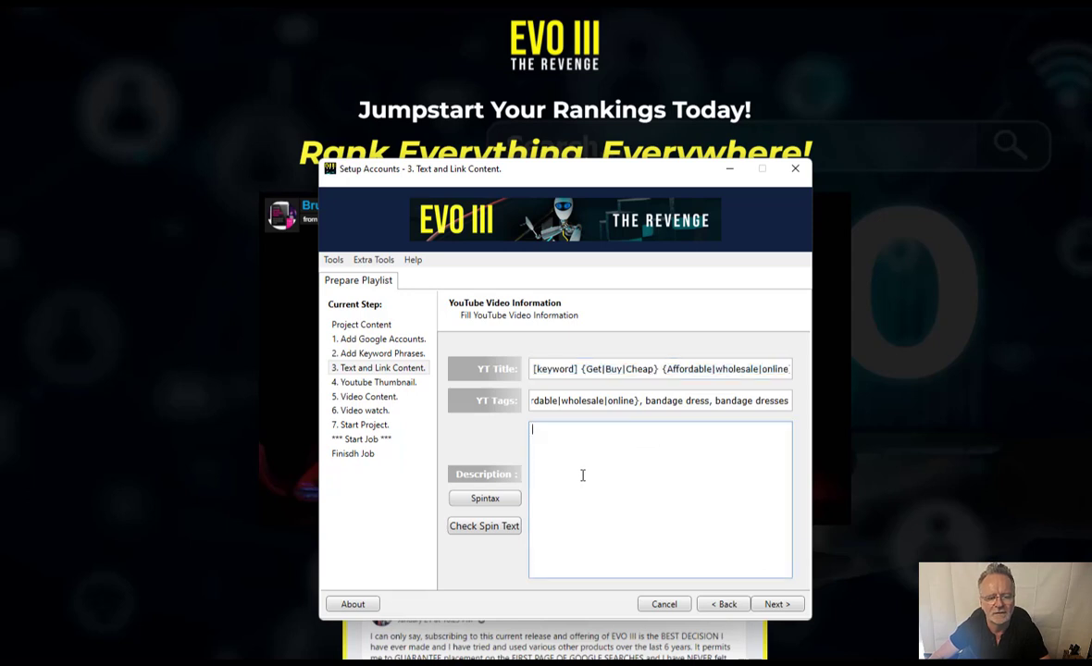
key("ctrl+v")
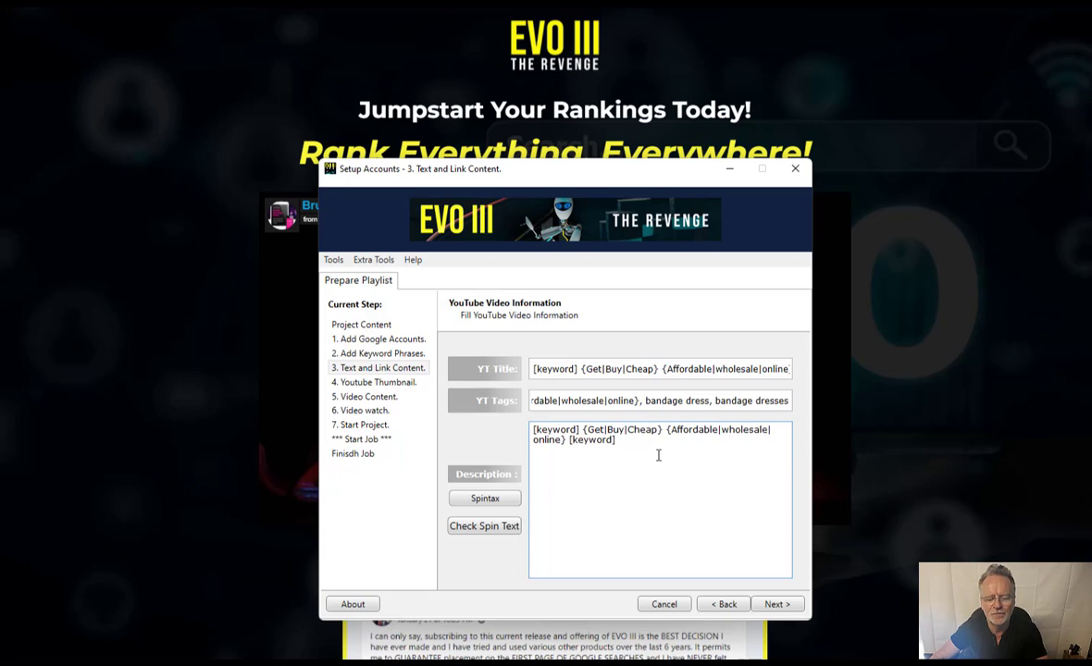
double_click(590, 441)
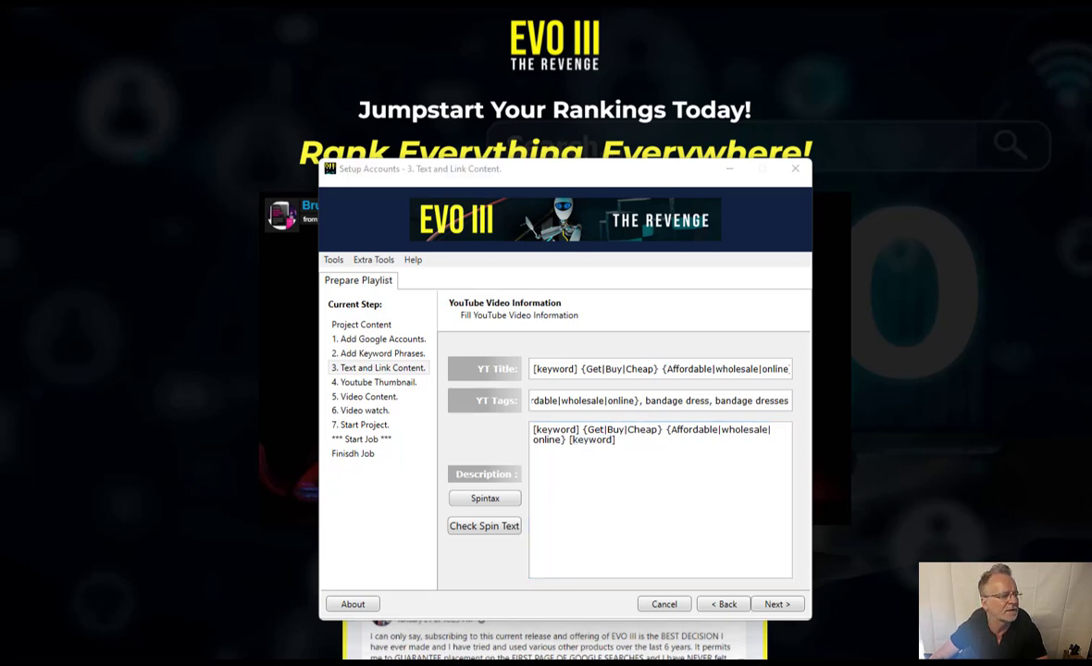
key("alt+Tab")
scroll(409, 410, "up", 4)
scroll(410, 410, "up", 1)
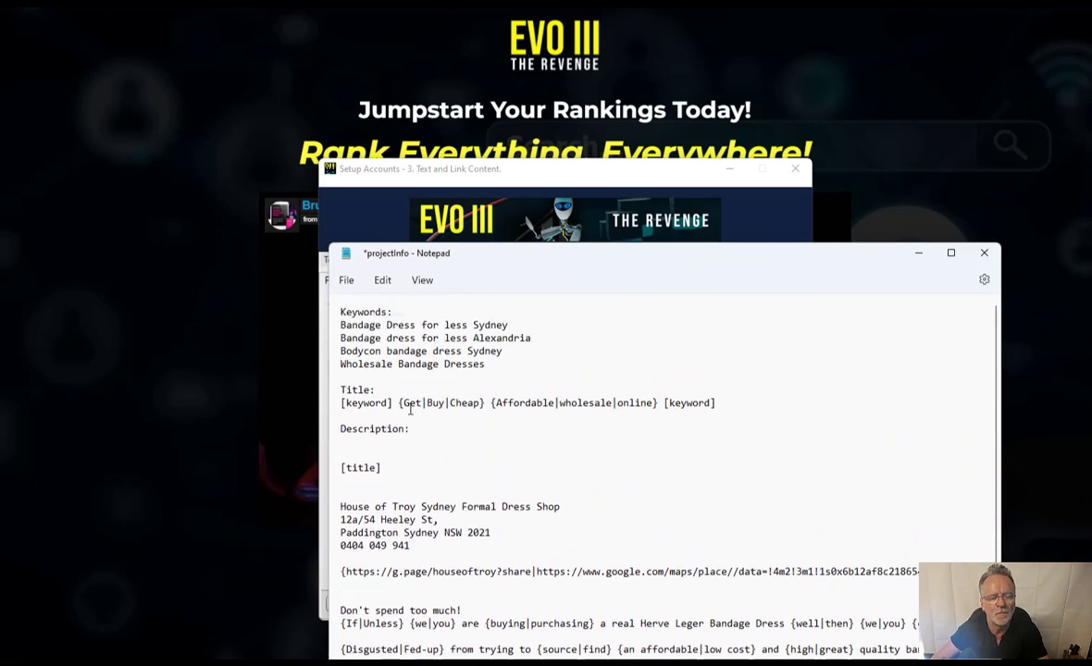
- Check the Alexandria keyword in the notes, then drag the projectInfo window to the far left
left_click(535, 337)
key("Left")
key("Left")
key("Left")
key("Left")
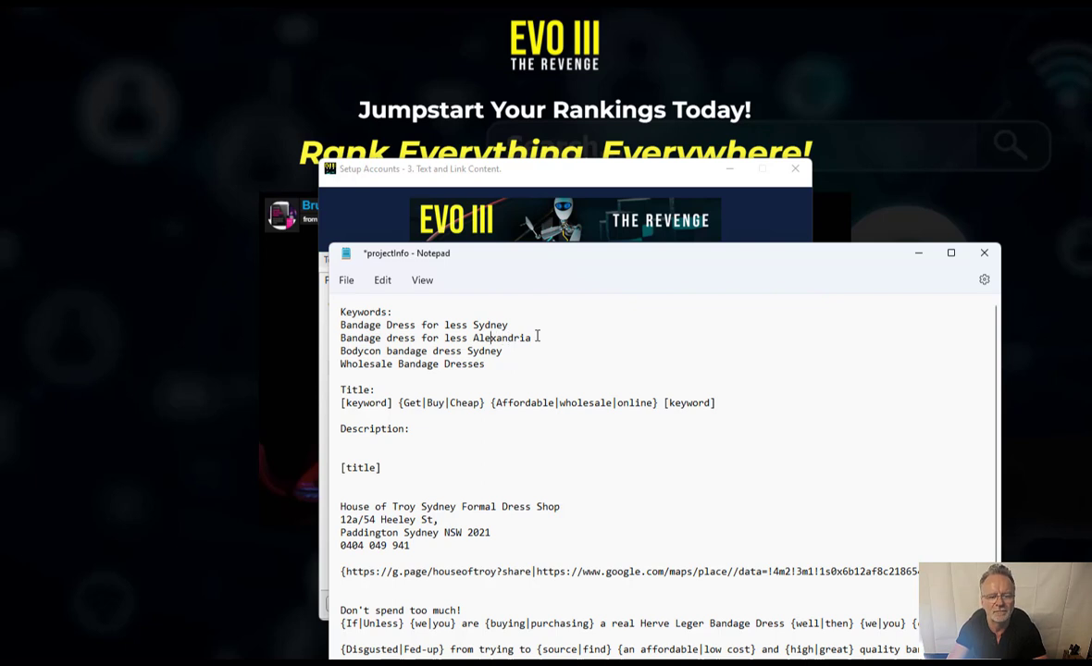
key("Left")
key("Left")
key("Left")
key("Left")
key("Left")
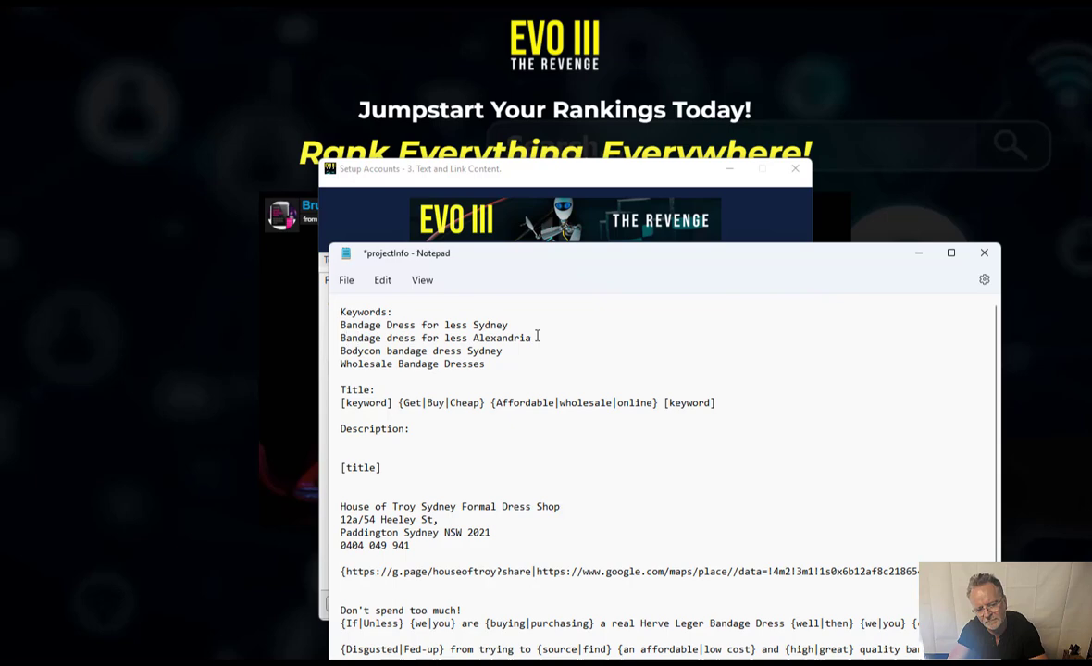
left_click_drag(692, 253, 0, 174)
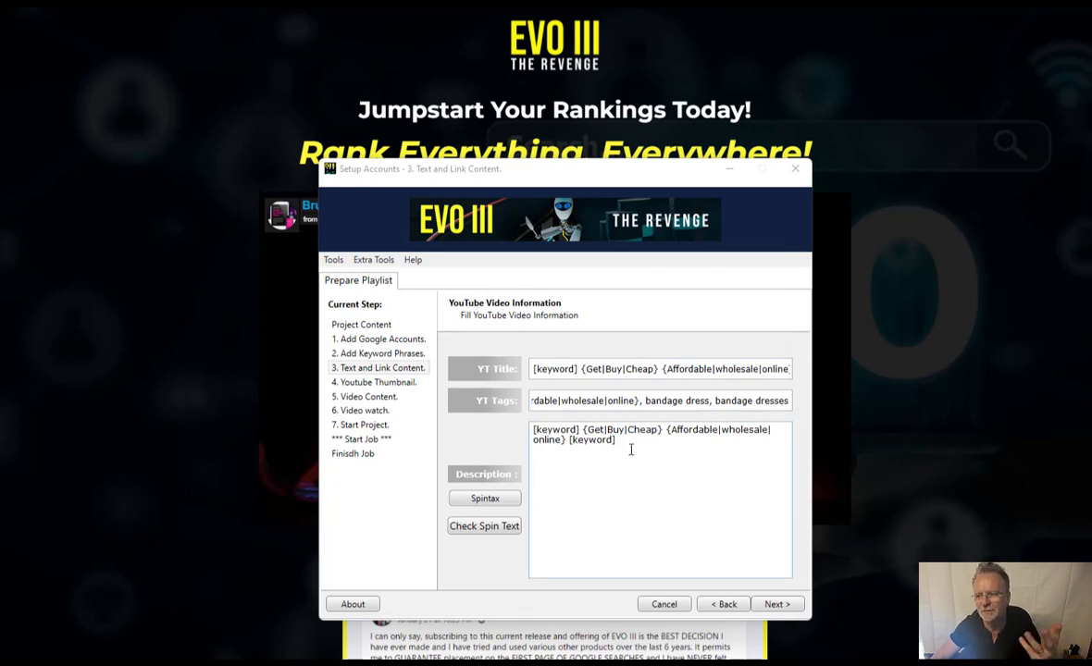
left_click(470, 526)
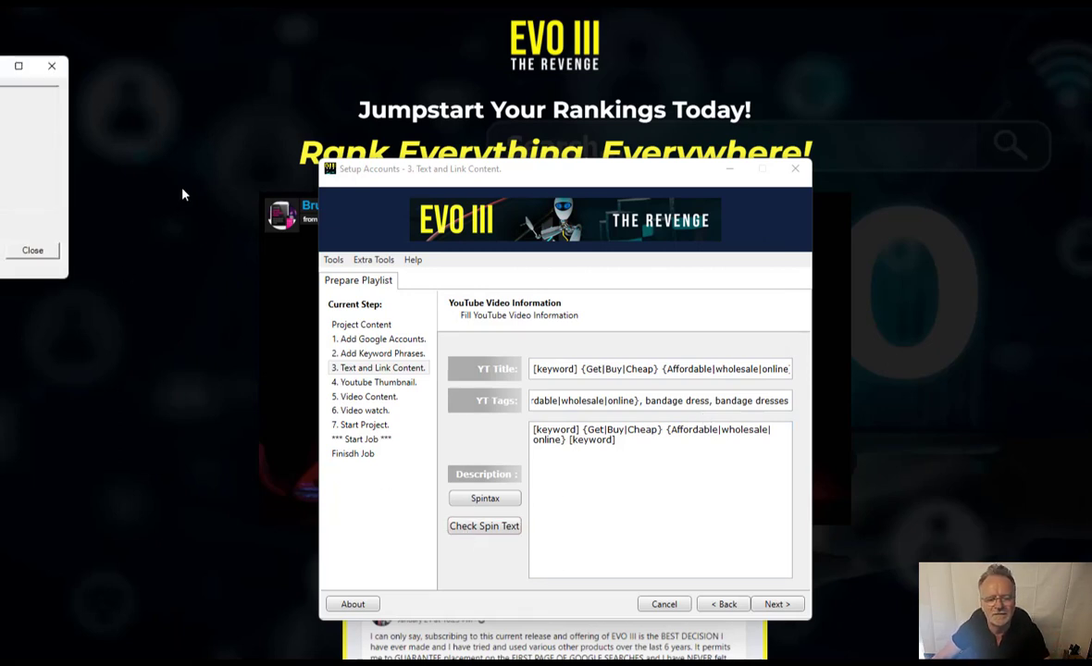
left_click_drag(0, 70, 487, 180)
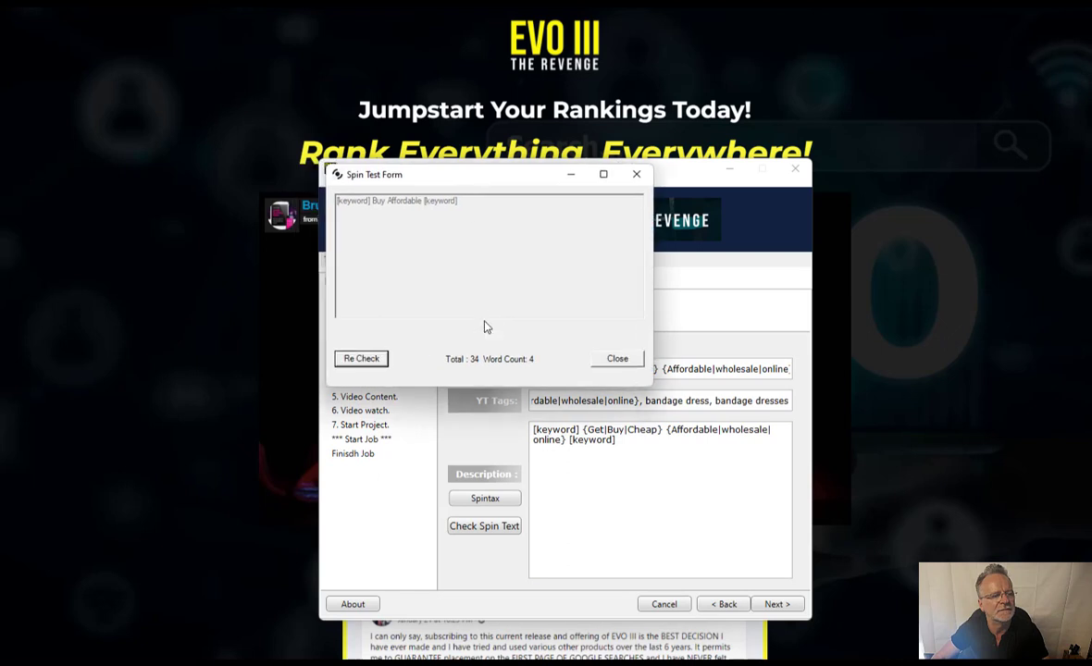
left_click(364, 359)
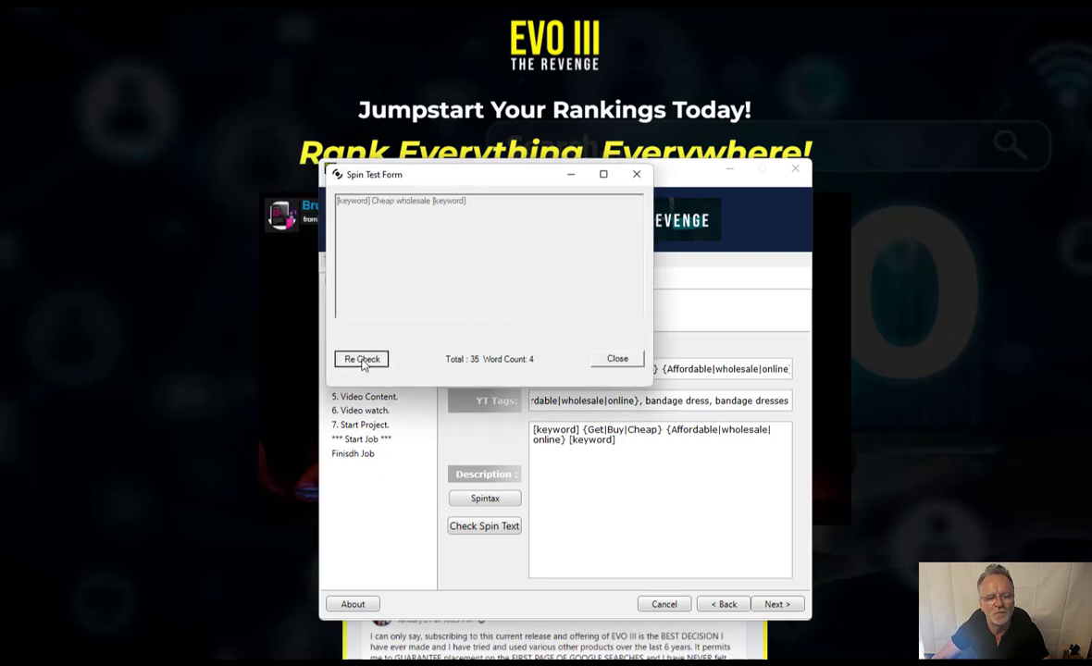
left_click(363, 358)
left_click(364, 359)
left_click(364, 360)
left_click(363, 361)
left_click(363, 361)
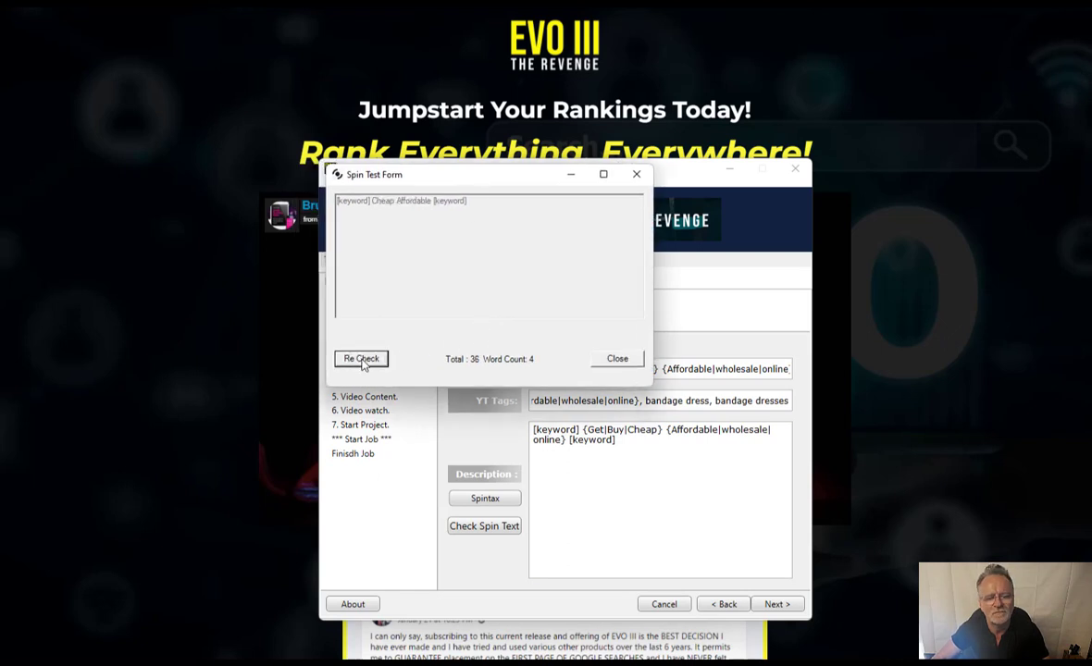
left_click(362, 361)
left_click(372, 363)
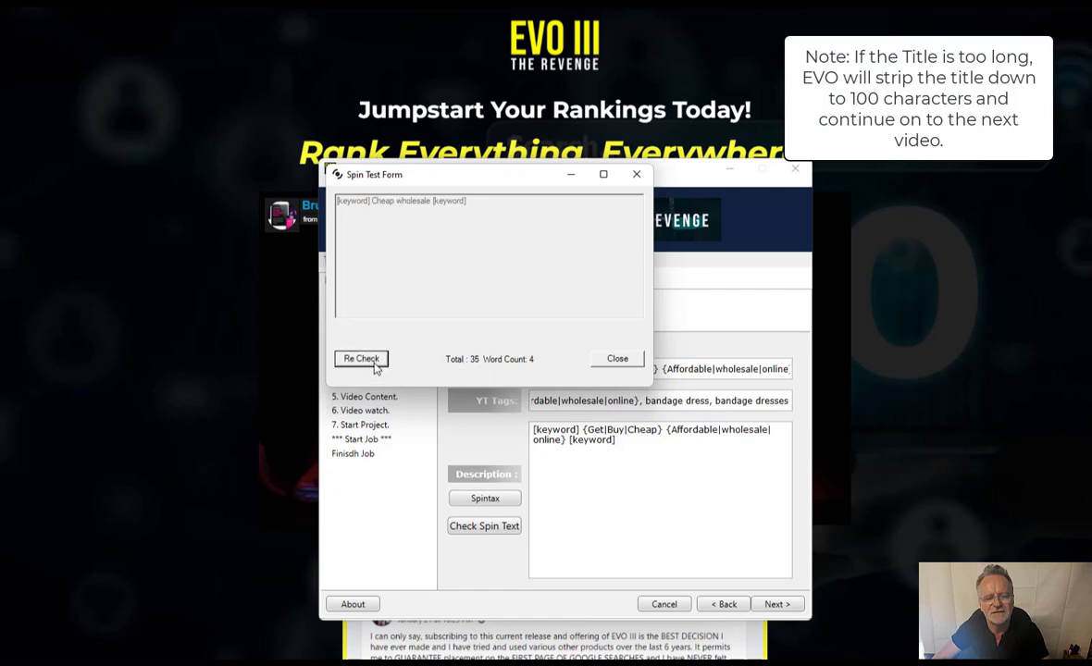
left_click(374, 363)
left_click(375, 364)
left_click(376, 366)
left_click(374, 365)
left_click(374, 364)
left_click(374, 365)
left_click(374, 365)
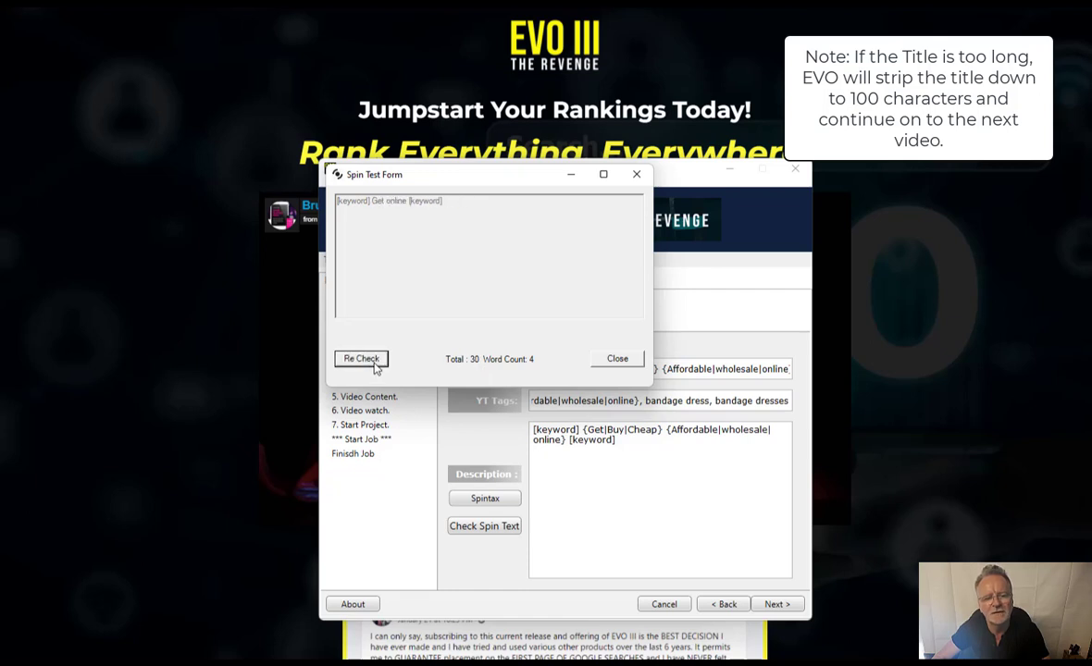
left_click(374, 364)
left_click(374, 364)
left_click(374, 365)
left_click(374, 365)
left_click(374, 364)
left_click(373, 365)
left_click(373, 364)
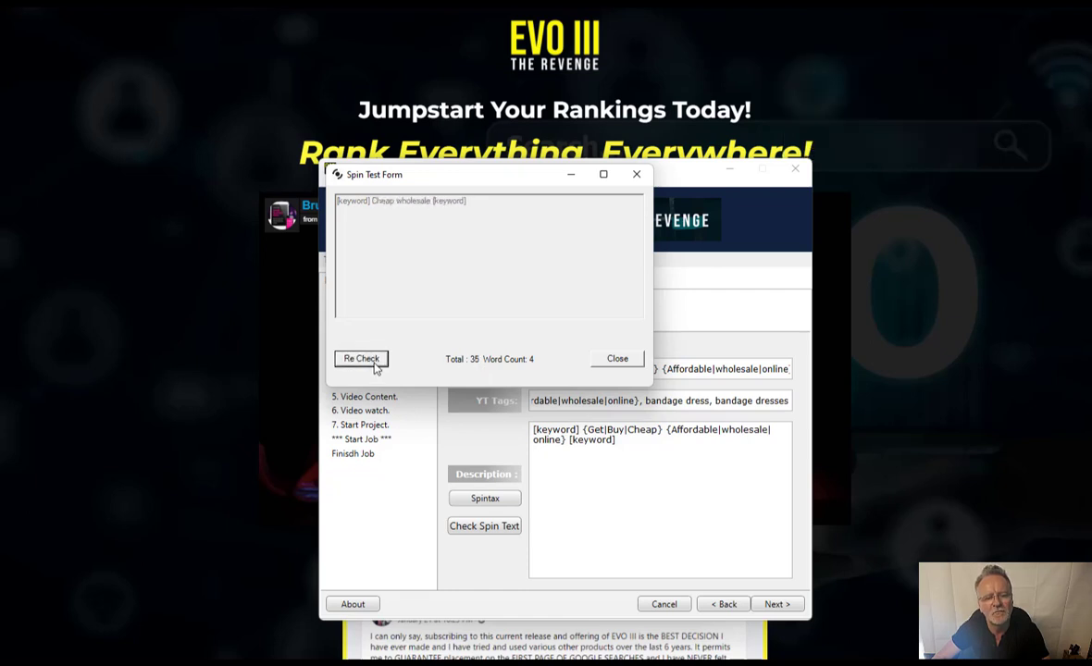
left_click(373, 364)
left_click(374, 365)
left_click(373, 364)
left_click(617, 360)
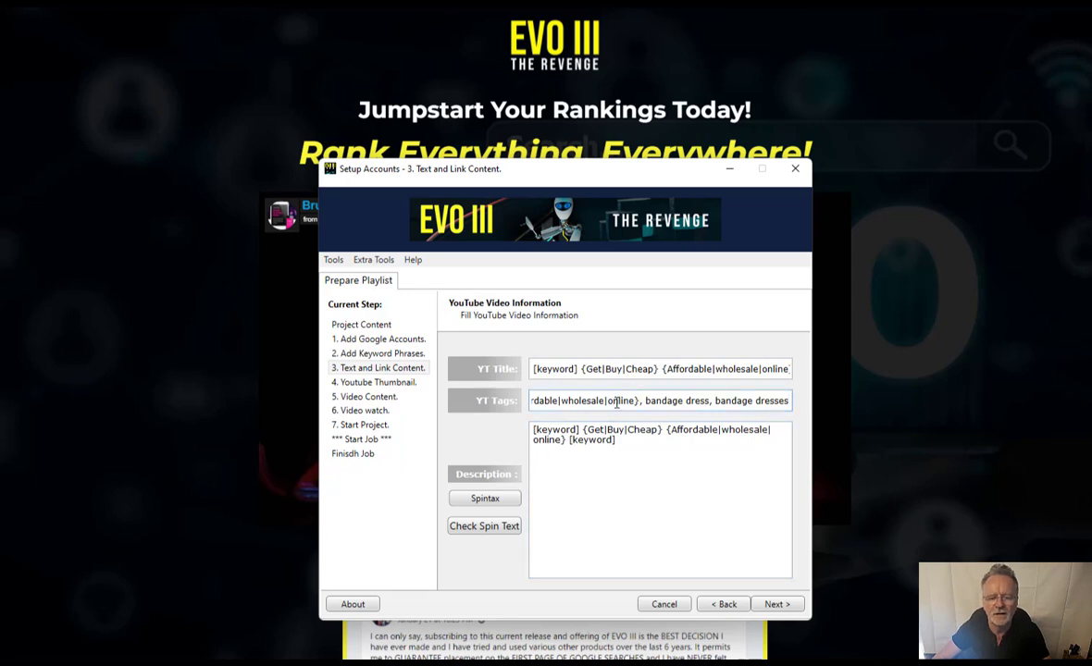
- Review the start of the YT Tags spintax and return to the Description box
key("Home")
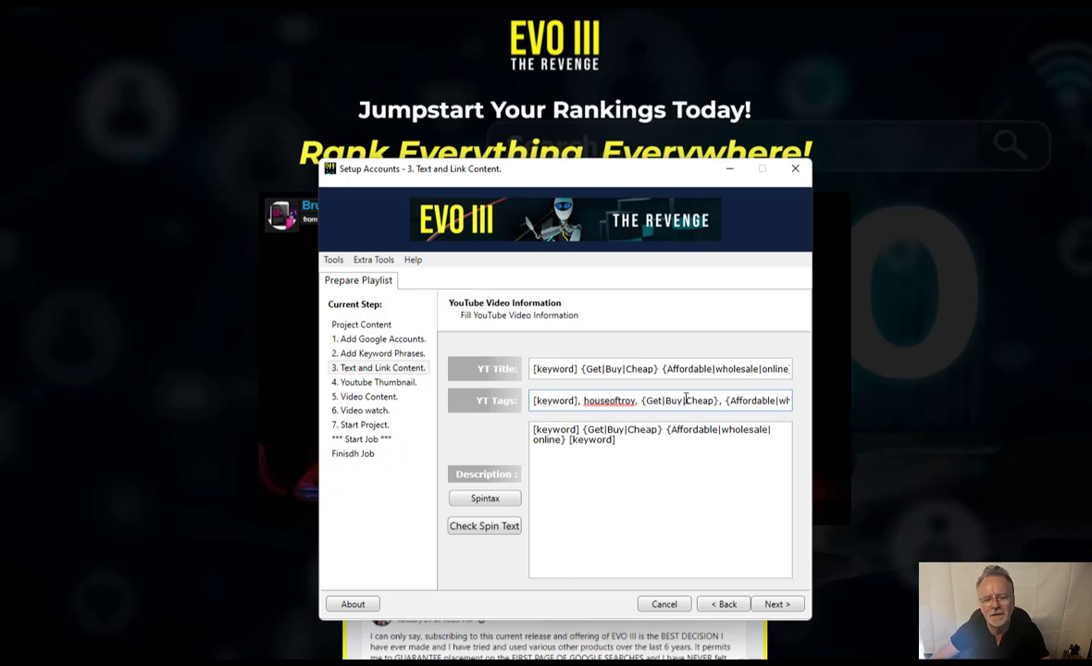
left_click(658, 465)
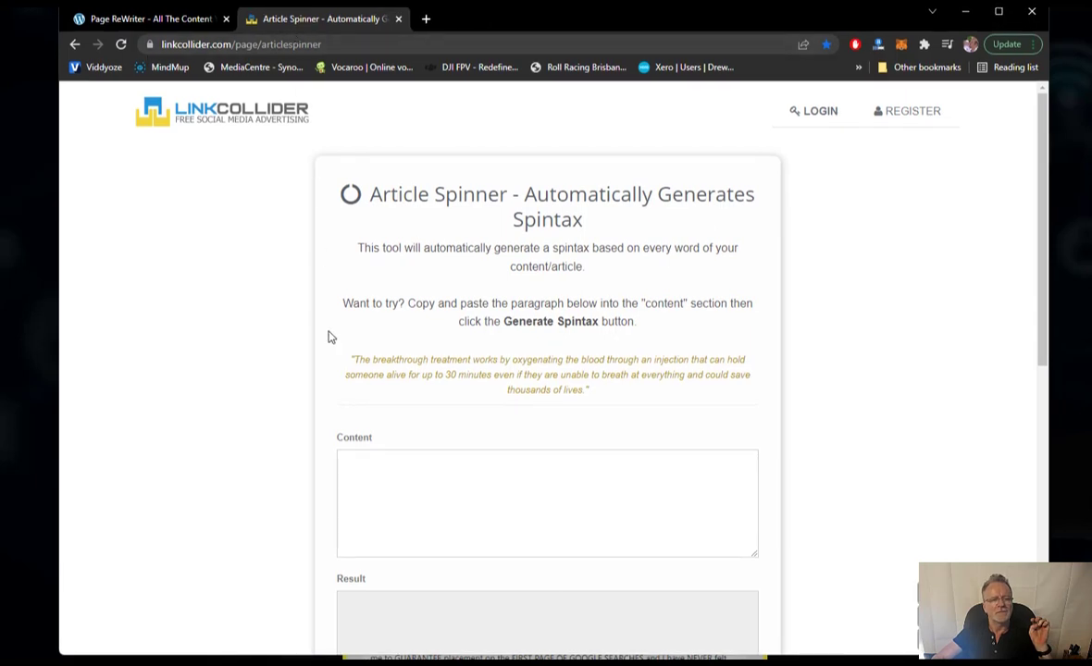
- Search Google in a new tab for 'article on red widgets'
left_click(383, 505)
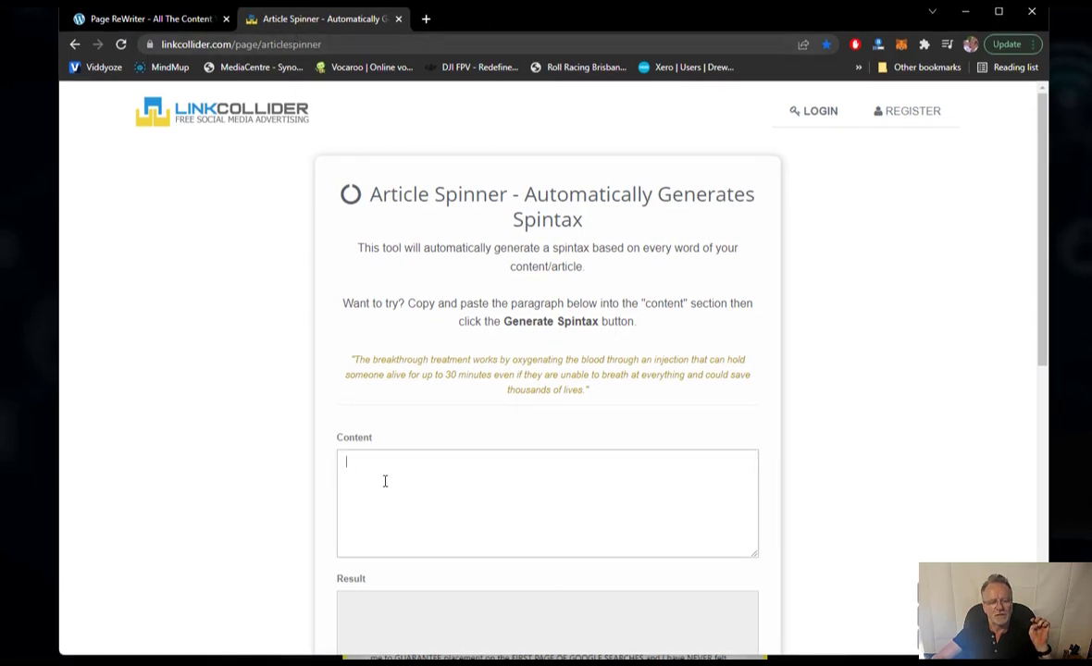
scroll(385, 479, "down", 3)
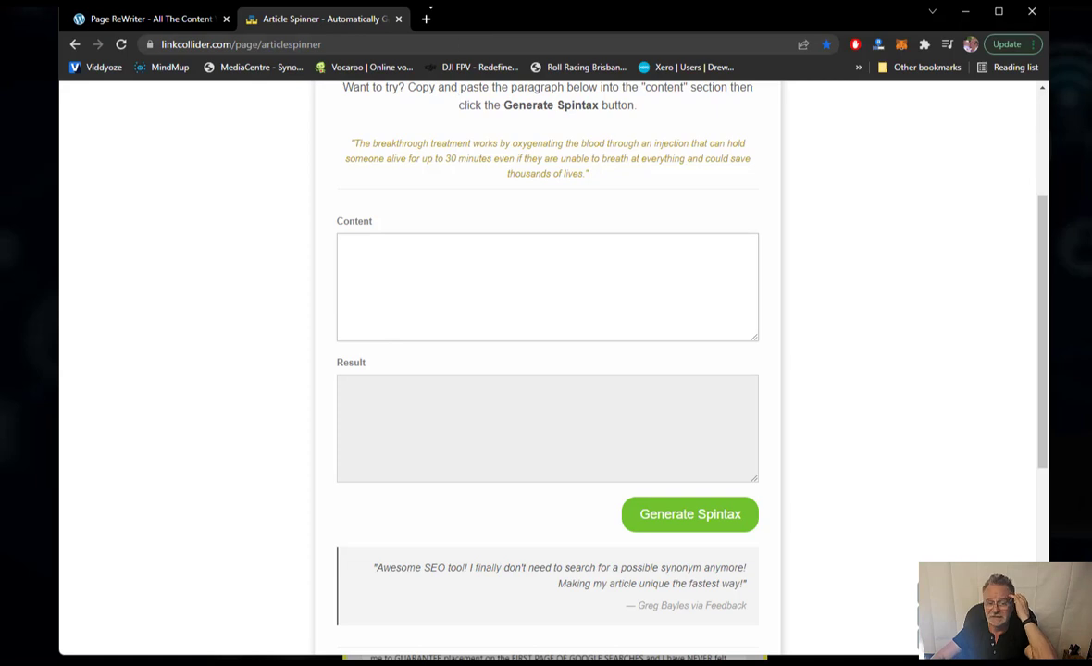
left_click(427, 20)
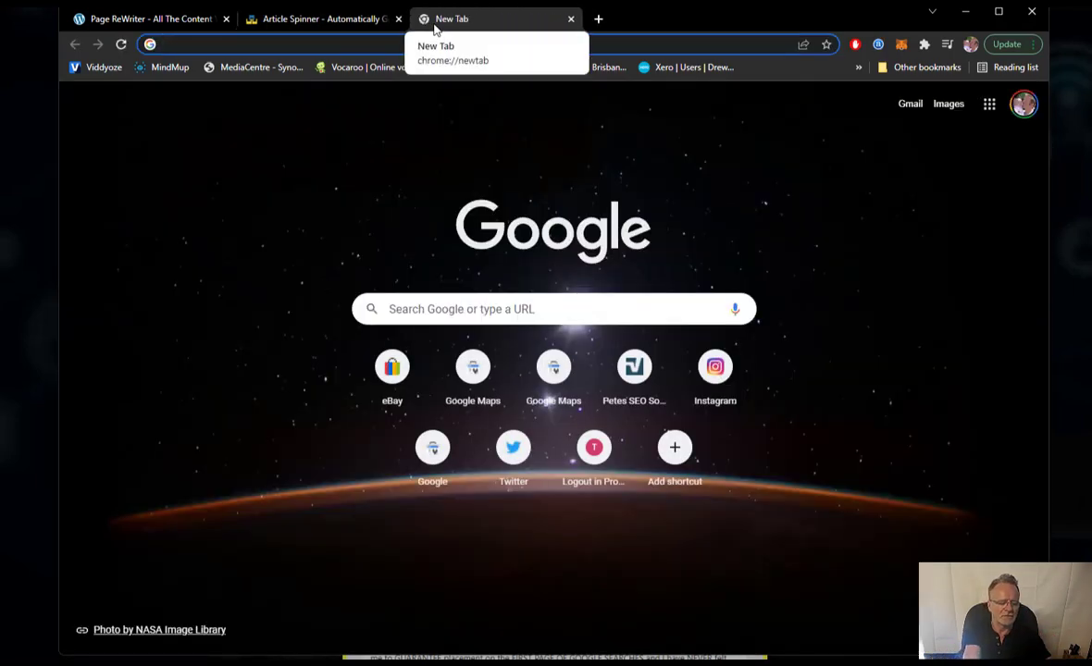
type("article on ")
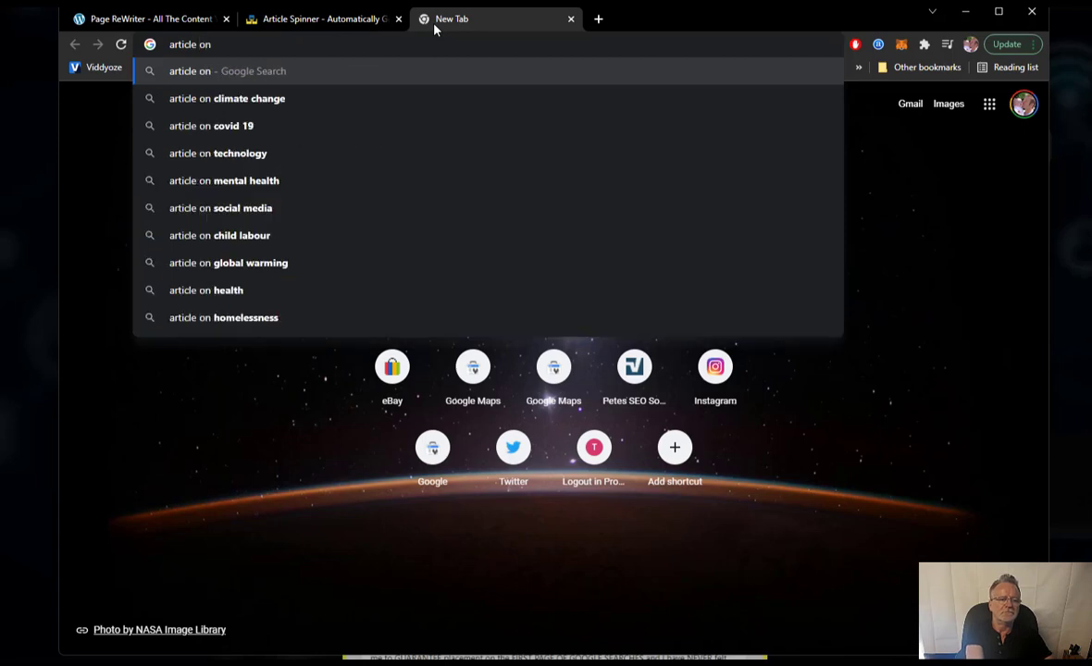
type("red widget")
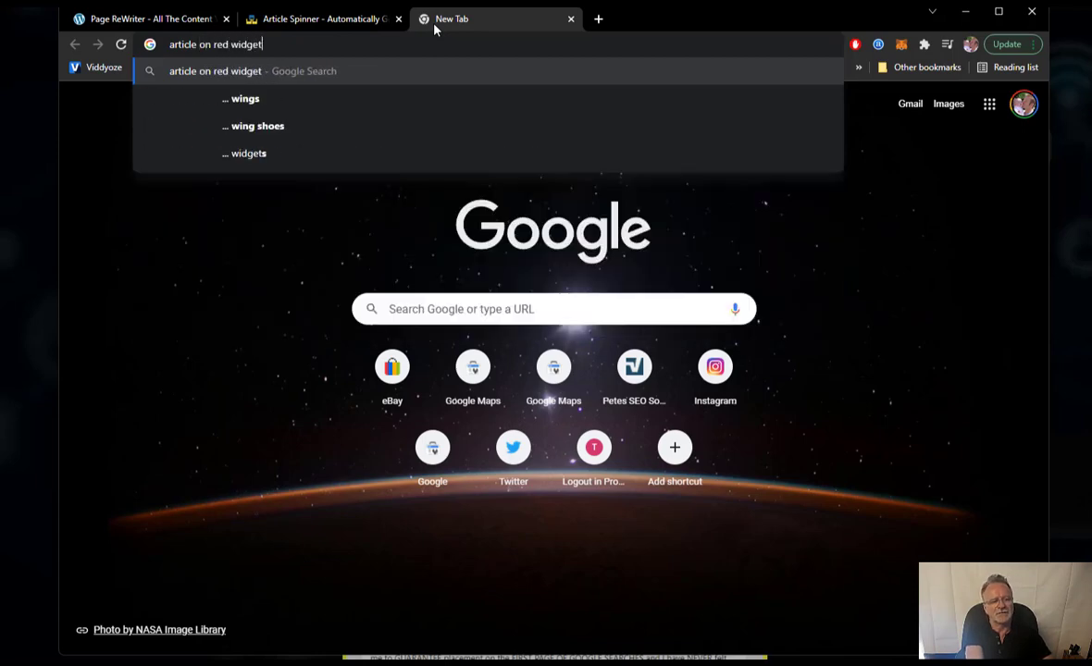
type("s")
key("Return")
- Open the Red Widgets keyword density article and select its 'Who is Matt Cutts?' paragraph
left_click(333, 242)
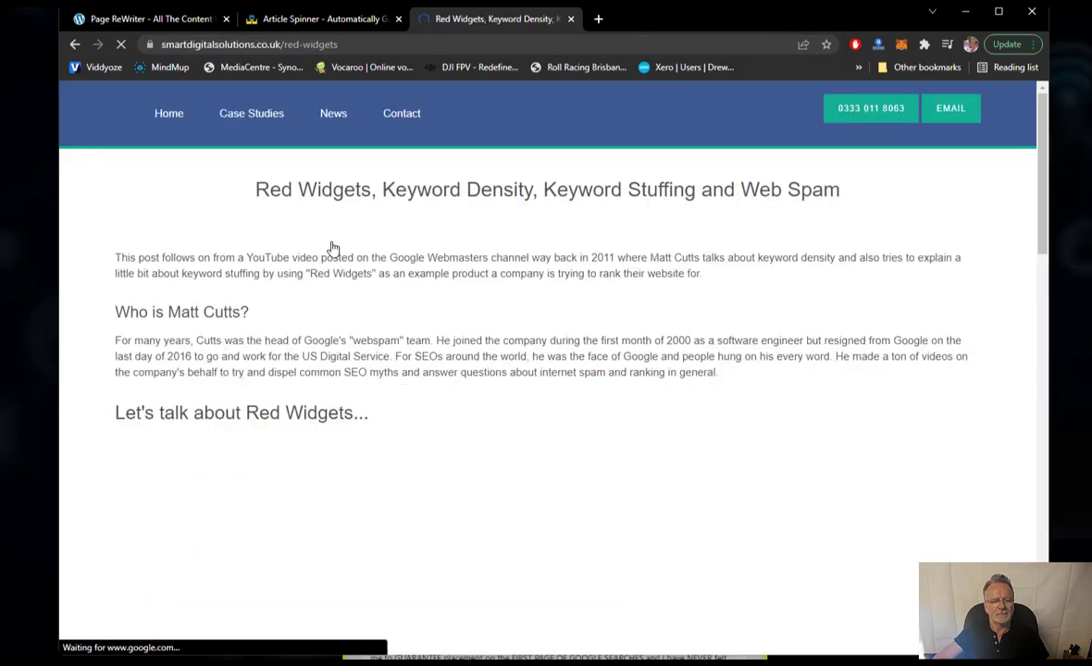
scroll(337, 340, "down", 5)
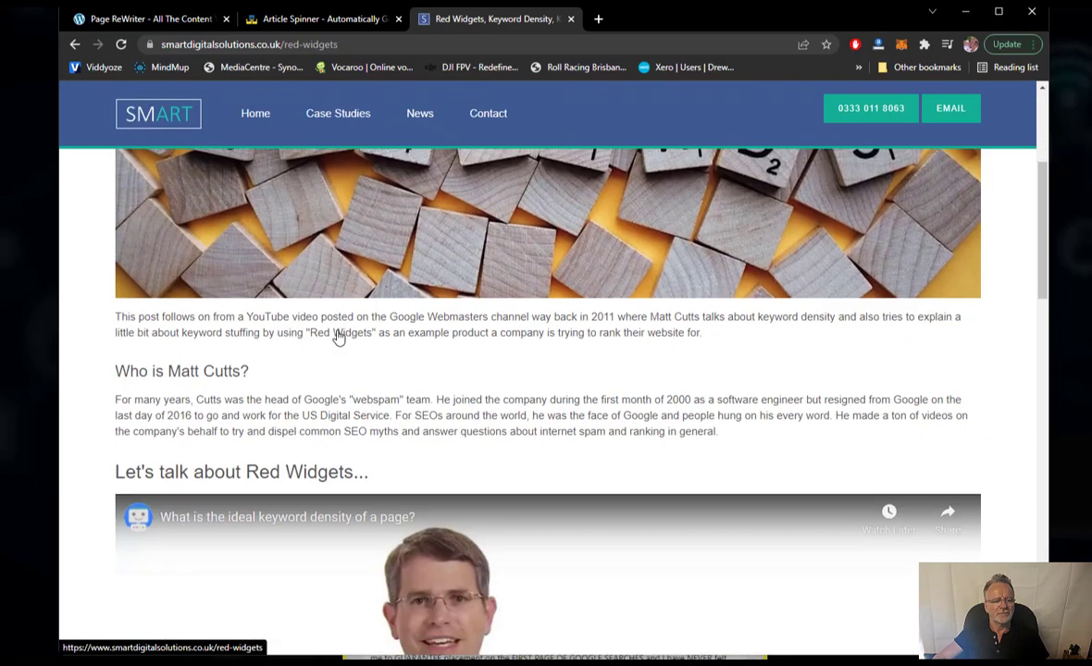
scroll(338, 338, "down", 4)
scroll(331, 331, "up", 2)
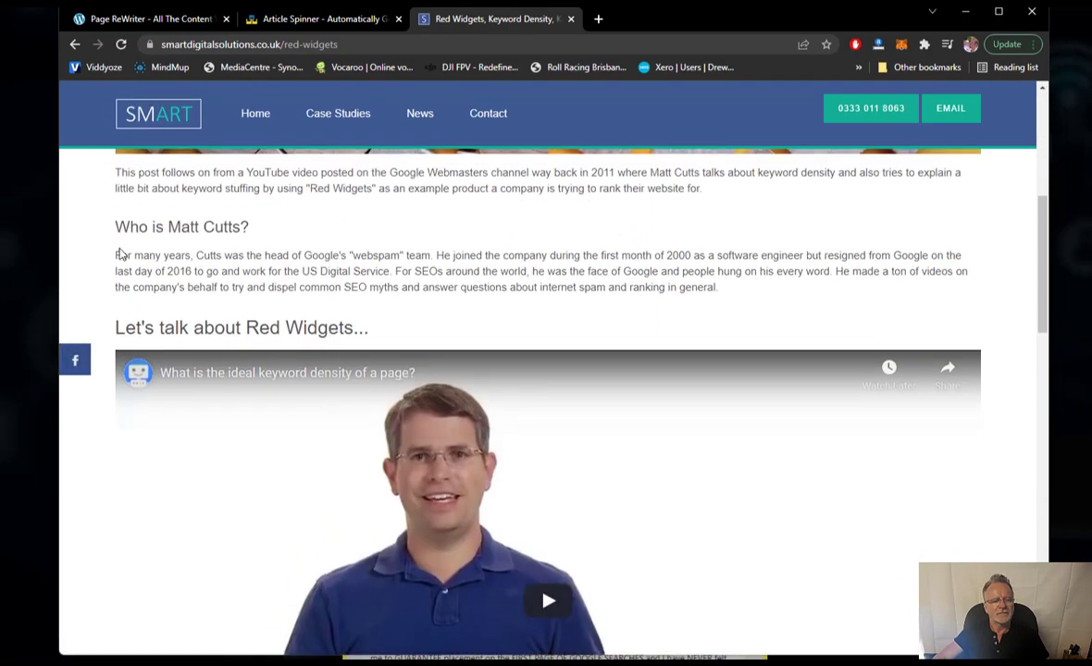
mouse_move(117, 254)
left_mouse_down()
mouse_move(312, 287)
mouse_move(735, 277)
mouse_move(738, 305)
mouse_move(316, 251)
mouse_move(116, 252)
left_mouse_up()
key("ctrl+c")
- Paste the Matt Cutts paragraph into Article Spinner's Content box, generate spintax, and select the result
left_click(733, 301)
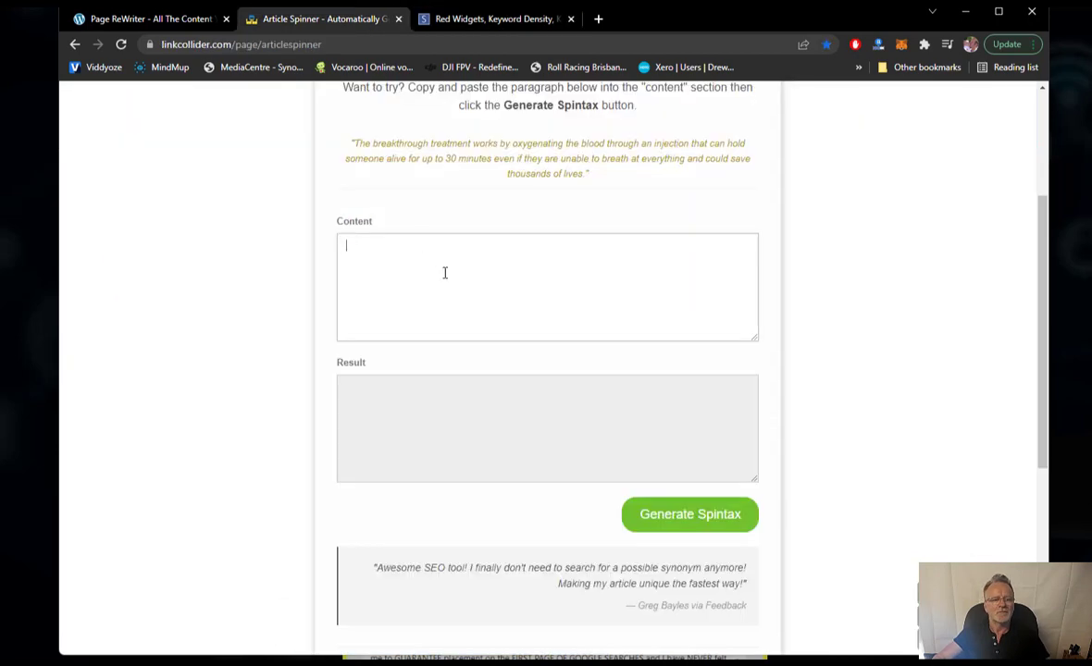
key("ctrl+v")
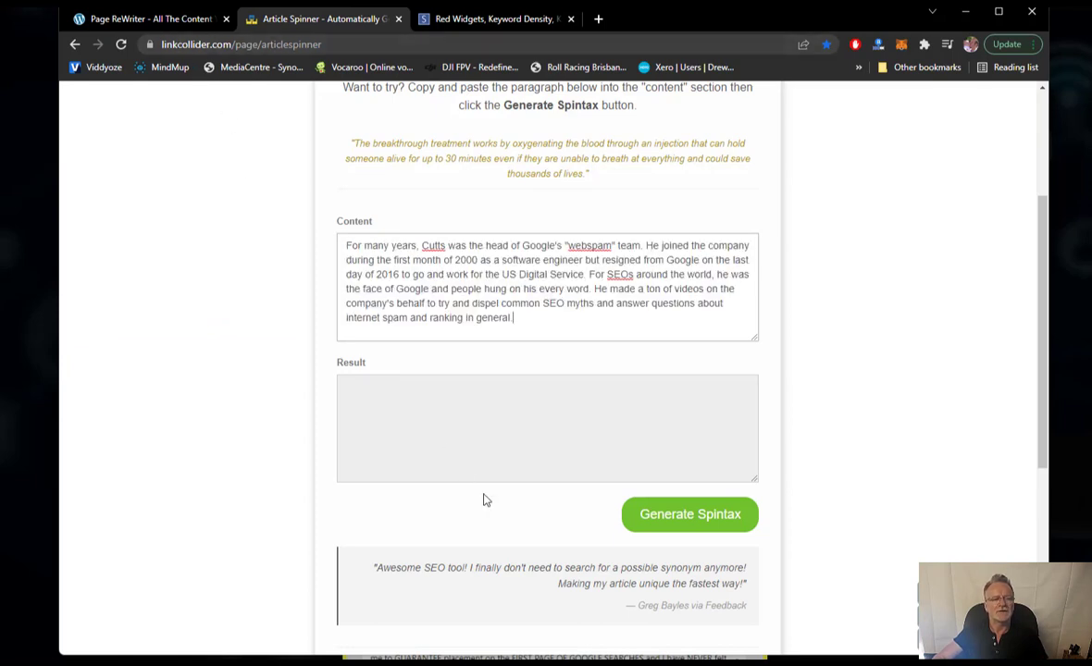
left_click(665, 522)
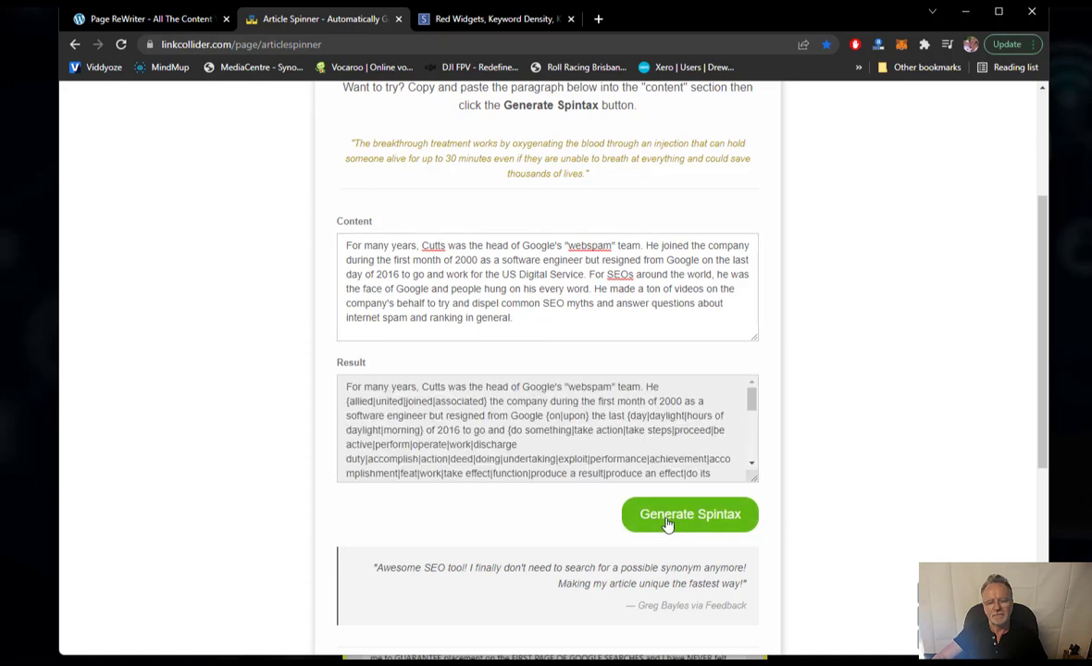
left_click(477, 442)
key("ctrl+a")
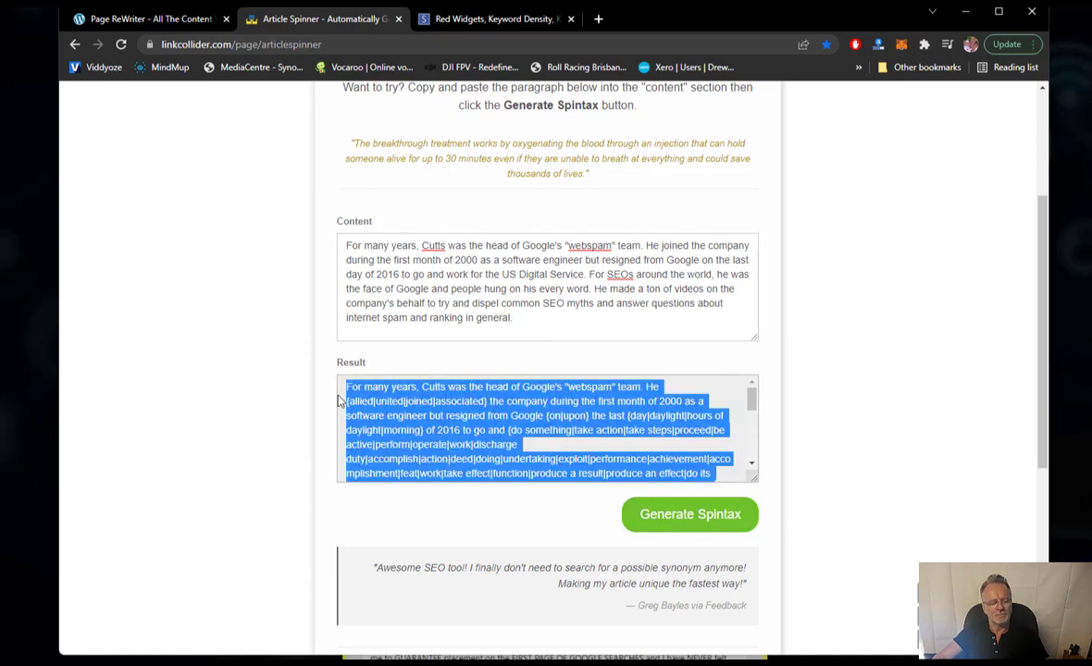
- Replace the EVO III description with the generated spintax and spin-check it
key("alt+Tab")
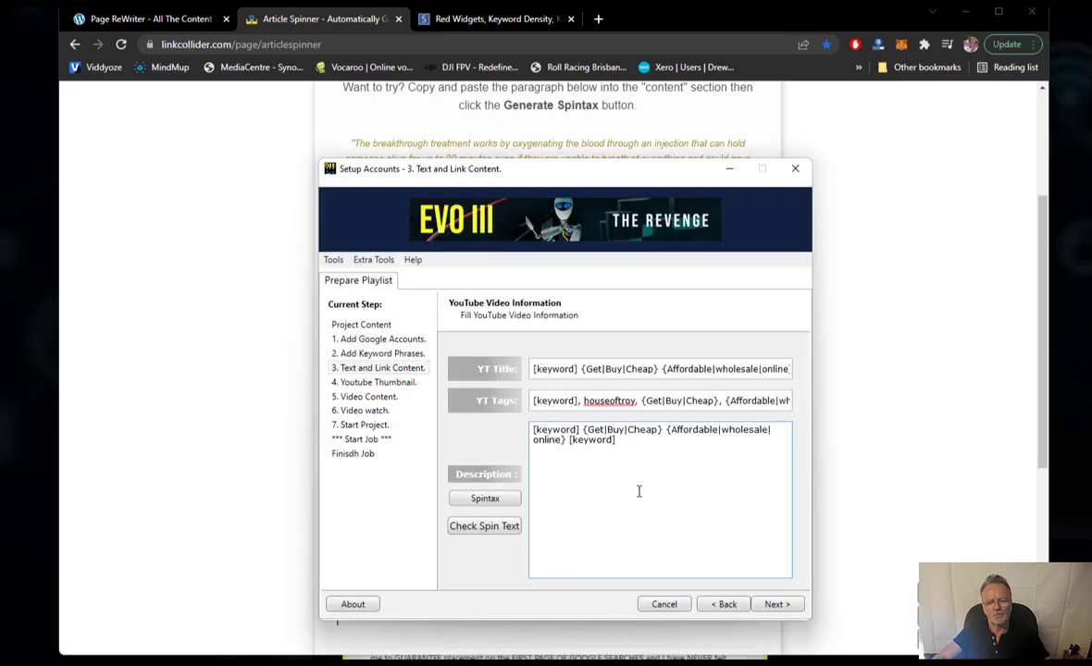
key("ctrl+a")
key("ctrl+v")
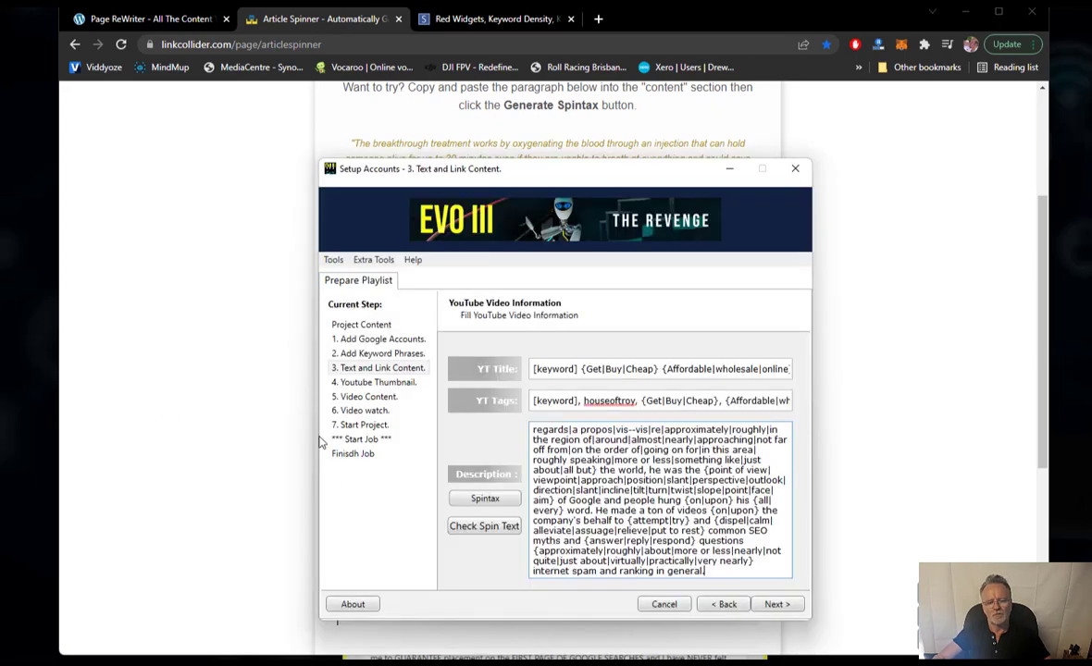
left_click(486, 524)
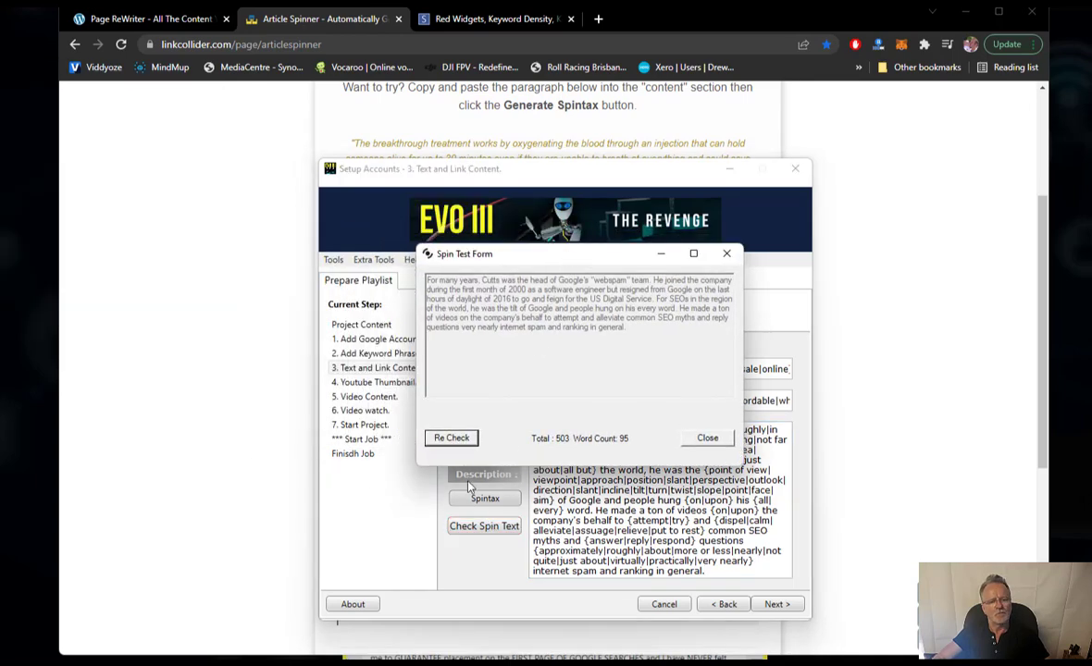
- Generate nine more spun versions of the Matt Cutts description, then close the spin preview
left_click(454, 439)
left_click(453, 440)
left_click(453, 439)
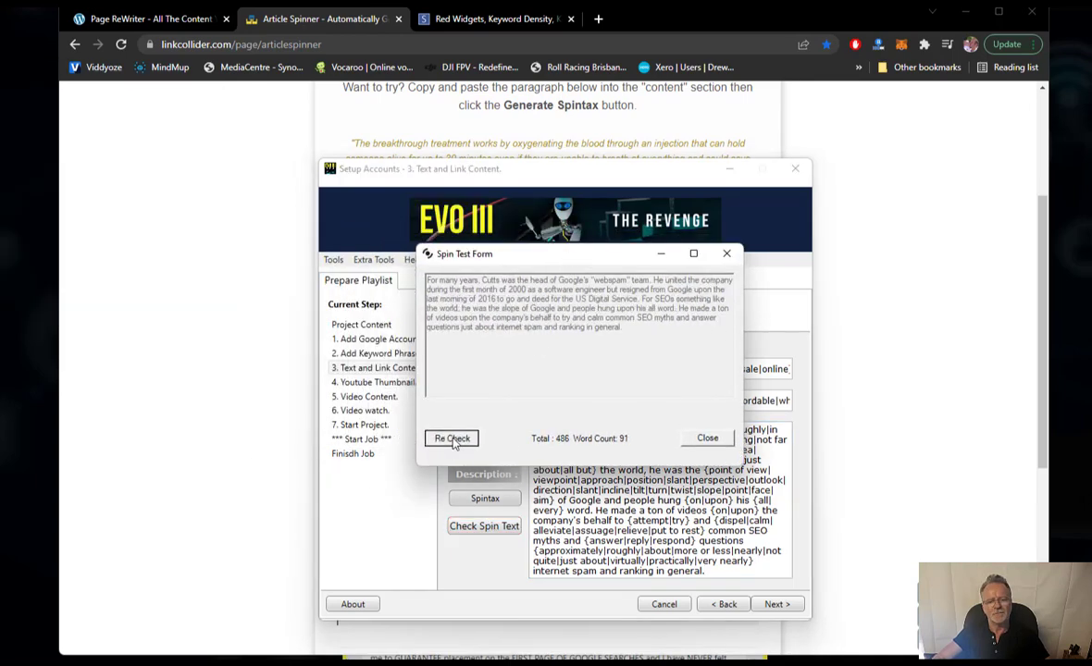
left_click(453, 440)
left_click(453, 439)
left_click(453, 440)
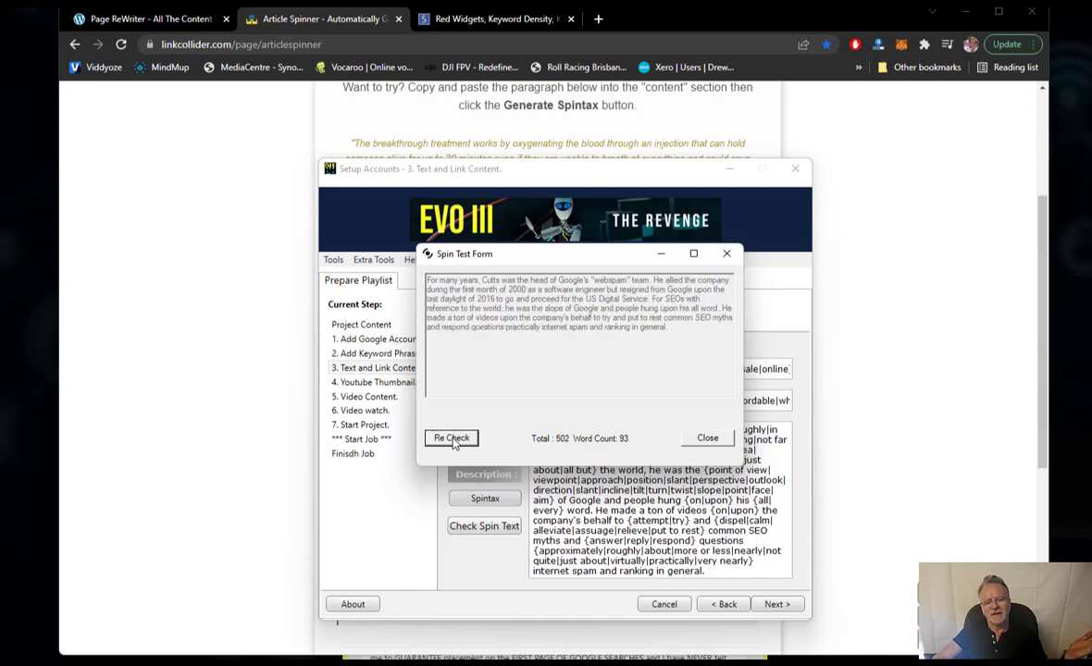
left_click(453, 440)
left_click(453, 439)
left_click(454, 440)
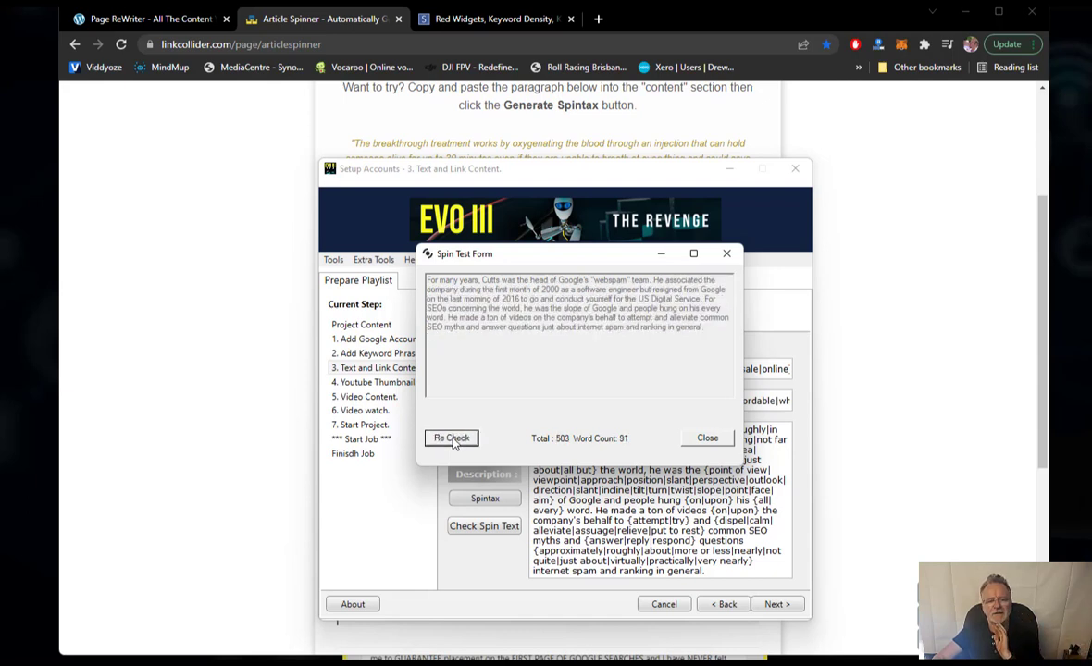
left_click(454, 439)
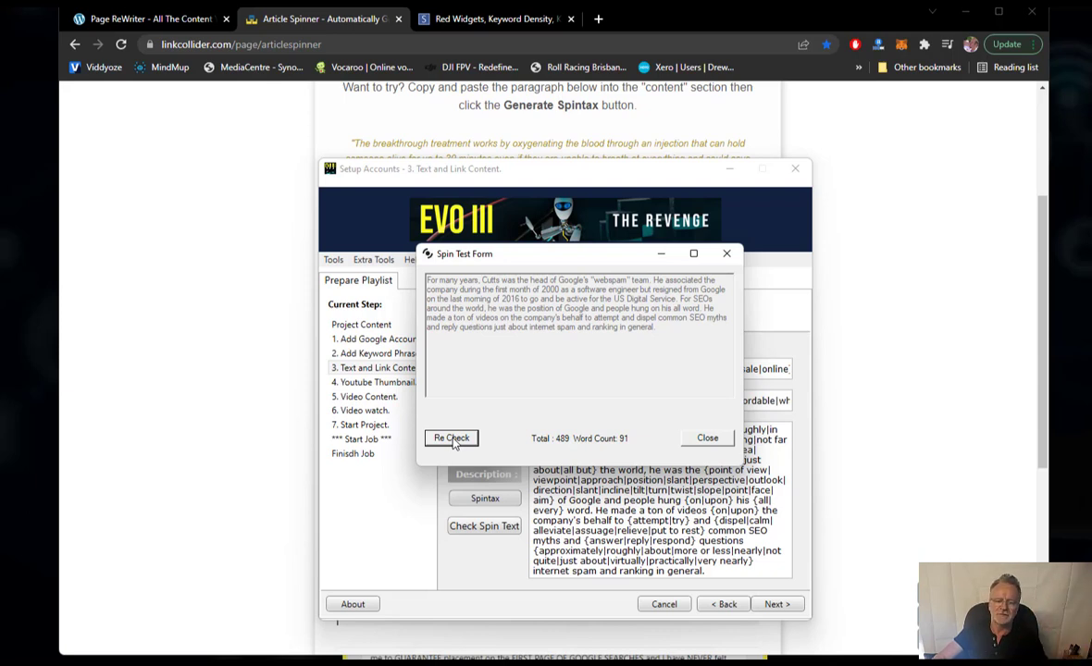
left_click(708, 438)
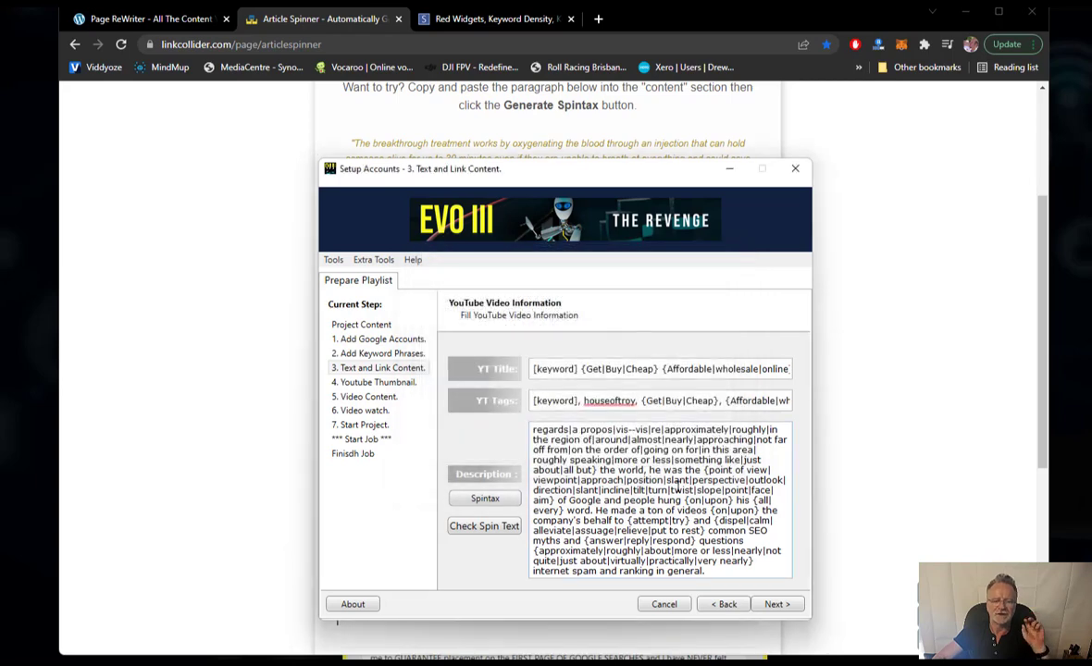
- Bring the Page ReWriter site to the front in Chrome
scroll(658, 501, "up", 10)
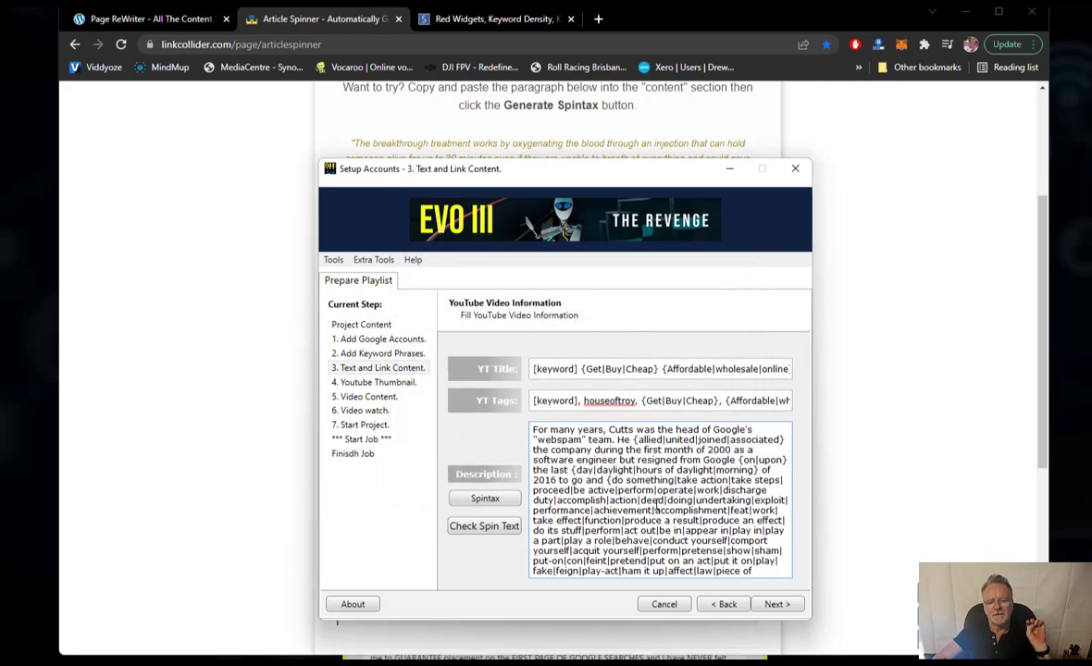
scroll(658, 504, "down", 10)
scroll(658, 504, "up", 10)
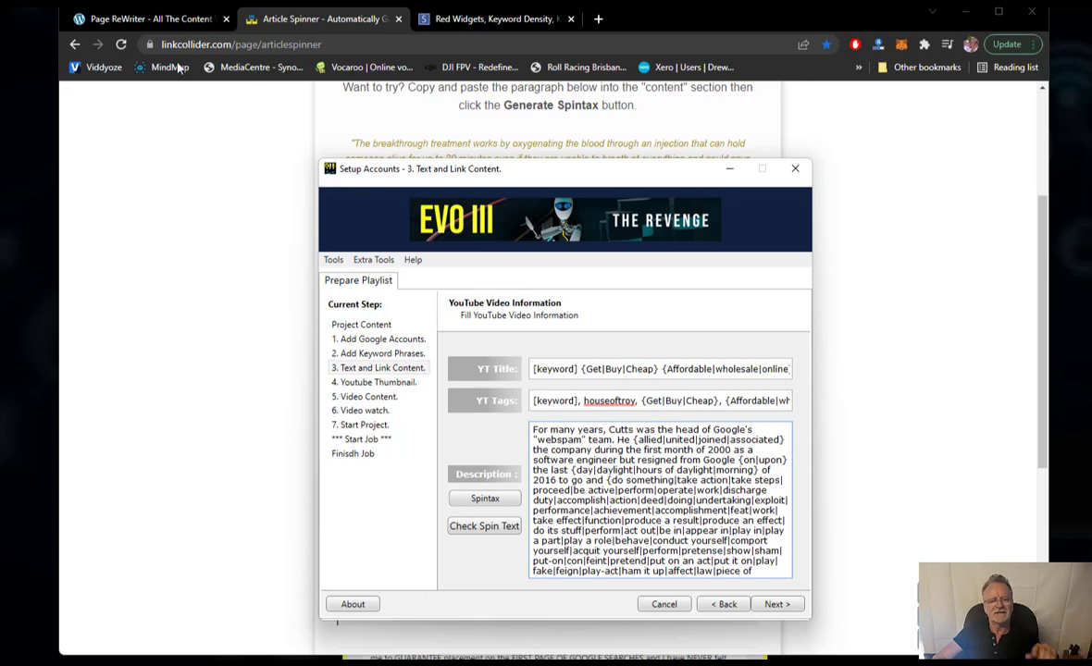
left_click(177, 25)
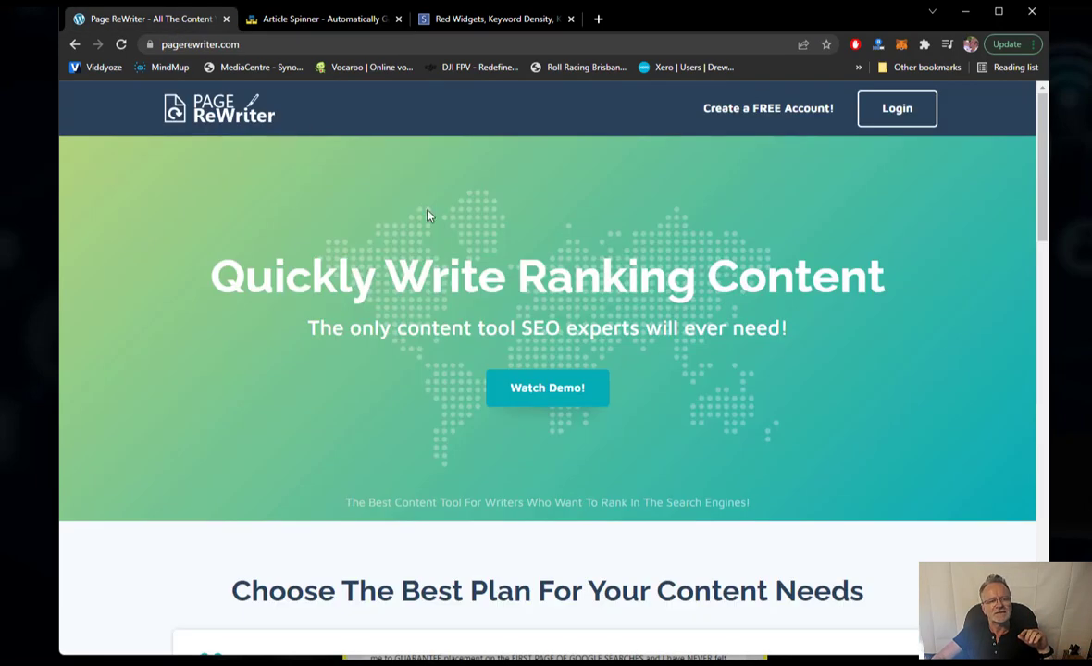
- Log in to PageReWriter, dismiss the password warning, and open the Formal Dress 1 project
left_click(899, 111)
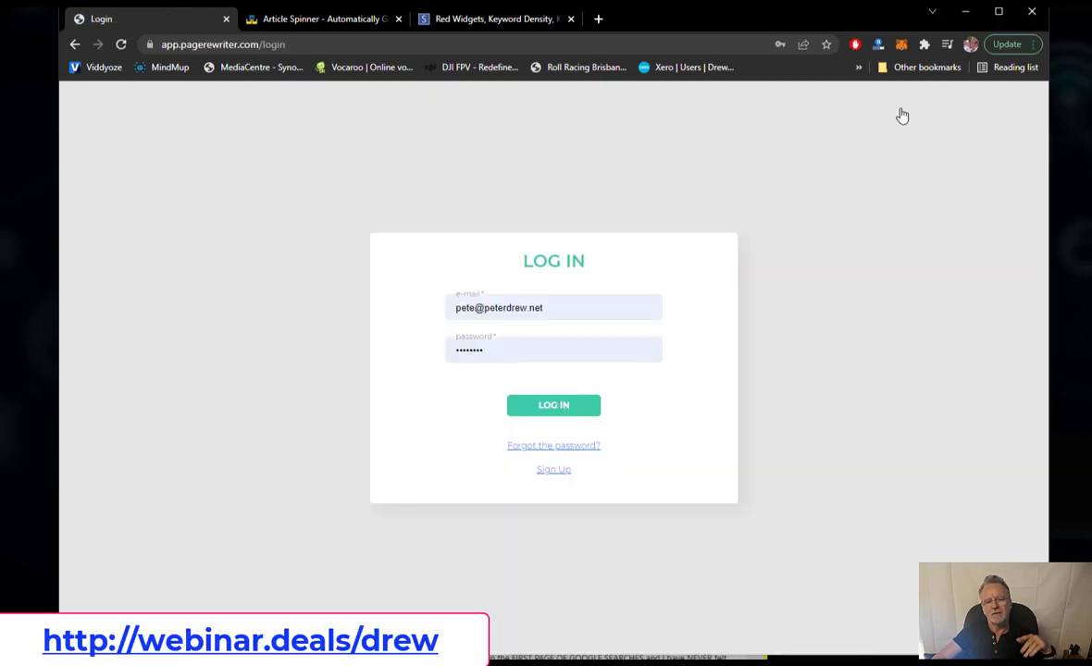
left_click(563, 414)
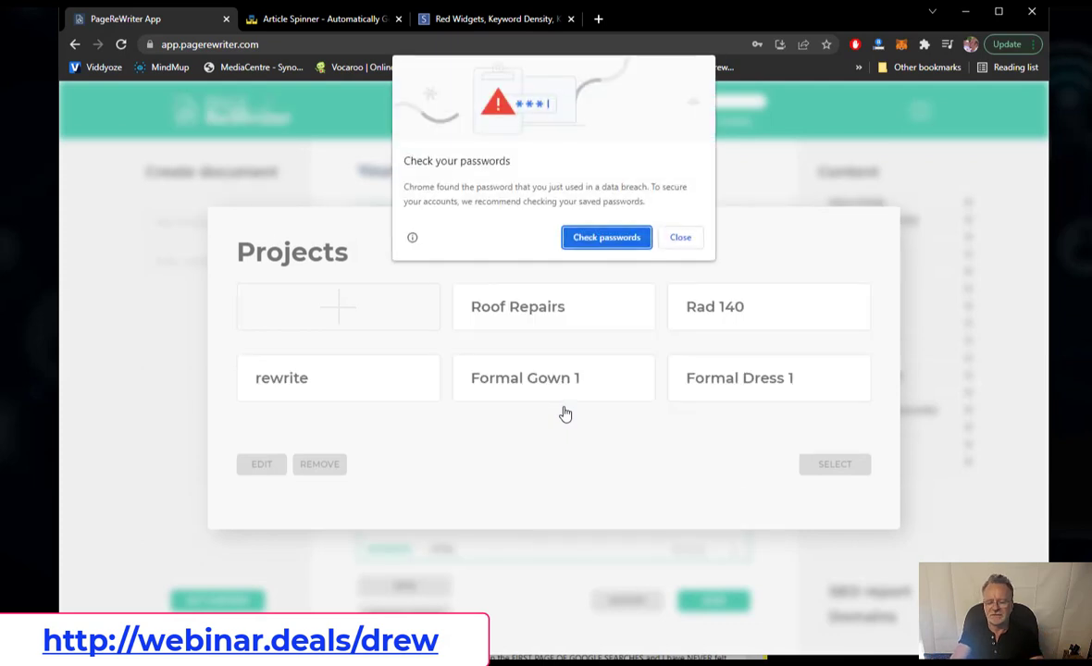
left_click(676, 239)
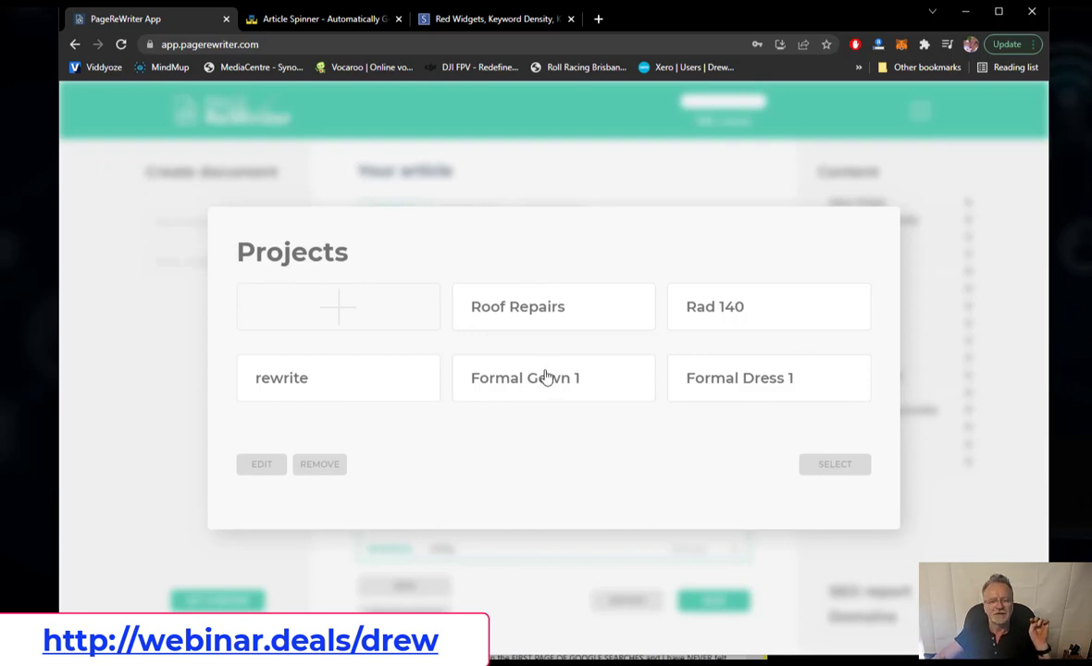
left_click(715, 387)
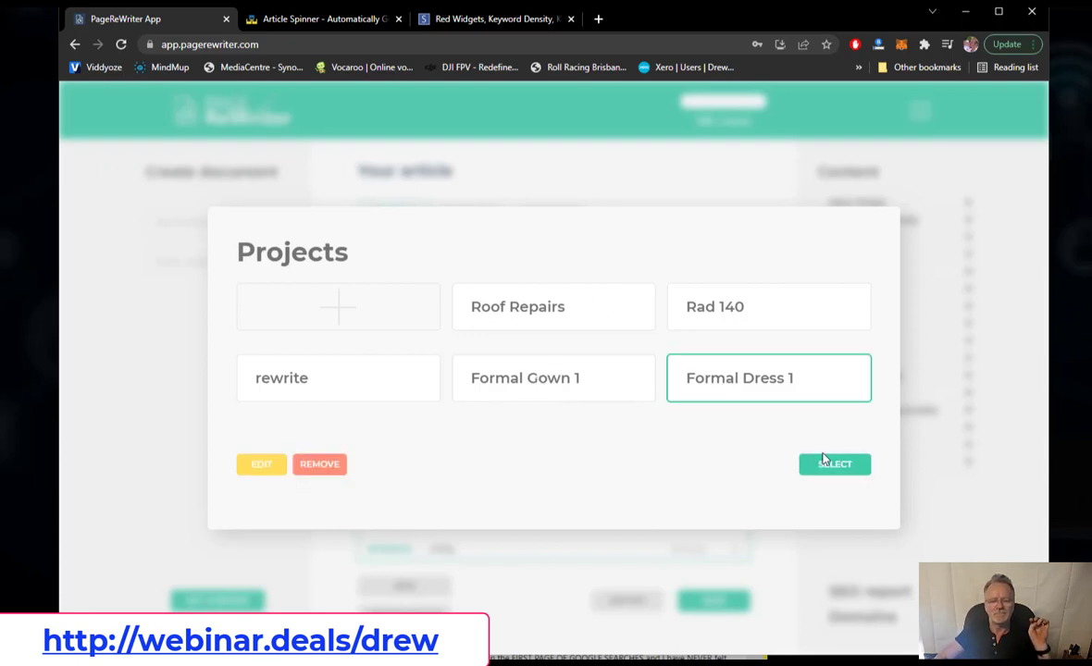
left_click(835, 465)
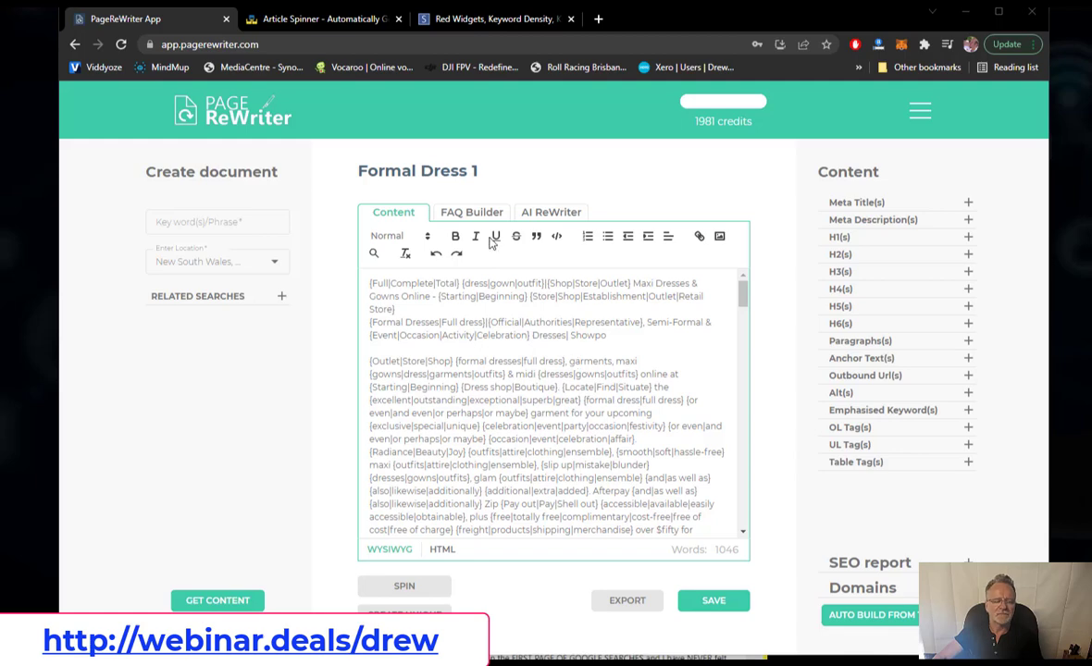
- View the AI rewrite, then select all of Formal Dress 1's 1046-word spintax and return to EVO III
left_click(533, 213)
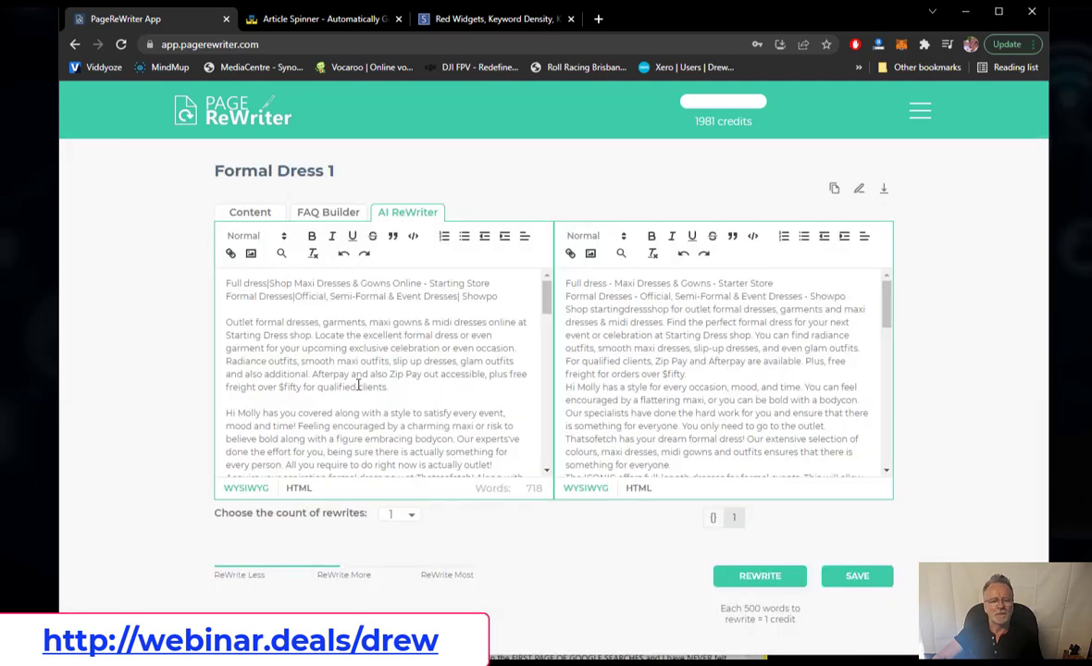
left_click(662, 361)
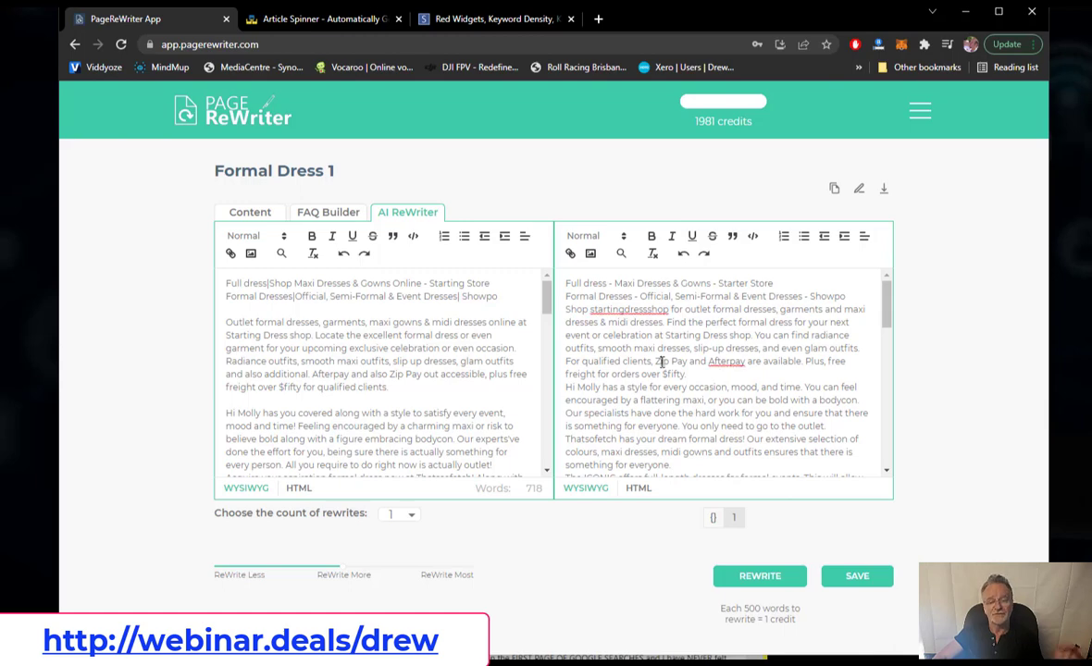
left_click(257, 214)
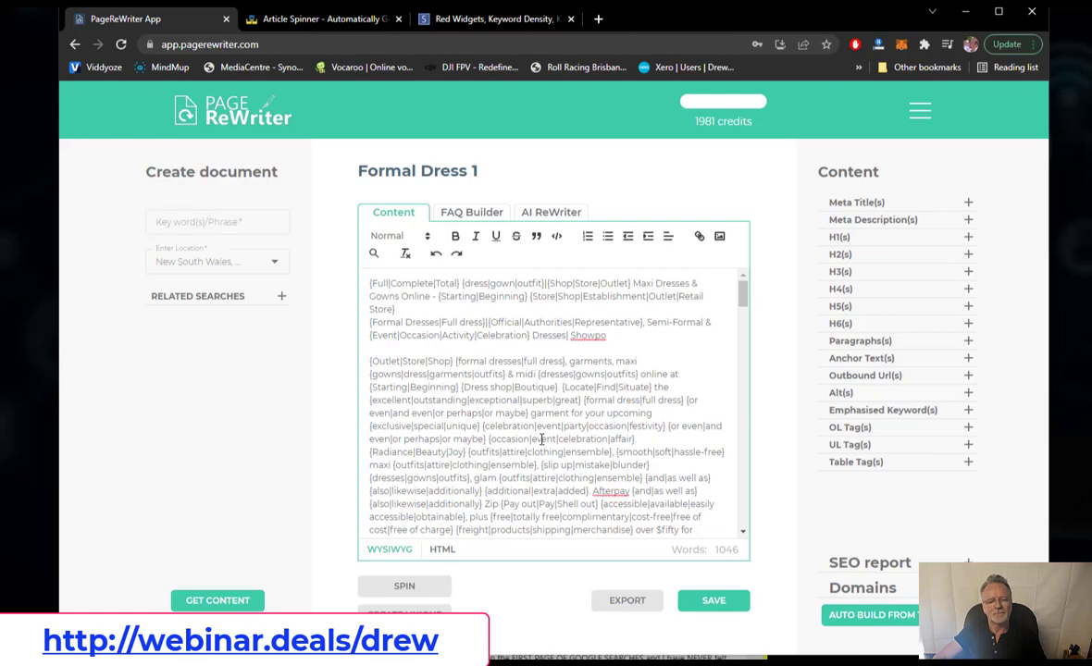
key("ctrl+a")
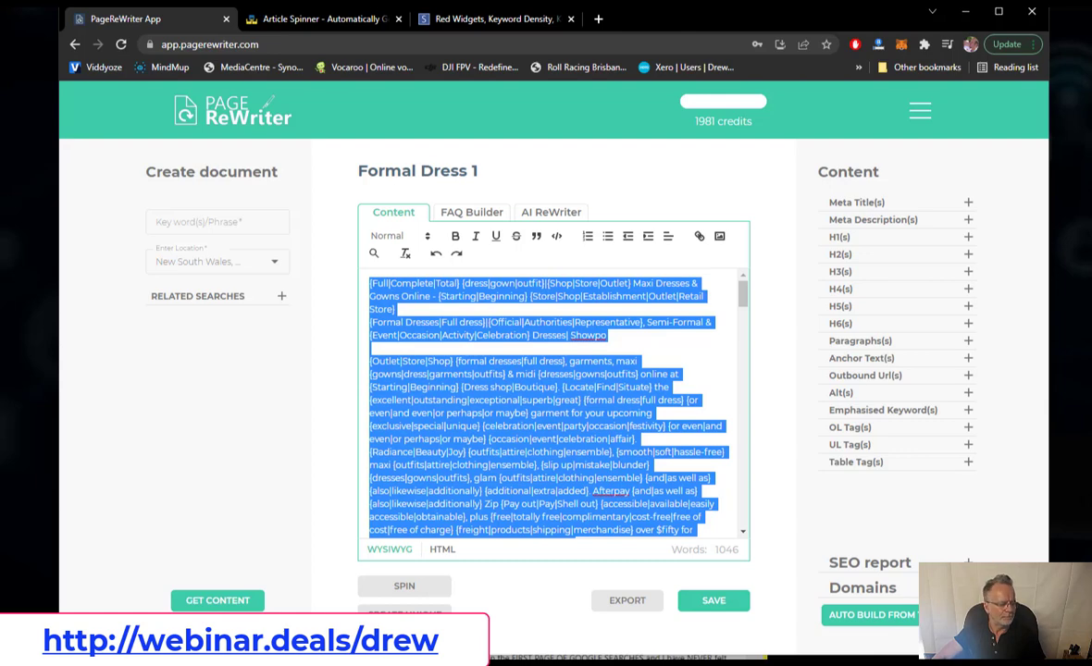
key("alt+Tab")
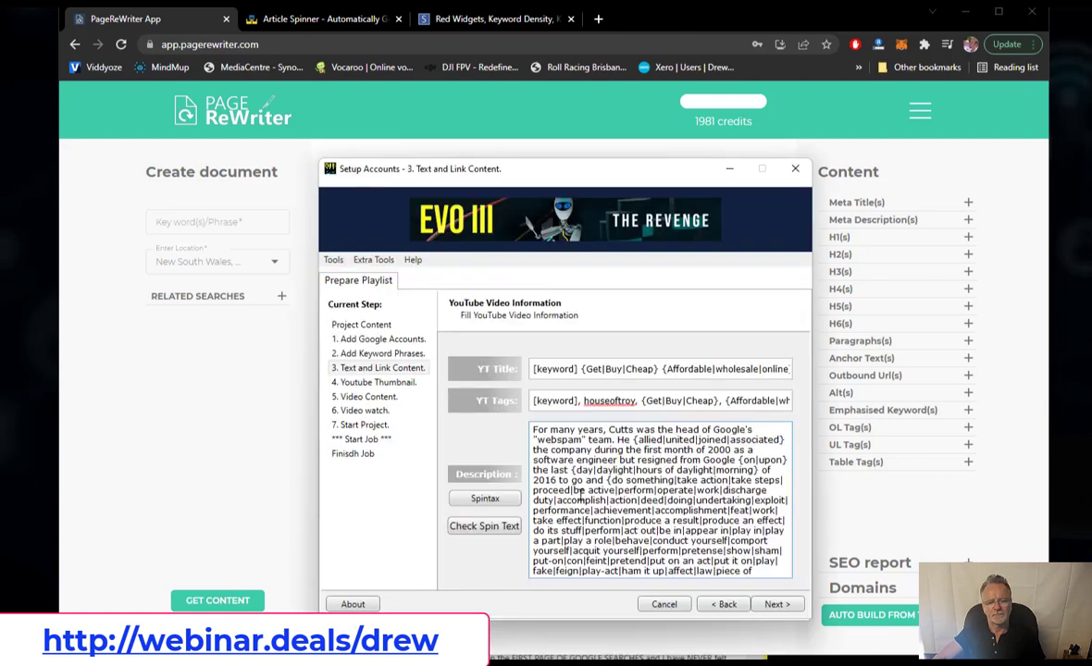
- Replace the Description with the Formal Dress spintax and test-spin it about a dozen times
key("ctrl+a")
key("ctrl+v")
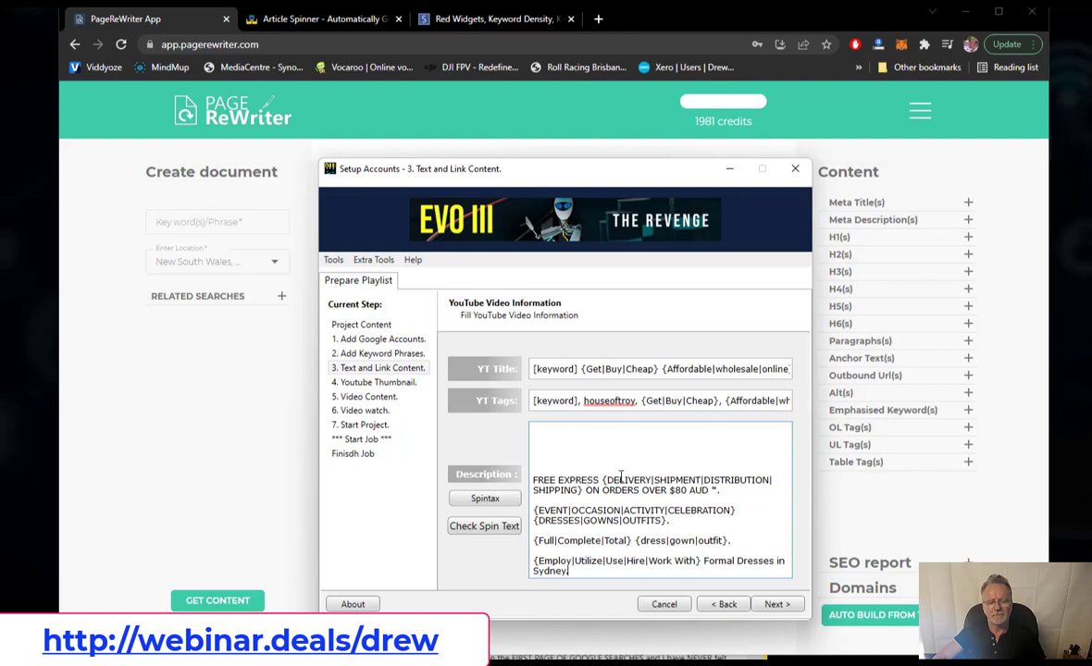
left_click(484, 525)
left_click(417, 439)
left_click(418, 440)
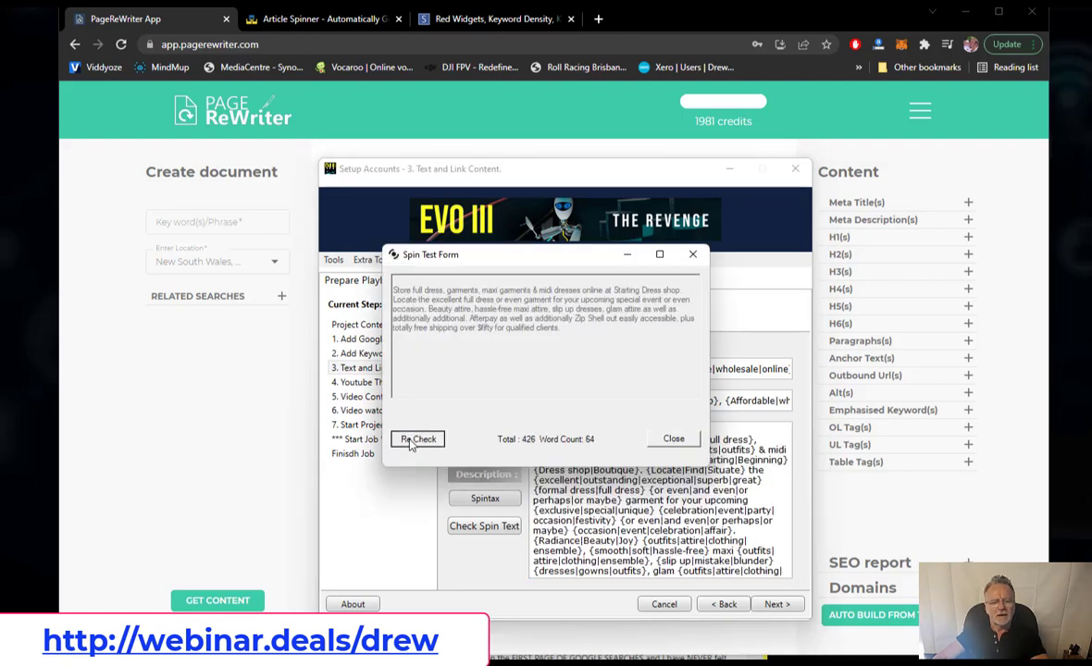
left_click(417, 439)
left_click(413, 441)
left_click(414, 440)
left_click(414, 441)
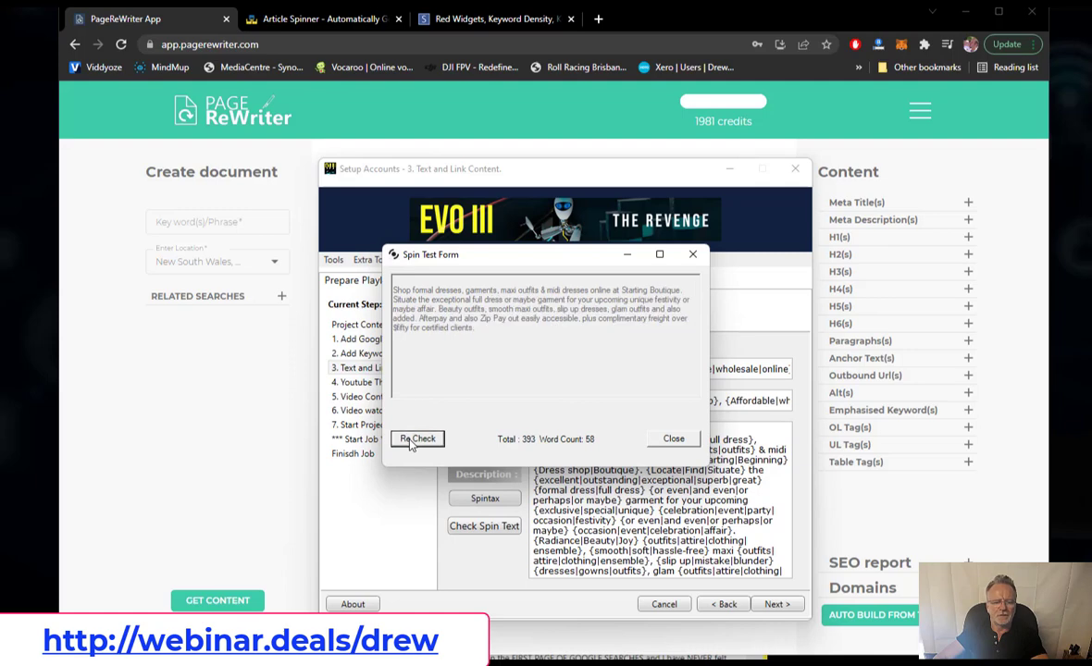
left_click(414, 441)
left_click(413, 440)
left_click(414, 440)
left_click(413, 440)
left_click(414, 441)
left_click(413, 440)
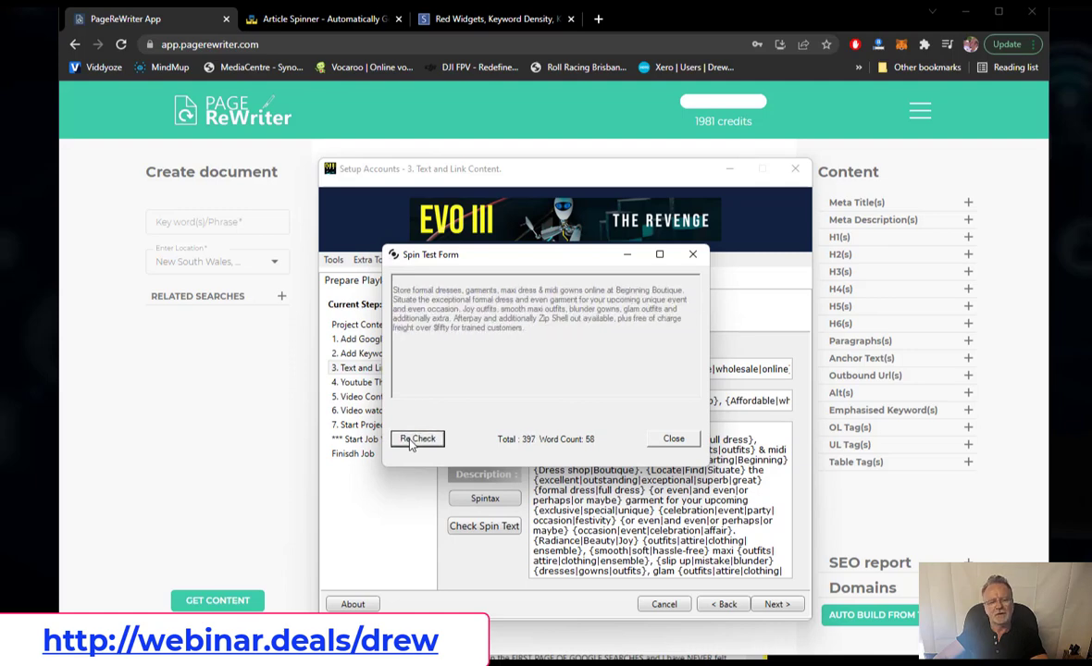
left_click(414, 440)
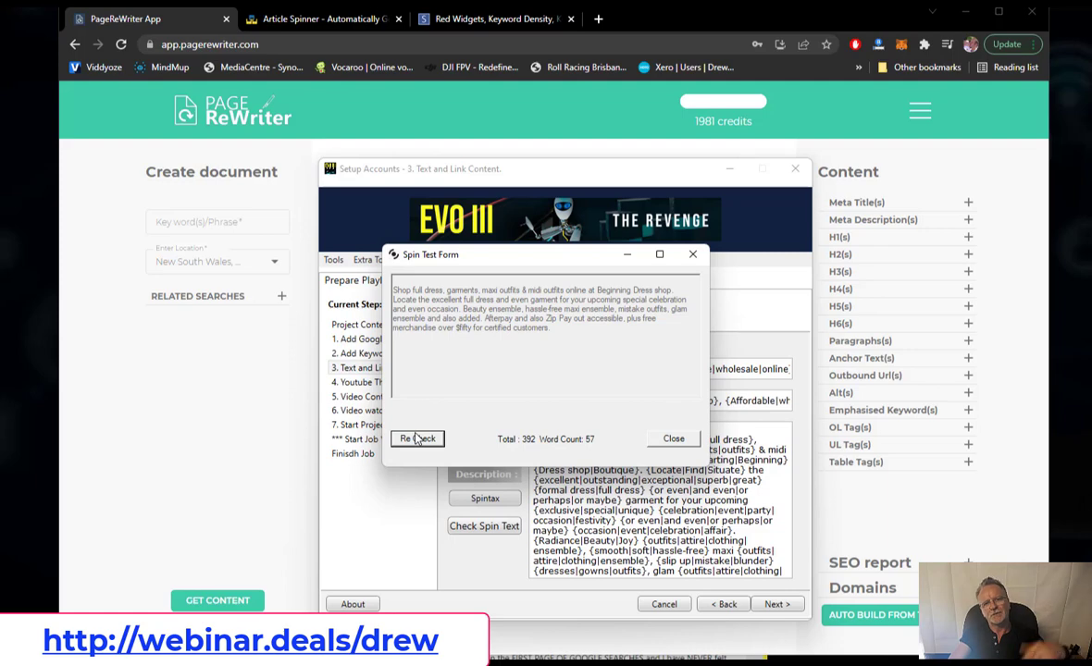
- Close the spin preview and clear all text from the YouTube description box
left_click(683, 439)
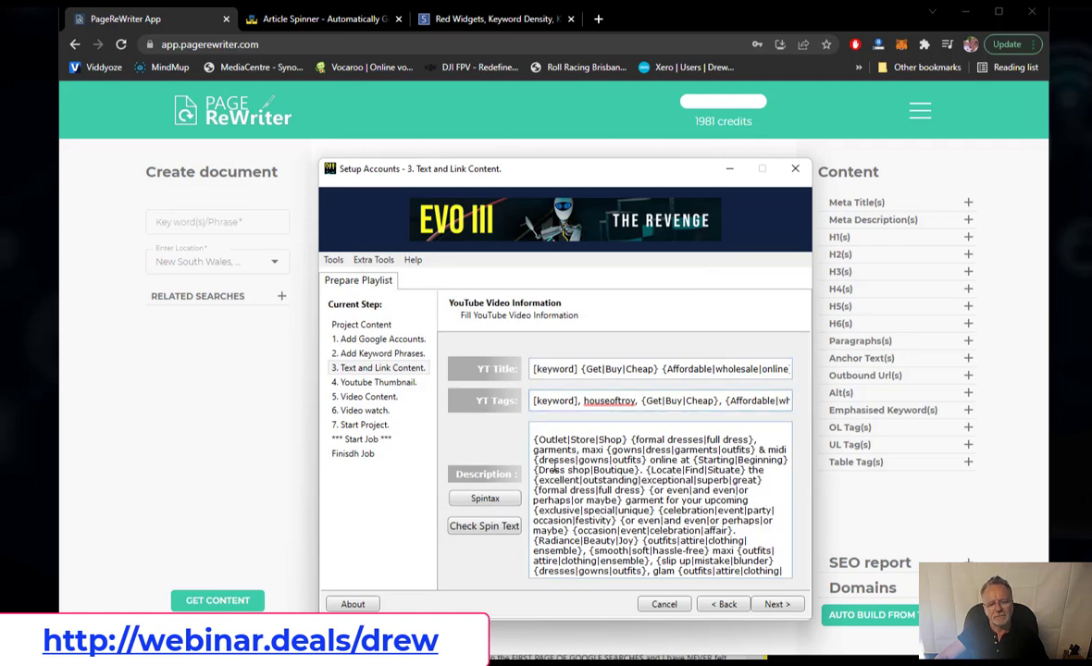
left_click(554, 469)
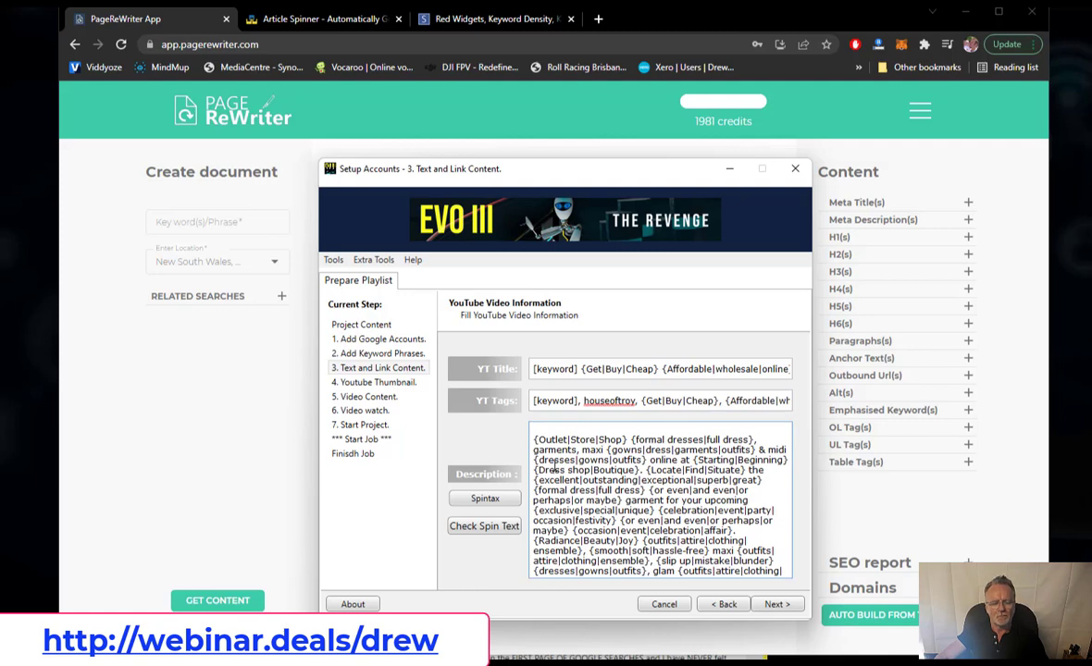
key("ctrl+a")
key("Delete")
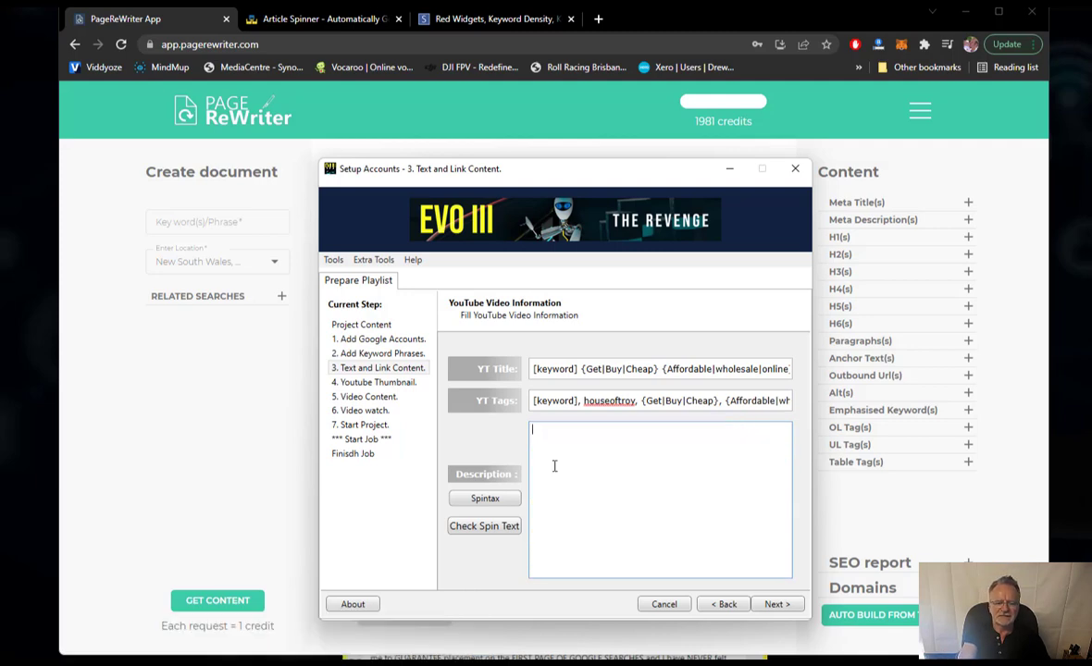
key("alt+Tab")
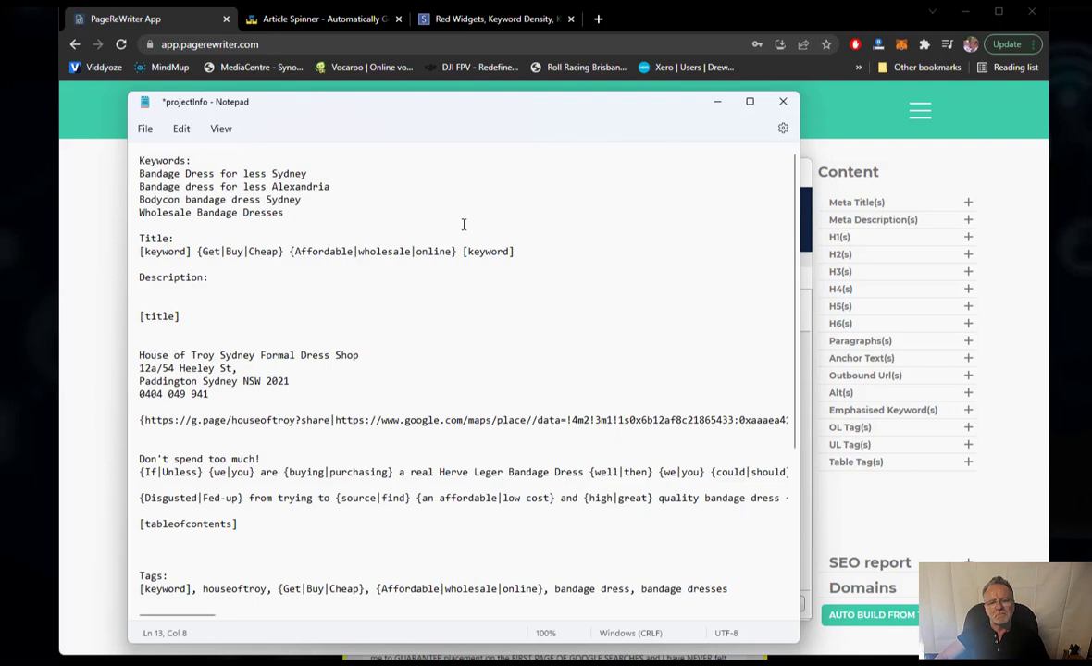
key("ctrl+End")
key("Return")
key("Return")
key("Return")
key("Return")
key("Return")
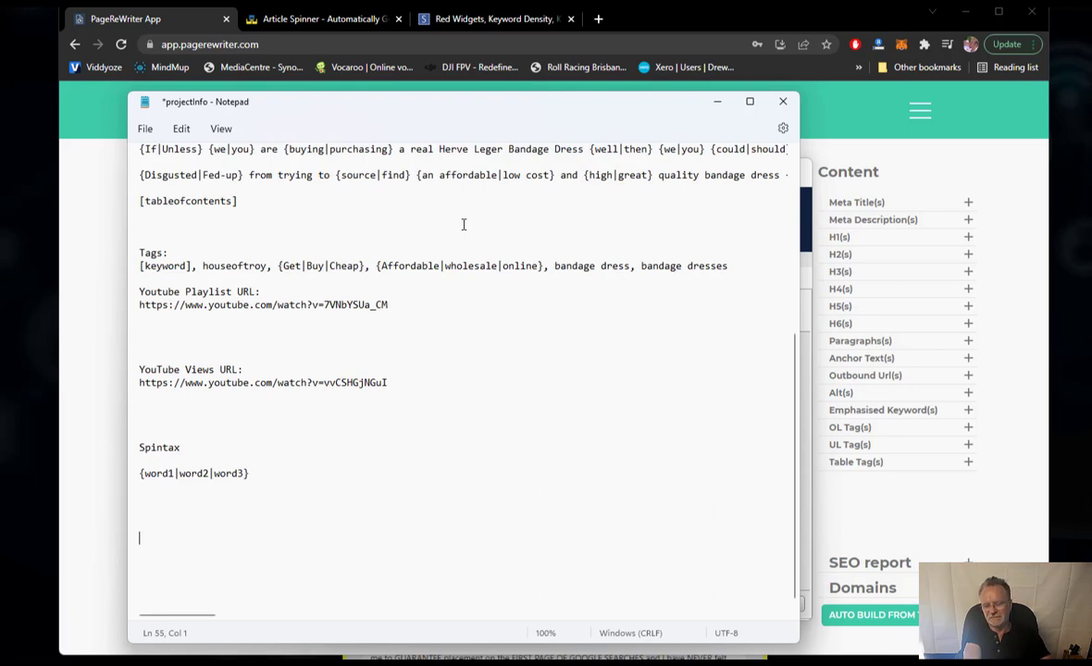
type("home.com")
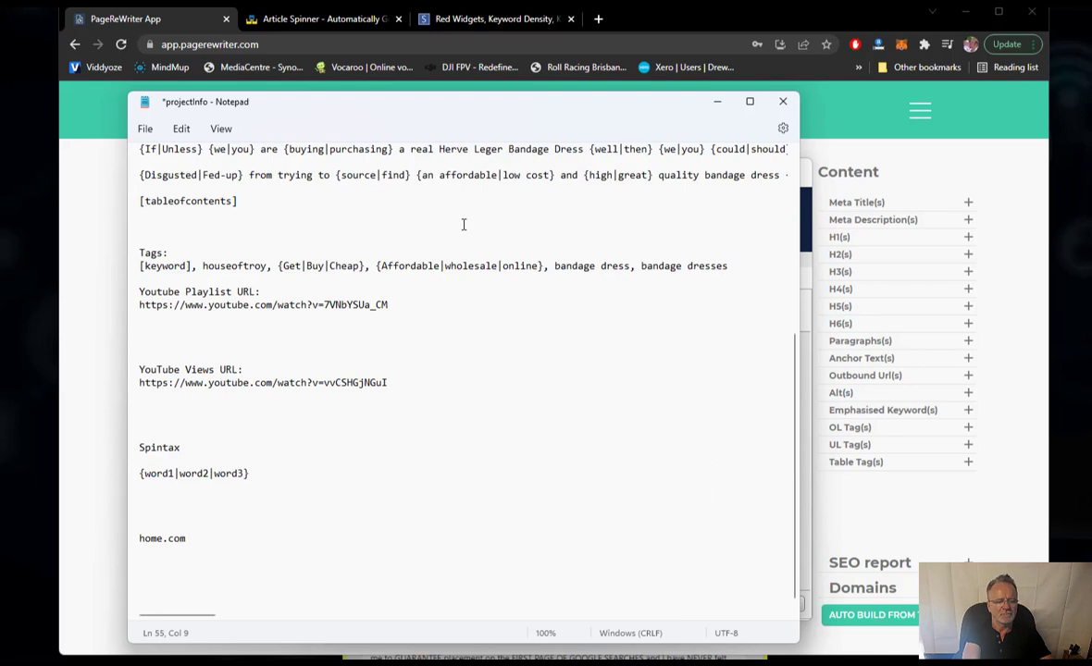
type("http")
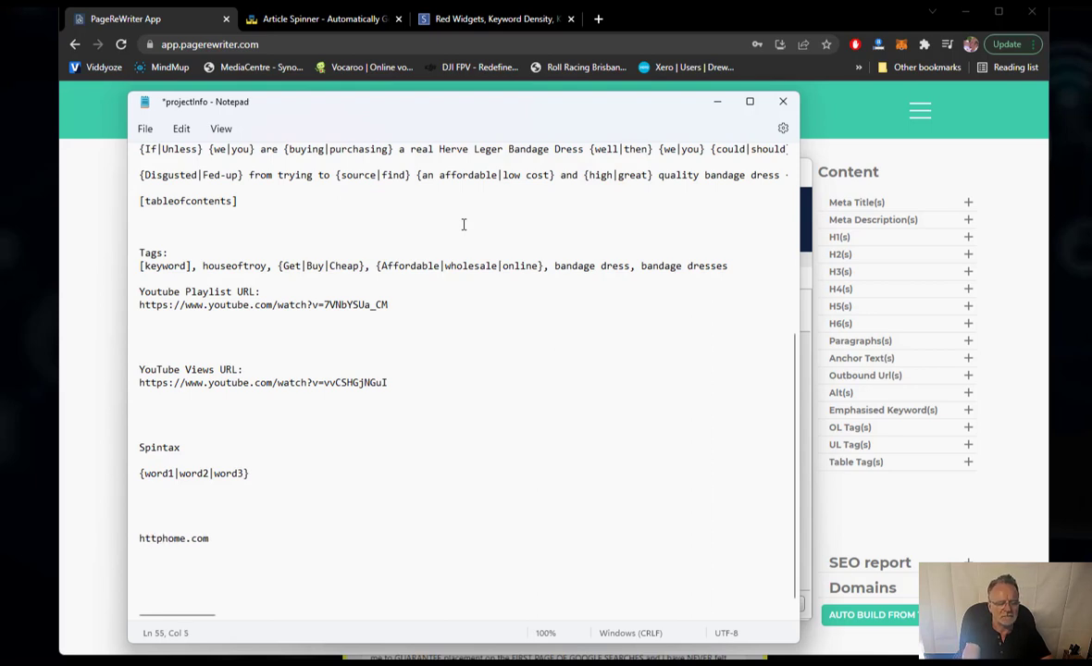
type("://")
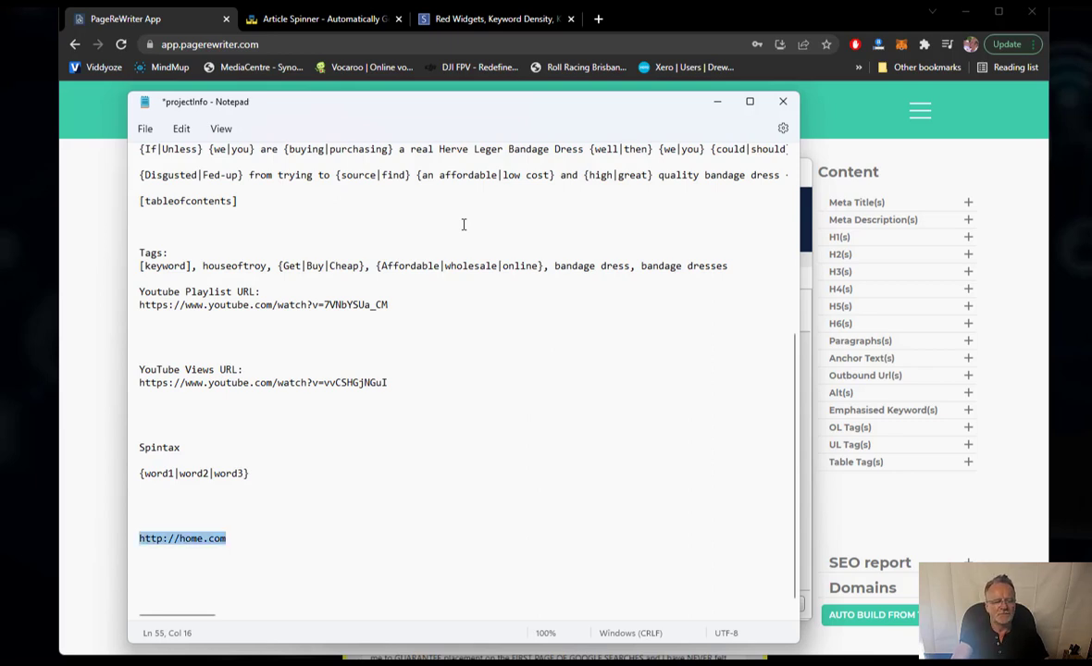
key("End")
key("Return")
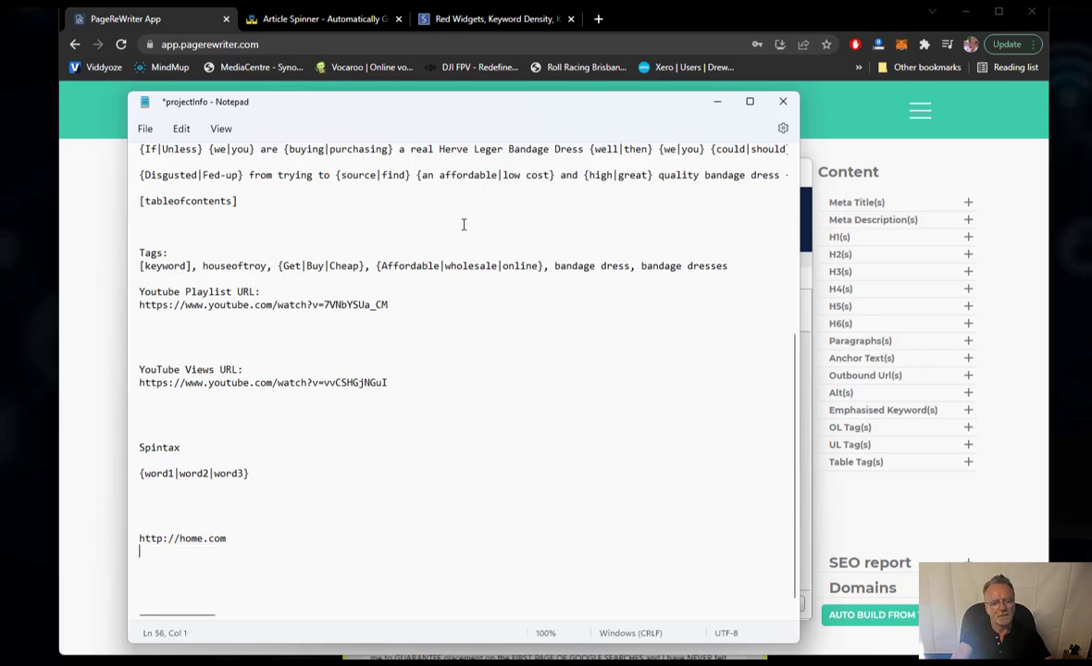
type("http://home.com")
type("/")
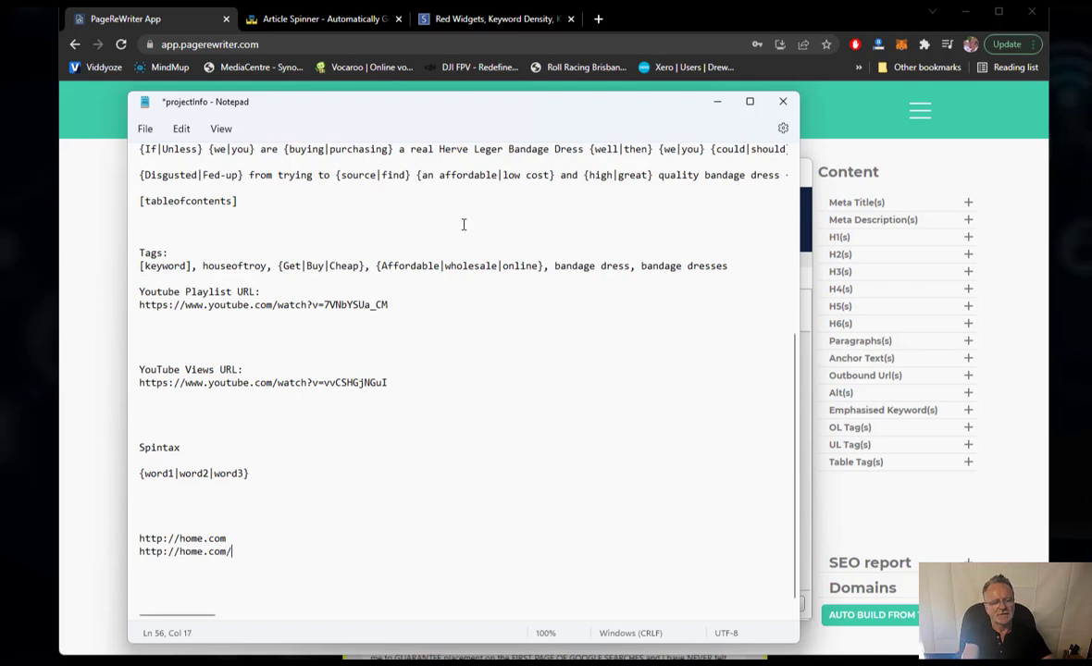
type("index.php")
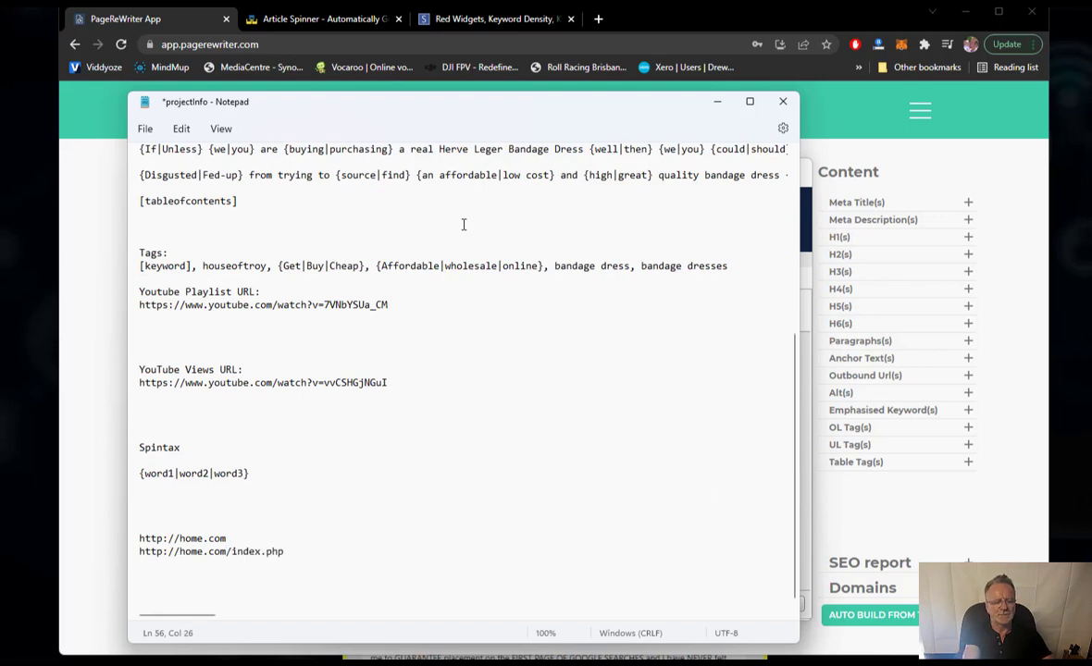
key("Return")
key("Return")
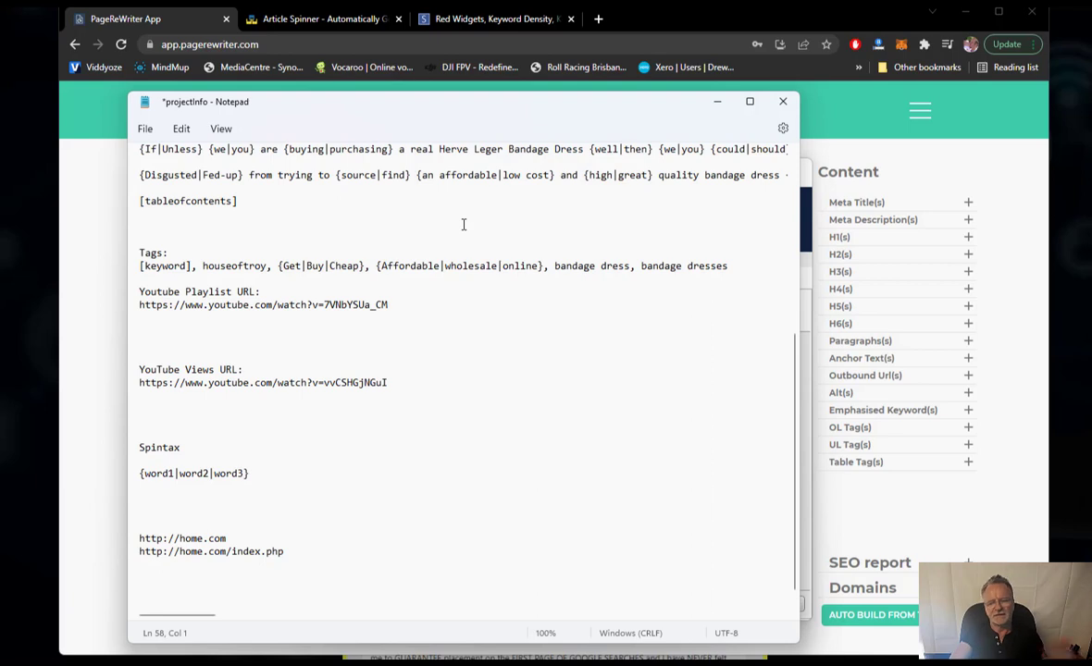
key("BackSpace")
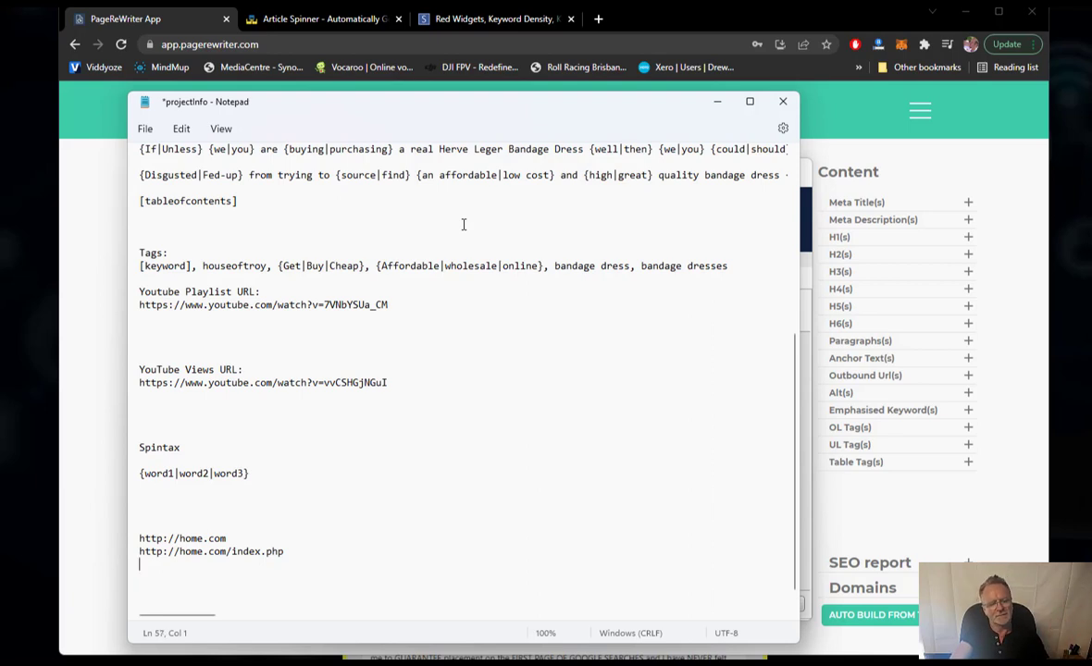
type("http")
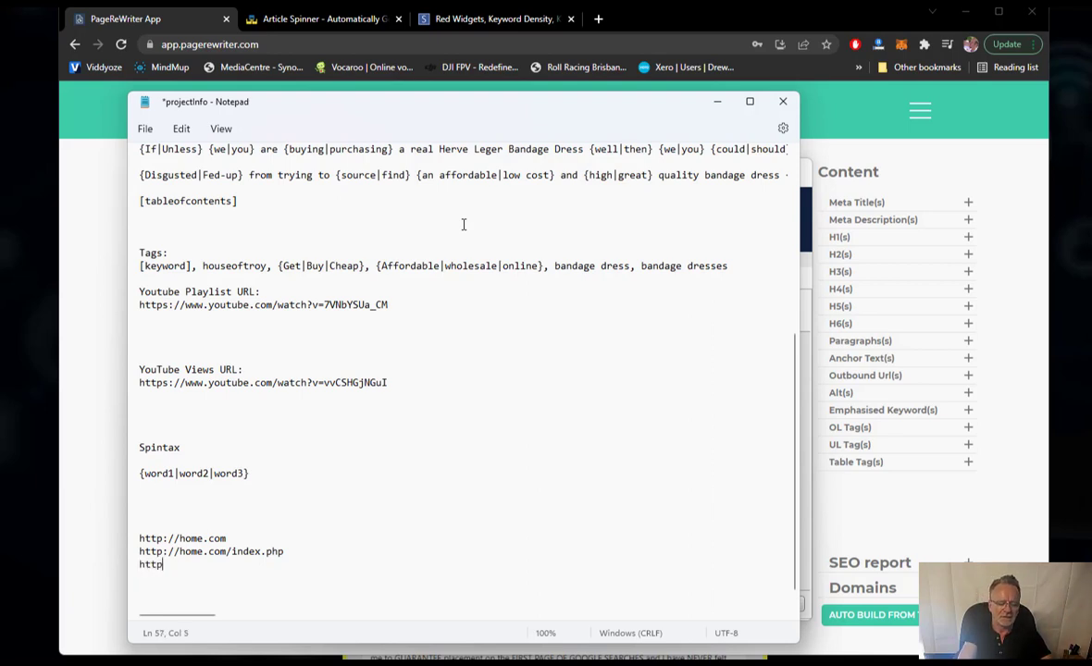
type("s://home.co")
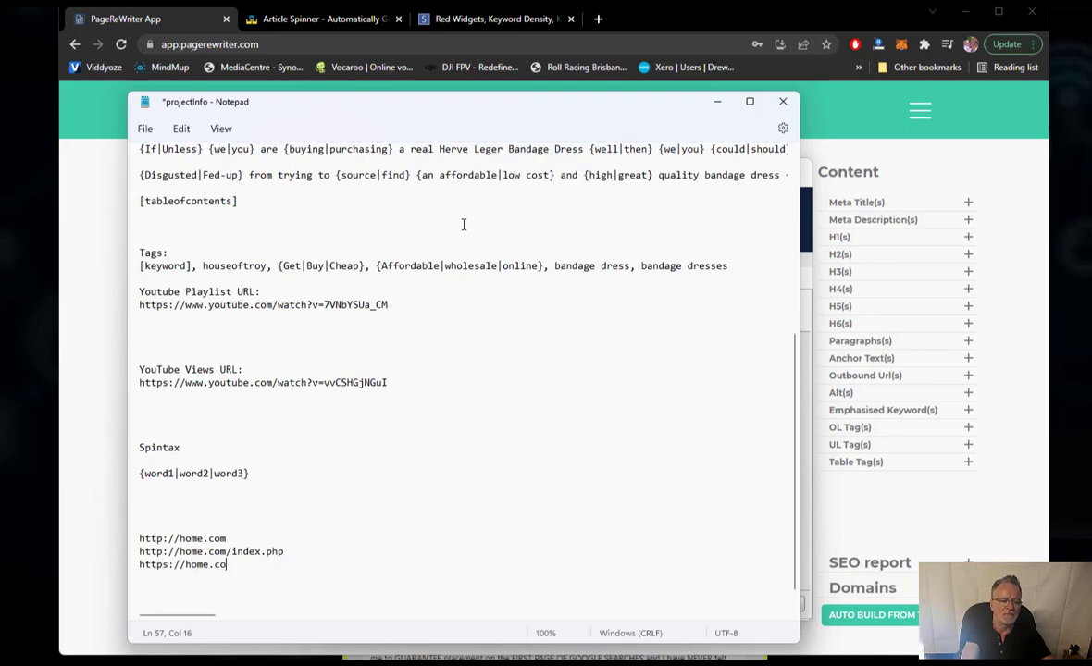
type("m/index.php")
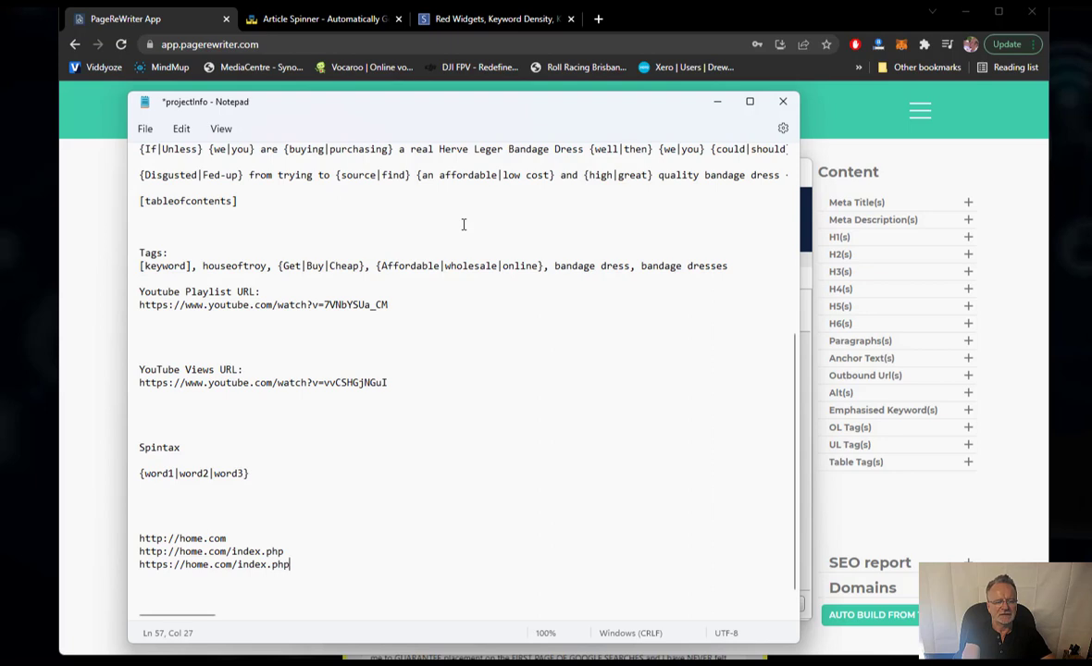
key("Return")
key("Up")
key("shift+Down")
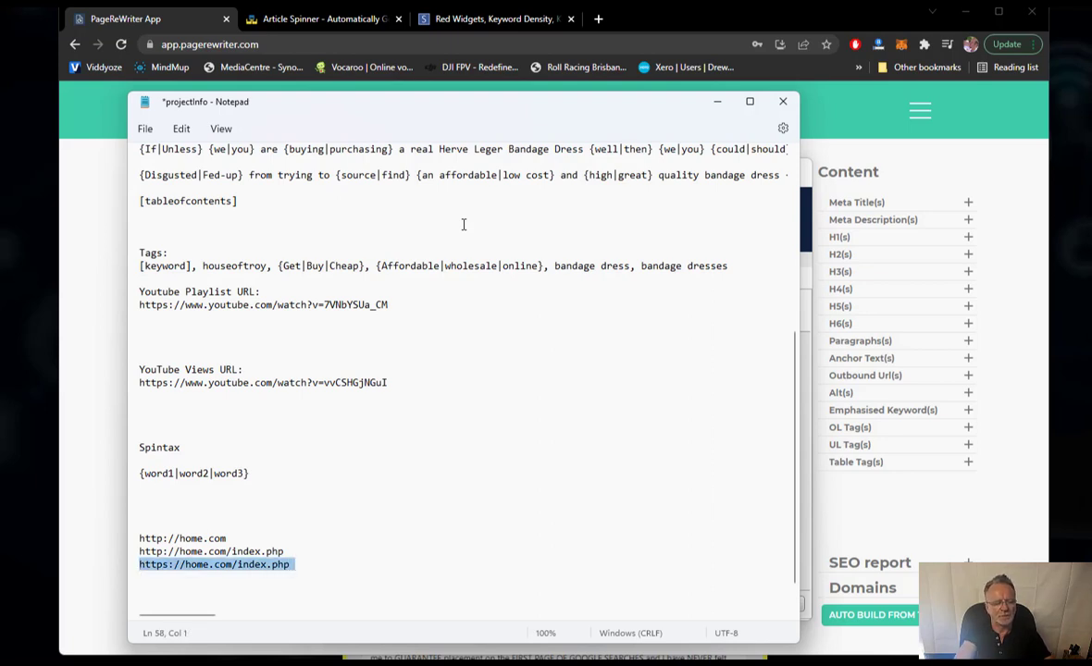
key("ctrl+c")
key("ctrl+v")
key("ctrl+v")
key("Left")
key("Left")
key("Left")
key("Left")
key("Left")
key("Left")
key("Left")
key("Left")
key("Left")
key("Left")
key("Left")
key("Left")
key("Left")
key("Left")
key("Left")
key("Left")
key("Left")
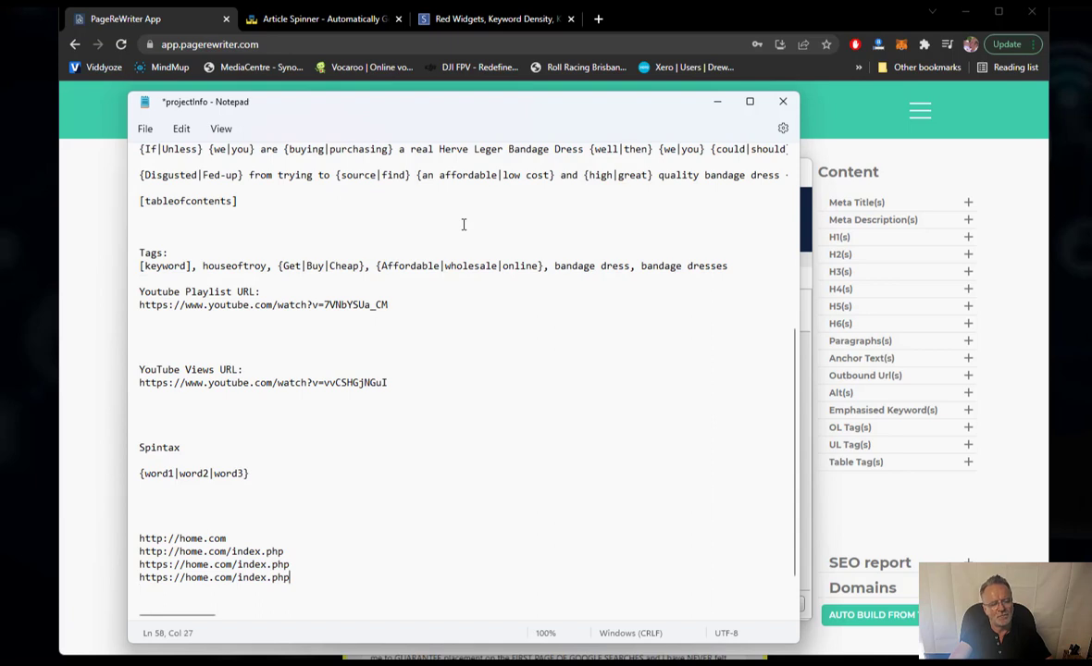
key("Left")
key("Left")
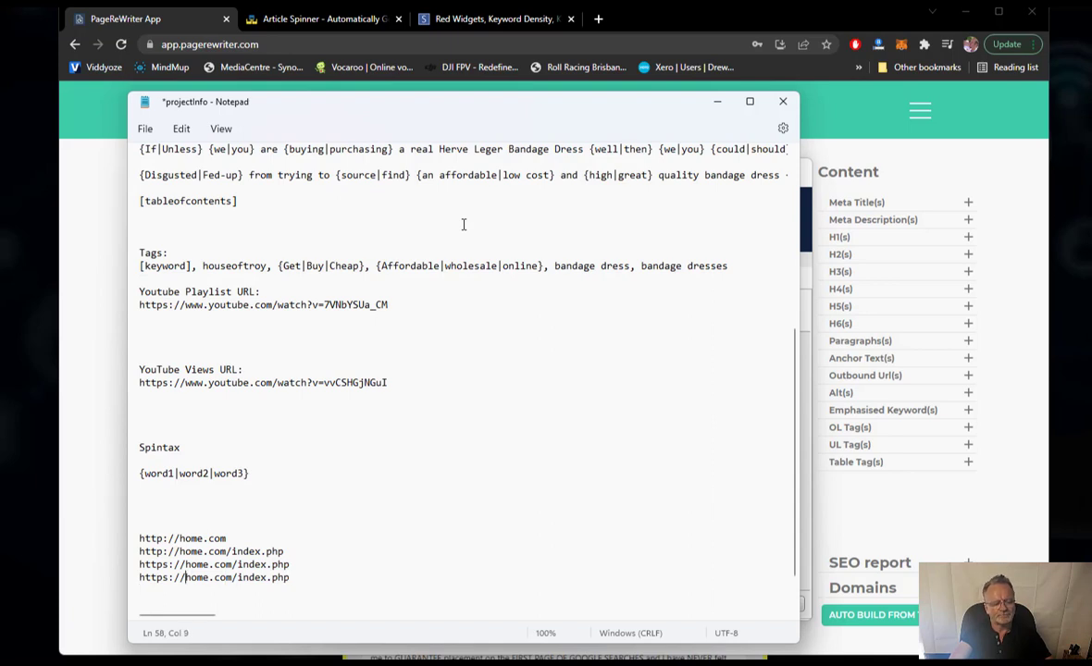
type("www.")
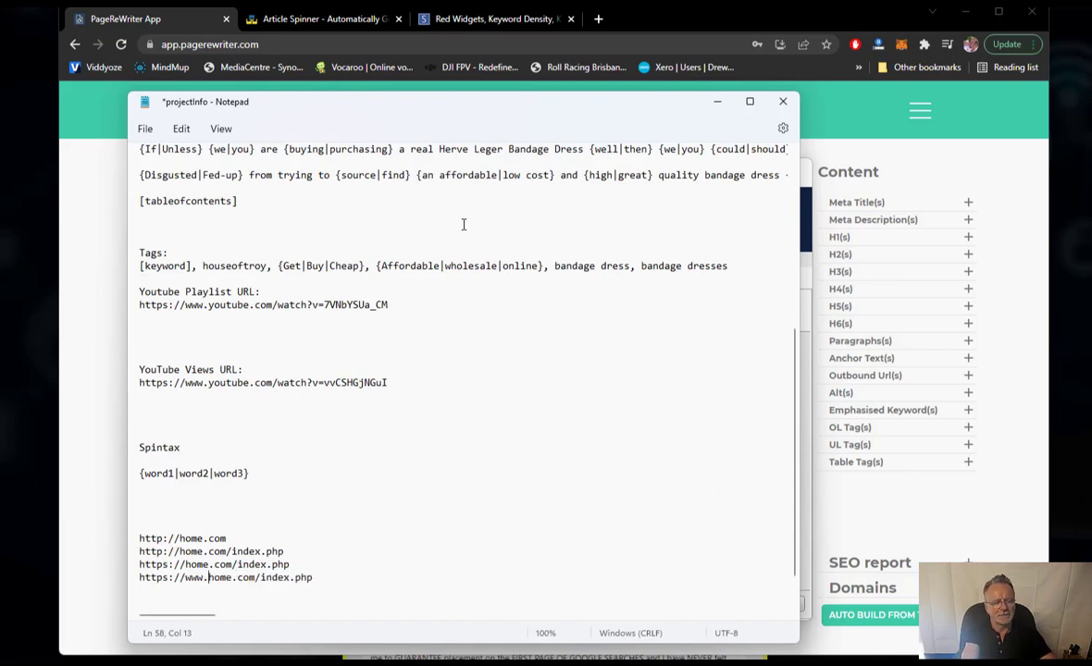
key("Home")
key("shift+Down")
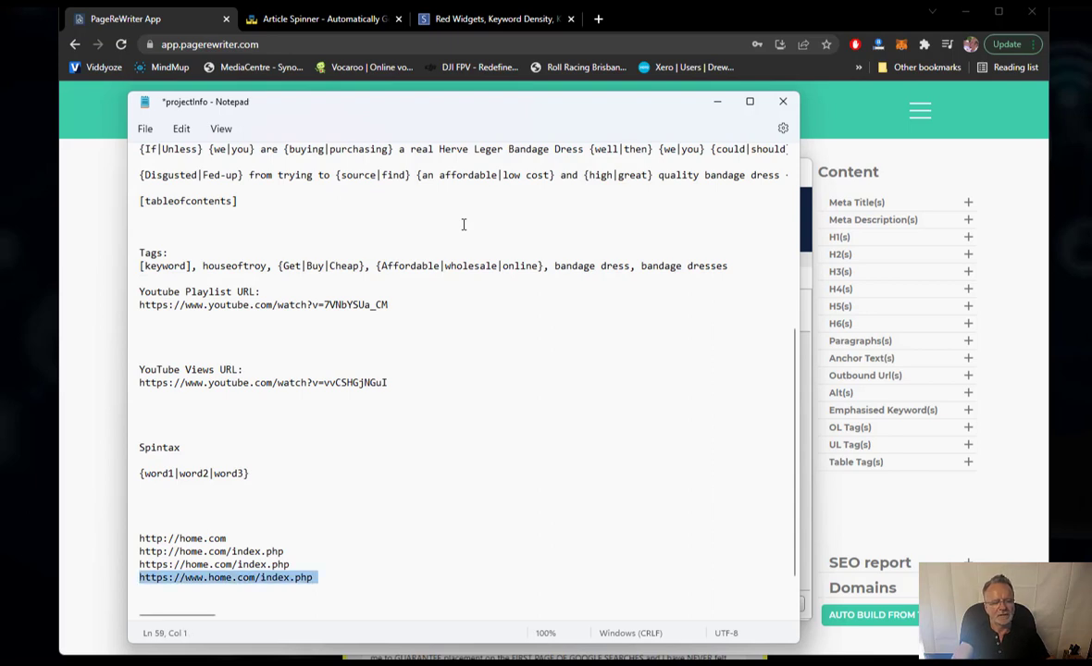
key("ctrl+c")
key("ctrl+v")
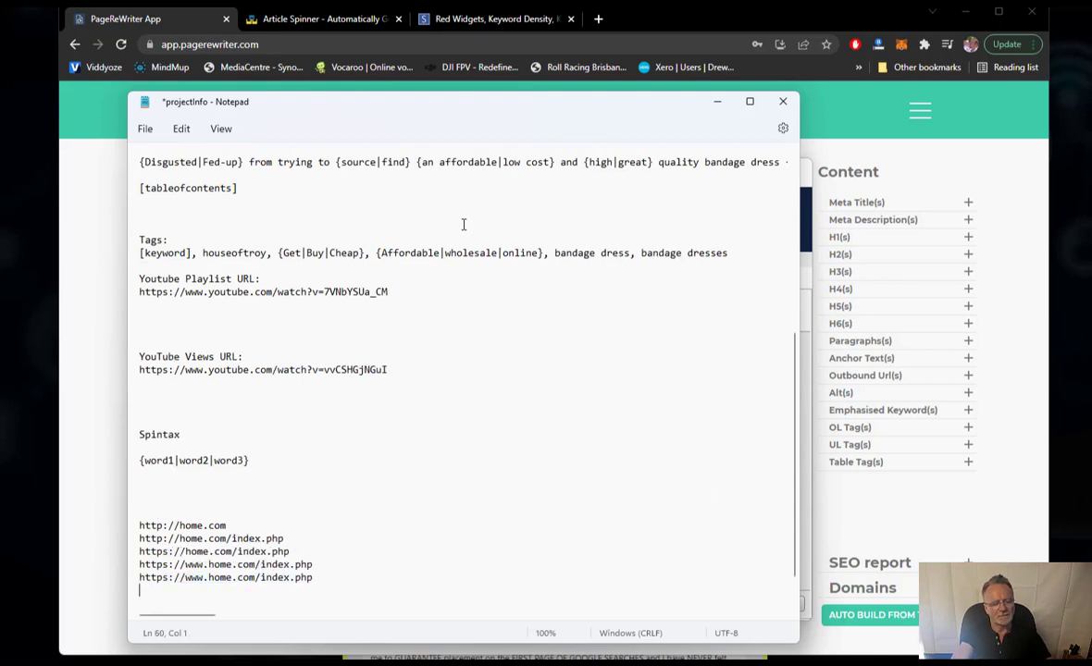
key("BackSpace")
key("BackSpace")
key("BackSpace")
key("BackSpace")
key("BackSpace")
key("BackSpace")
key("BackSpace")
key("BackSpace")
key("BackSpace")
key("BackSpace")
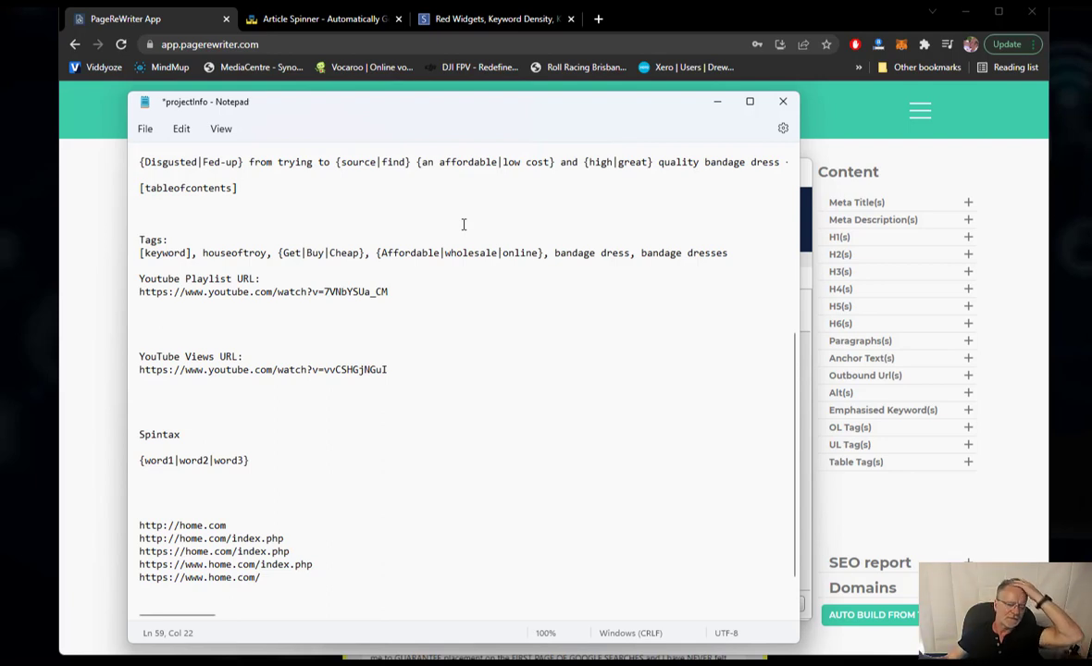
key("Up")
key("Up")
key("Up")
key("Up")
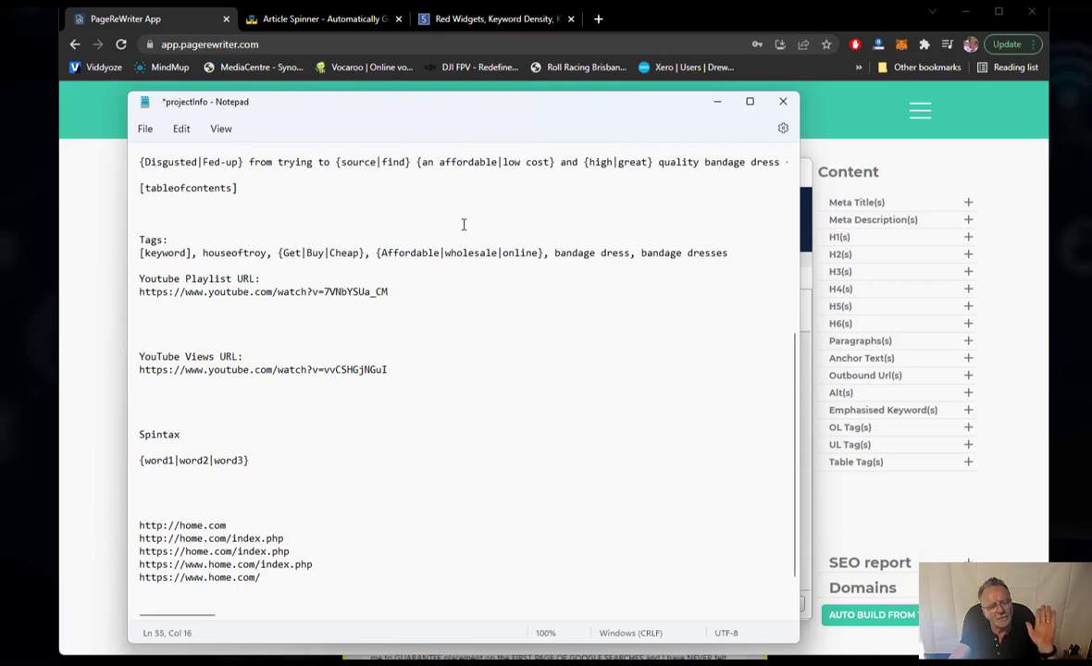
key("Home")
type("{")
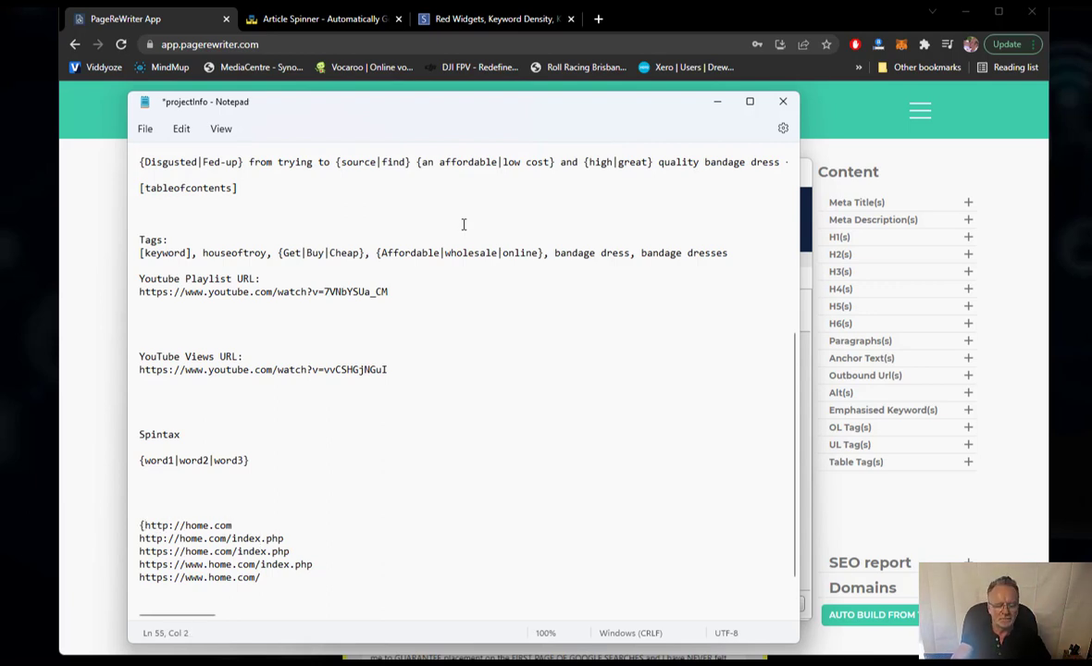
key("End")
type("|")
key("Delete")
key("End")
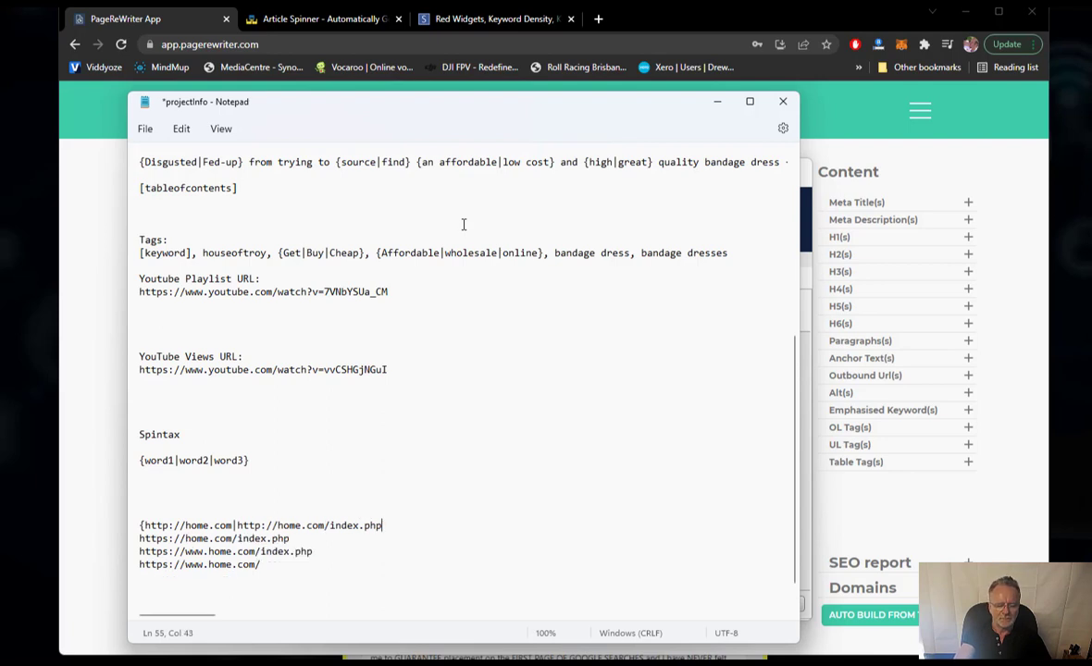
type("|")
key("Delete")
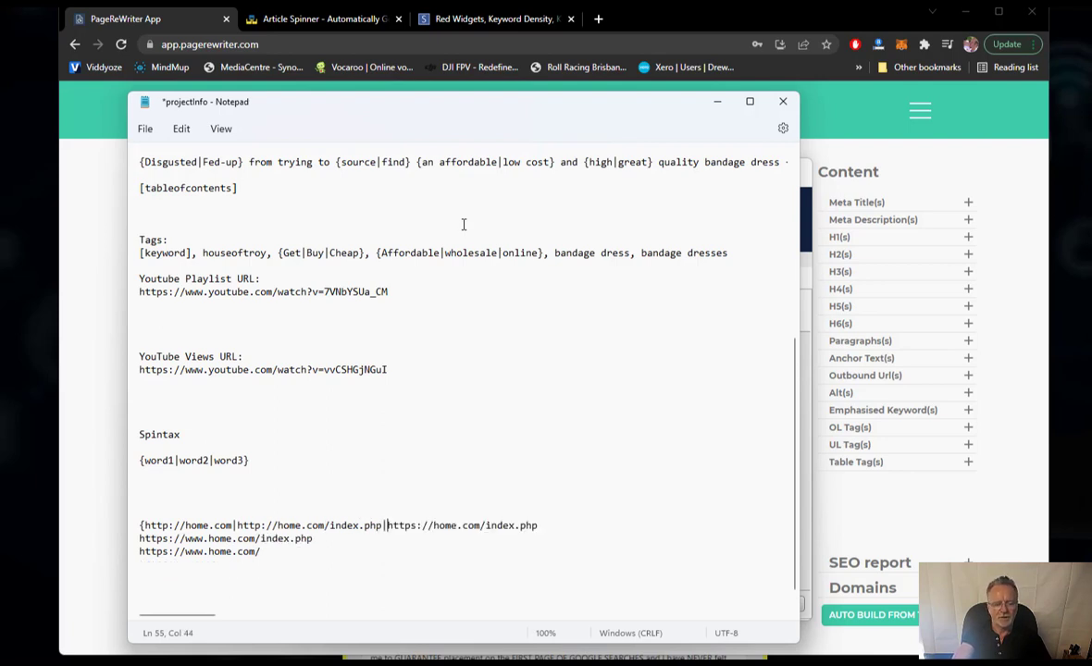
key("End")
type("|")
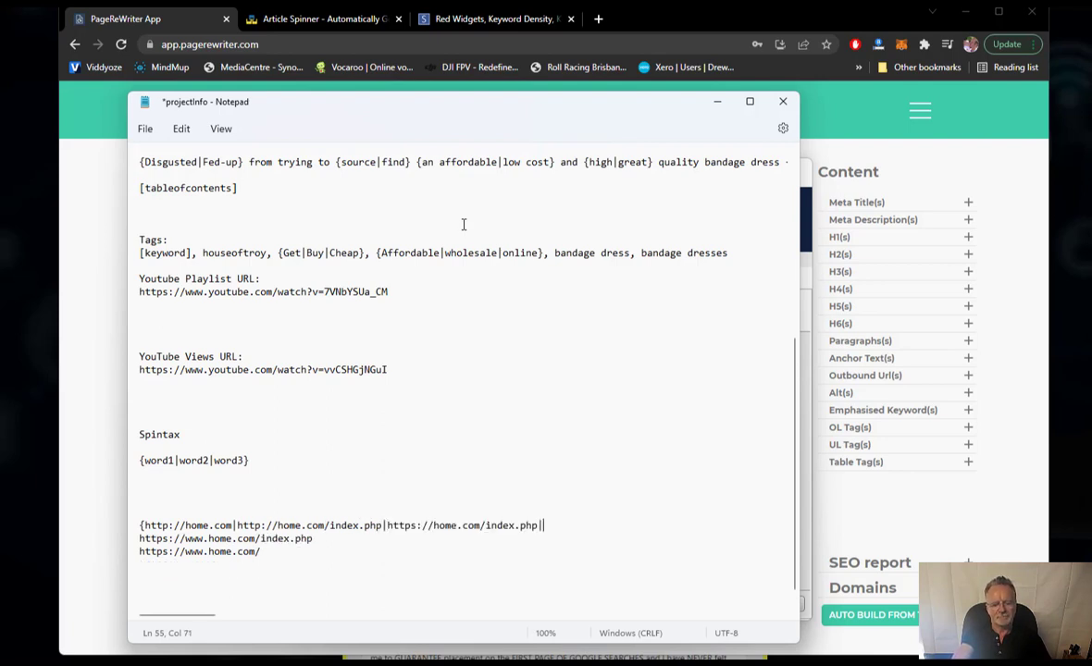
key("Delete")
key("End")
type("|")
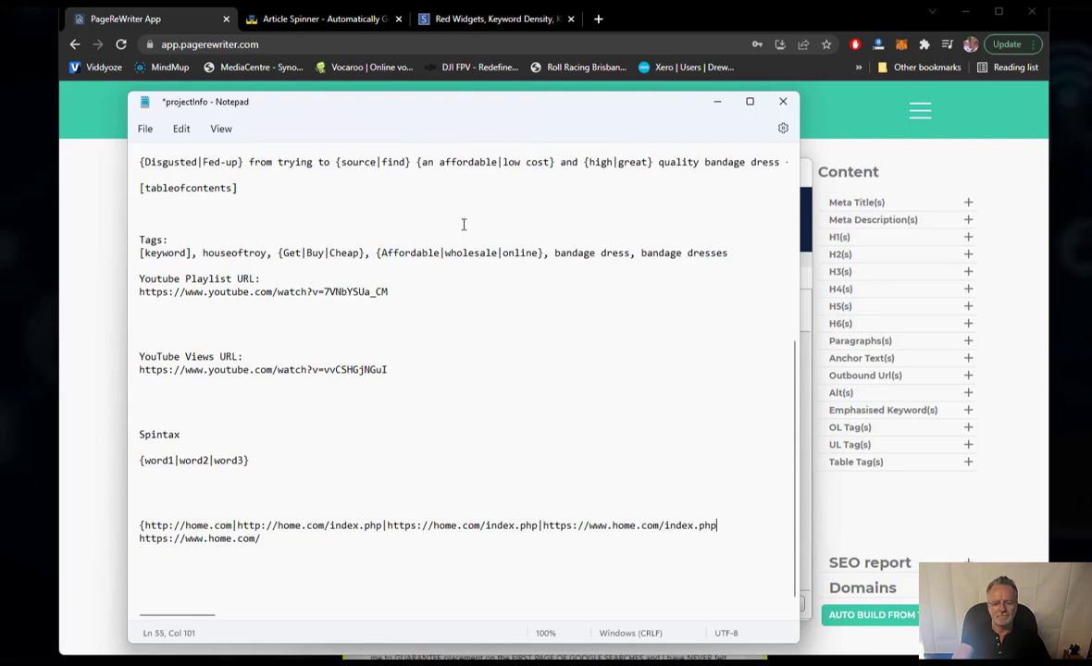
key("Delete")
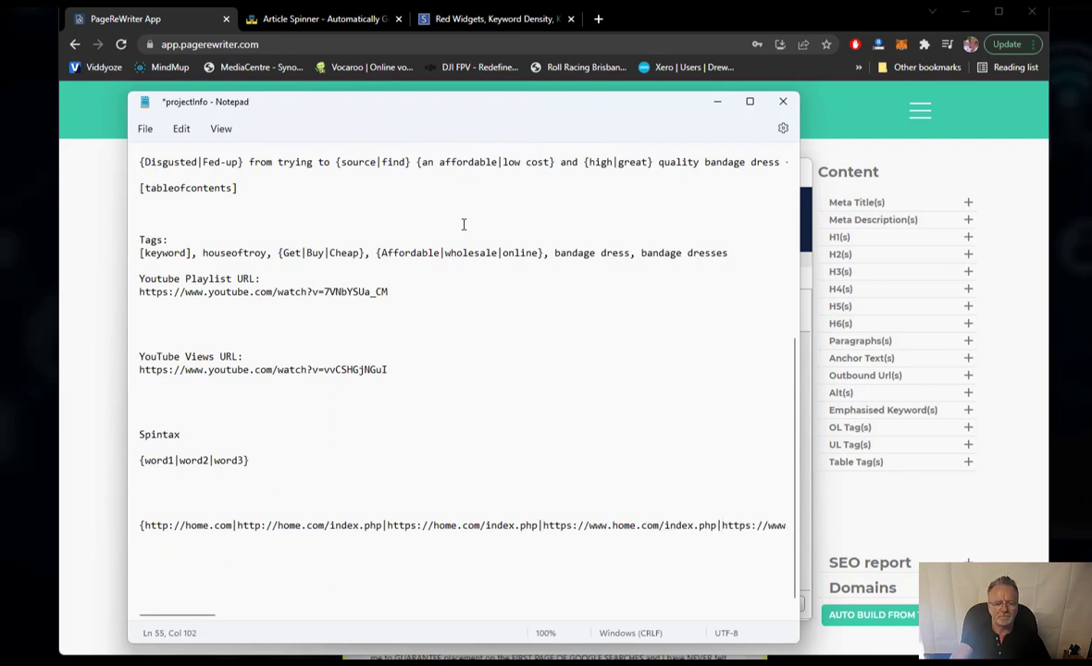
key("End")
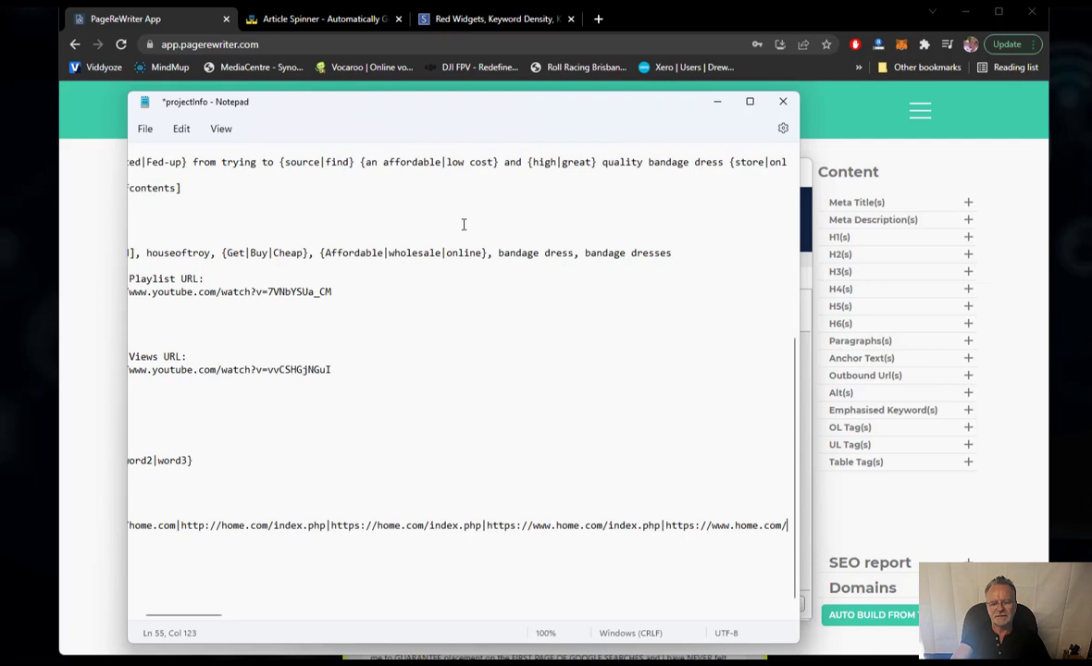
type("}")
key("Home")
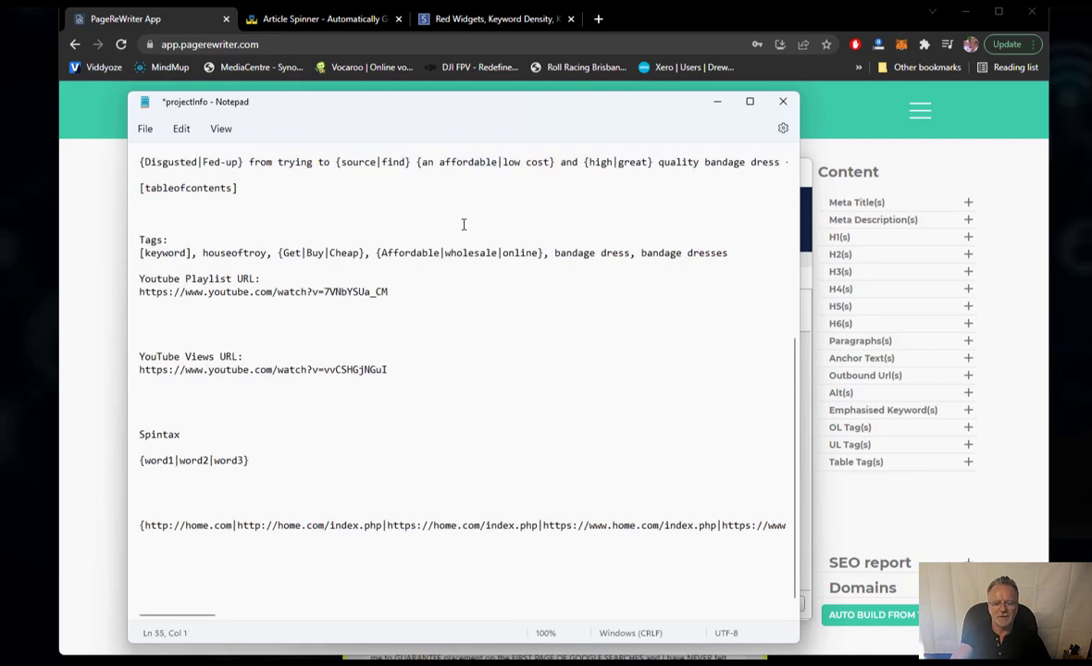
key("shift+Down")
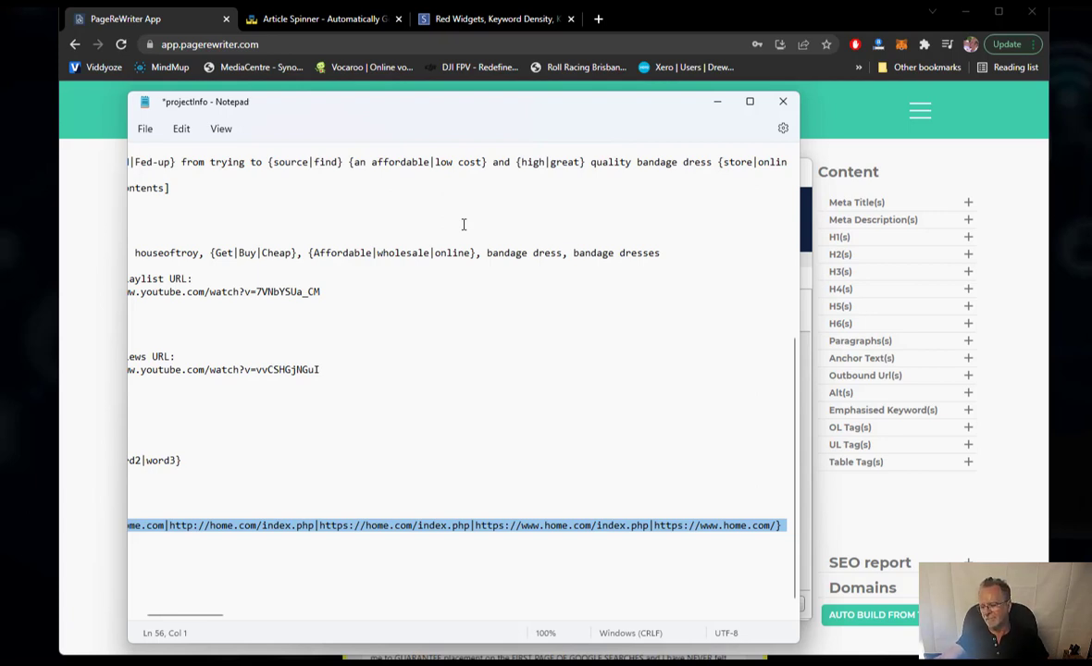
key("Down")
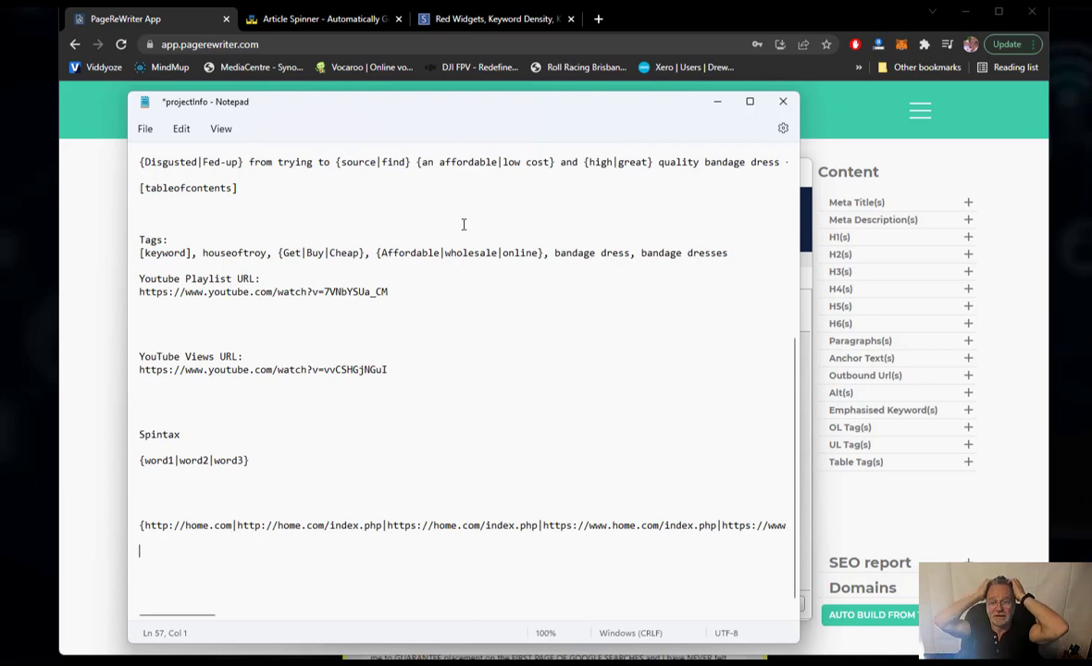
- Type home.com/product1/, home.com/product2/ and home.com/product3/ on three separate lines
type("h")
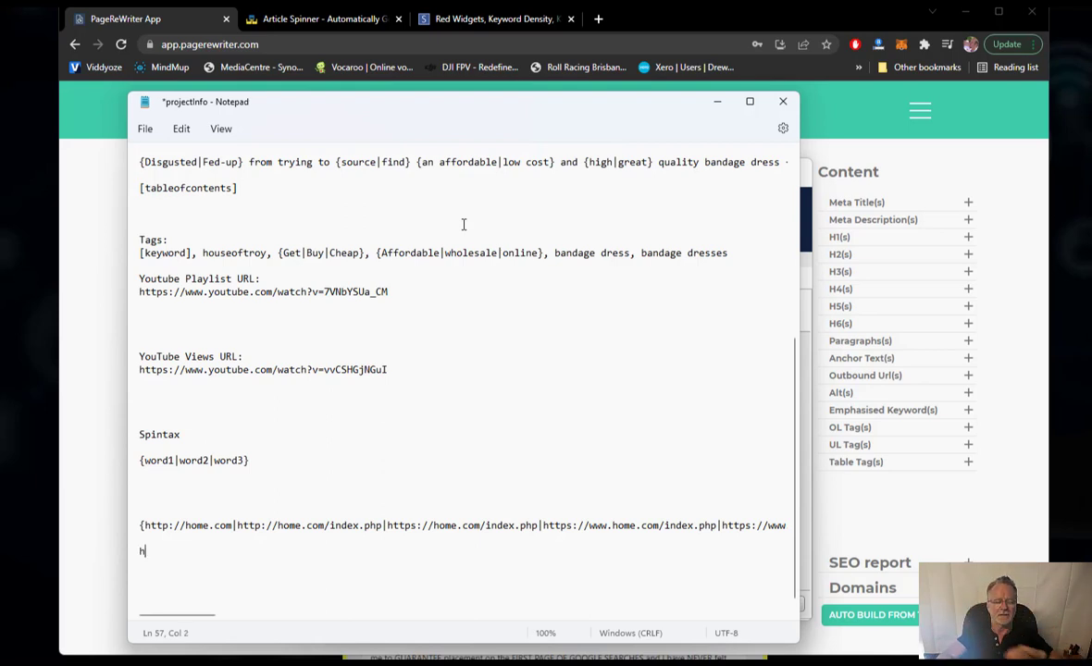
type("ome.com/")
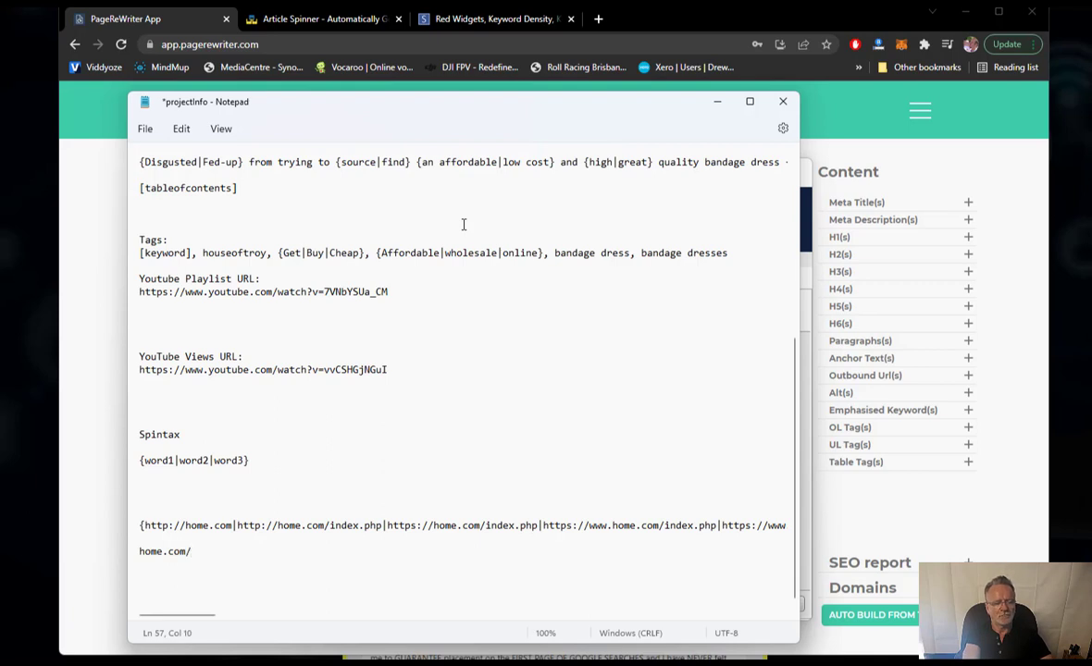
type("product")
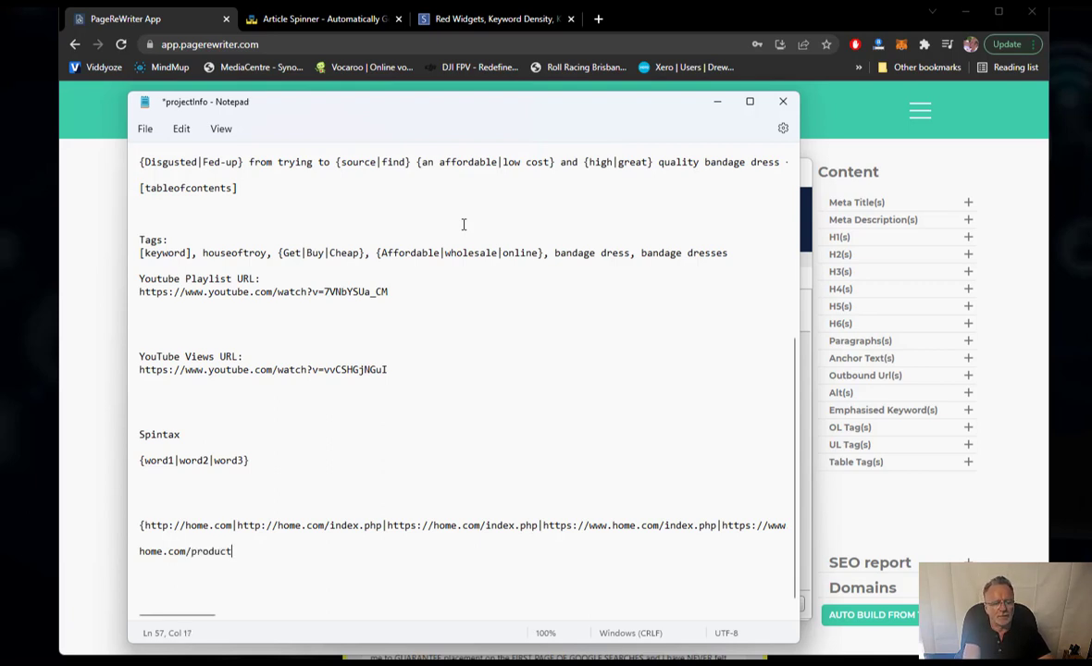
type("1/")
key("Return")
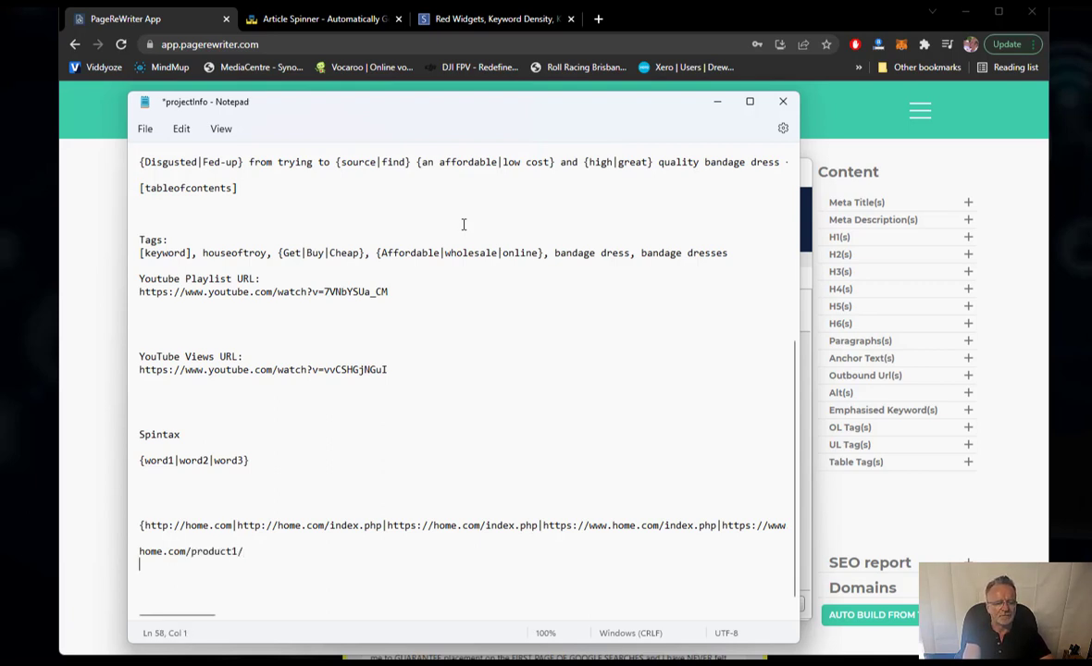
type("home.com/")
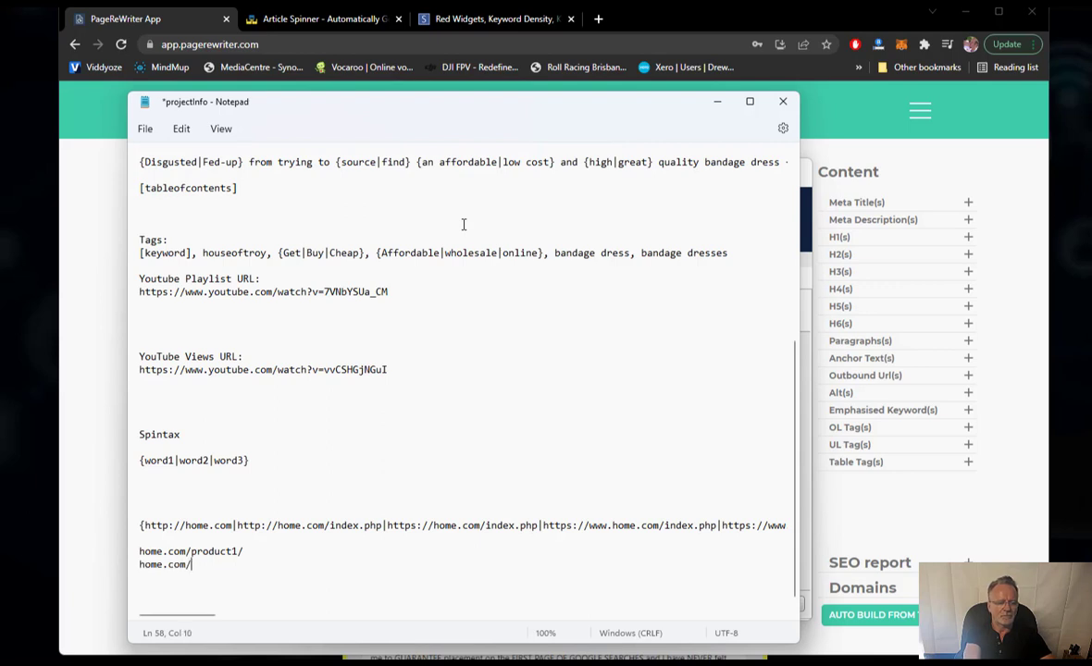
type("producc")
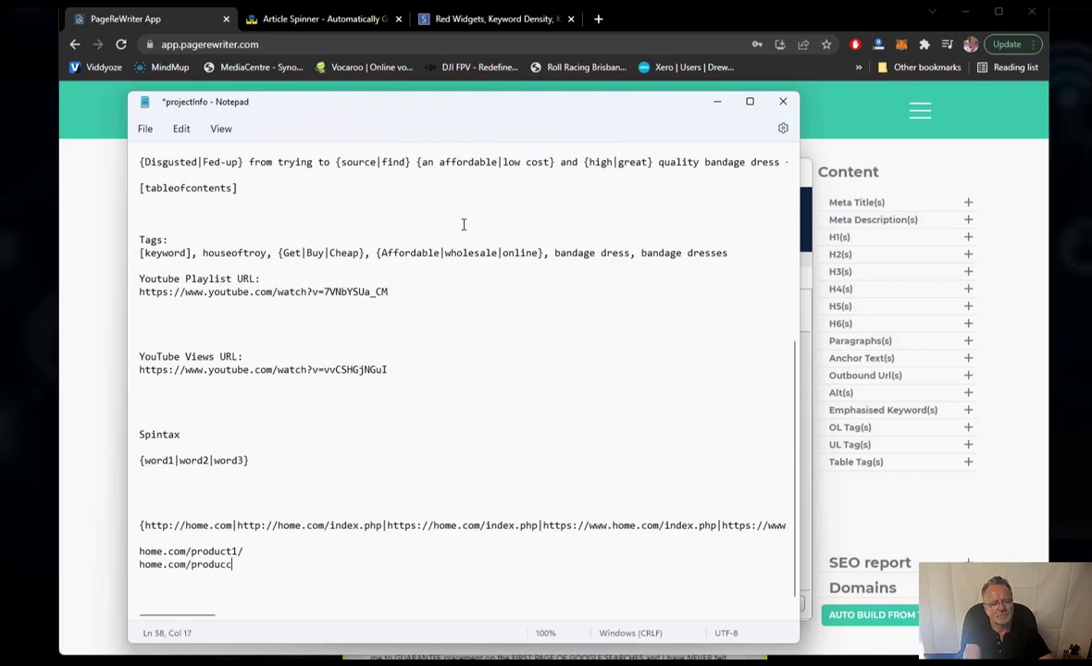
key("BackSpace")
type("t2")
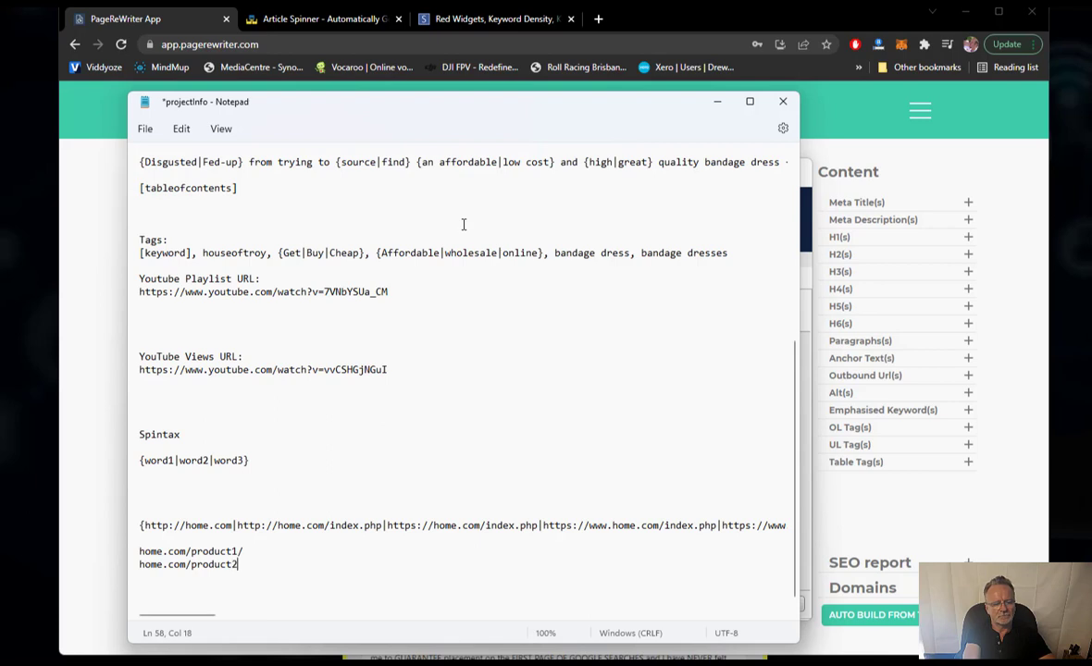
type("/")
key("Return")
type("h")
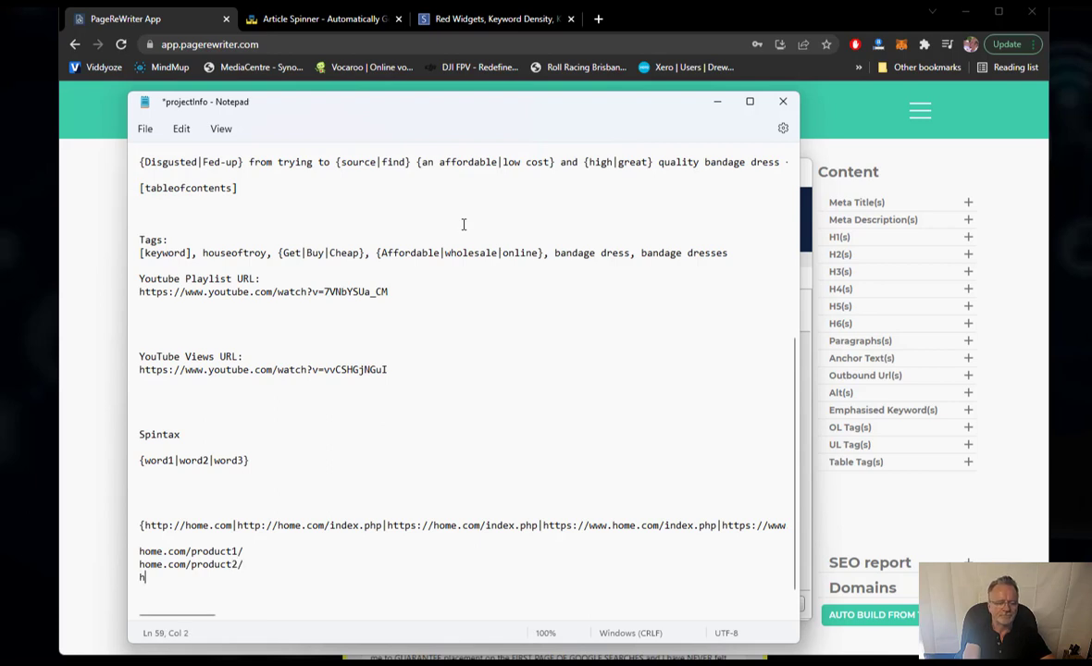
type("ome.com/pro")
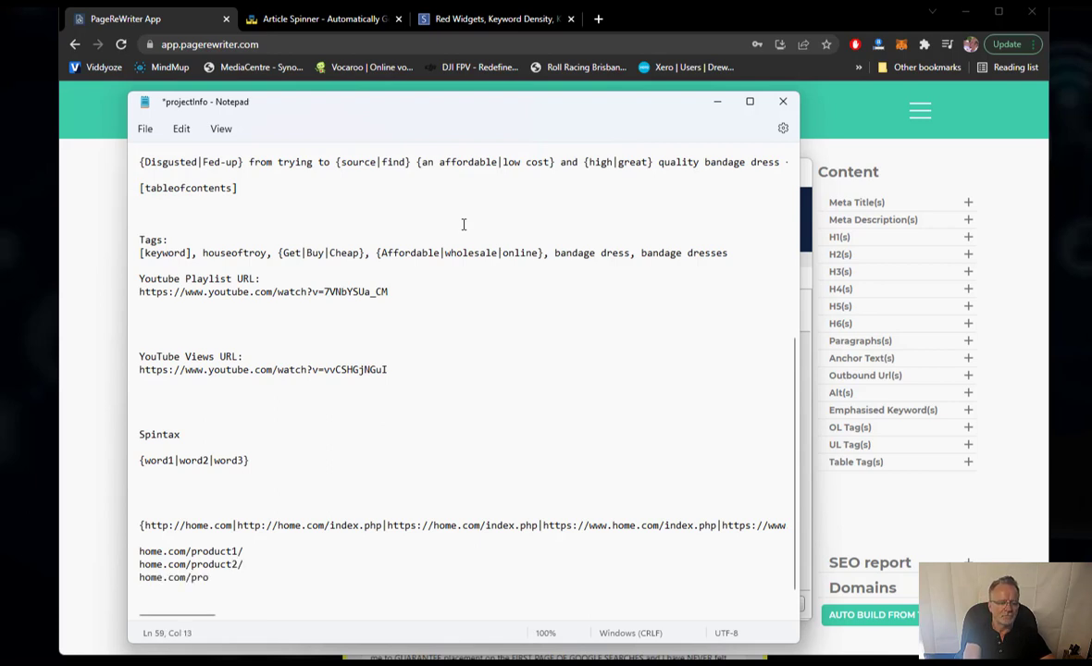
type("duct3/")
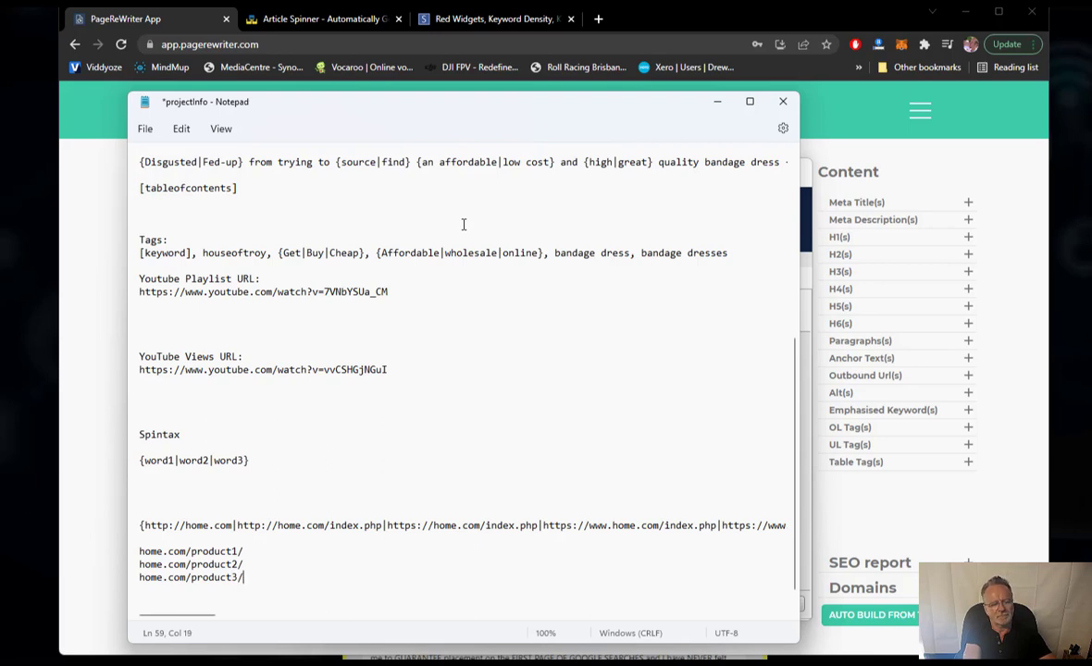
- Merge the three product URLs into one spintax line wrapped in braces and separated by pipes
key("Up")
key("Up")
key("Home")
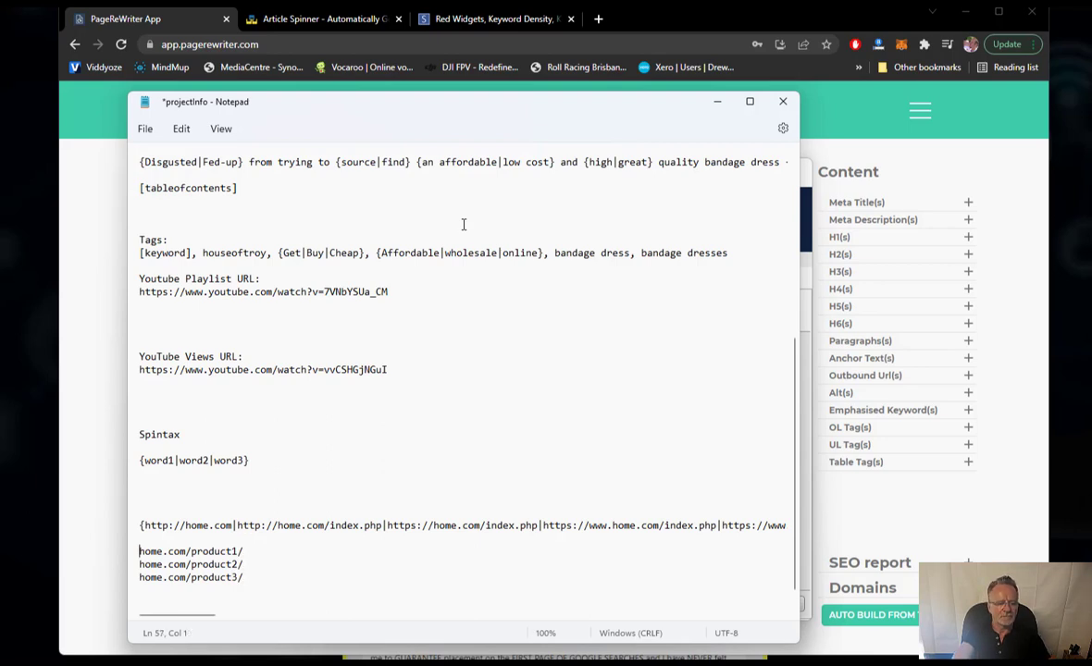
type("{")
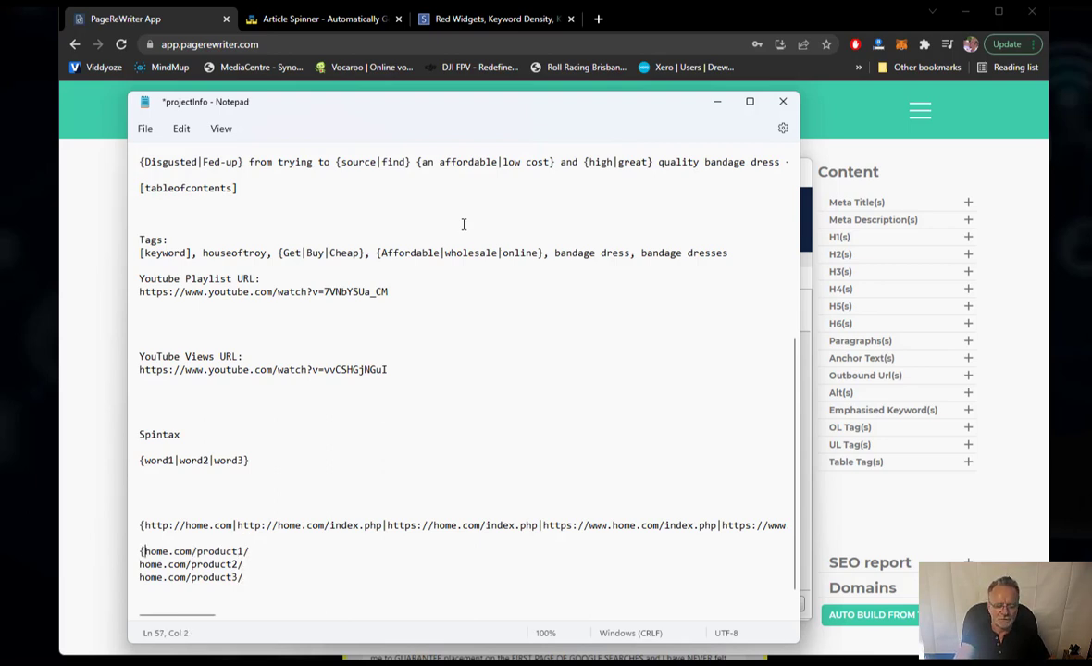
key("End")
type("|")
key("Delete")
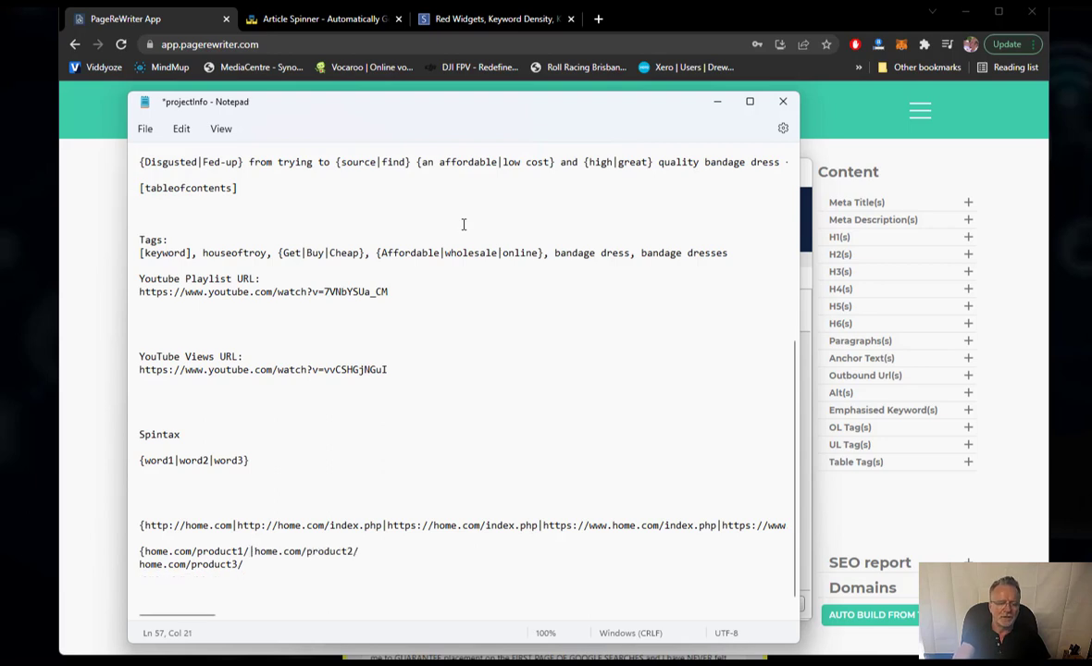
key("End")
type("|")
key("Delete")
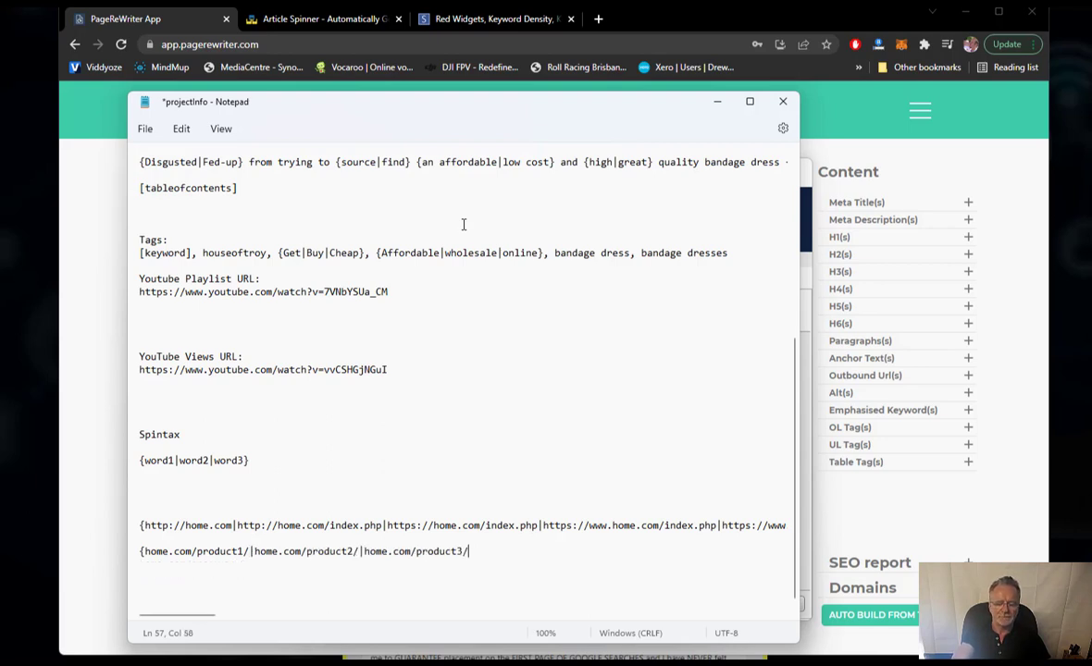
type("}")
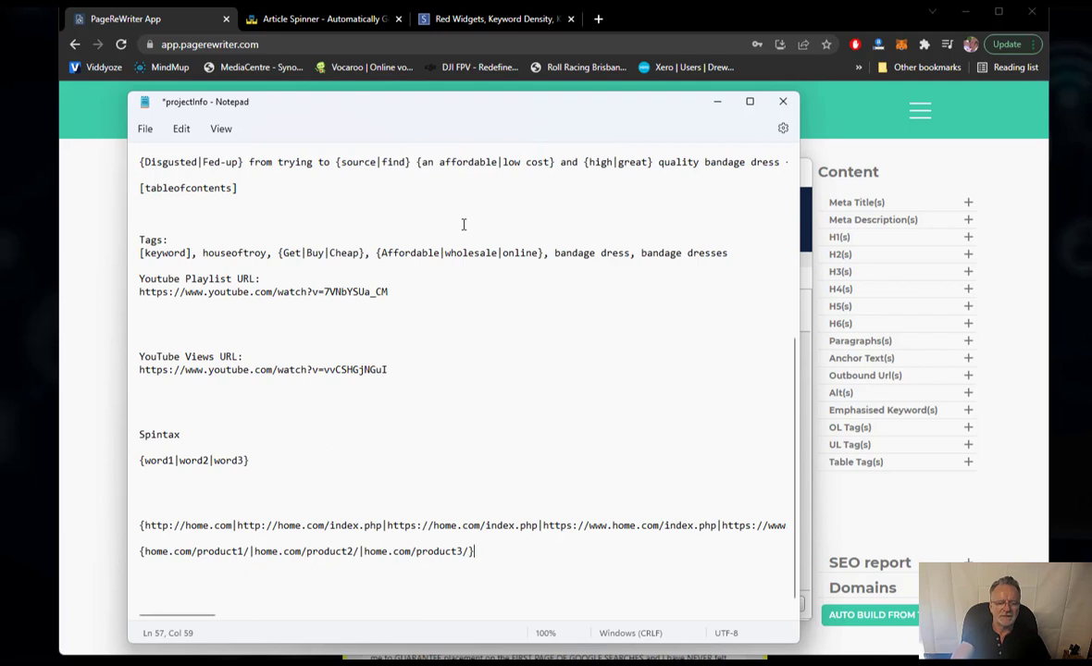
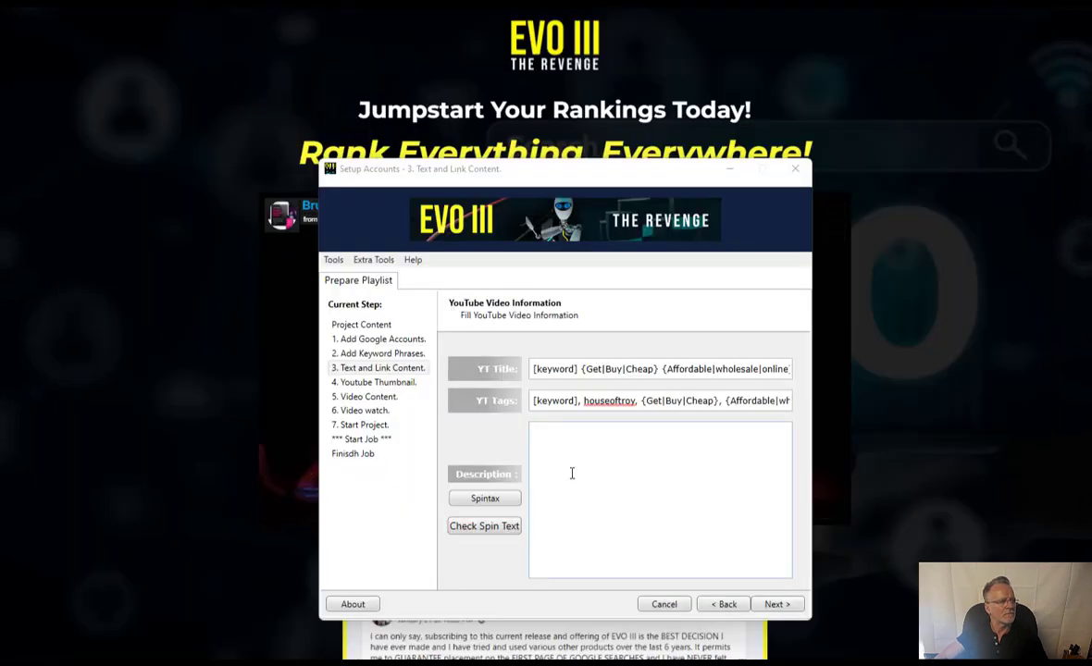
- Focus the empty video description field in EVO III's Text and Link Content step
left_click(572, 472)
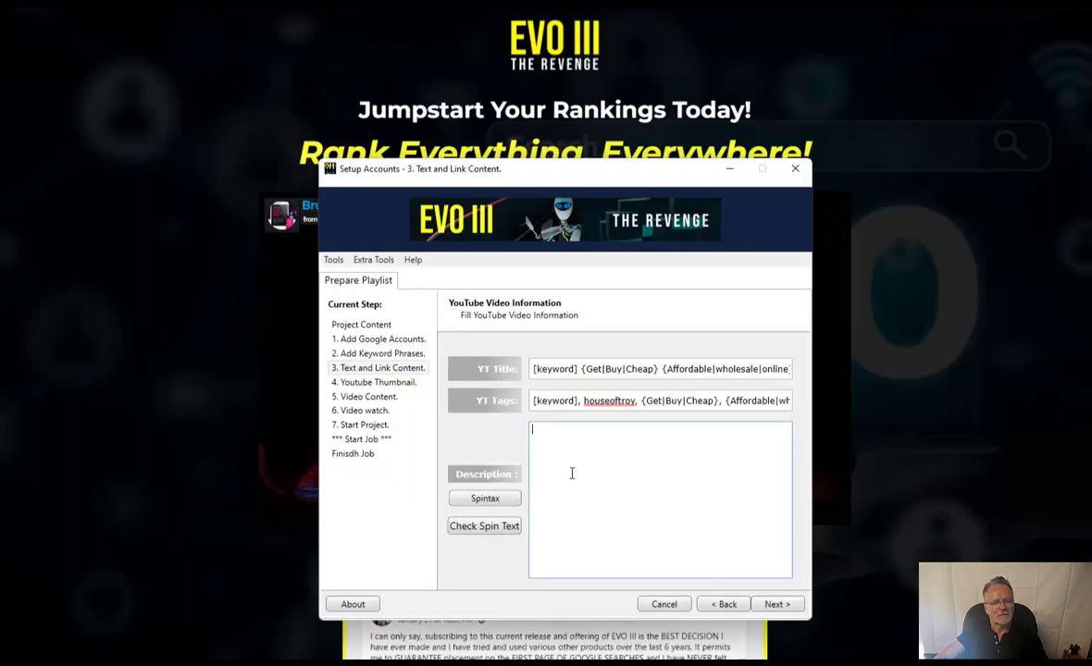
- Paste the spintax shop text and address block into the description, remove the blank line, and type '['
type("{perfect|high} quality bandage dresses at an {decent|affordable} {cost|price}. At my {Online|web} site HouseofTroy.com.au We pride ourselves on only {carrying|stocking} dresses that have been quality {selected|approved} by myself and staff {together|personally}. {Not to mention|And of course} most importantly my {bandage dresses|dresses} {begin|start} from as little as ${79|80|89}.00. {Supplying|Leaving} you with a {Amazing|trendy} {Celeb|celebrity} bandage dress at an {cost effective|affordable} price!  [tableofcontents]")
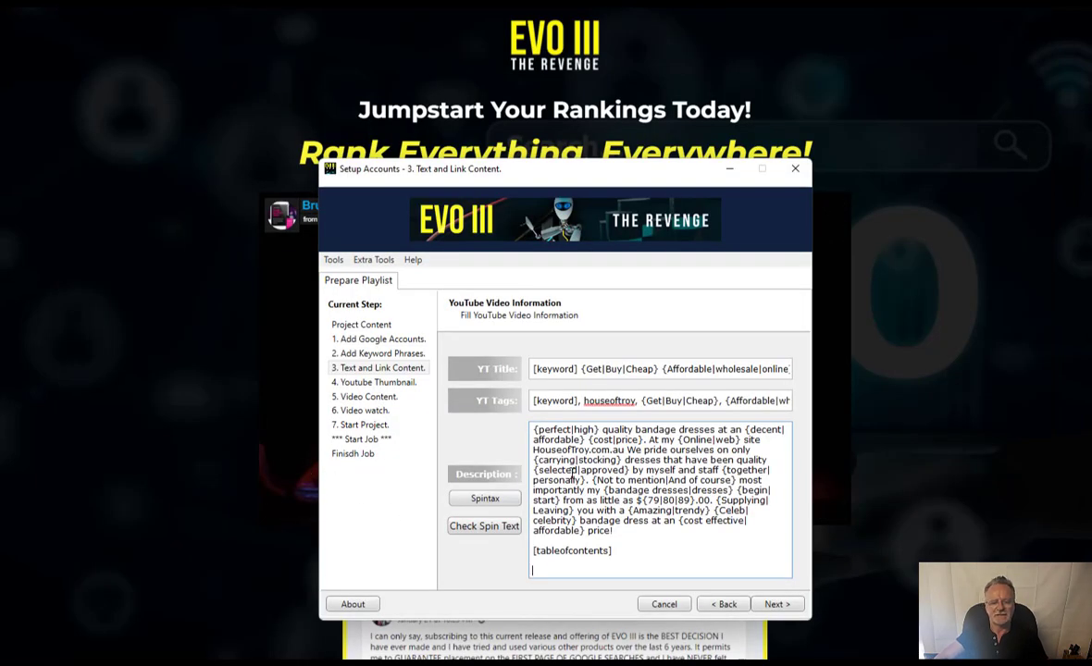
key("ctrl+v")
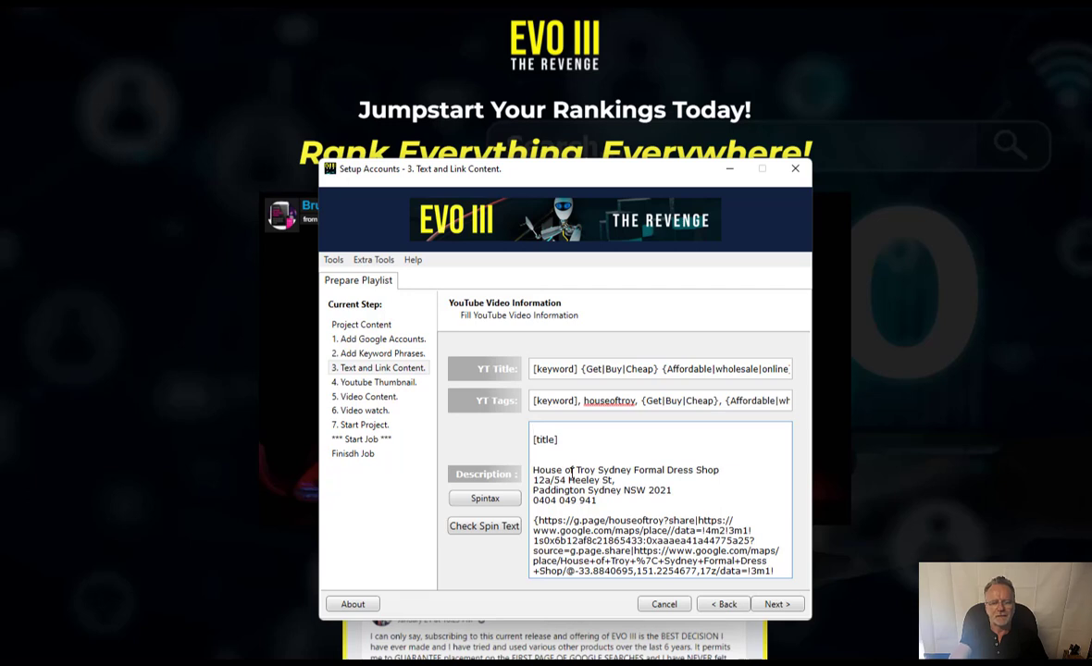
key("Delete")
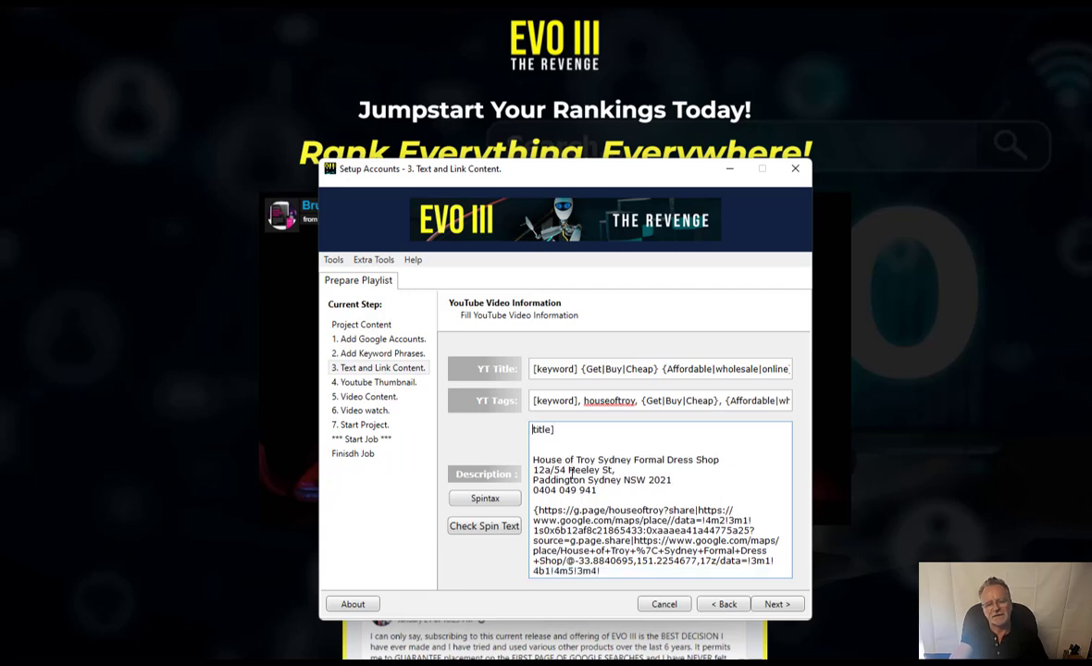
type("[")
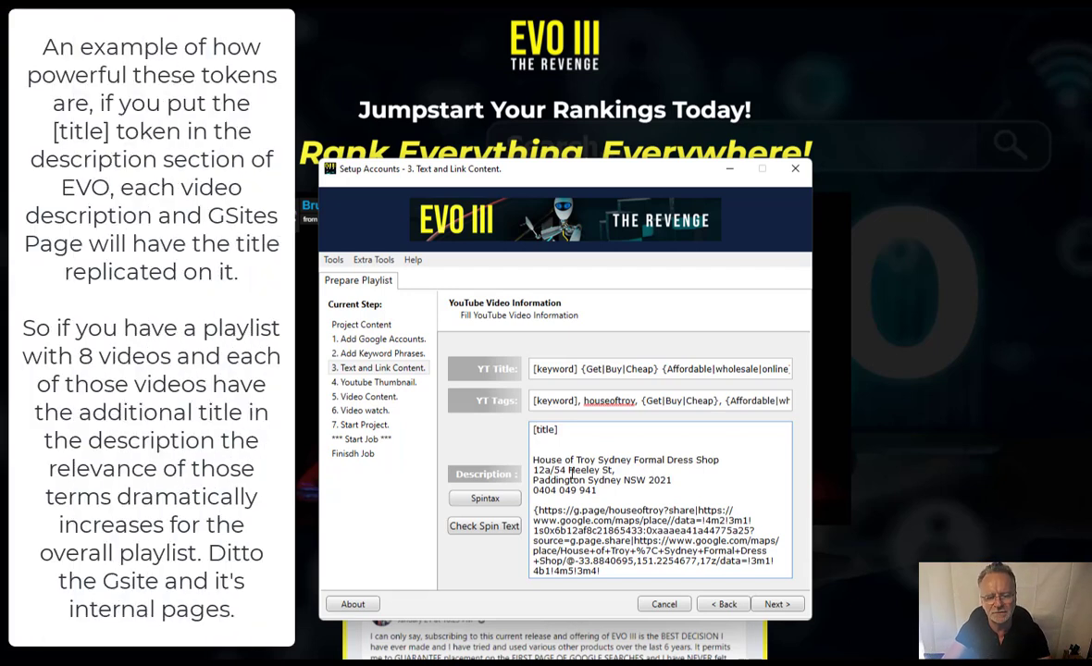
- Check the video title text, review the full description, and bring up the Google search results
left_click(600, 368)
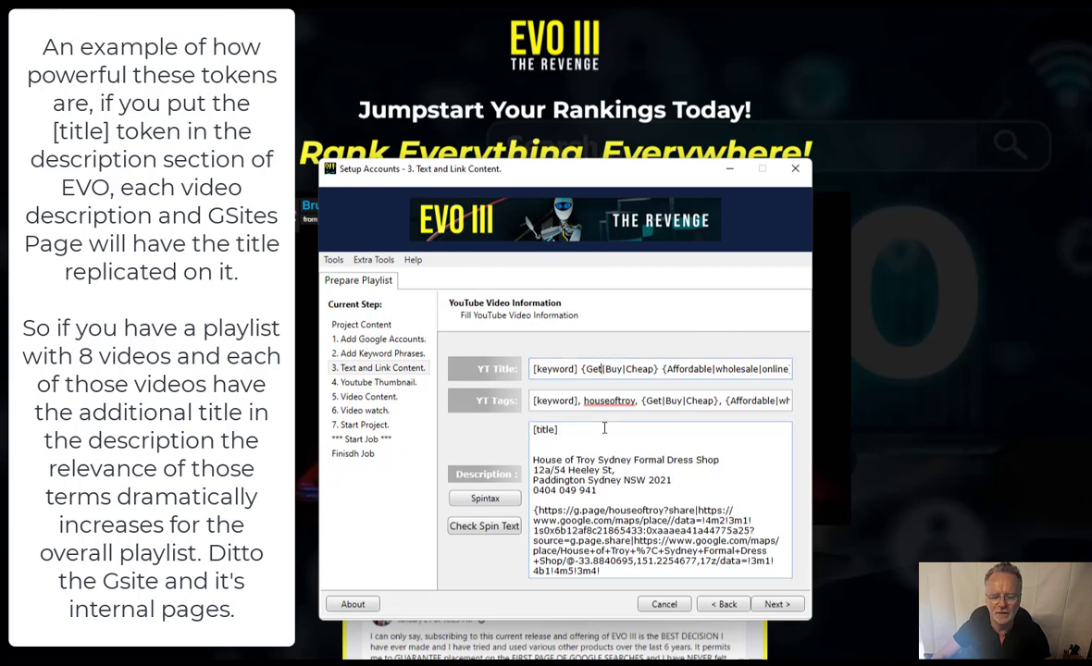
key("ctrl+a")
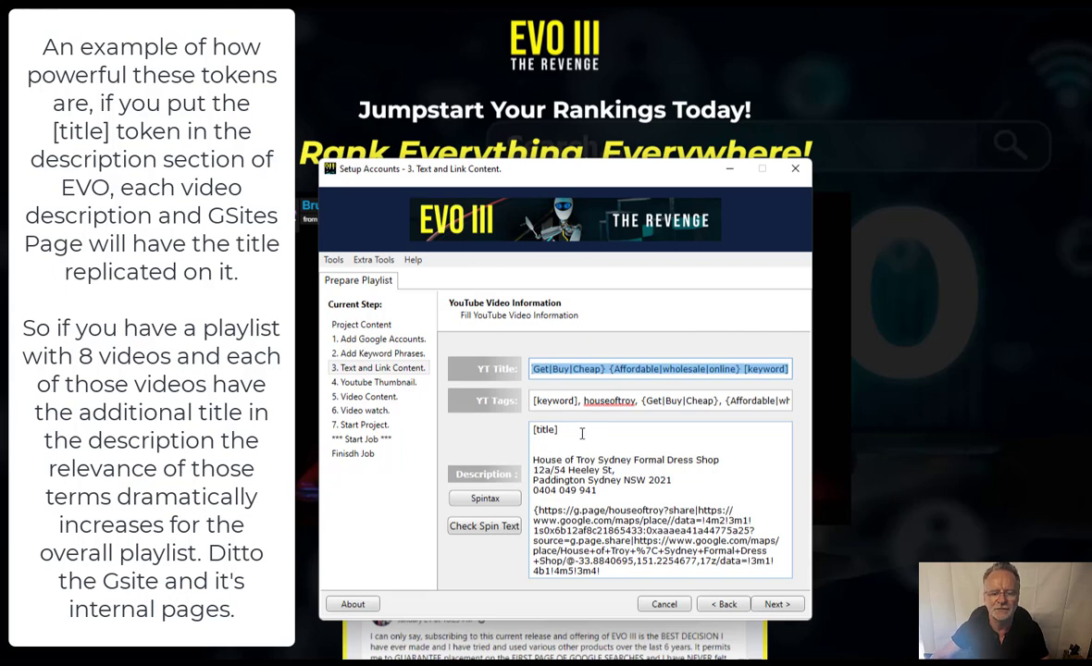
left_click(581, 432)
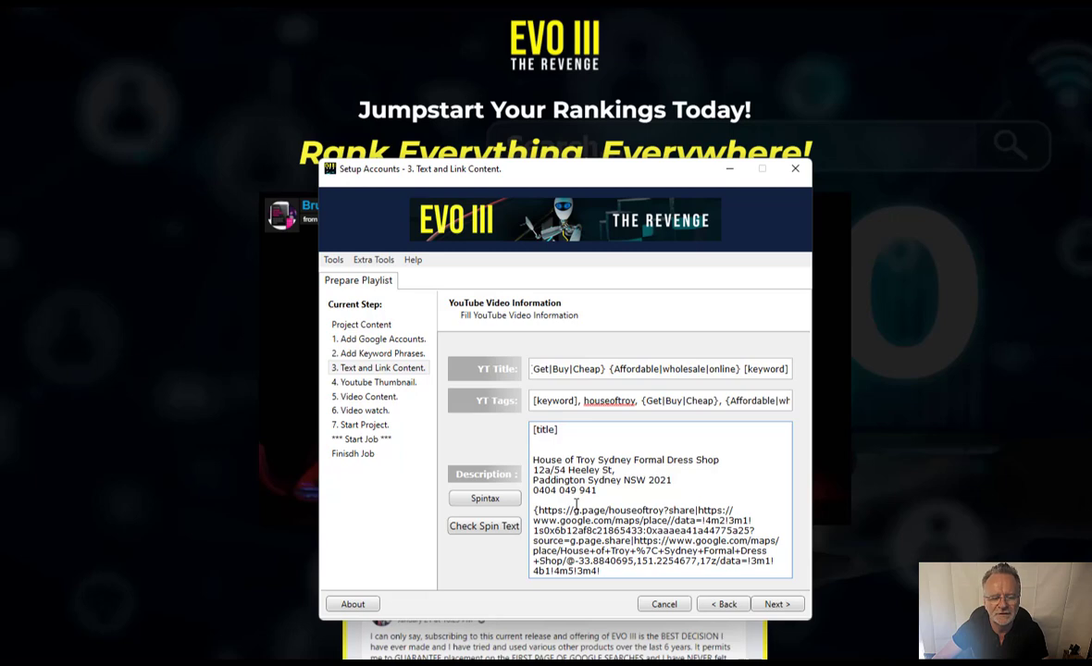
scroll(569, 525, "down", 1)
scroll(569, 525, "down", 3)
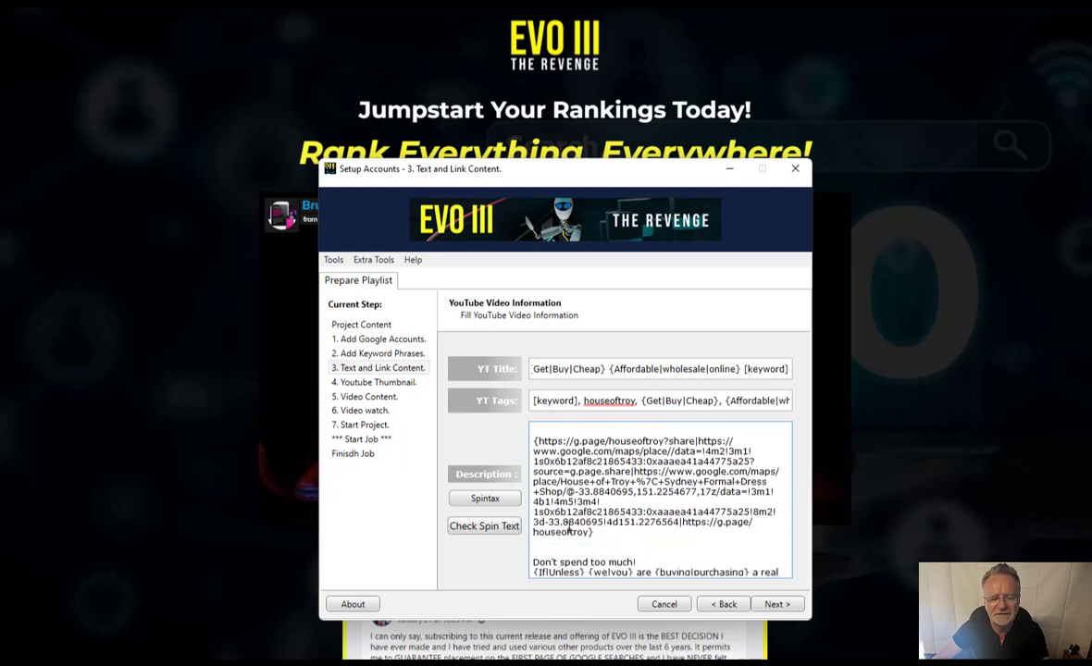
scroll(569, 526, "down", 1)
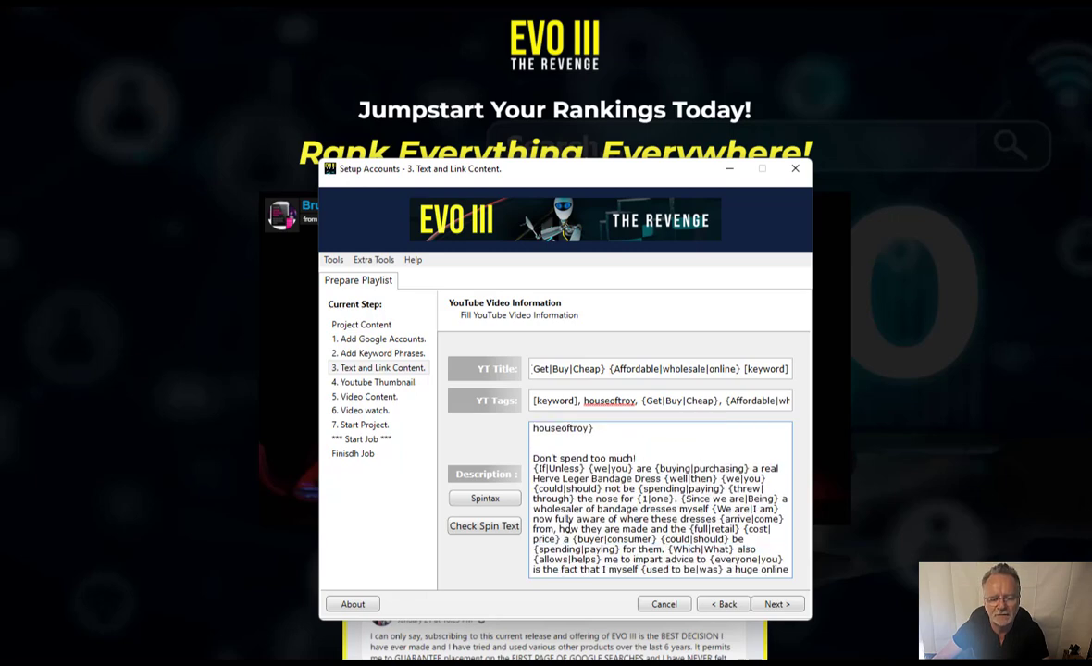
scroll(569, 527, "down", 5)
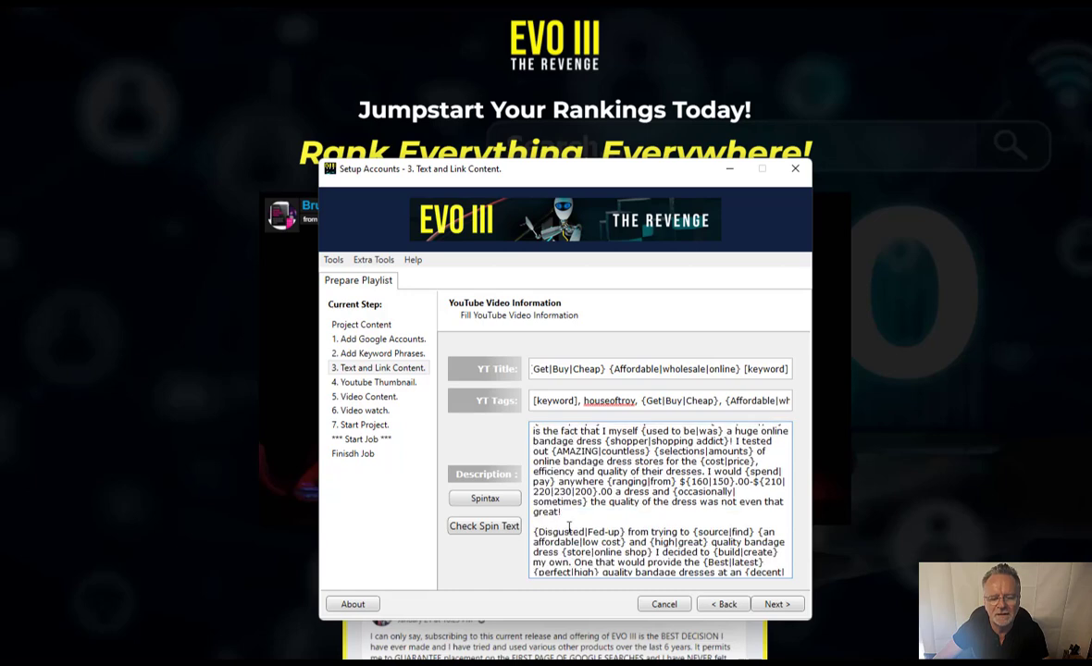
scroll(569, 525, "down", 5)
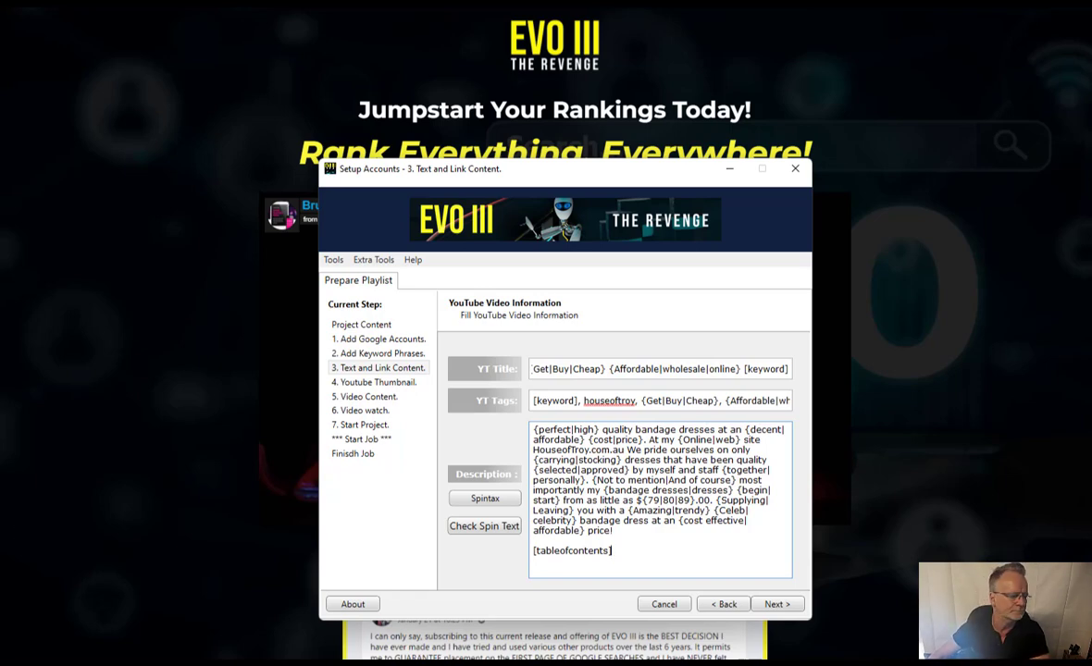
key("alt+Tab")
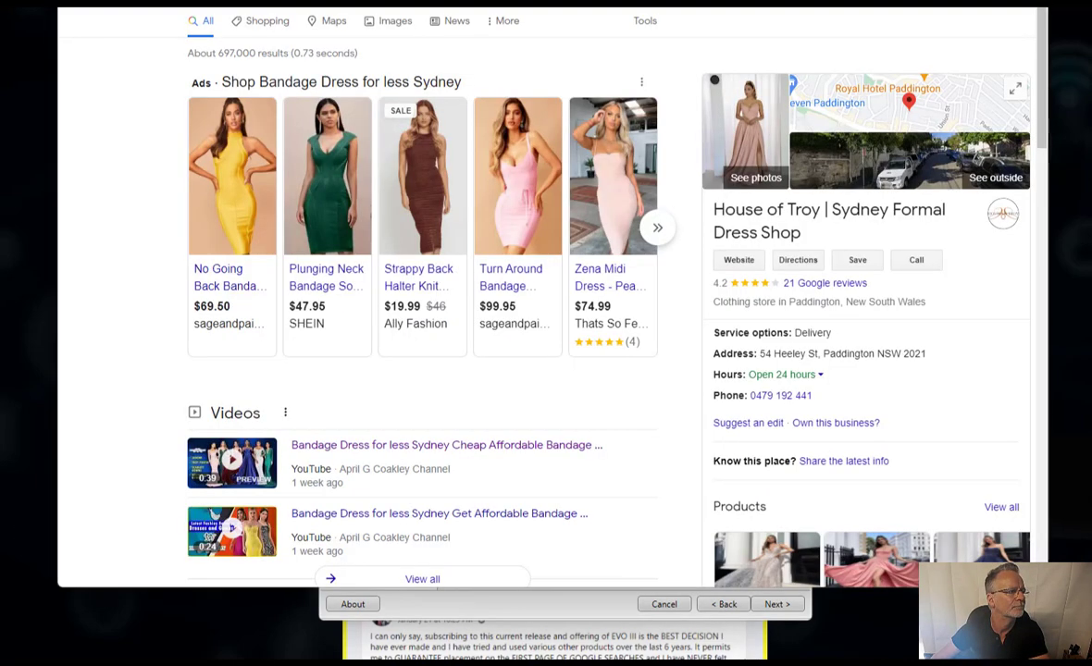
- Open the first video result in a new tab and pause the playing video
right_click(396, 451)
left_click(435, 463)
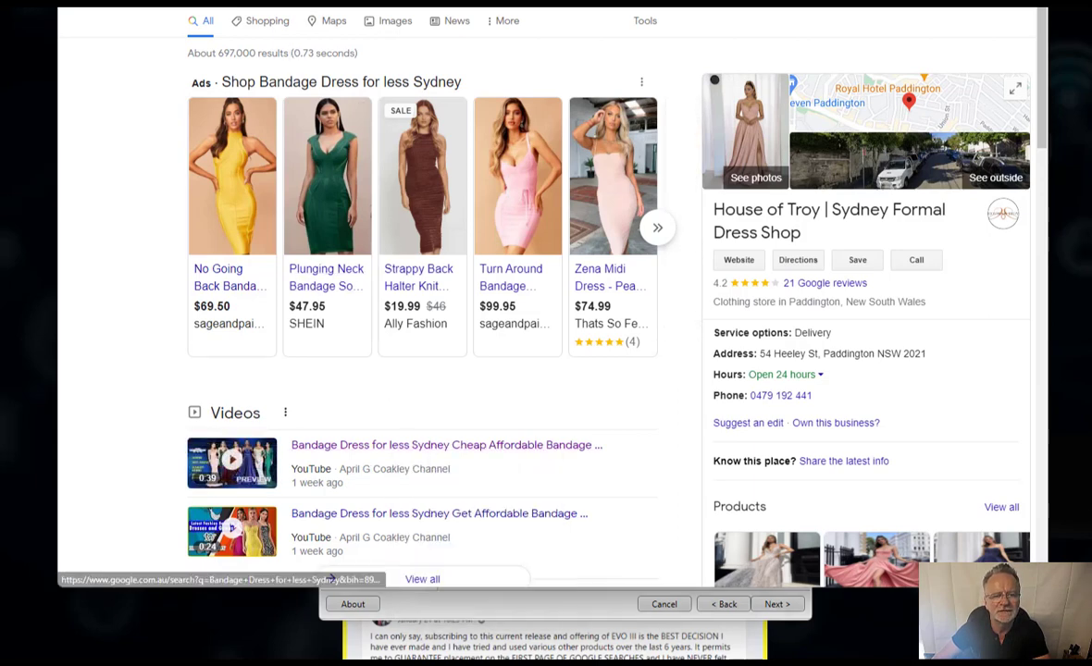
left_click(277, 4)
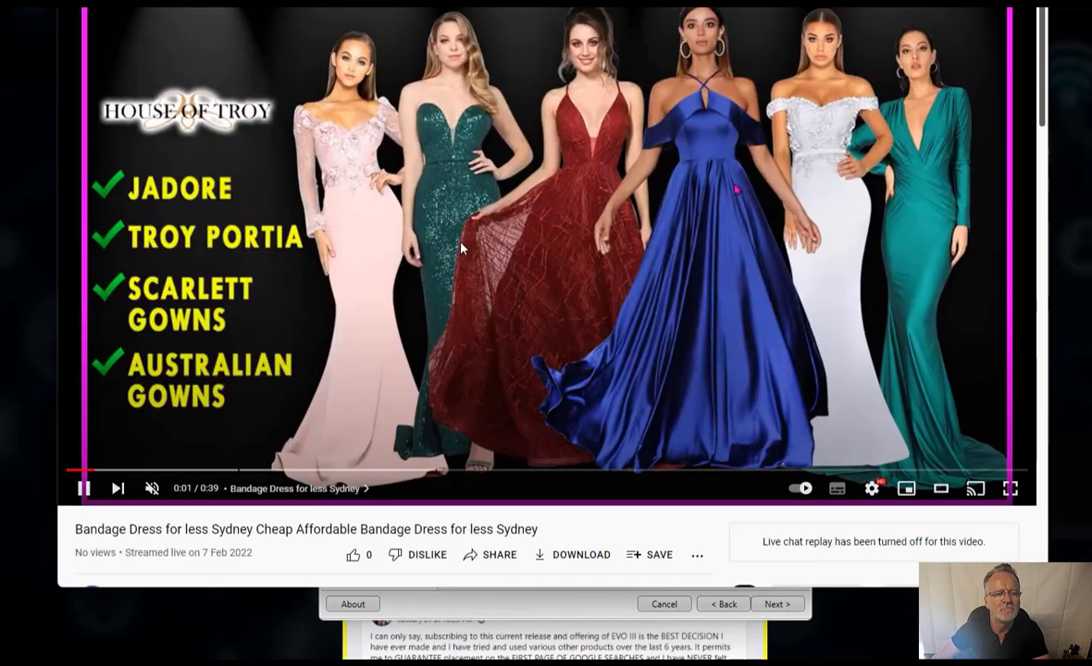
scroll(440, 241, "down", 1)
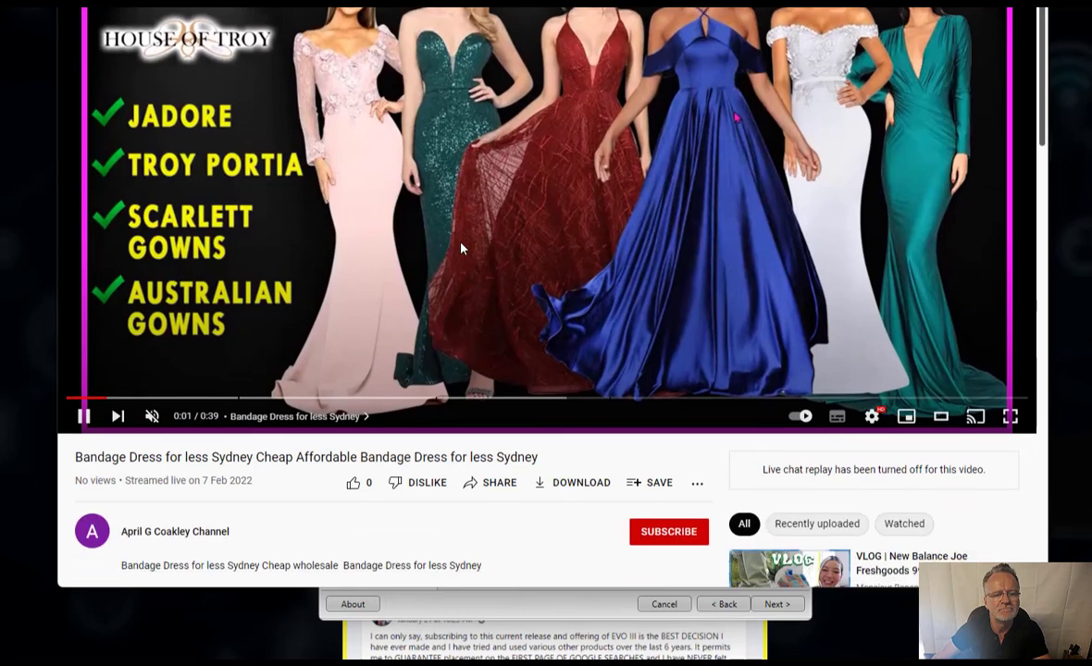
left_click(294, 312)
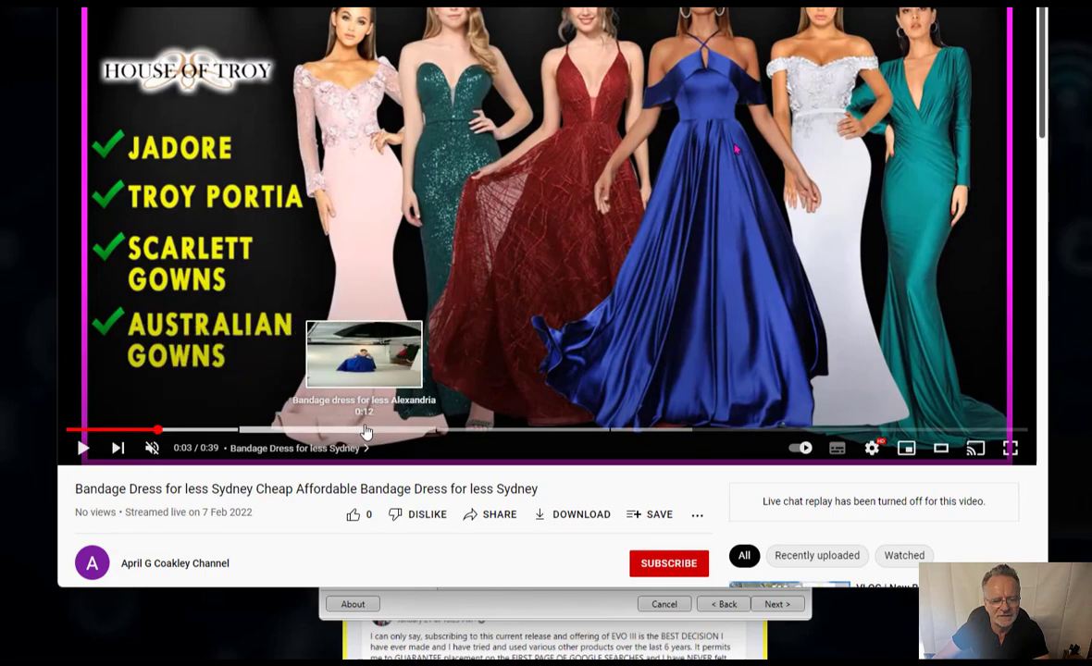
- Expand the video's description and inspect its BANDAGE DRESS FOR LESS SYDNEY heading line
scroll(324, 435, "down", 6)
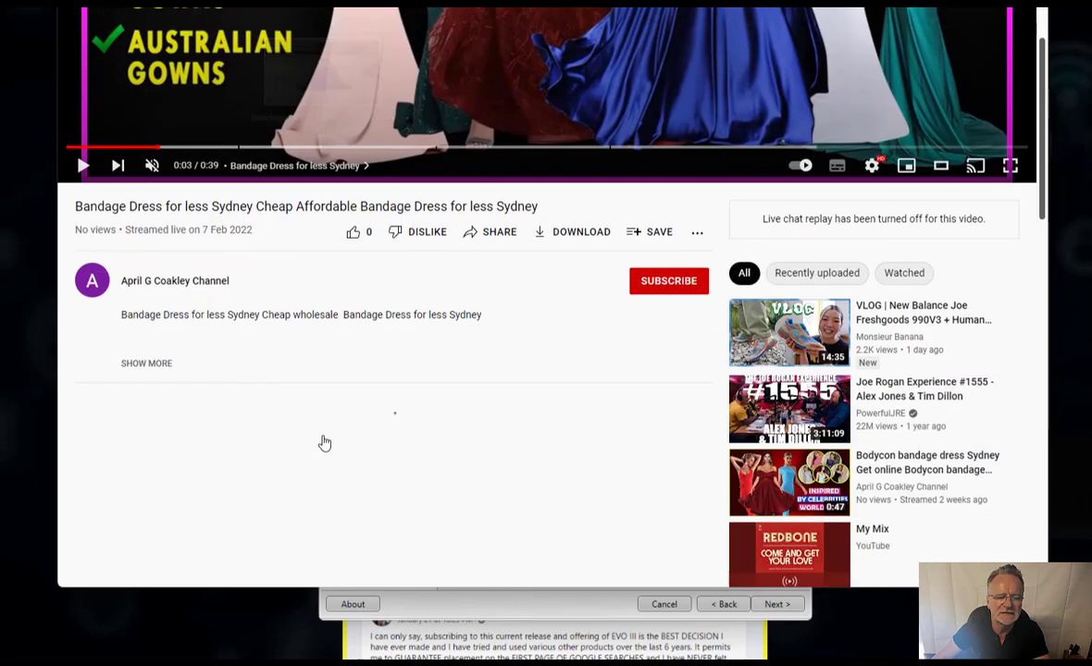
left_click(140, 70)
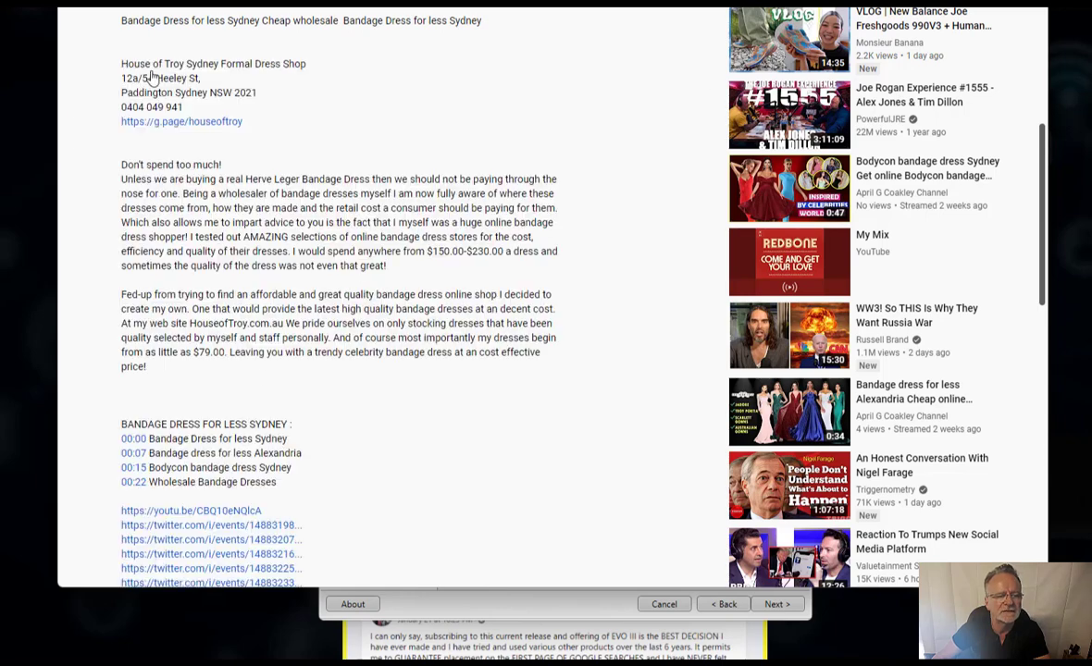
scroll(418, 378, "down", 3)
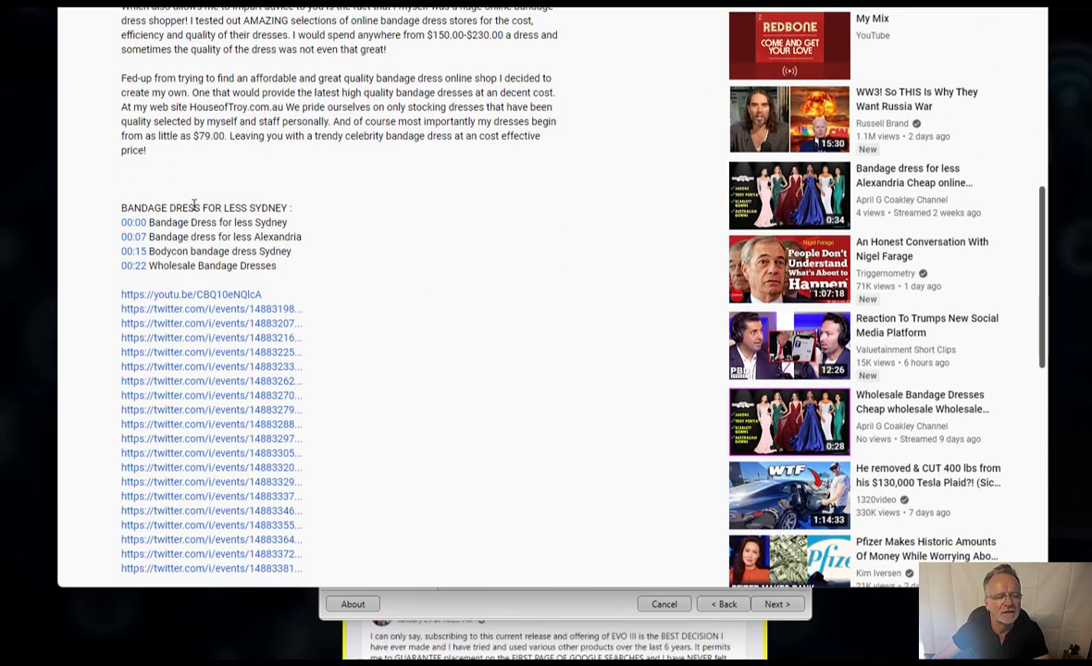
left_click_drag(120, 208, 309, 208)
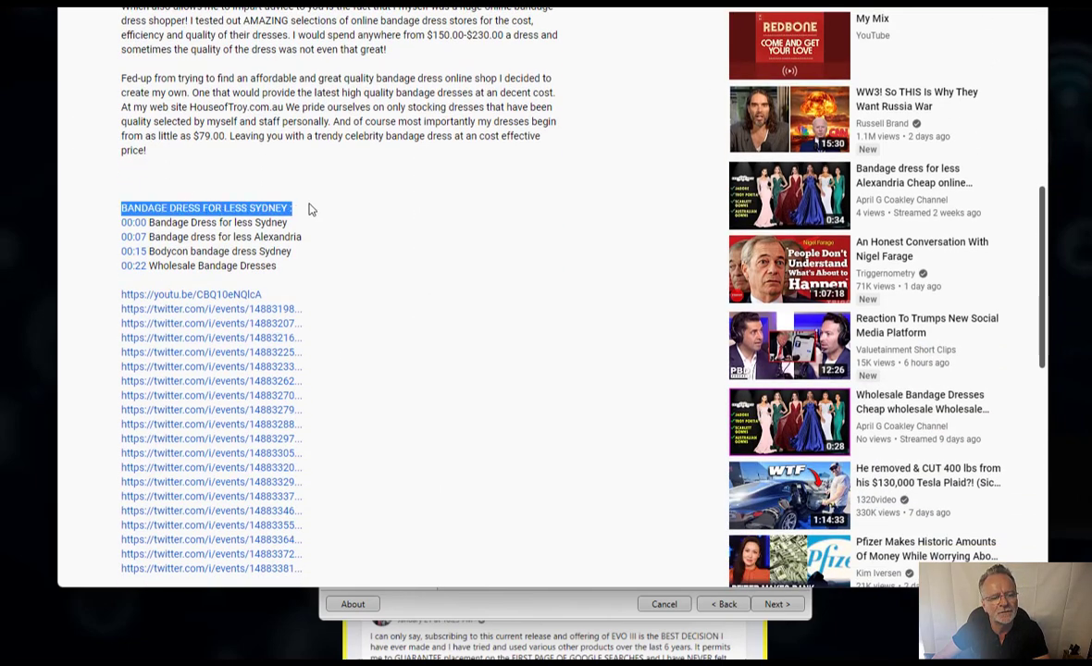
left_click(199, 215)
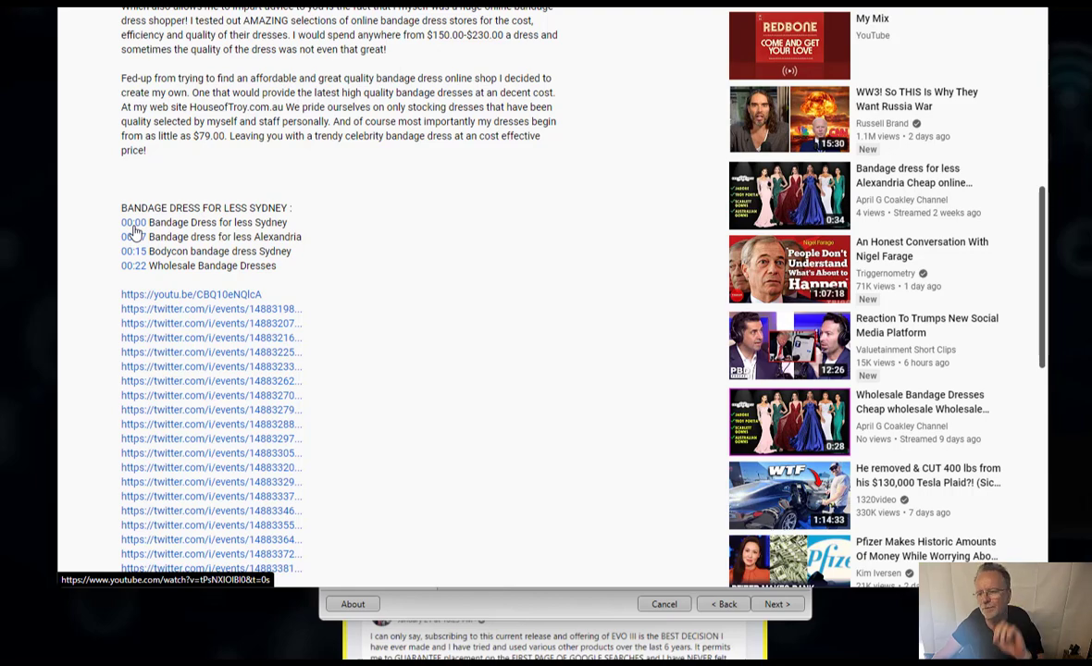
scroll(398, 273, "up", 5)
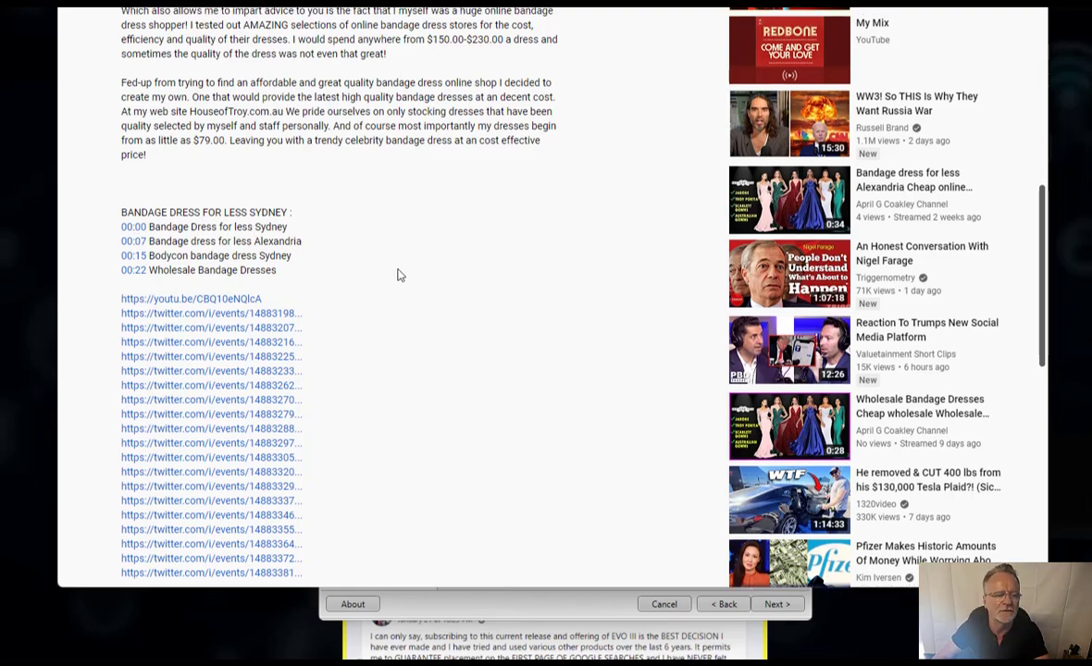
scroll(398, 273, "up", 6)
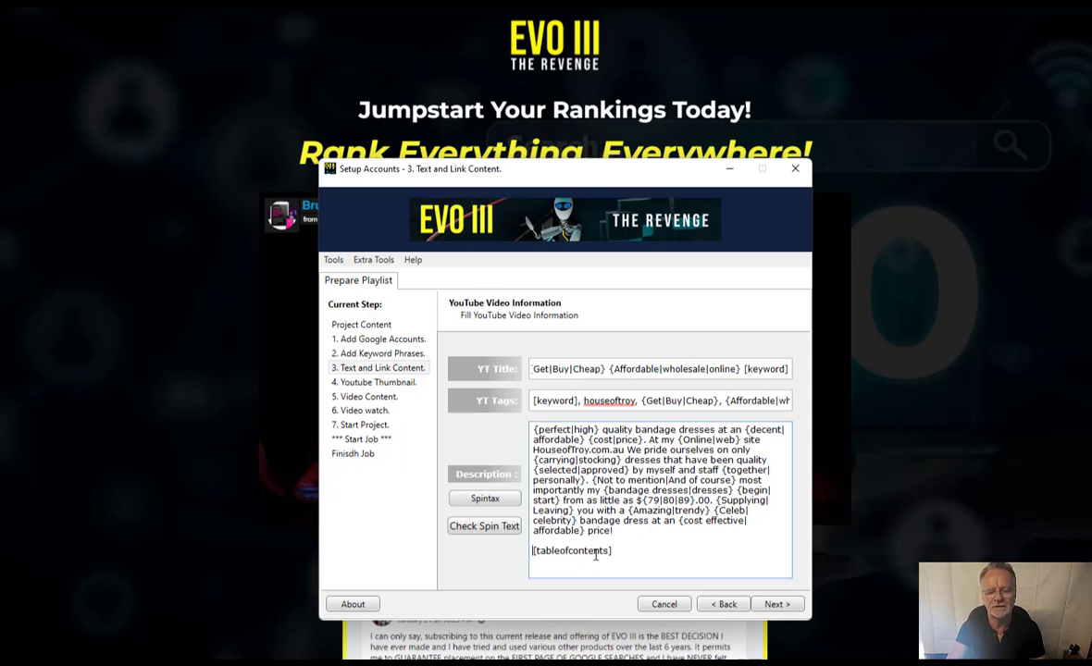
- Check the [tableofcontents] line and advance the wizard to step 4, Youtube Thumbnail
triple_click(595, 554)
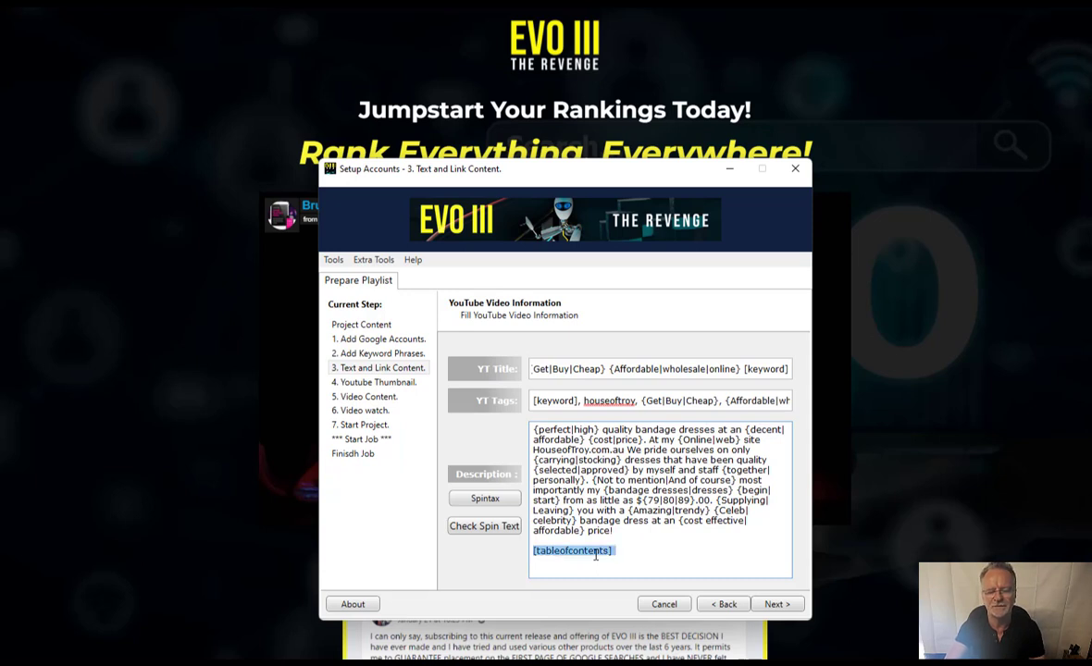
left_click(776, 604)
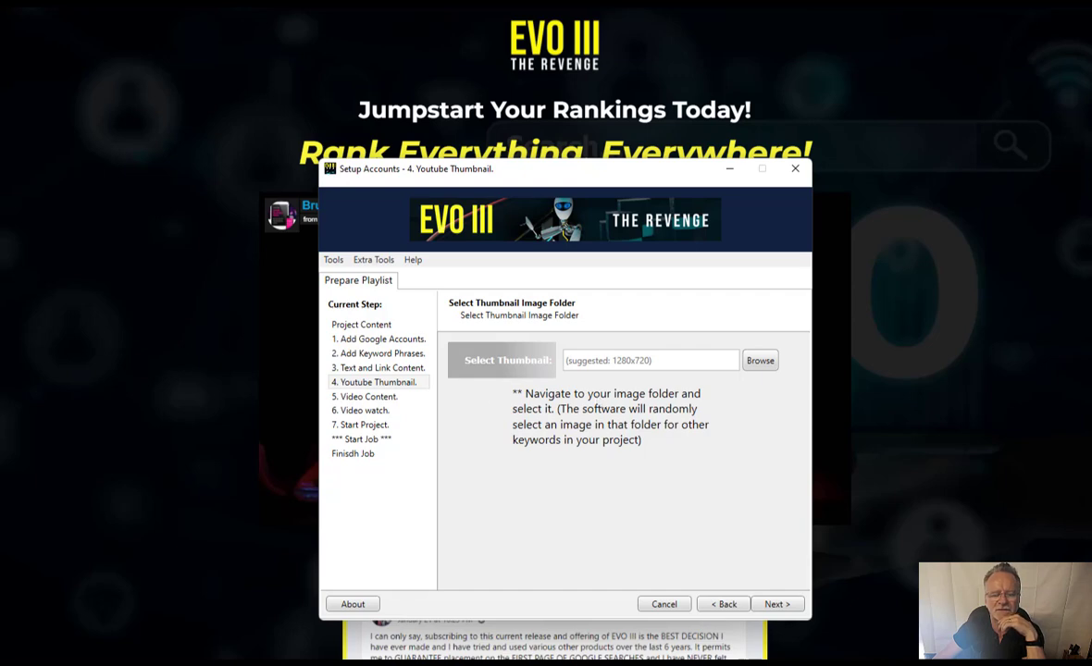
- Open C:\EvoProjects\ProjectX\thumbnails in File Explorer and move the window beside the wizard
left_click_drag(0, 279, 637, 96)
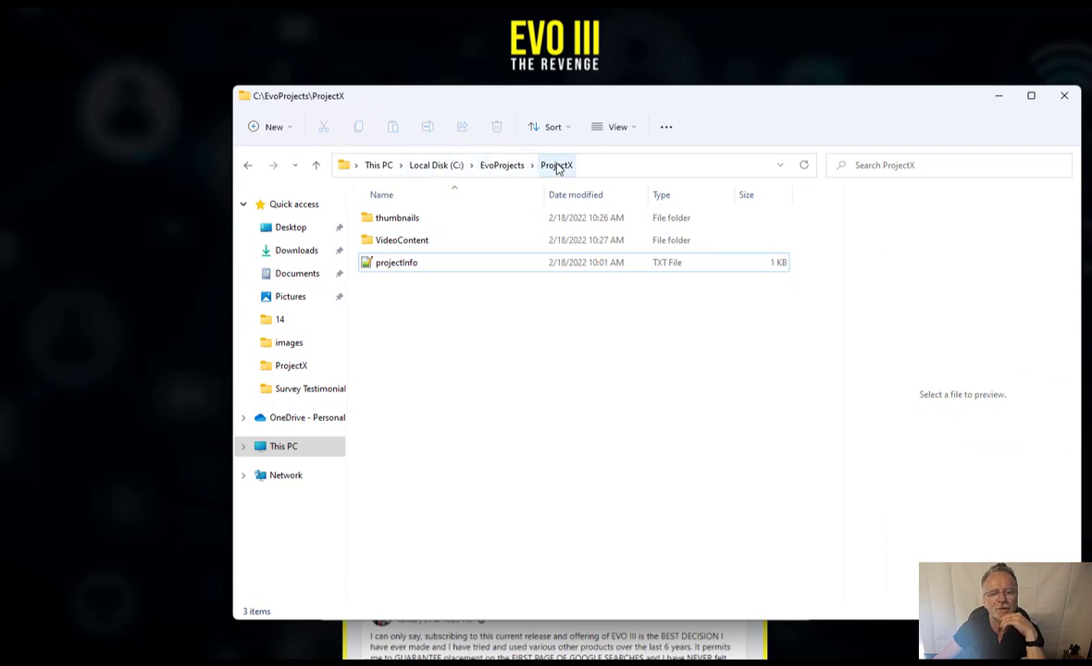
double_click(396, 219)
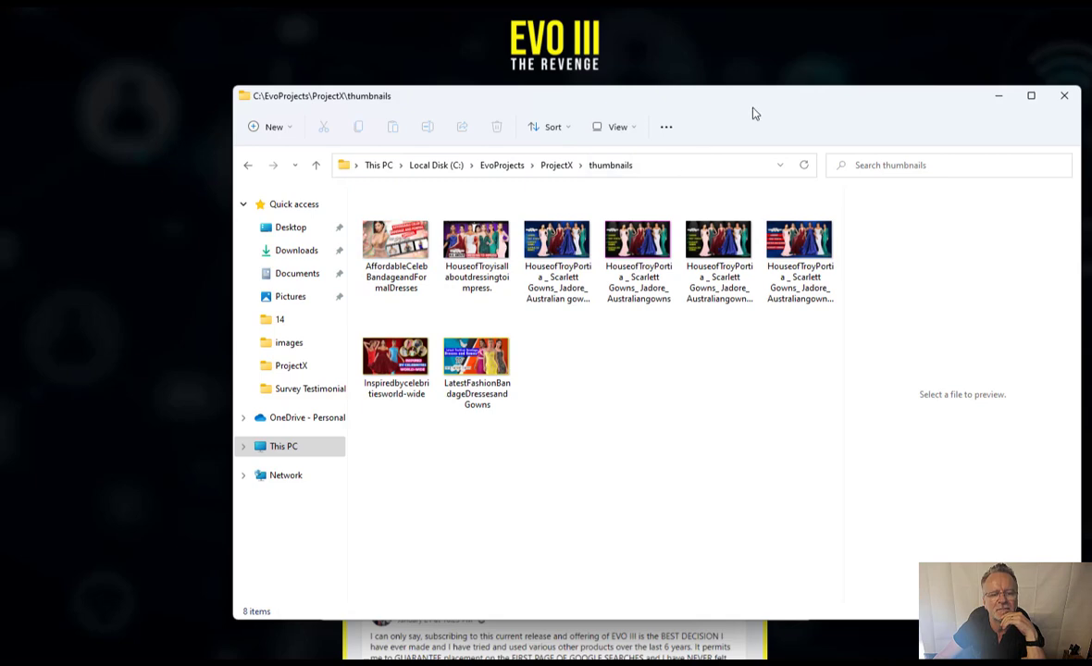
left_click_drag(764, 101, 0, 98)
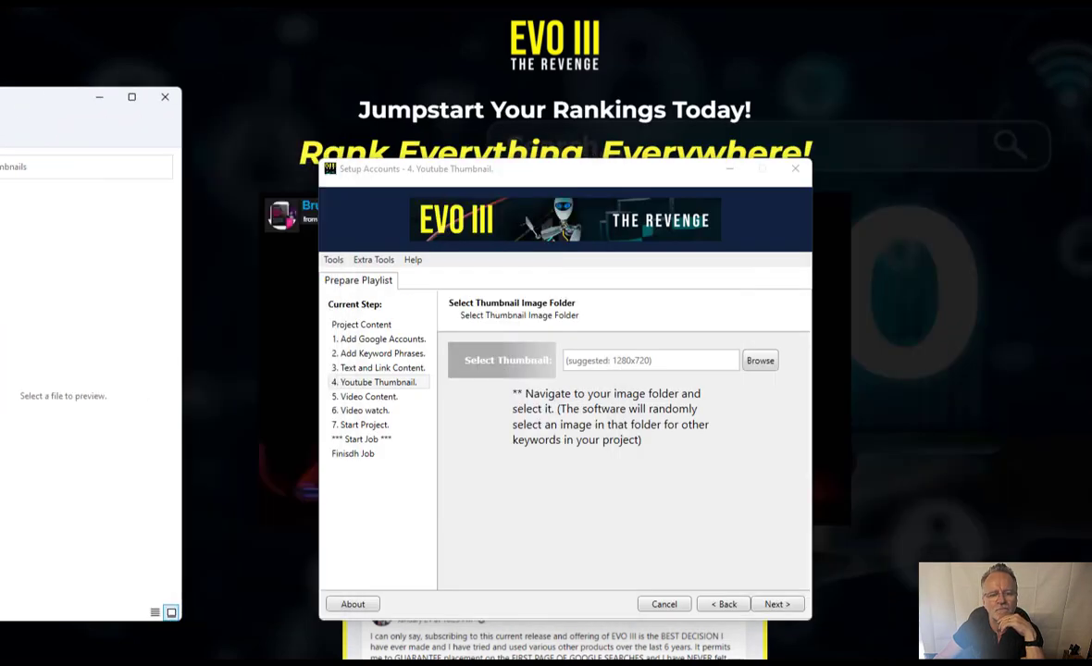
- Set the YouTube thumbnail folder to C:\EvoProjects\ProjectX\thumbnails and advance to step 5, Video Content
left_click(759, 361)
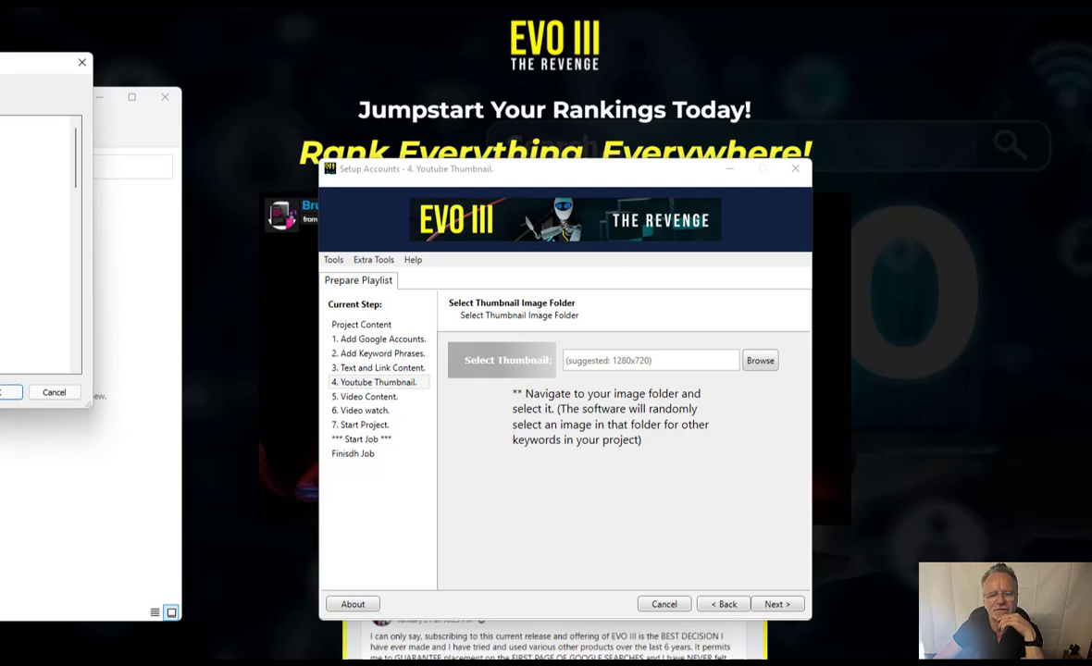
left_click(361, 317)
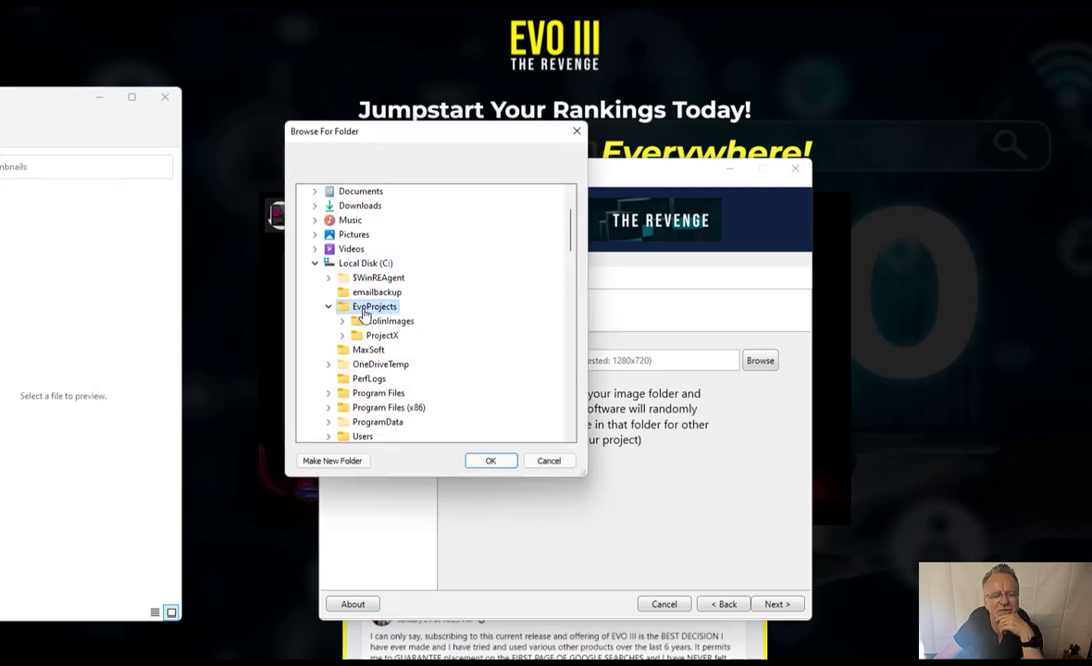
left_click(387, 321)
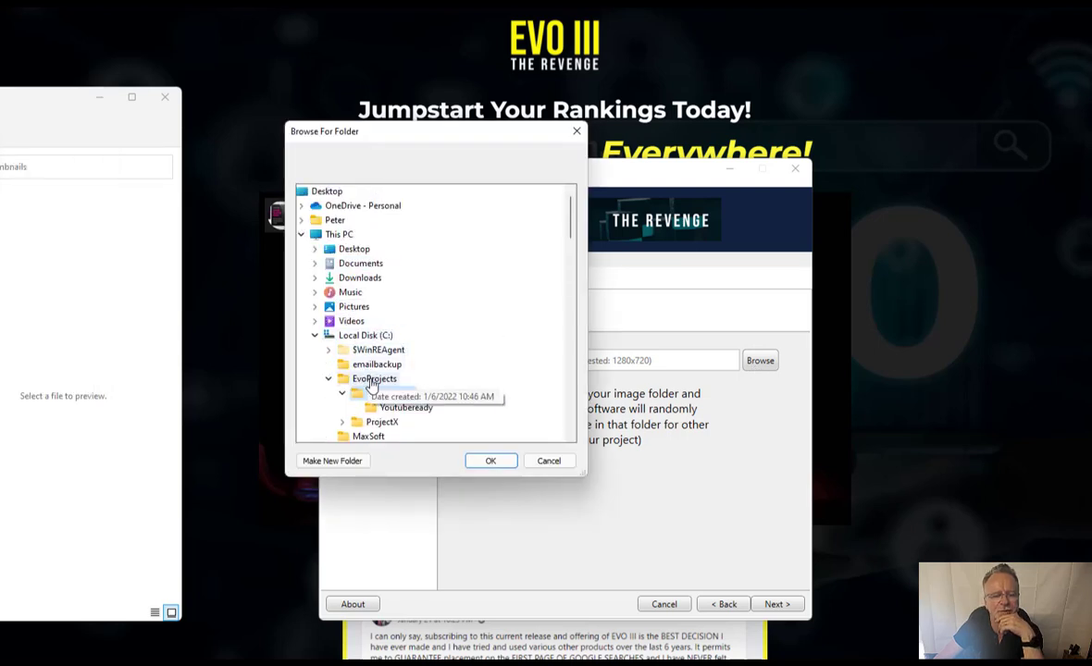
left_click(380, 422)
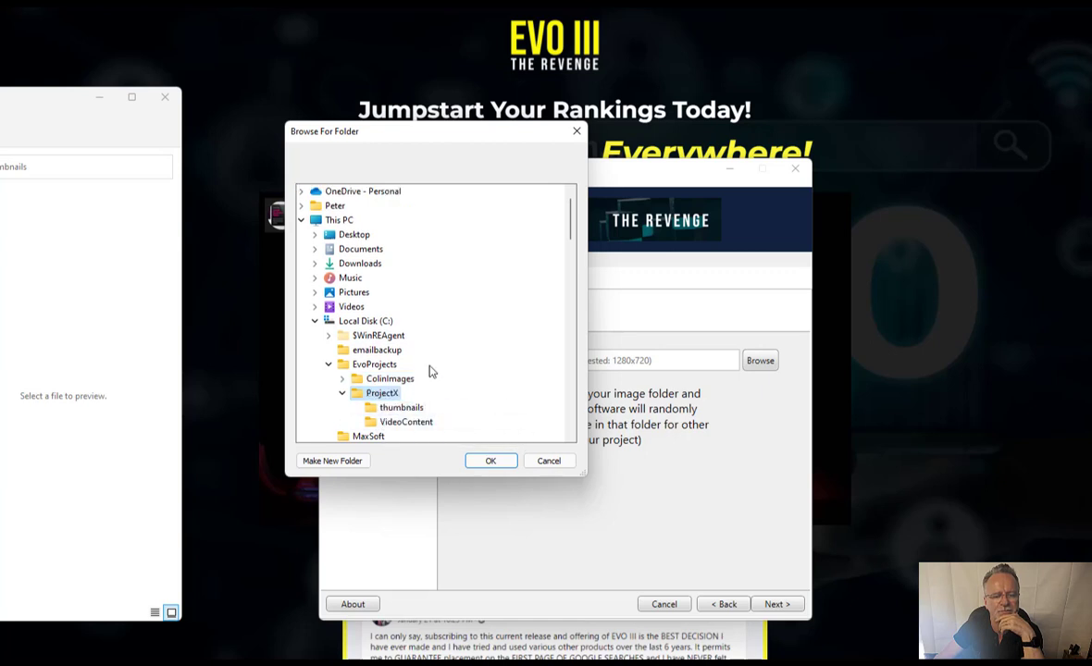
scroll(435, 366, "down", 1)
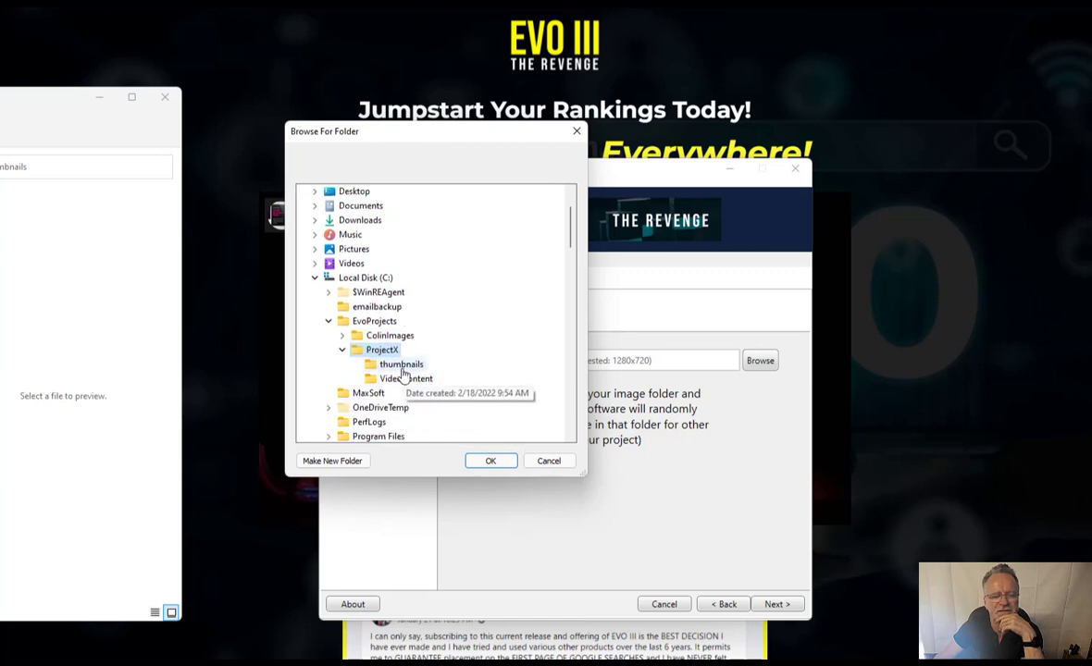
left_click(403, 369)
left_click(487, 461)
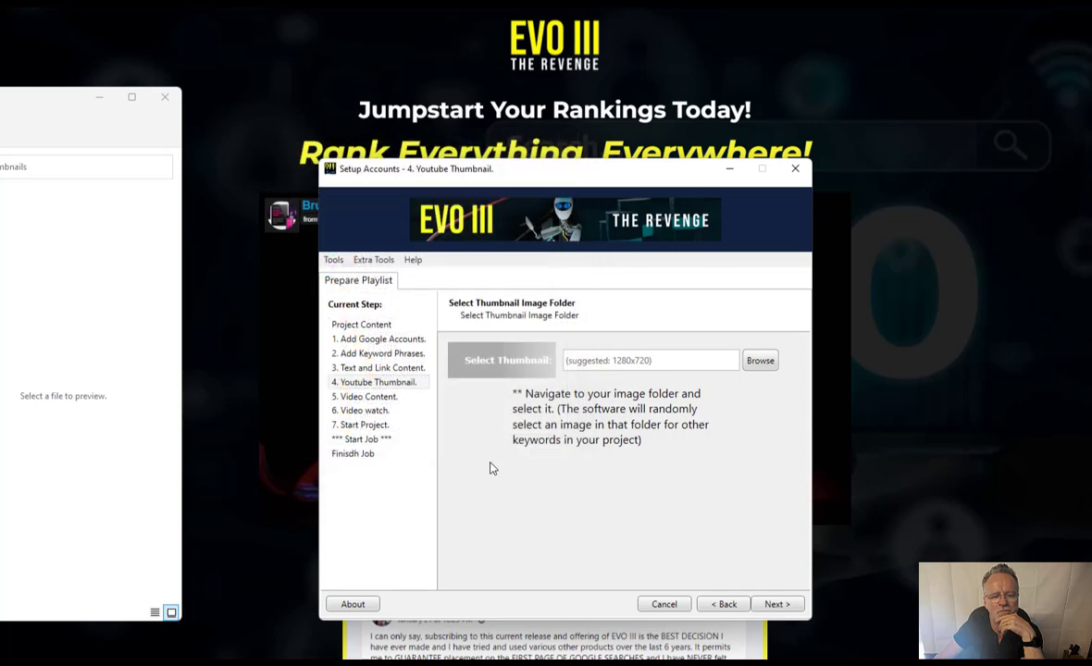
left_click(777, 605)
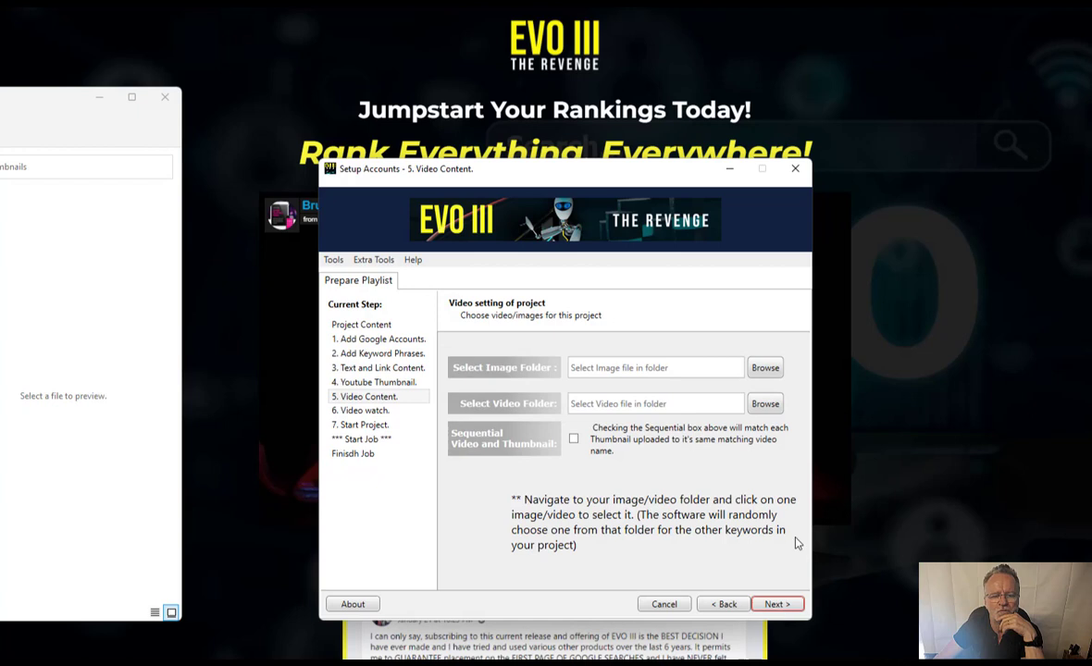
left_click(765, 367)
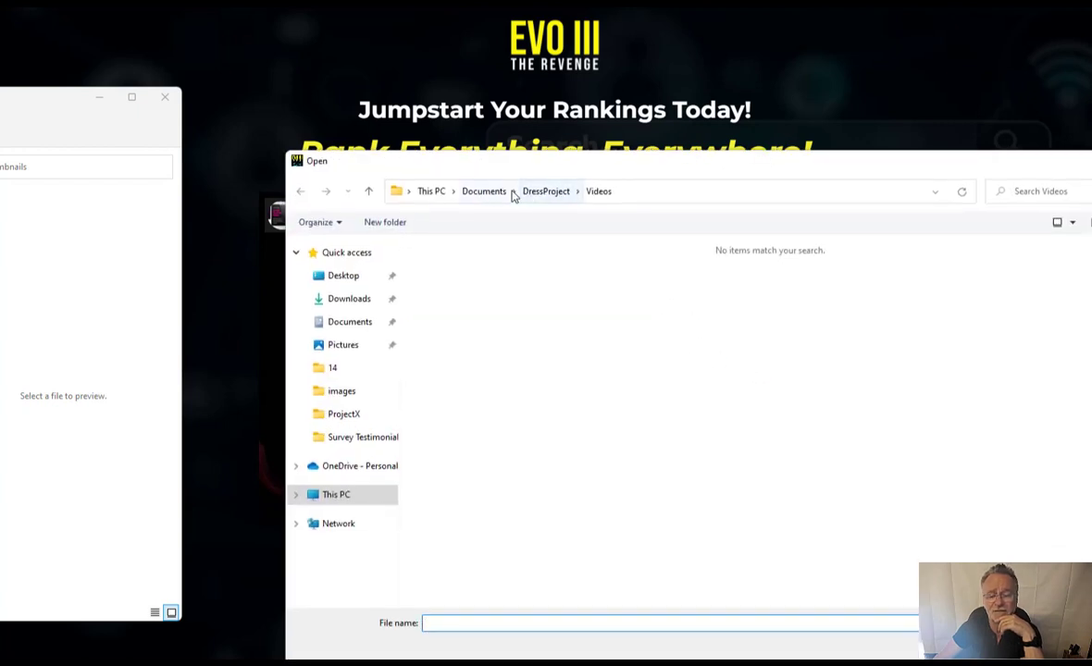
- Browse the Video Content image picker into C:\EvoProjects\ProjectX\thumbnails, then bring up the Golden Rules note
left_click(432, 192)
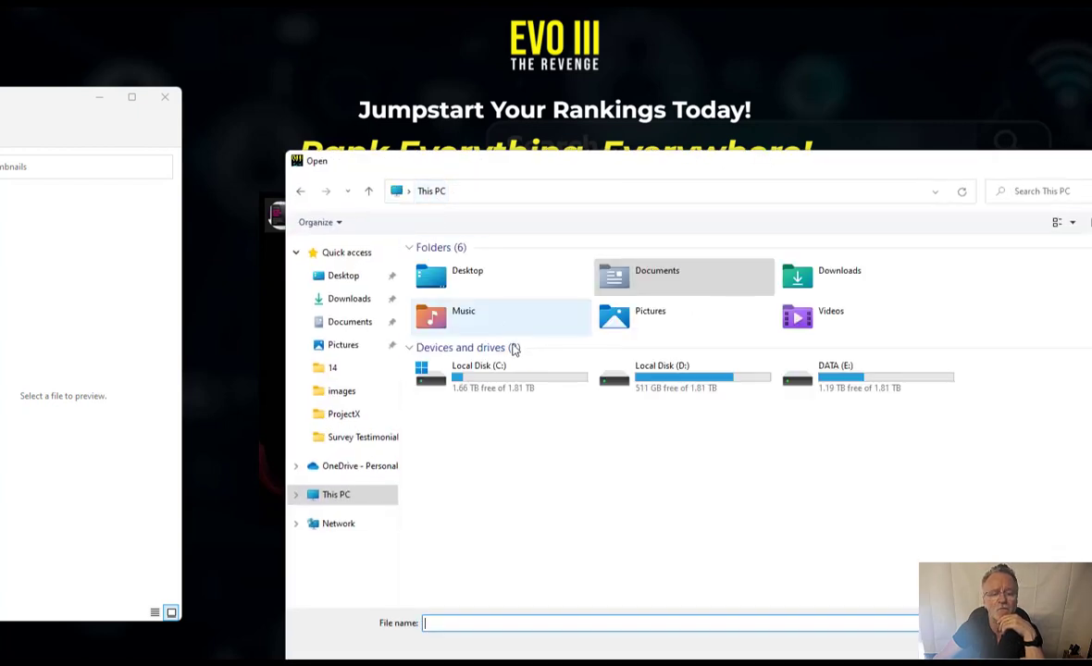
double_click(509, 377)
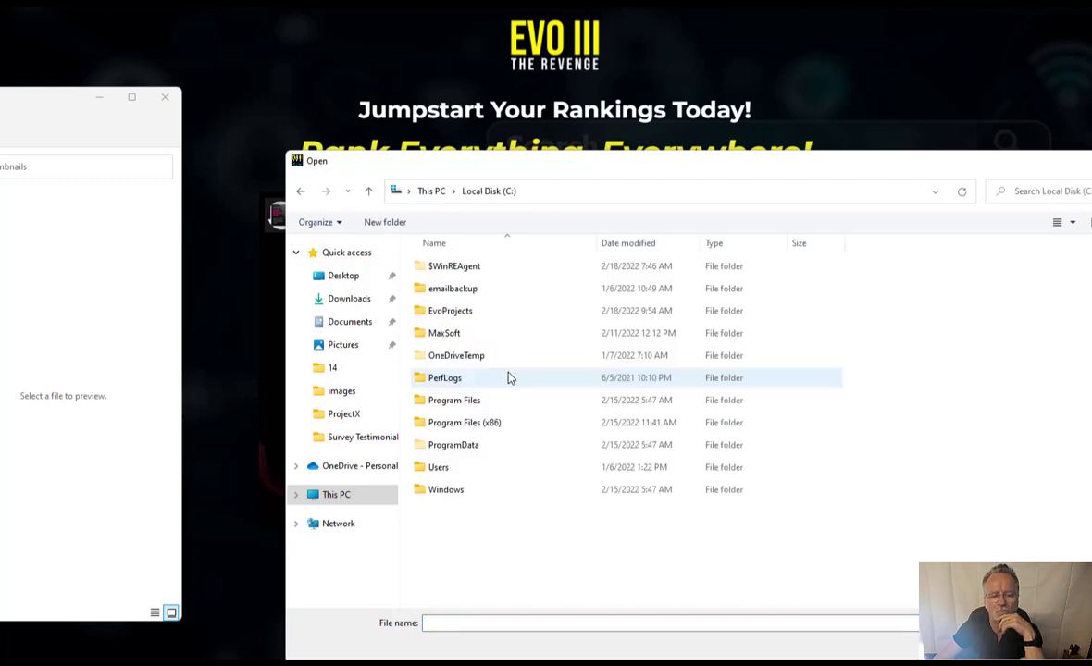
double_click(460, 310)
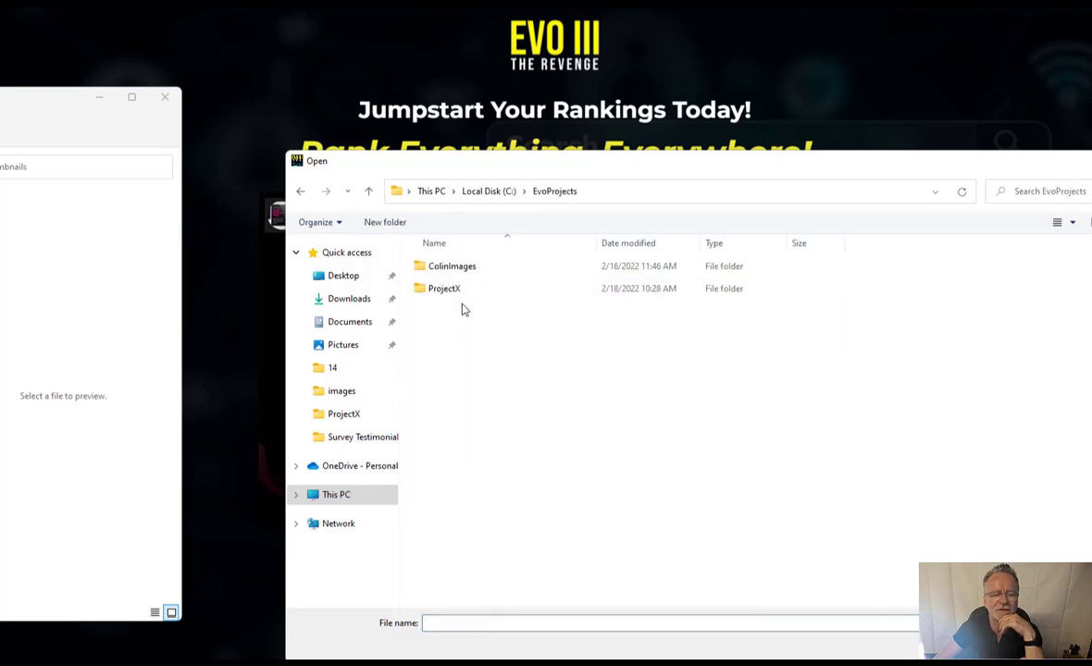
double_click(451, 289)
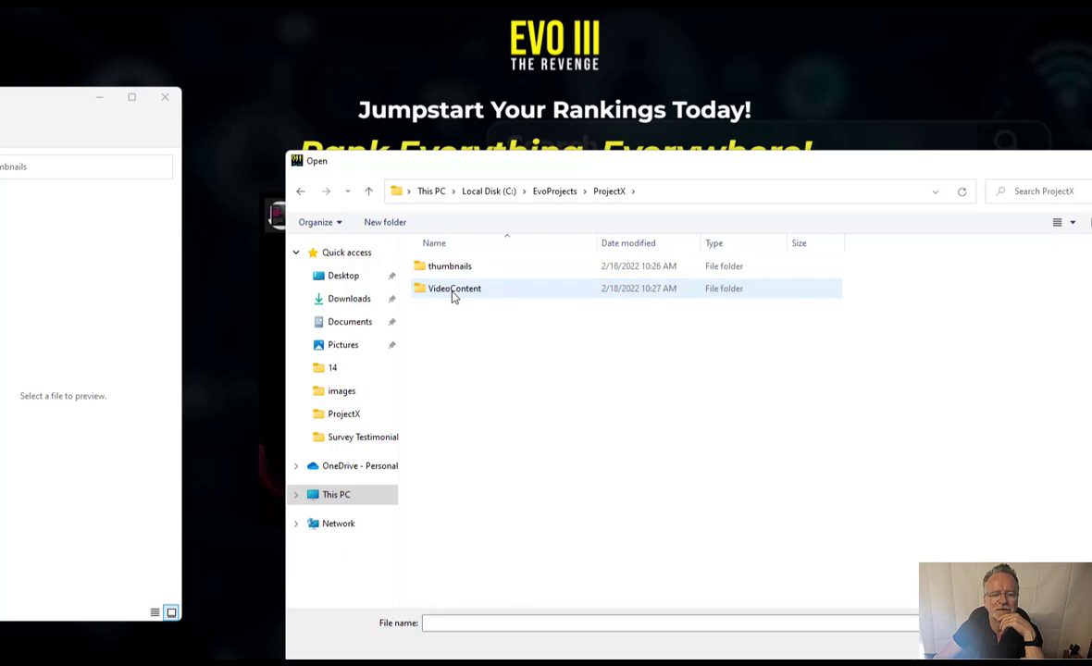
double_click(450, 270)
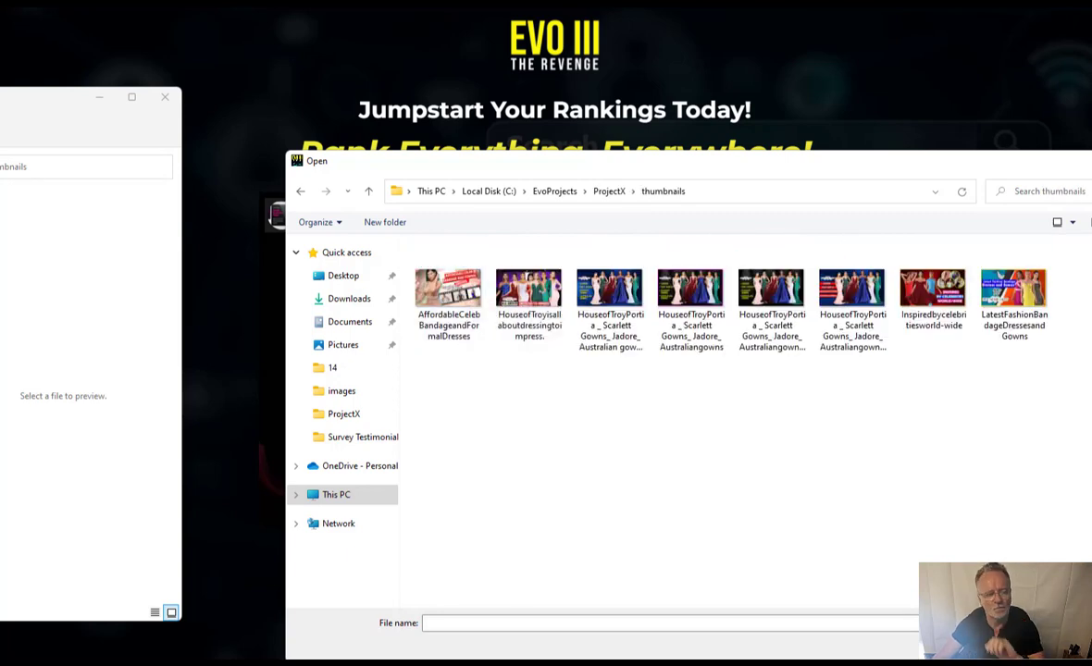
key("alt+Tab")
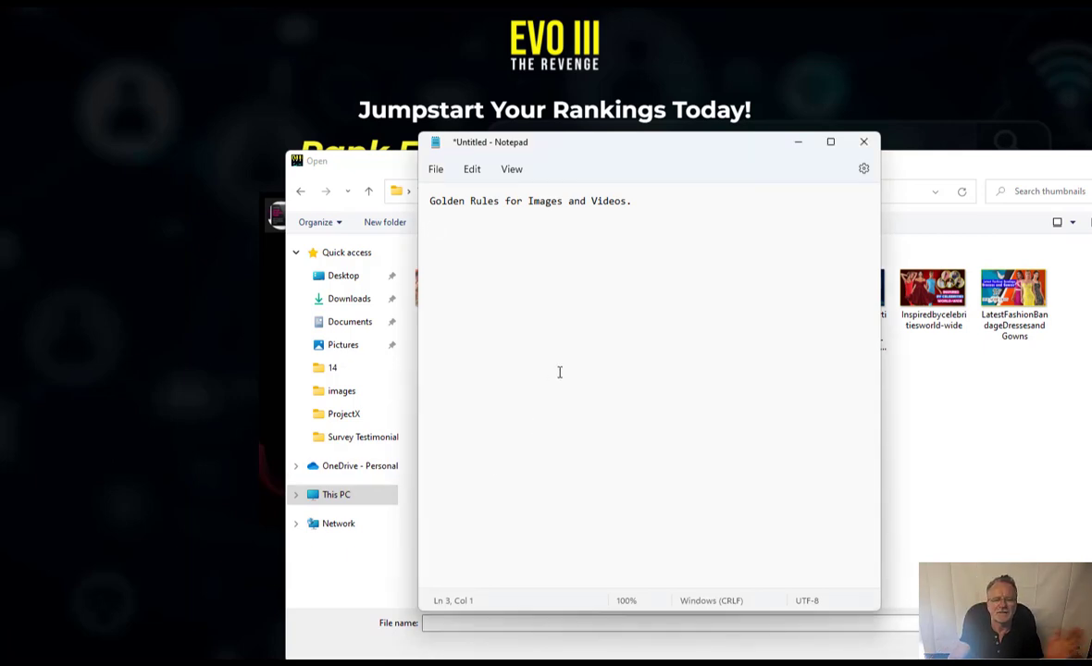
- Add rules for no spaces in folder or file names, jpg/png images, and mp4/wmv videos
type("folder name")
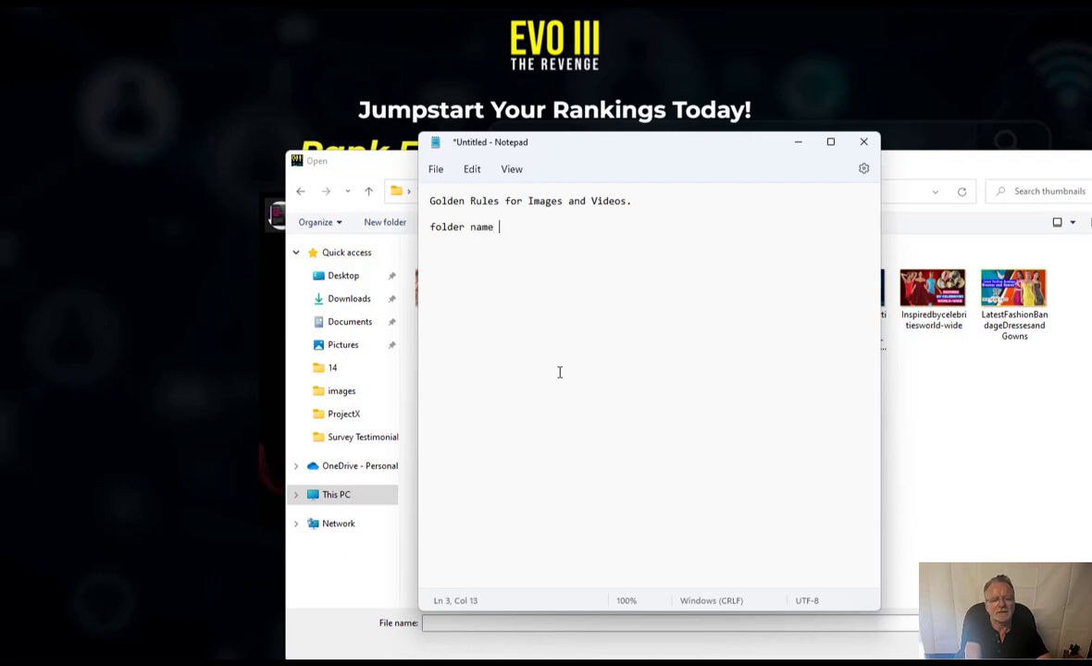
type(" have no space")
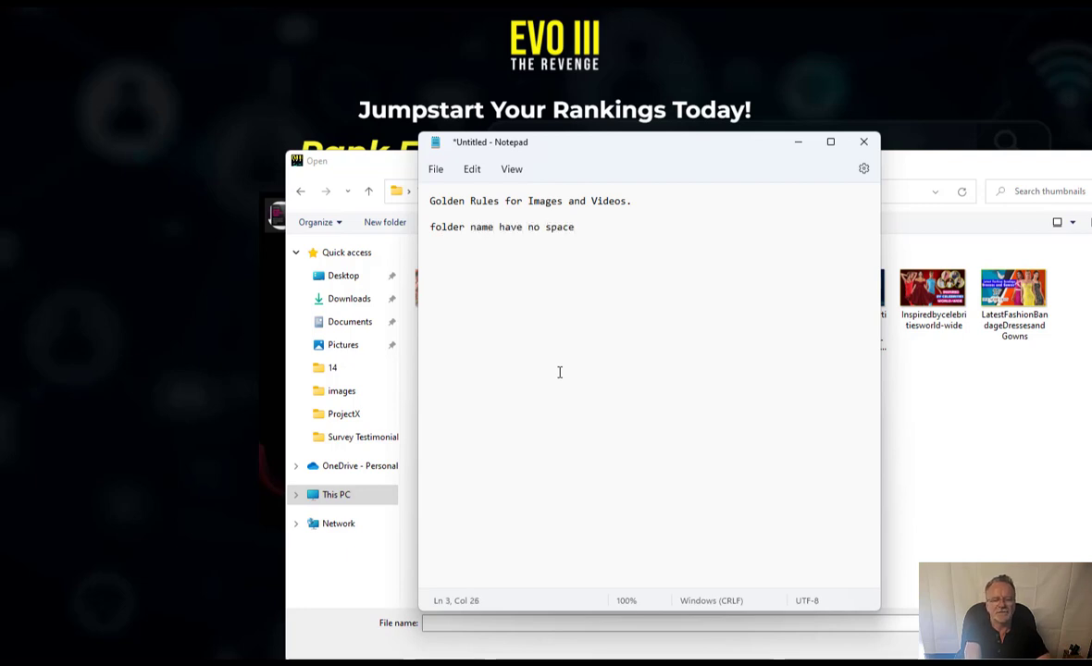
type("s")
key("Return")
type("image and vidoe ")
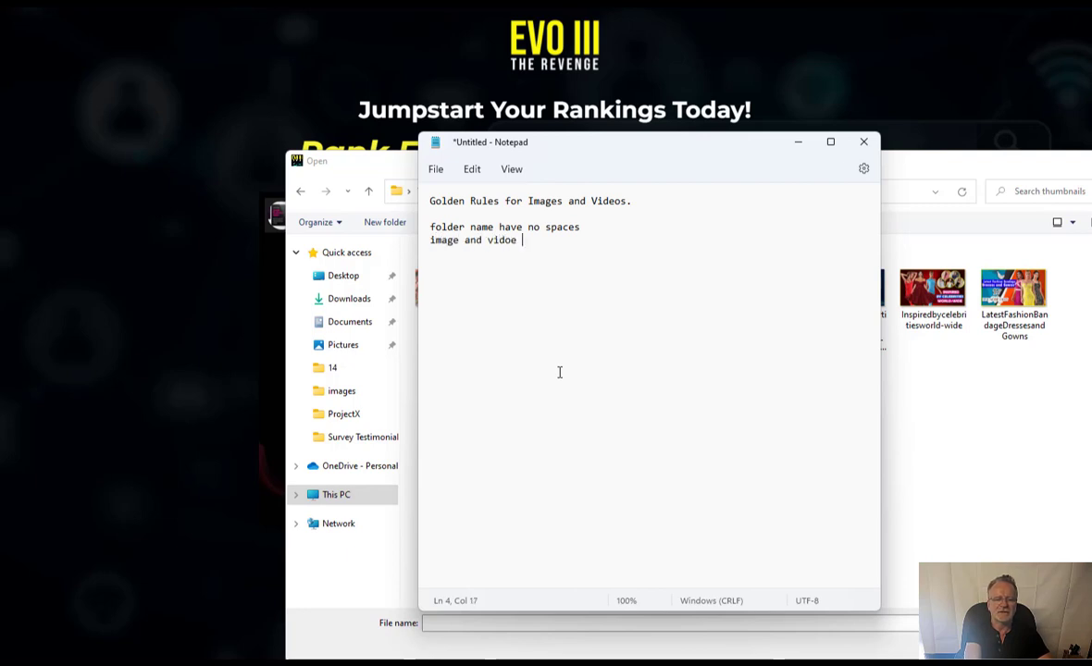
key("BackSpace")
key("BackSpace")
key("BackSpace")
type("eo ")
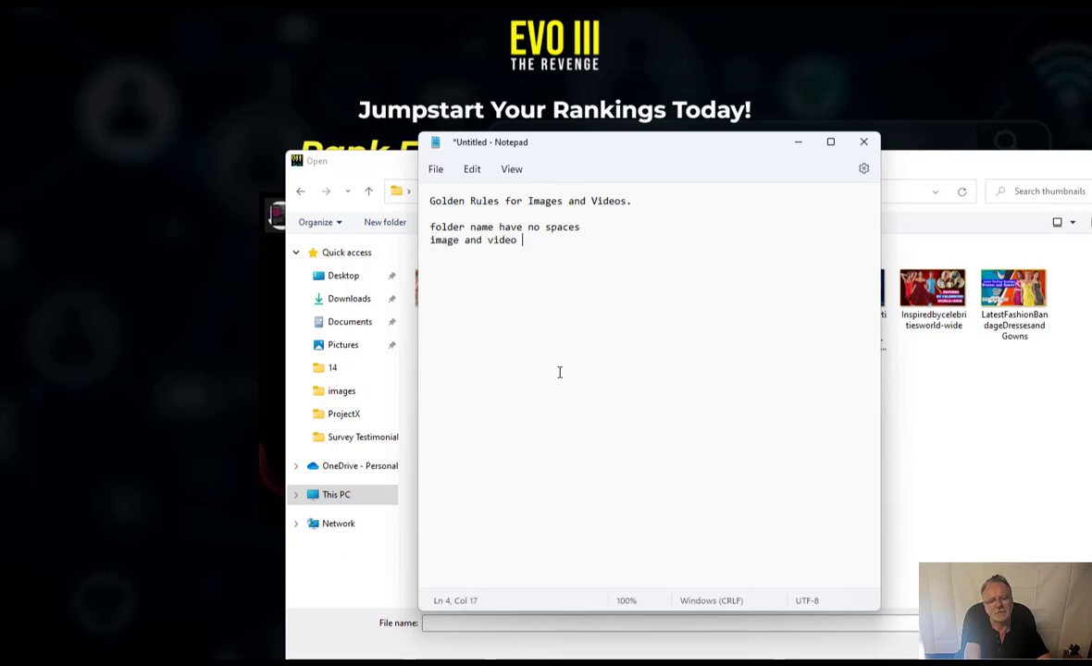
type("names have no sp")
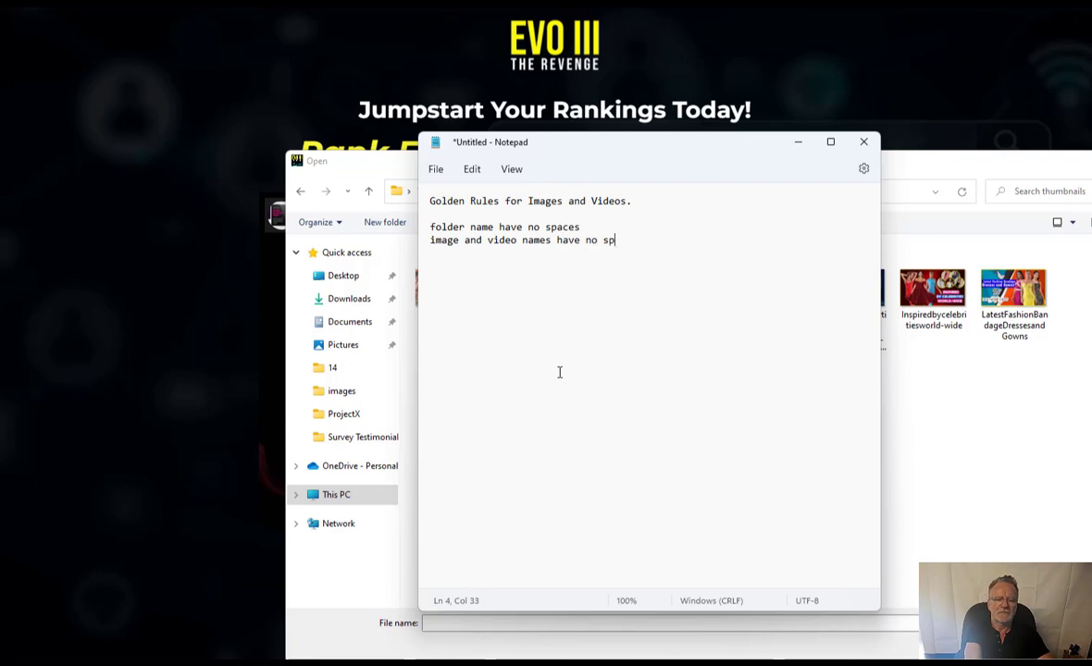
type("ace")
type("s in them.")
type("mages")
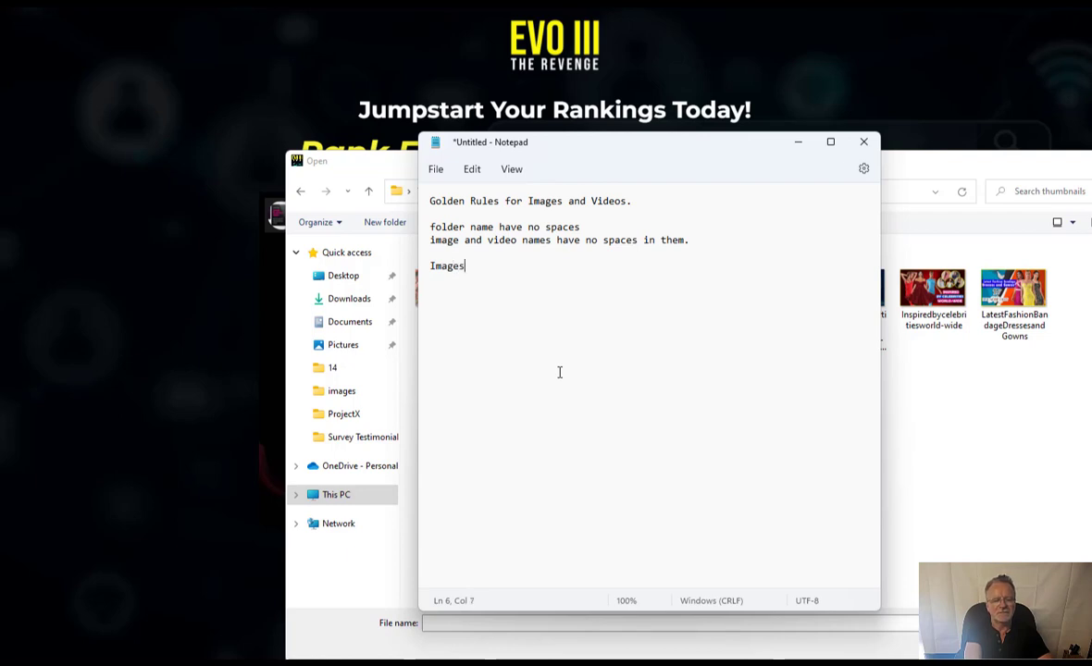
type(" = jpg")
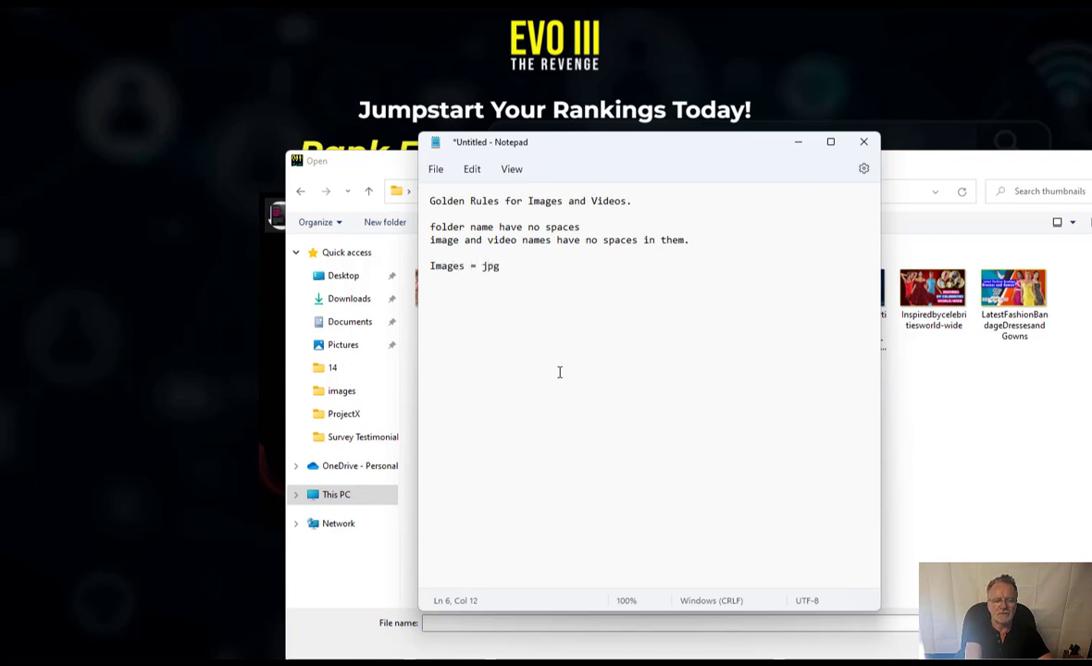
type(" or p")
type("Videos")
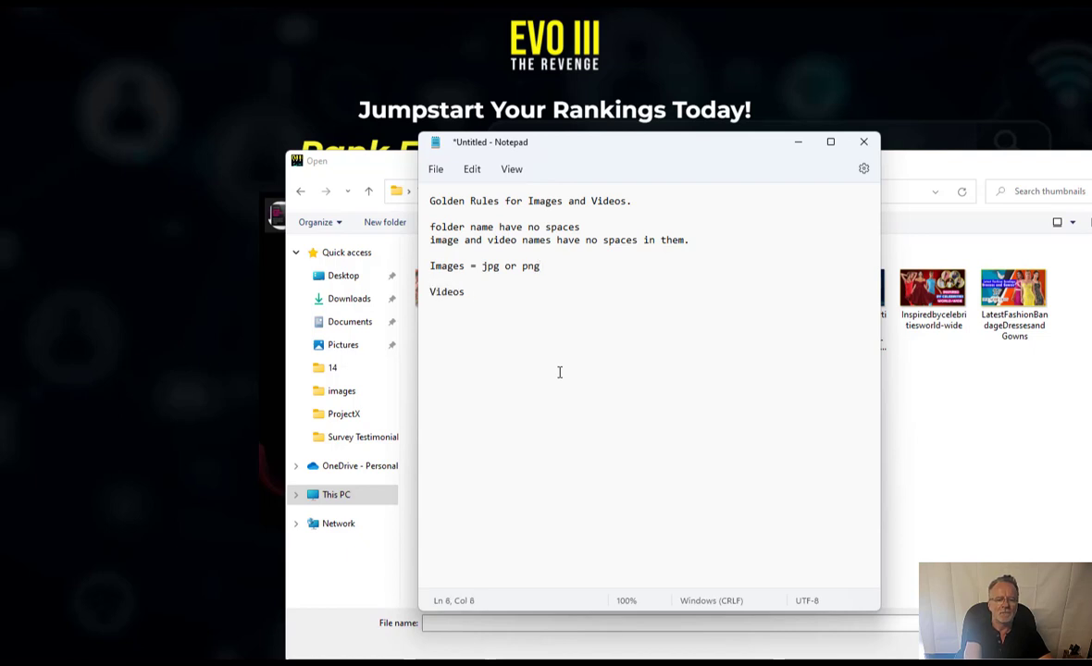
type(" = ")
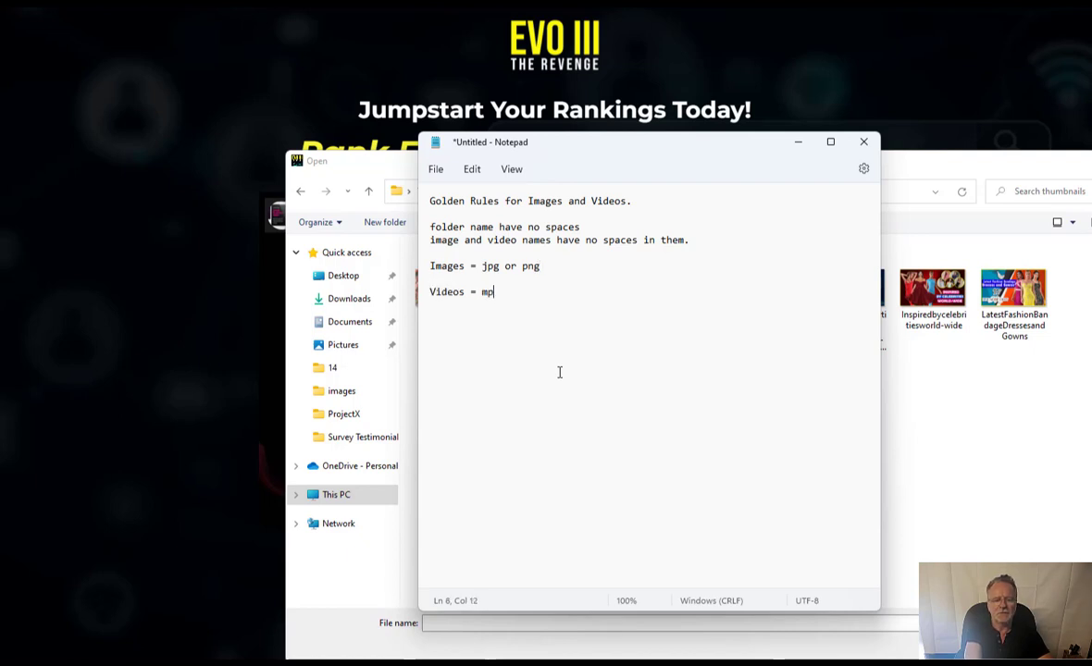
type("mp4 or")
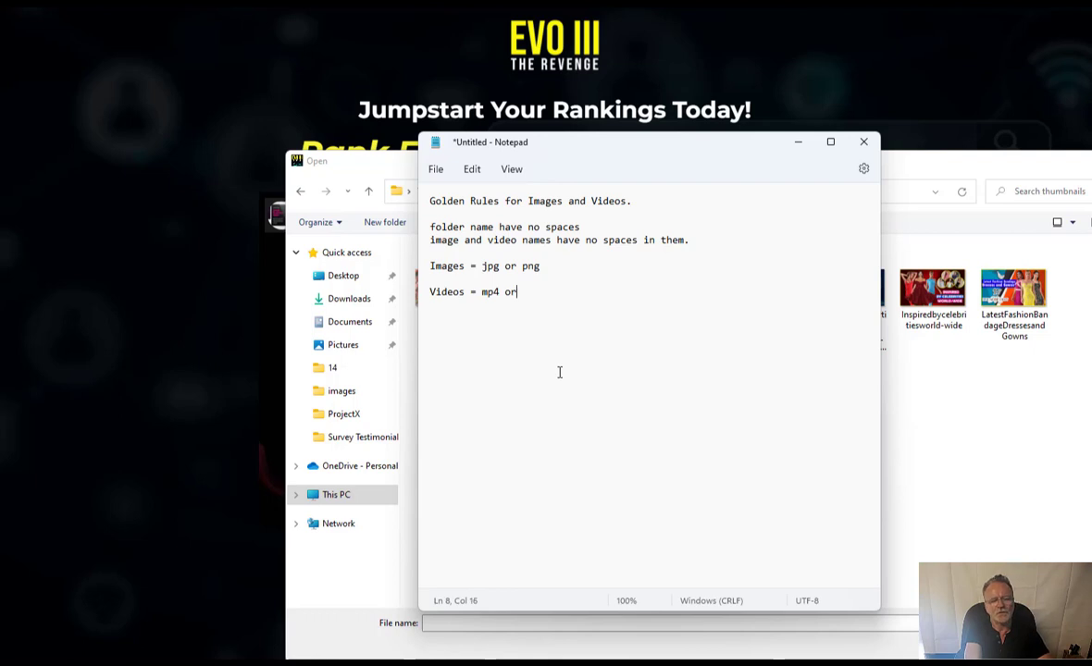
type(" wmv")
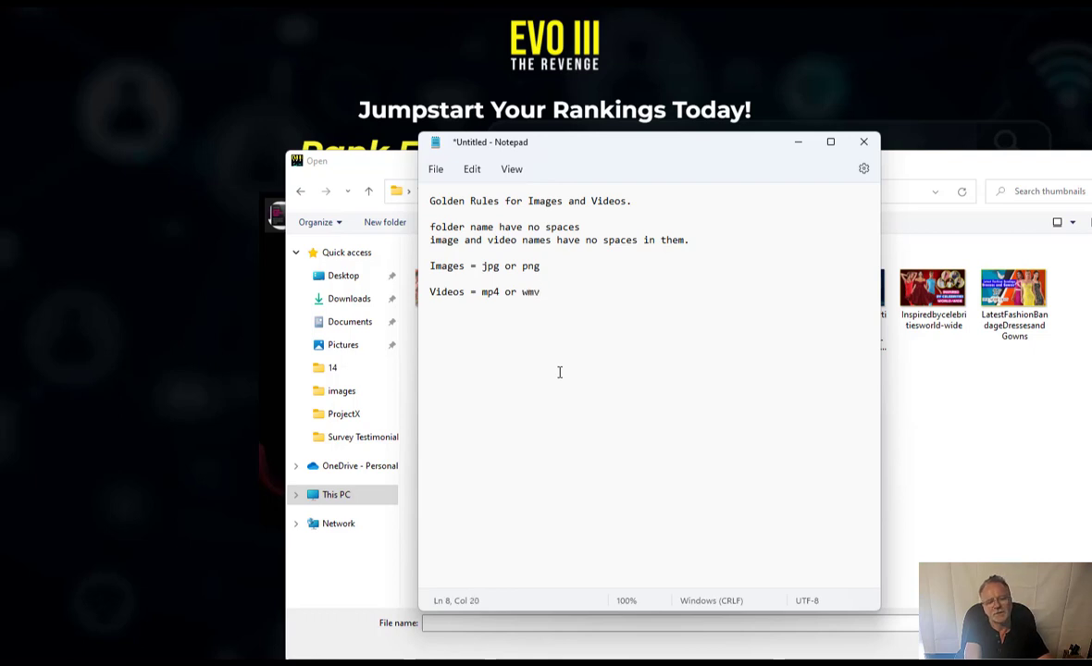
key("Return")
key("Return")
key("Return")
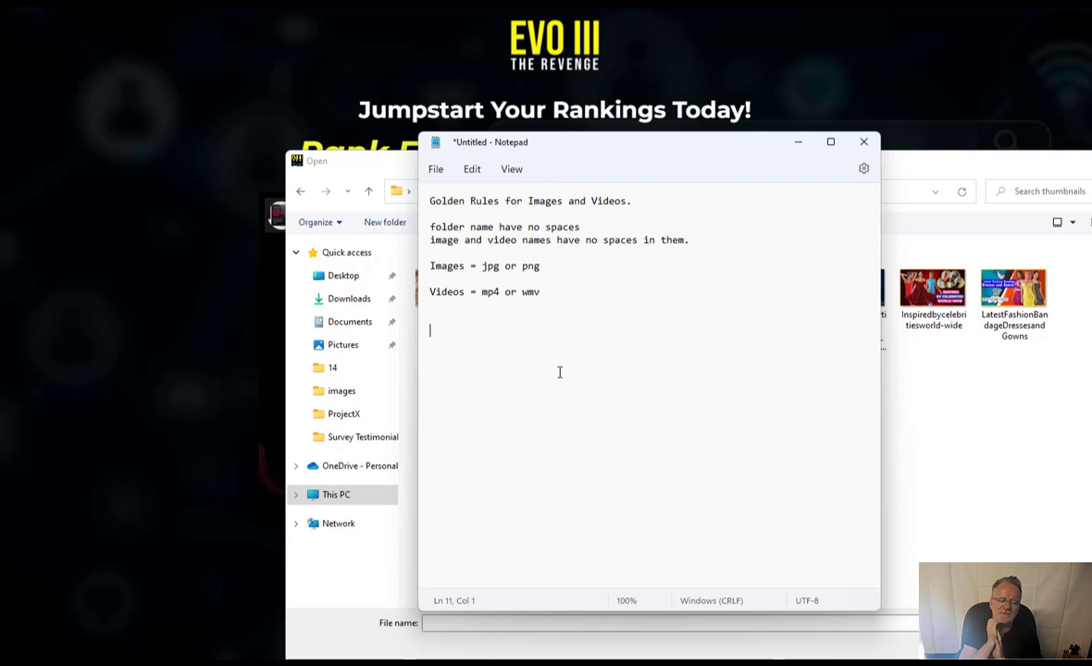
- Add rules banning special characters and allowing only letters and numbers, then move the note aside
type("An ")
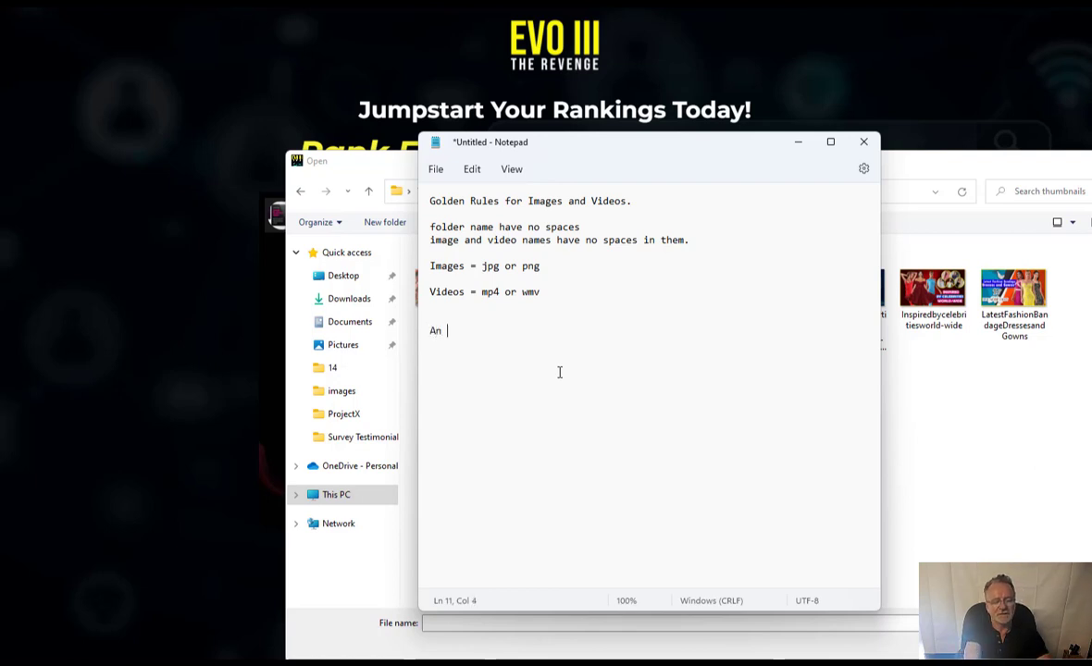
type(" no special charact")
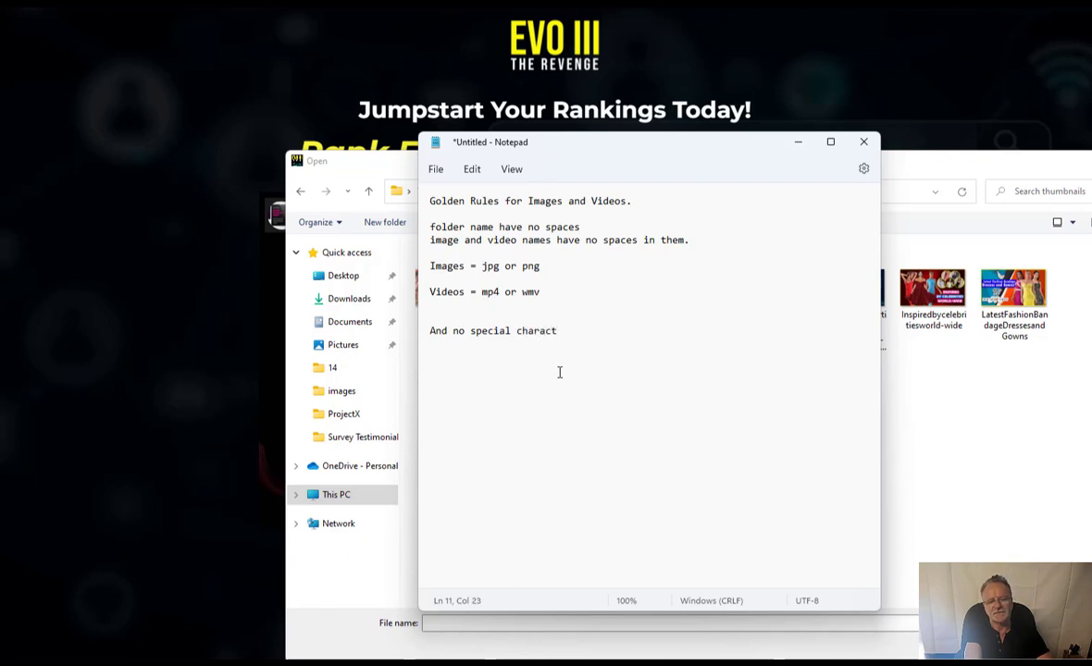
type("ers in the files")
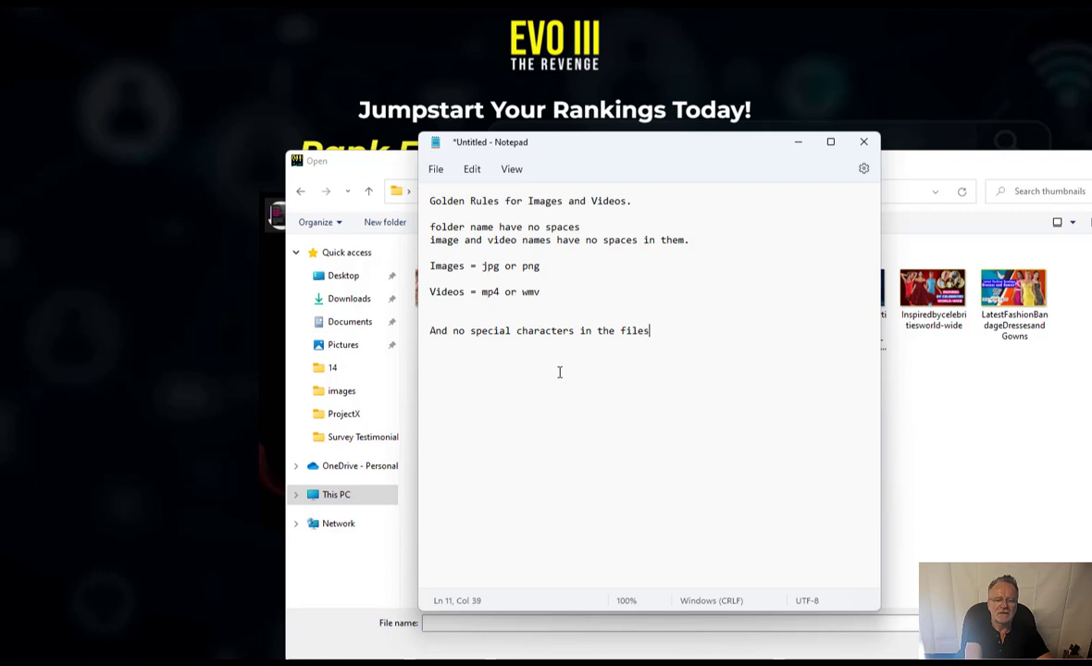
key("BackSpace")
type("name")
type("s.")
key("Return")
key("Return")
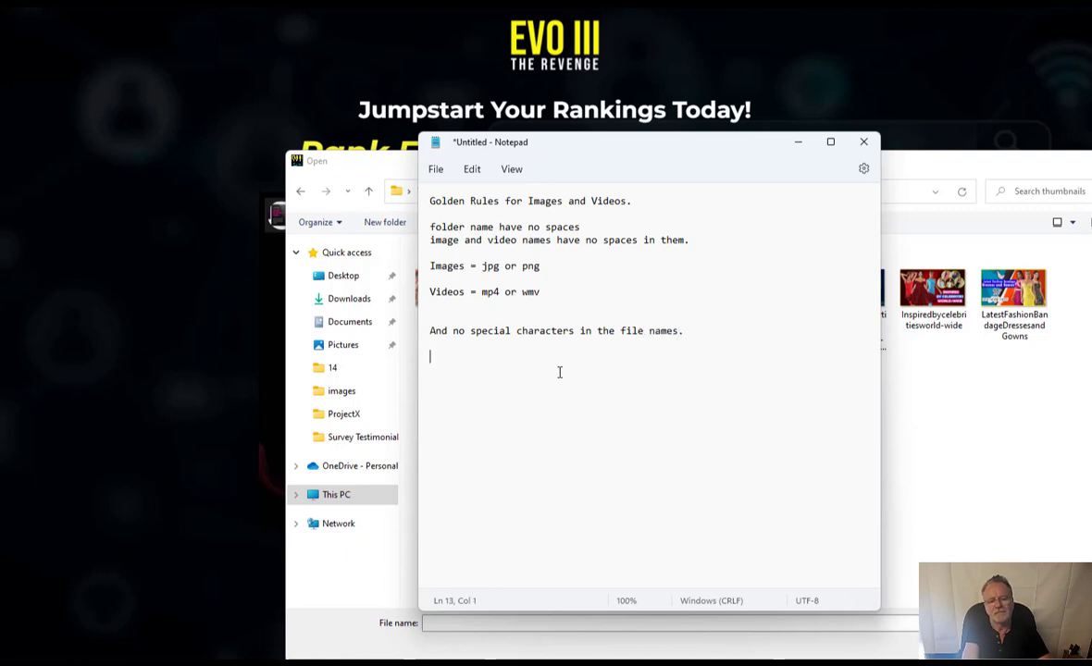
type("Only 1")
type("ett")
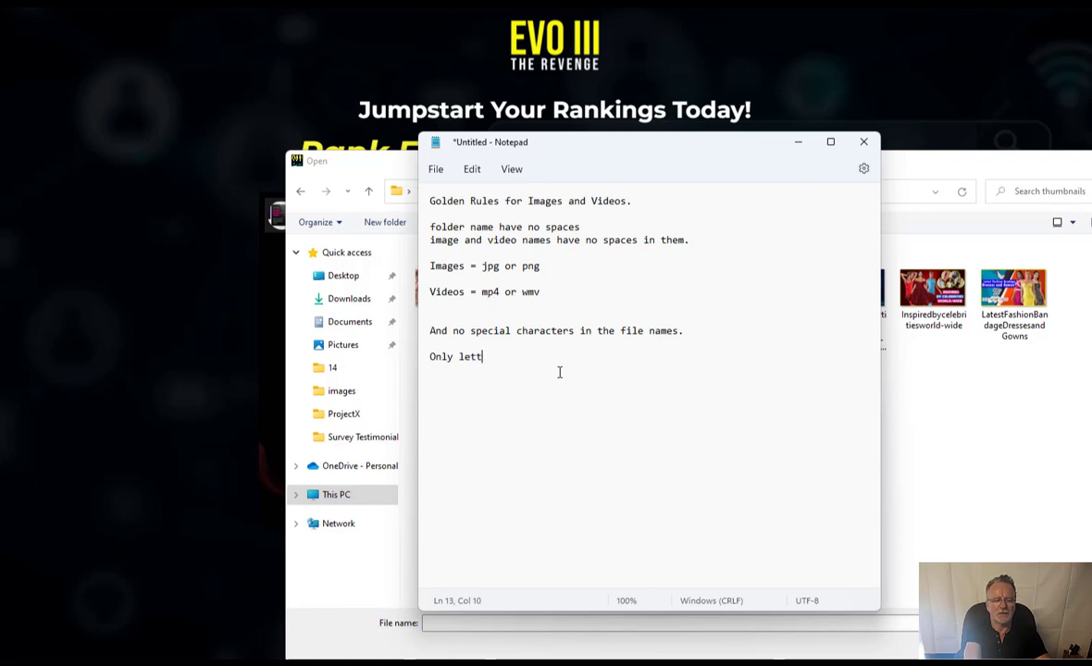
type("ers and number")
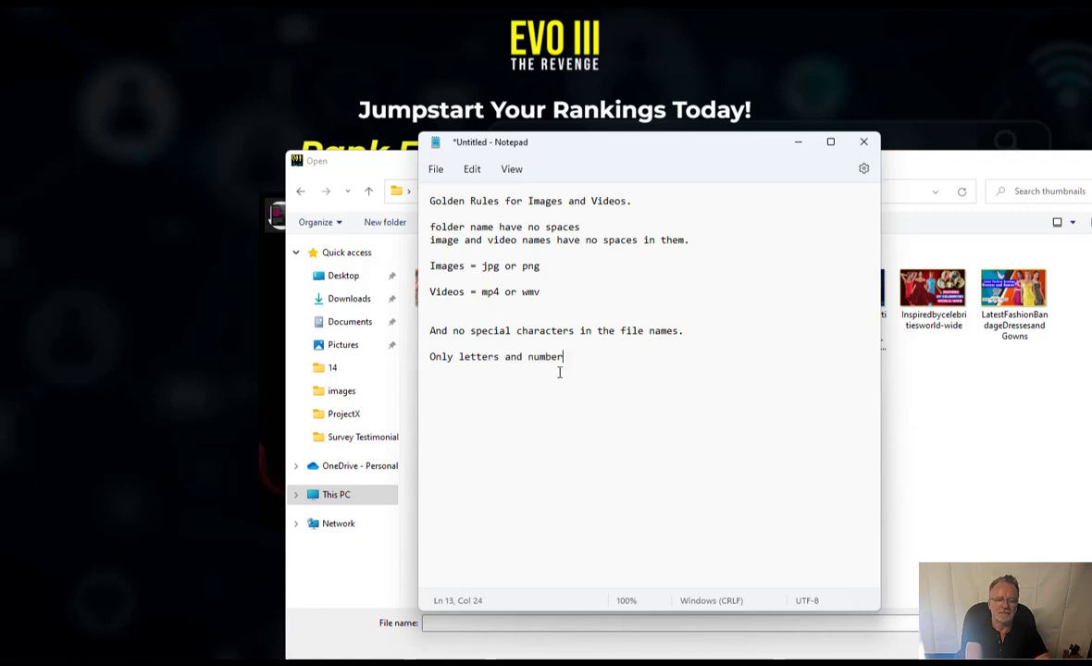
type(", no spac")
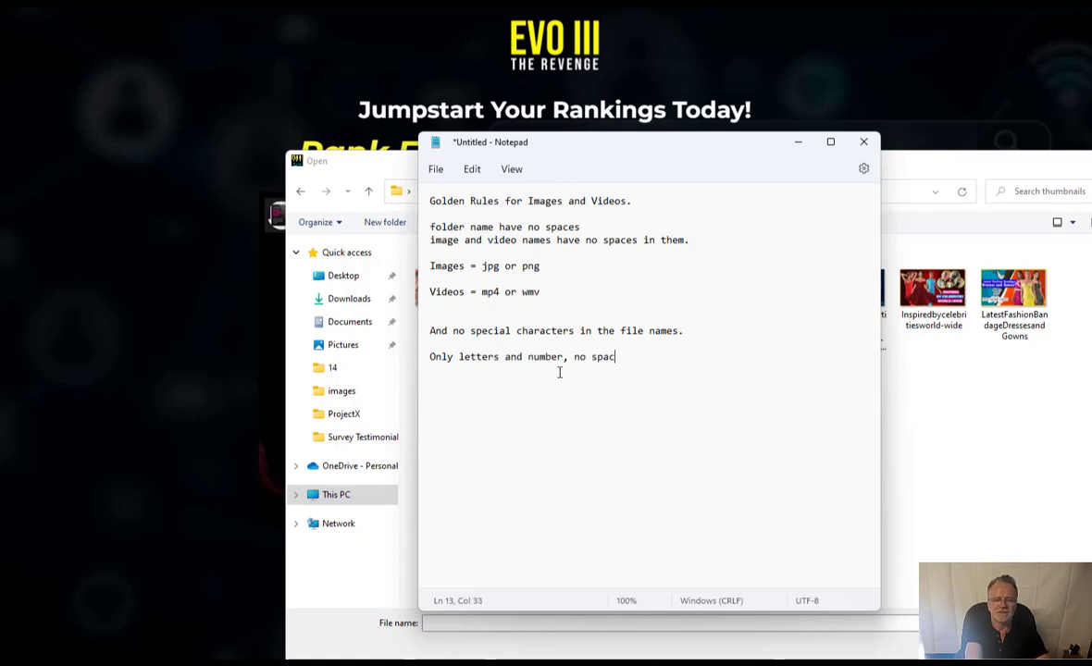
type("es")
key("Return")
key("Return")
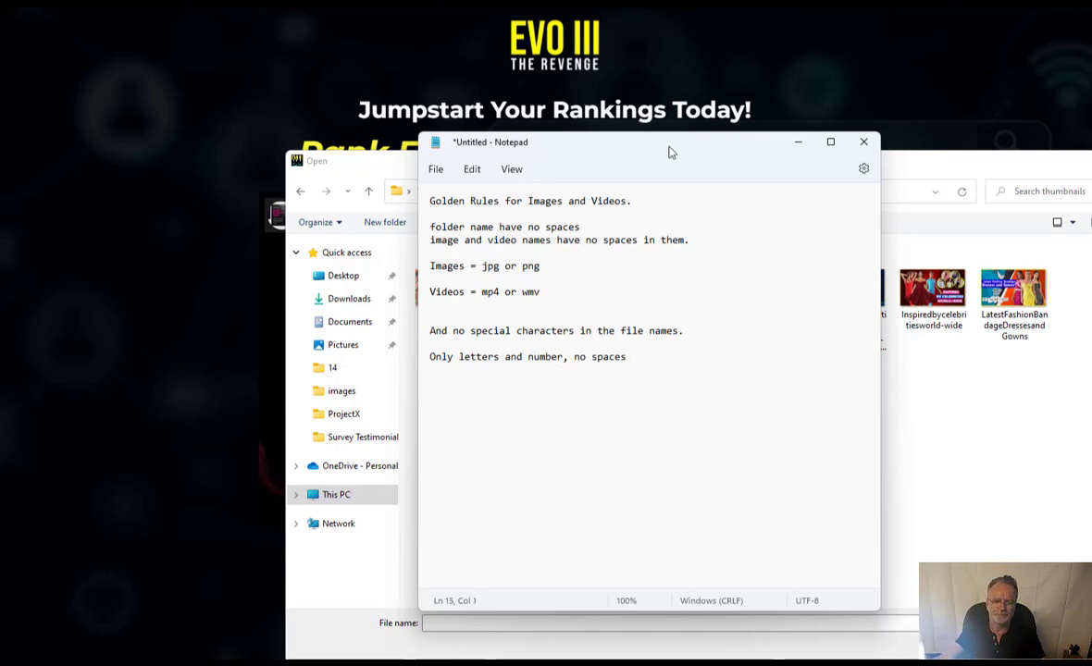
left_click_drag(670, 151, 0, 148)
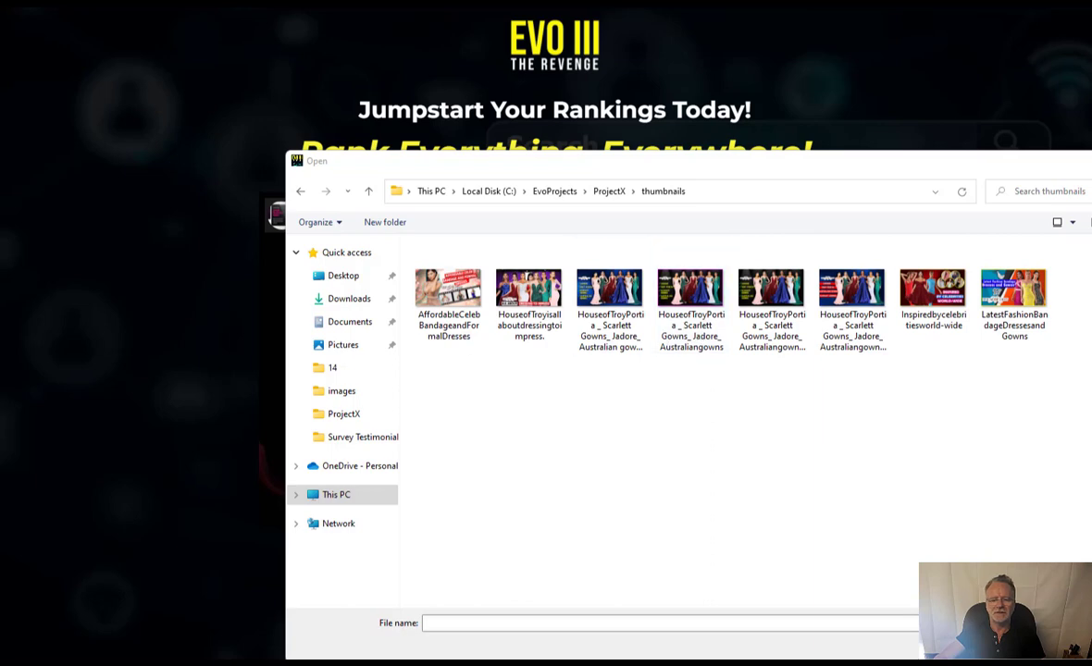
- Set the image folder to the thumbnails folder and pick the duchessss video in ProjectX\VideoContent
double_click(446, 294)
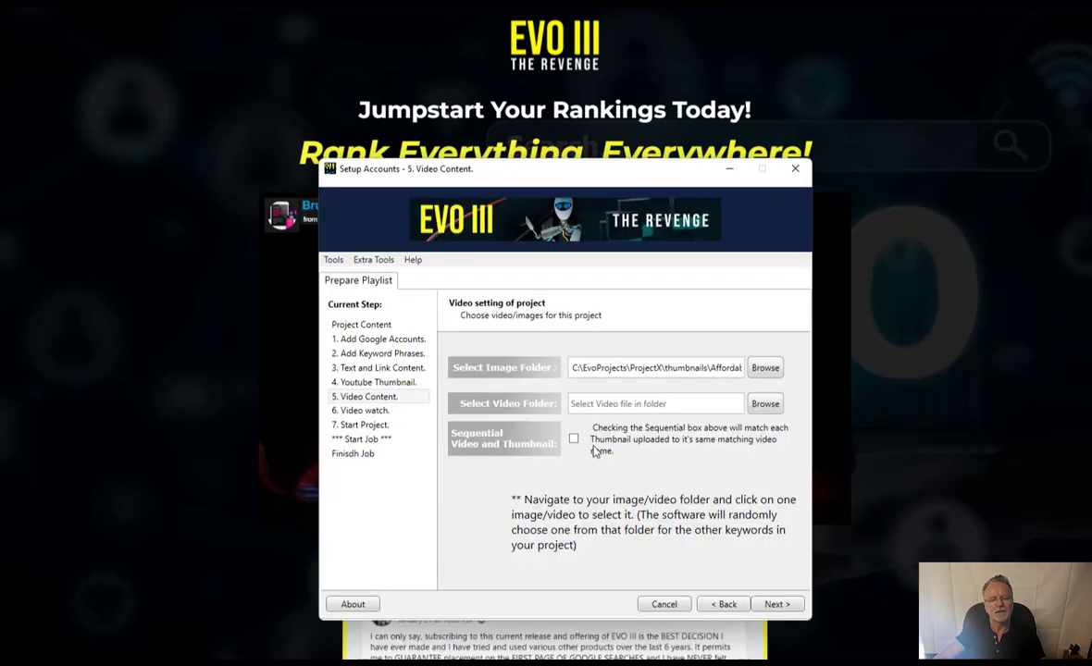
left_click(765, 404)
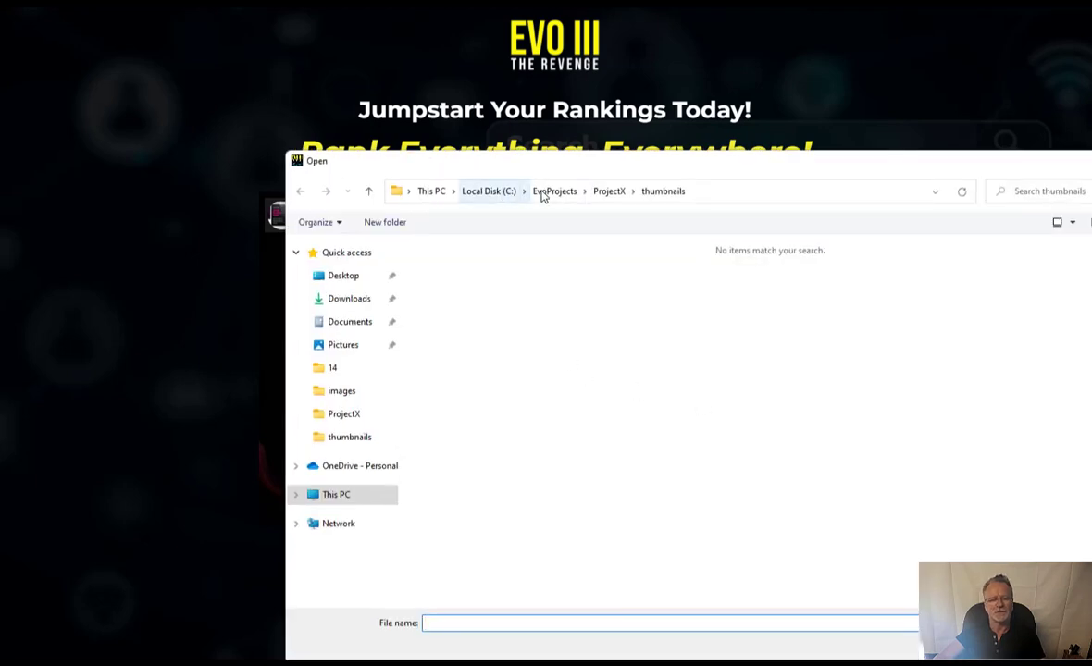
left_click(611, 195)
left_click(462, 294)
double_click(462, 300)
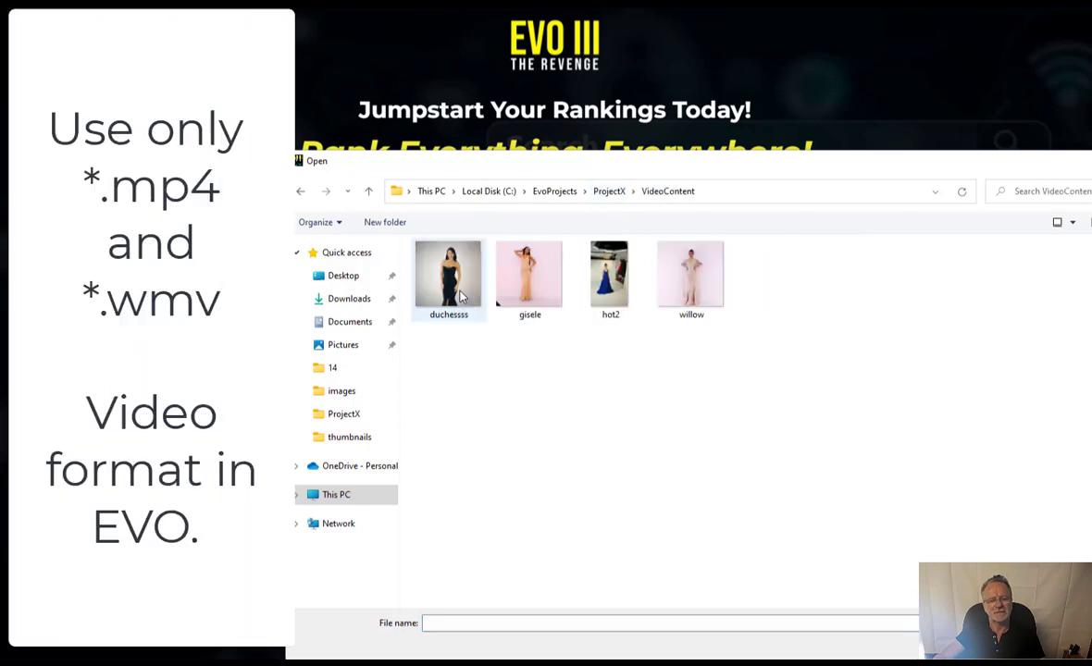
left_click(429, 275)
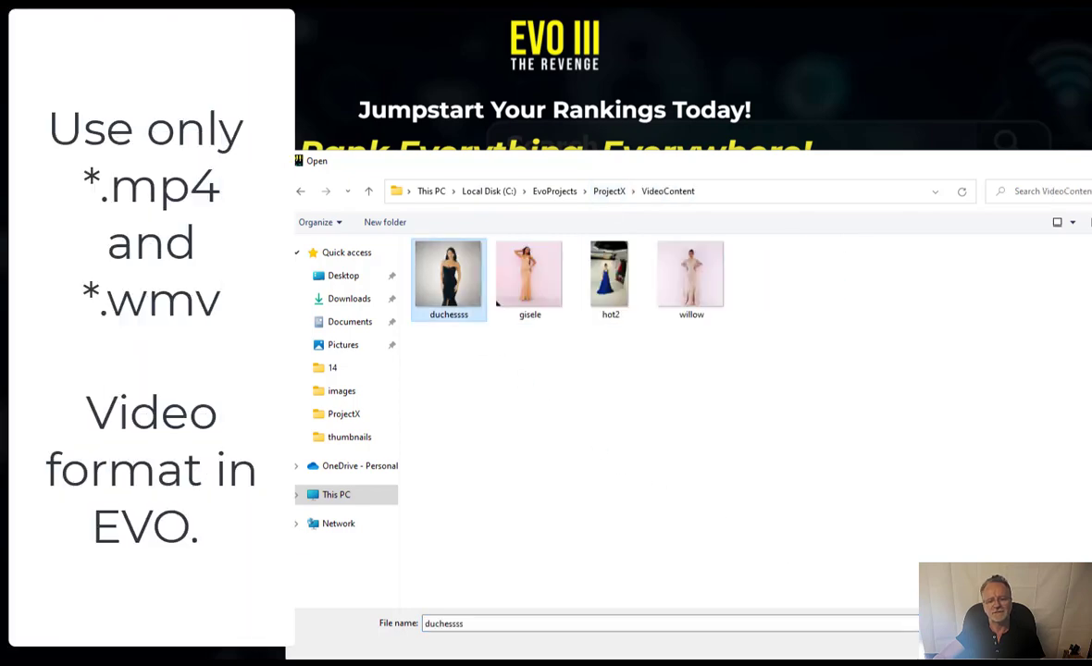
key("Return")
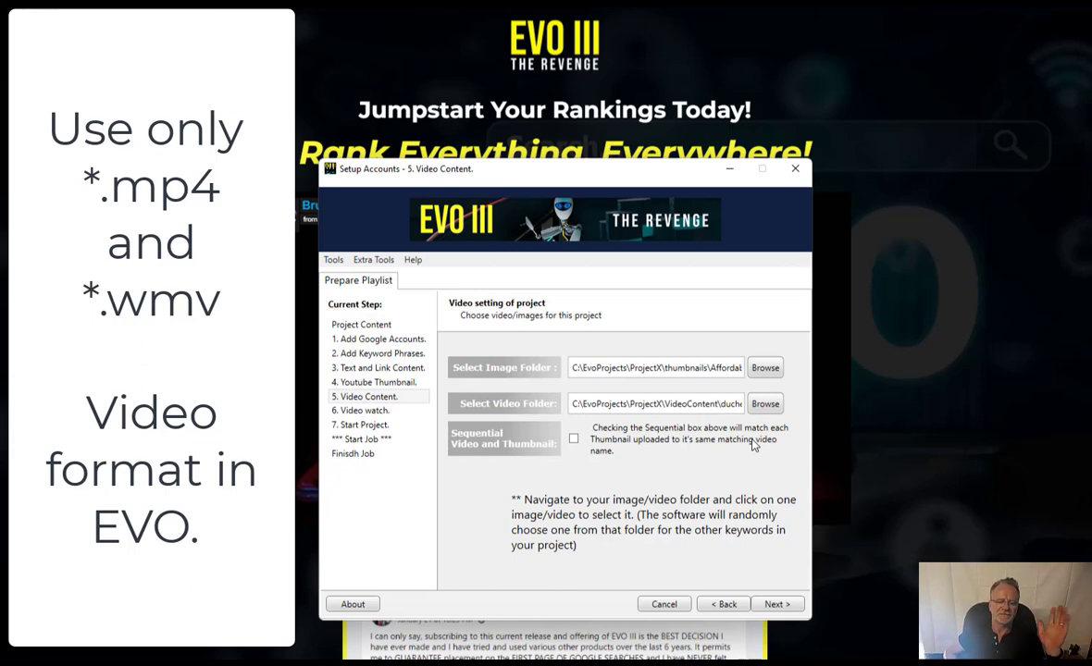
- Leave Sequential Video and Thumbnail unticked and advance the wizard to step 6, Video watch
left_click(574, 438)
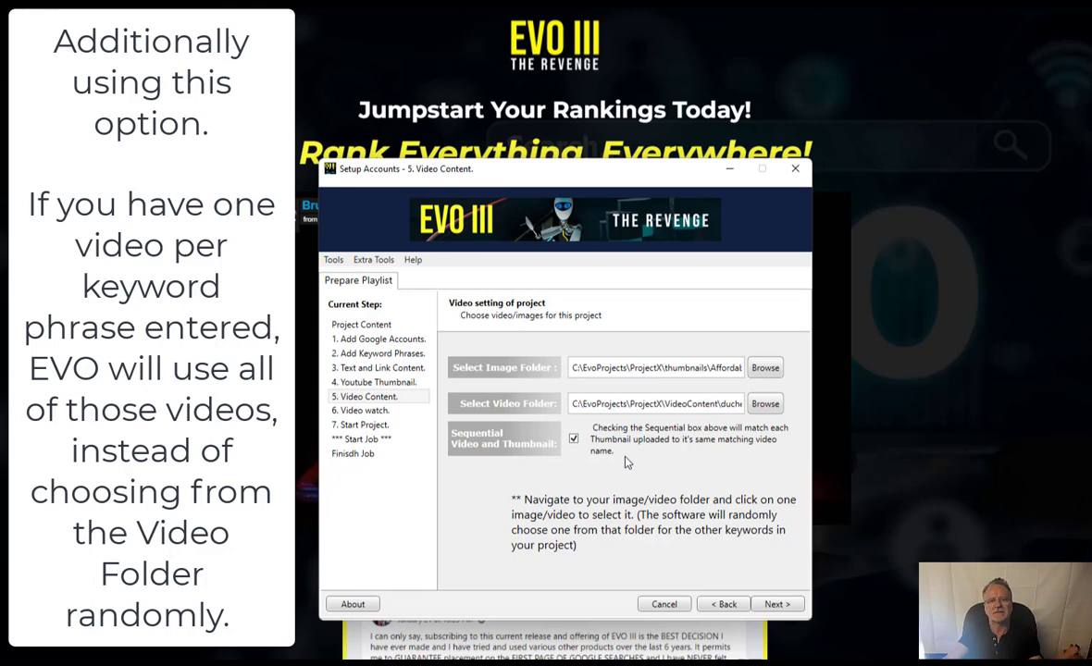
left_click(570, 440)
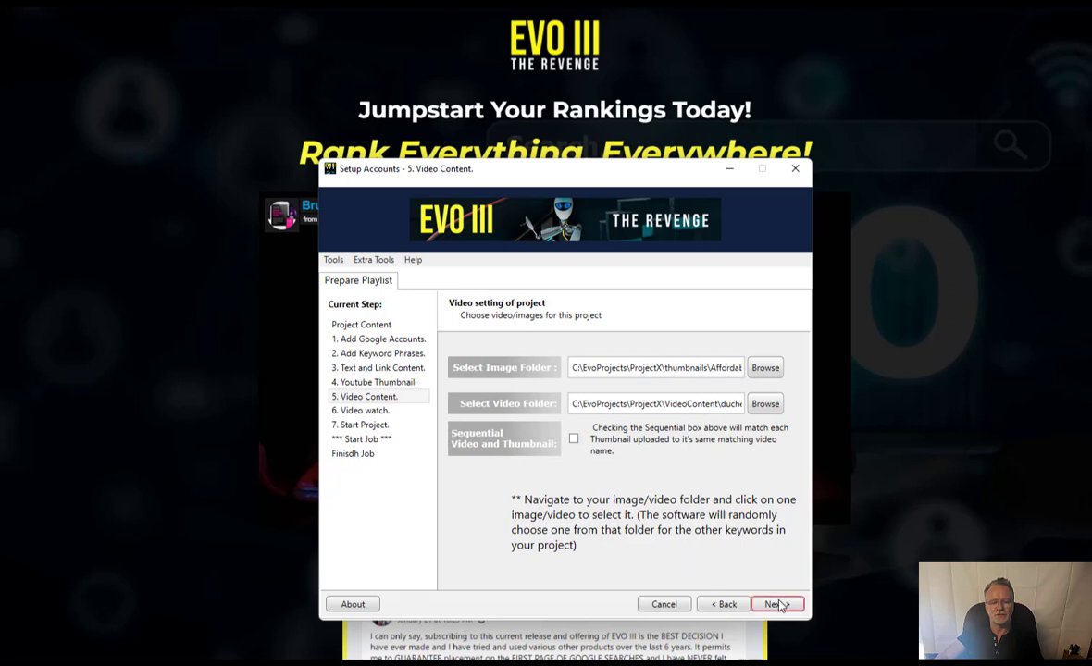
left_click(777, 604)
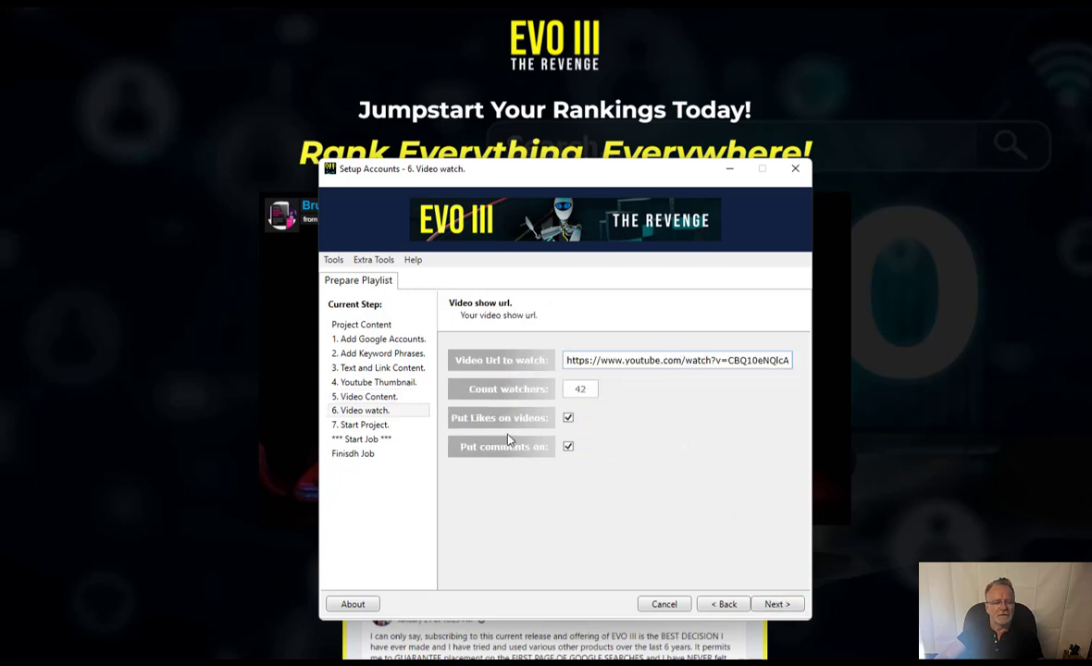
left_click_drag(0, 185, 0, 137)
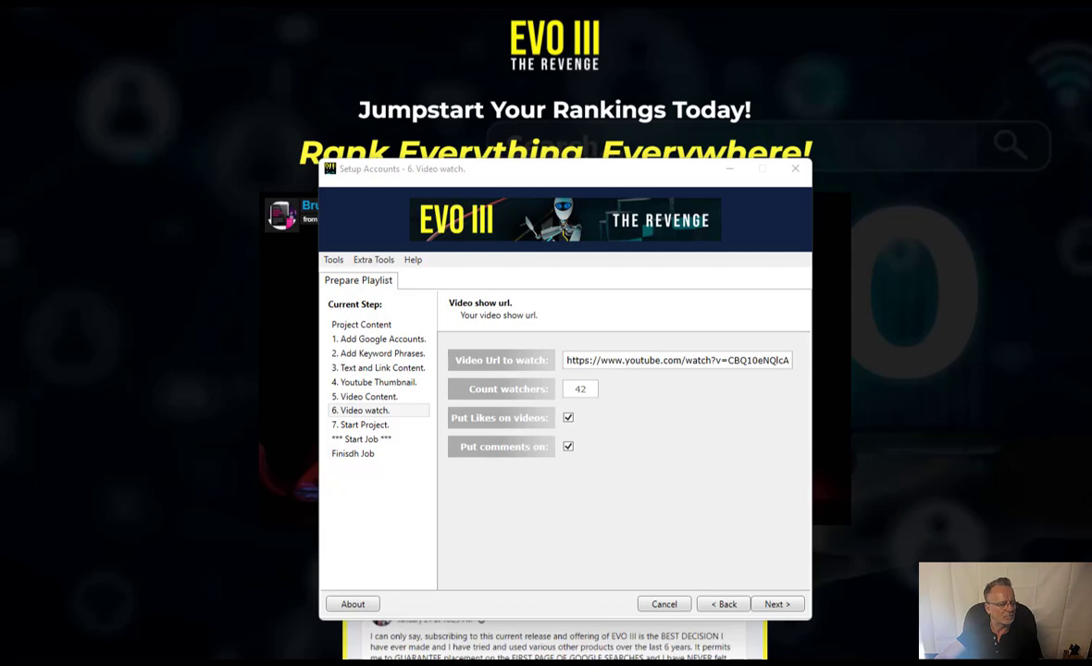
- Copy the YouTube Views URL line from the projectInfo notes and return to EVO III
key("alt+Tab")
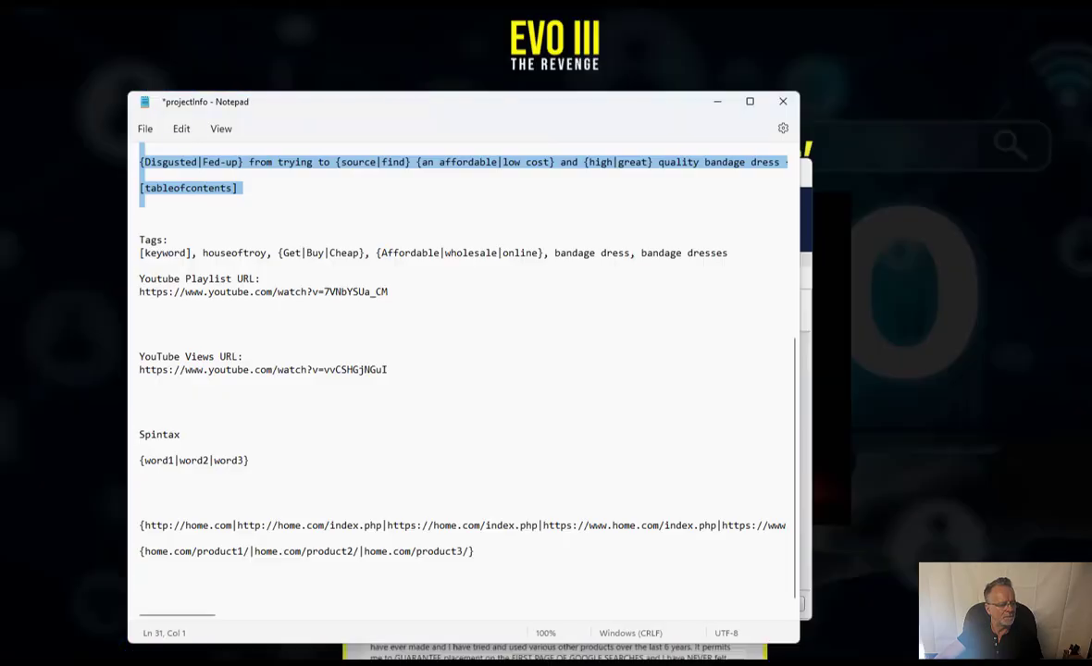
double_click(239, 370)
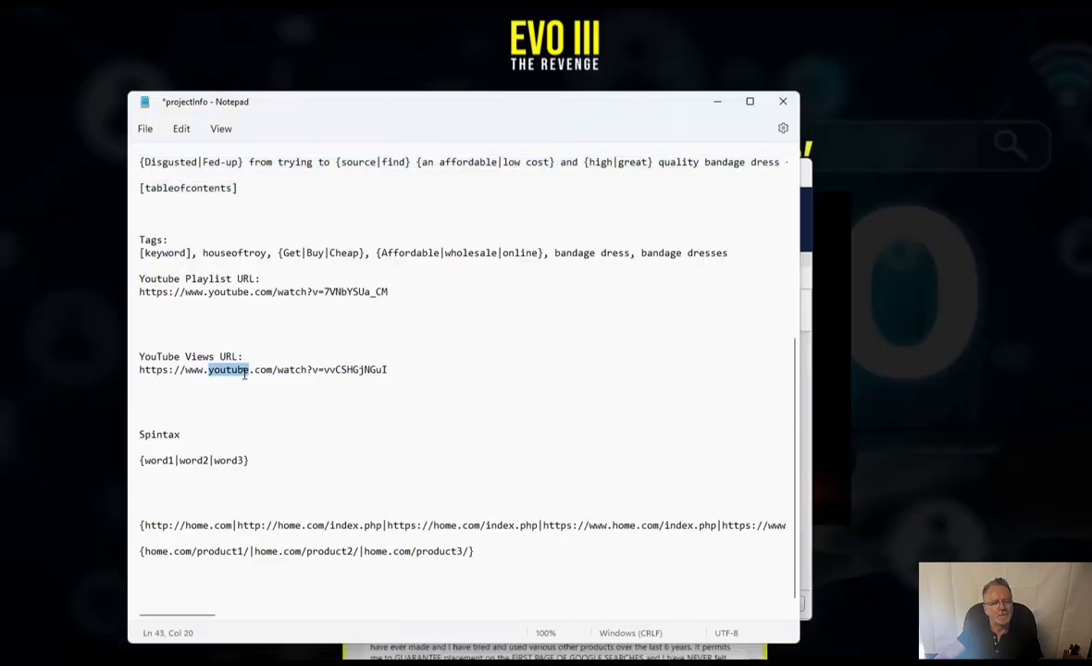
triple_click(245, 371)
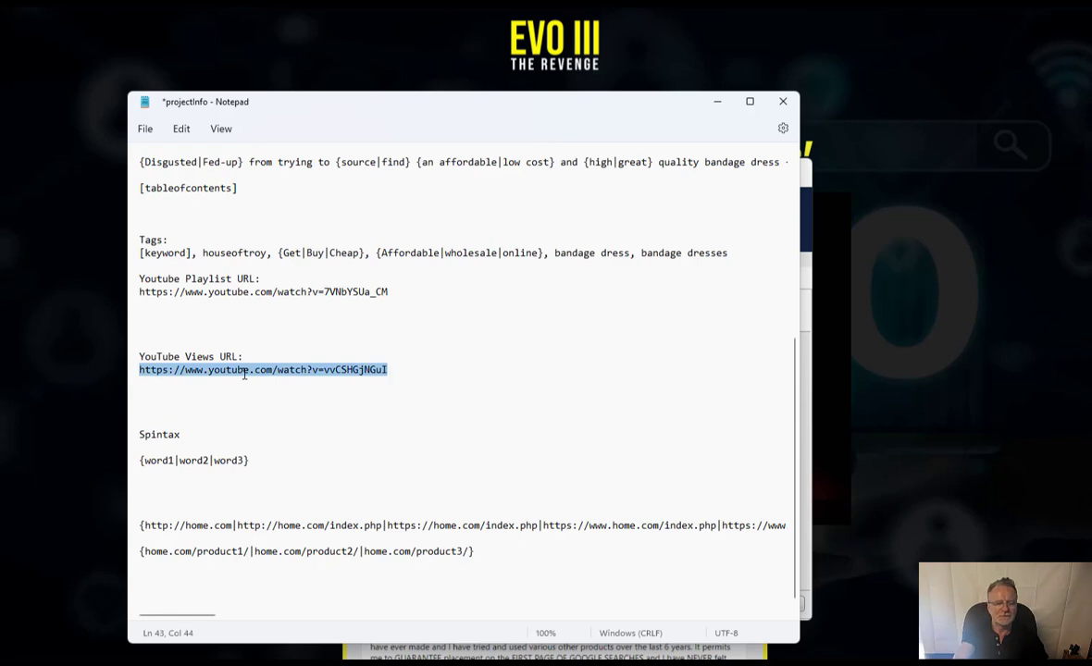
key("alt+Tab")
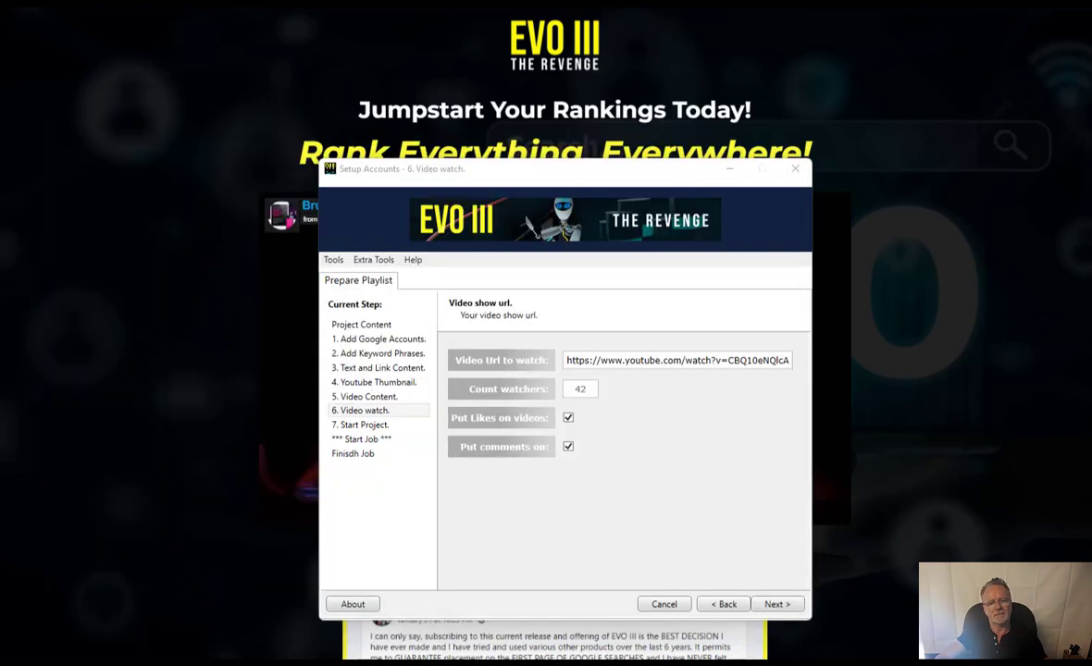
- Replace the Video Url to watch field's contents with the copied YouTube Views URL
left_click(659, 361)
key("ctrl+a")
type("https://www.youtube.com/watch?v=vvCSHGJNGuI")
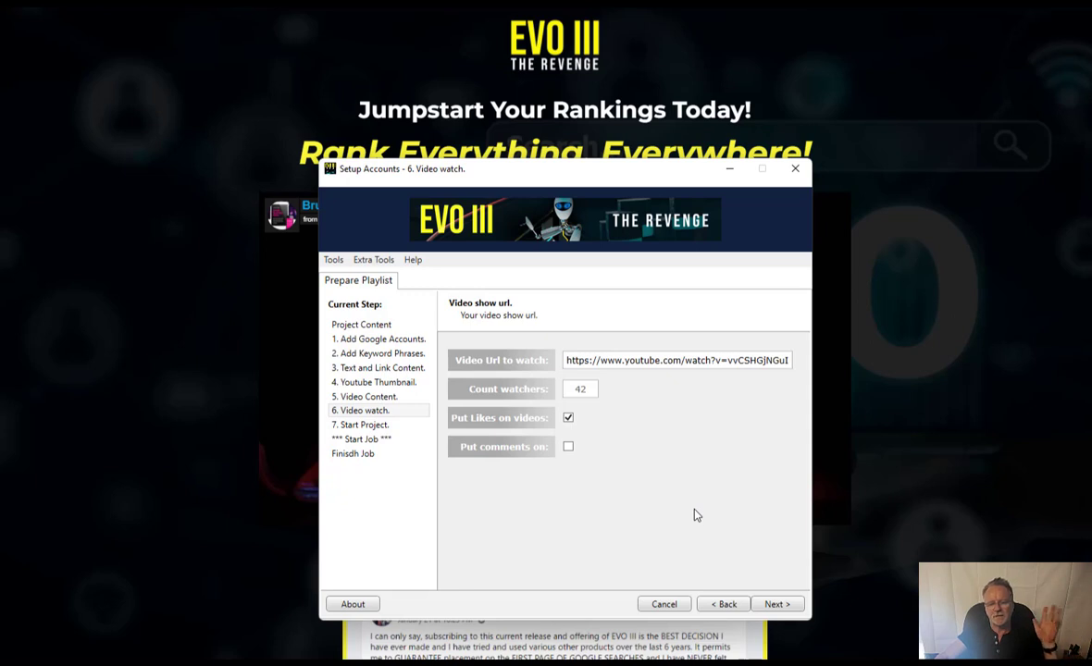
- Advance to the Start Project step, create a new project and launch the job
left_click(777, 604)
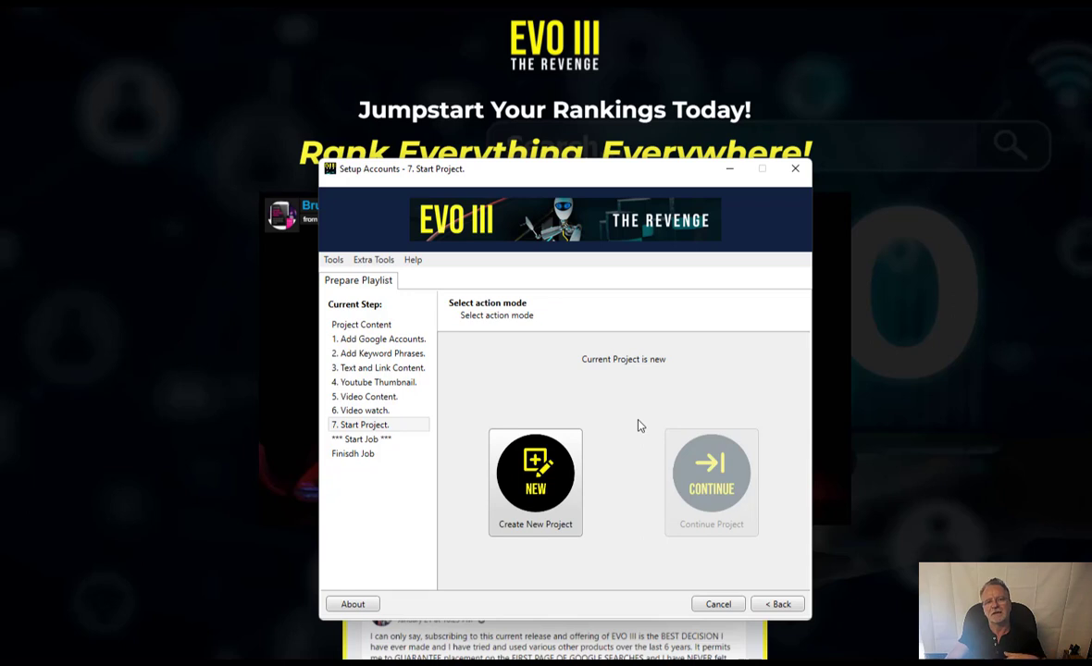
left_click(537, 477)
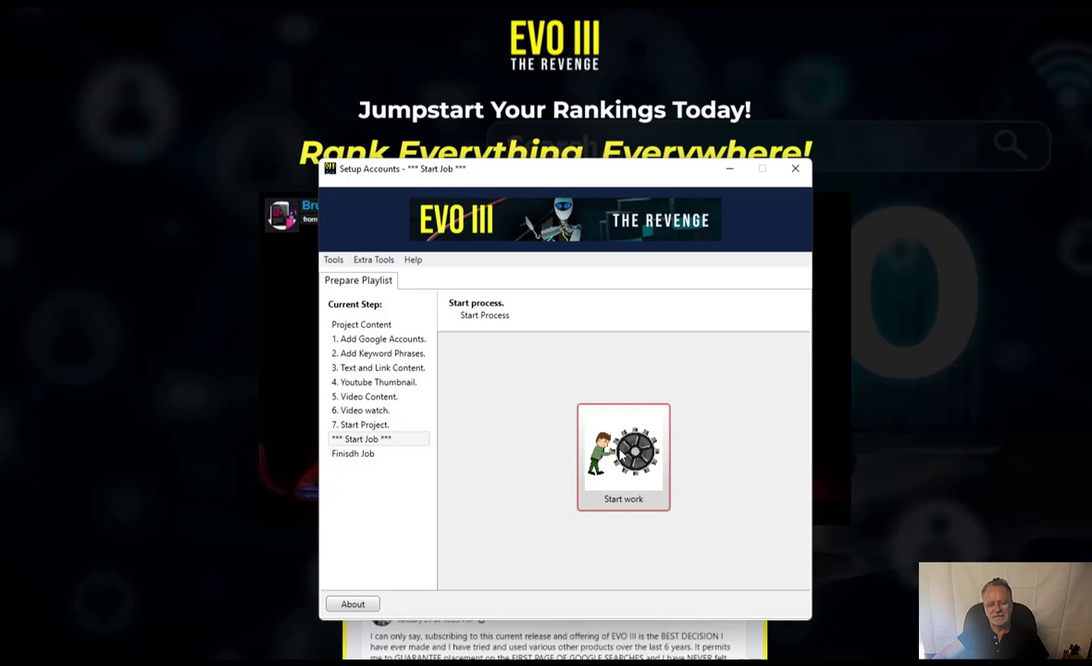
left_click(621, 454)
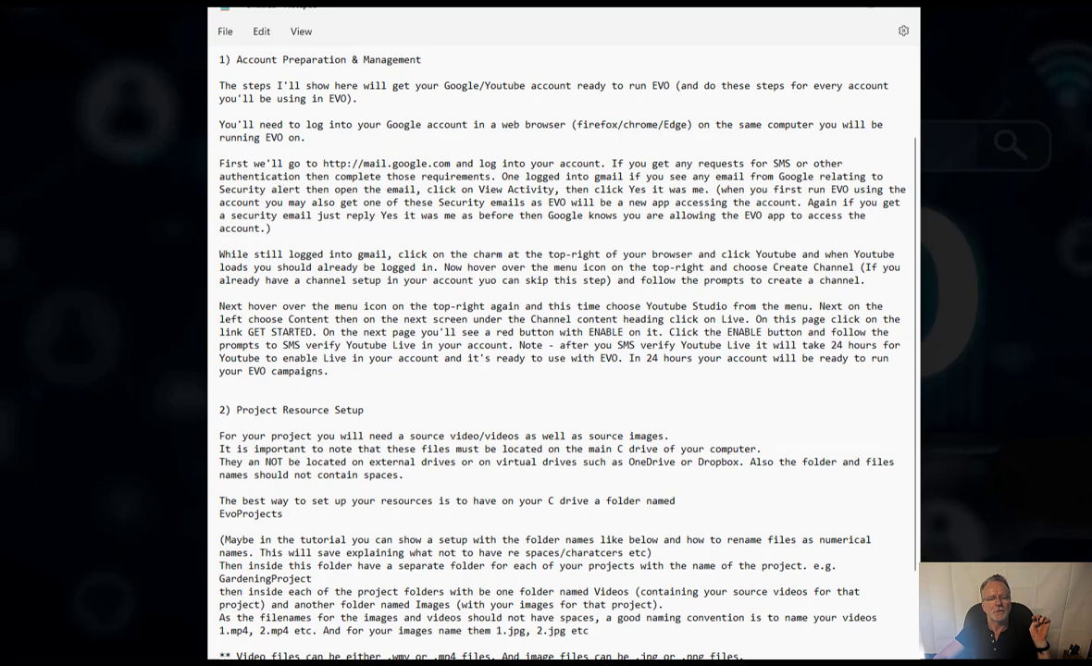
- Open the createchannel screenshot from the Youtubeready folder and bring it into full view
left_click_drag(0, 120, 495, 78)
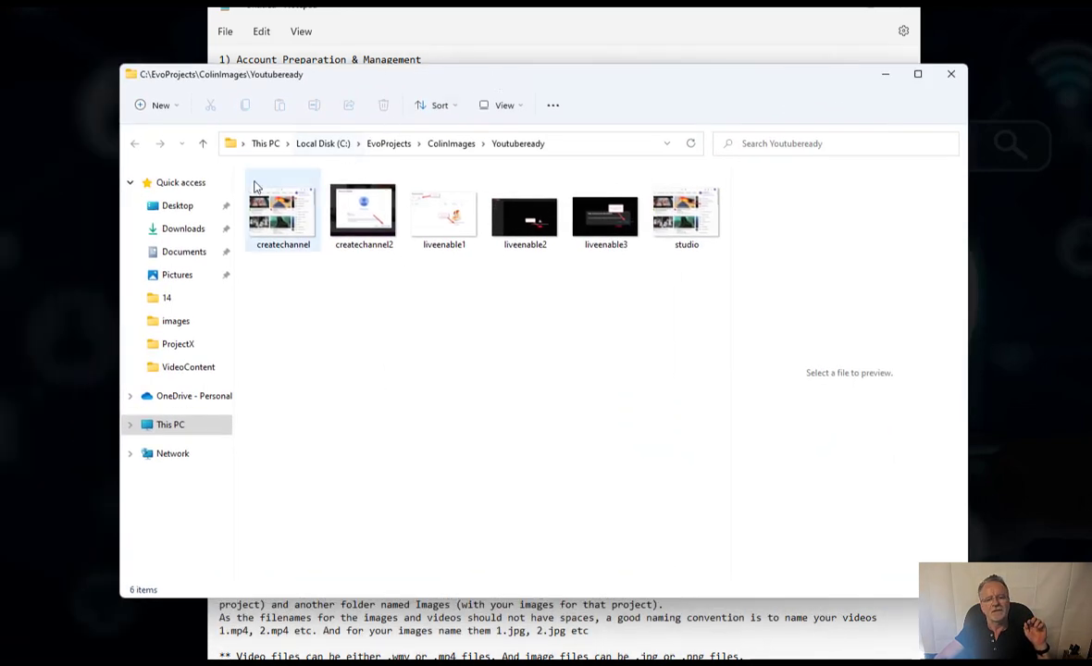
left_click(274, 212)
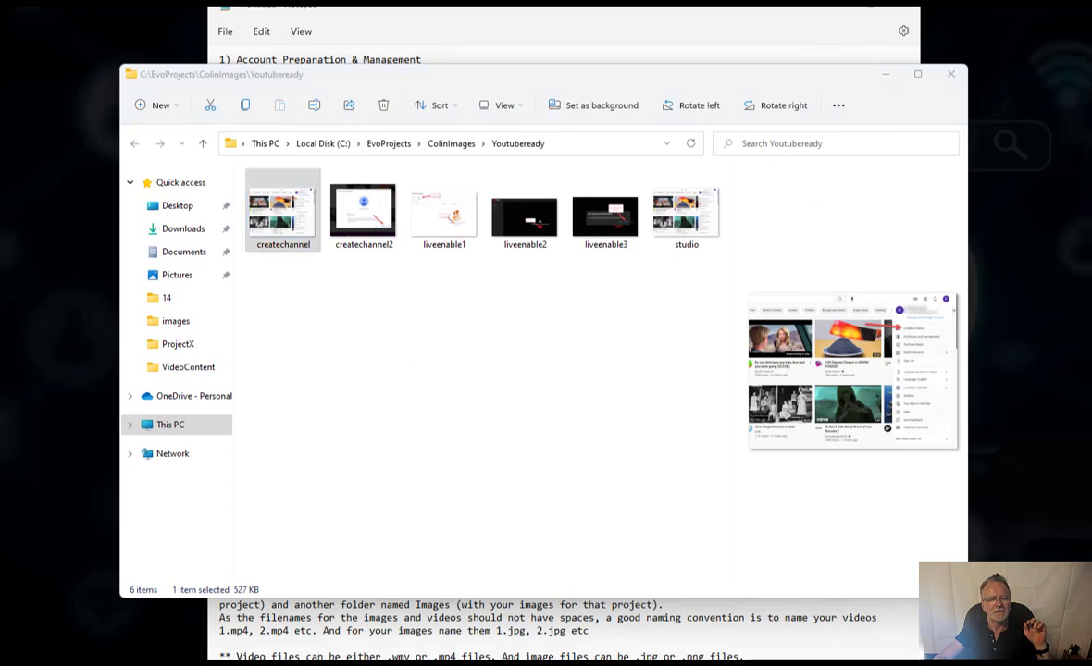
left_click_drag(0, 19, 481, 0)
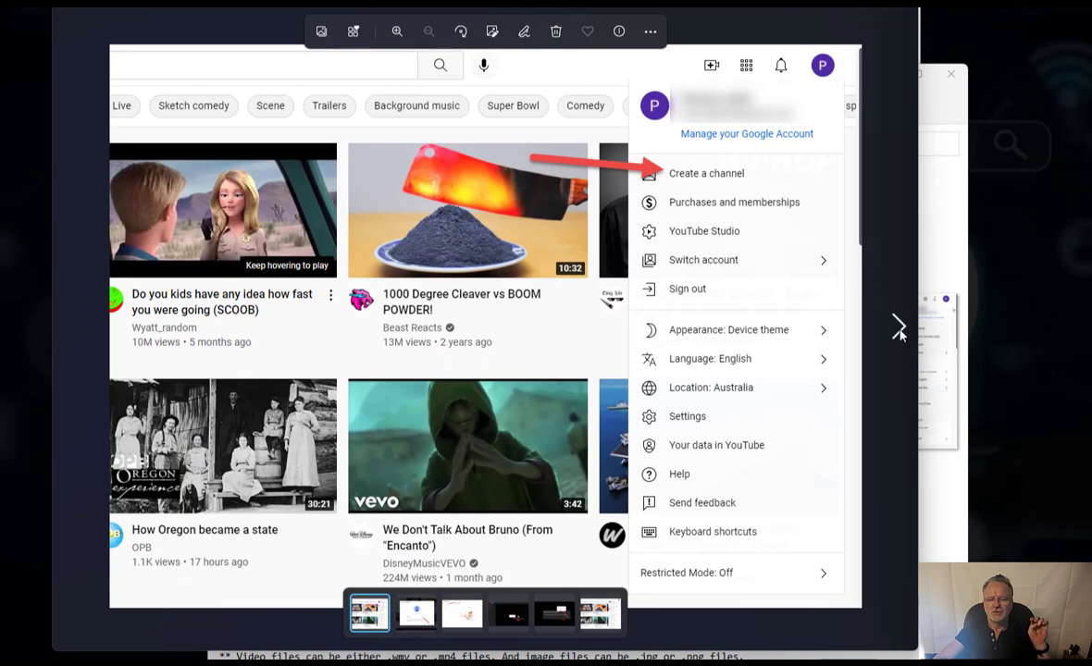
- Page through the remaining Youtubeready screenshots to the YouTube Studio menu, then minimize Photos
left_click(898, 329)
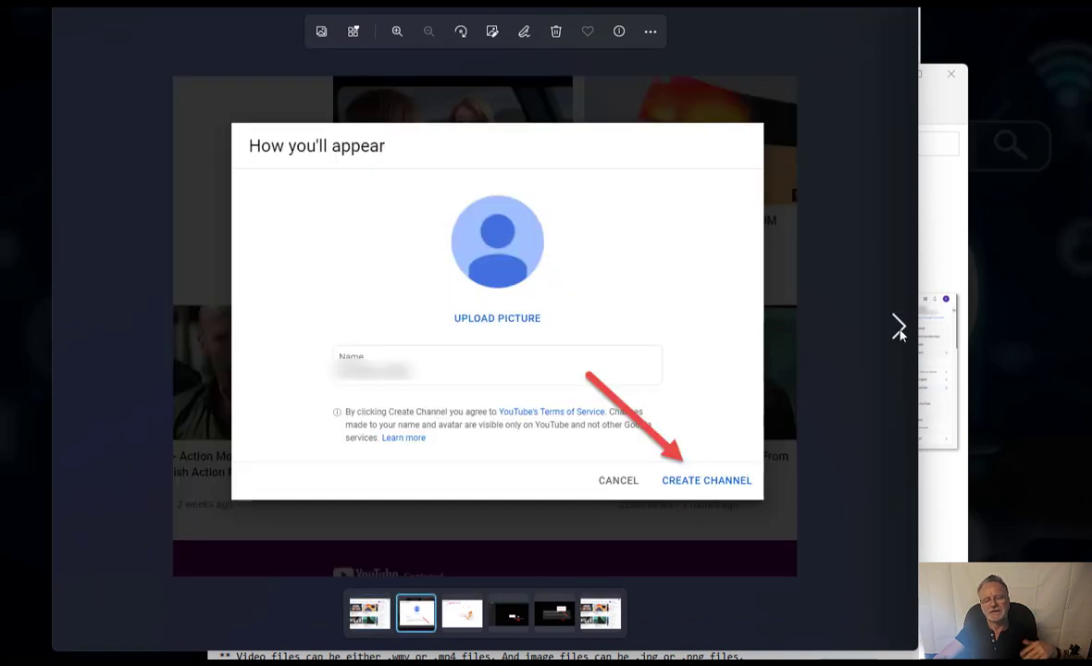
left_click(898, 328)
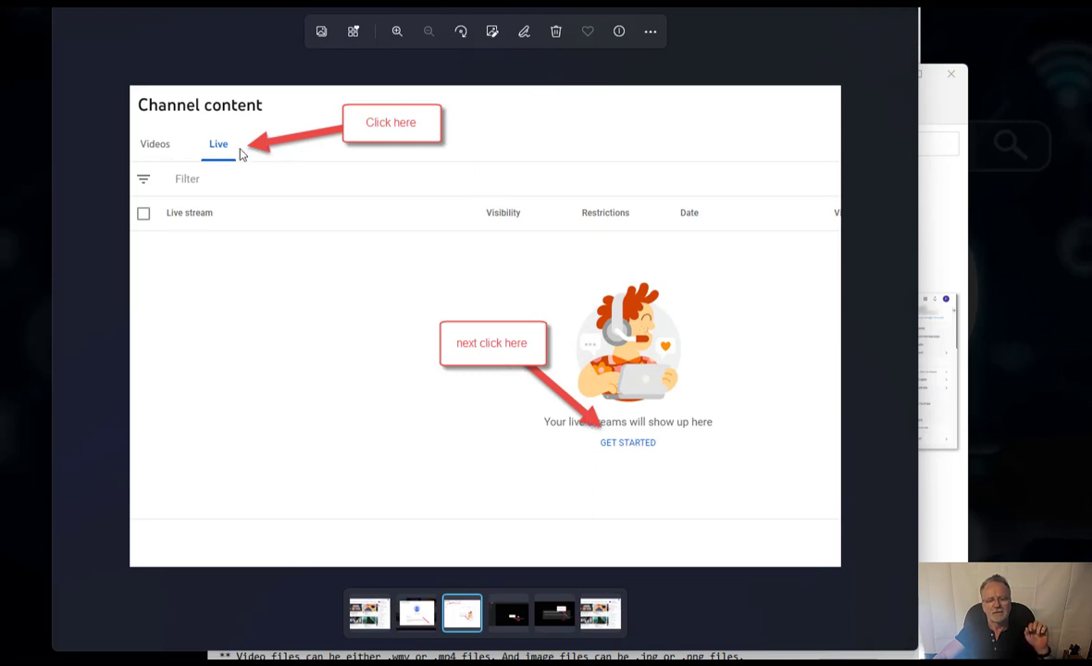
left_click(898, 329)
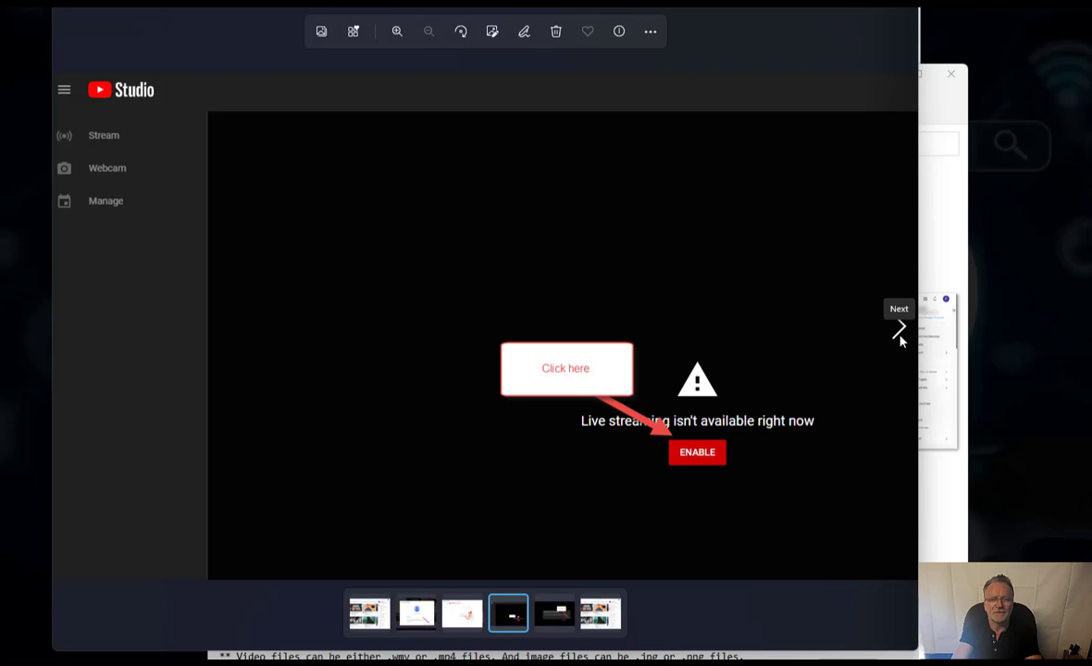
left_click(900, 336)
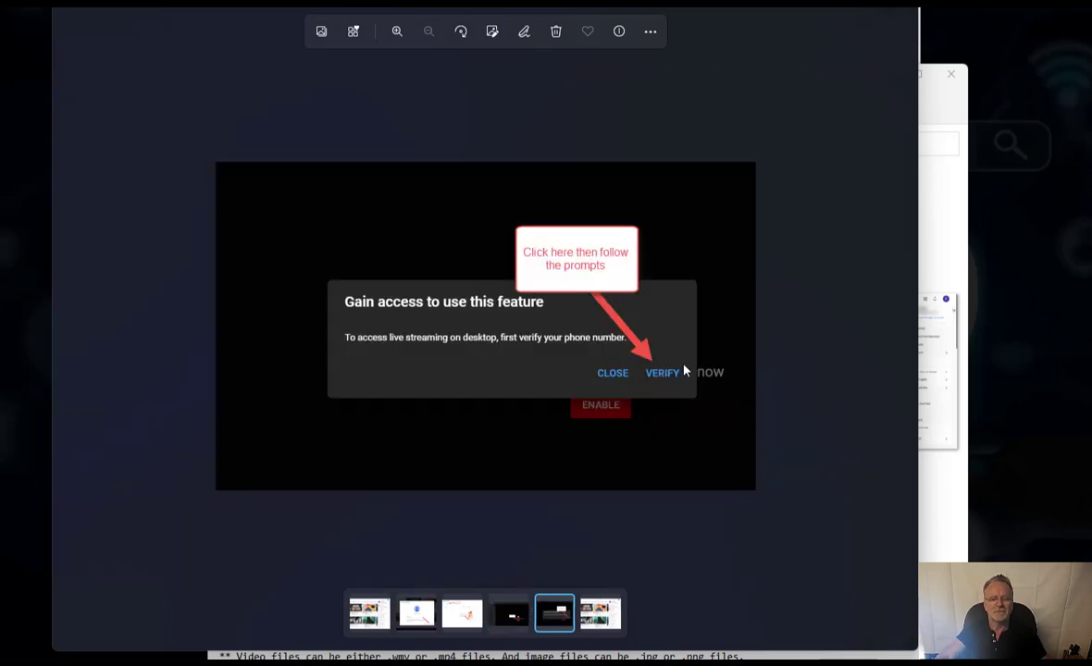
left_click(904, 333)
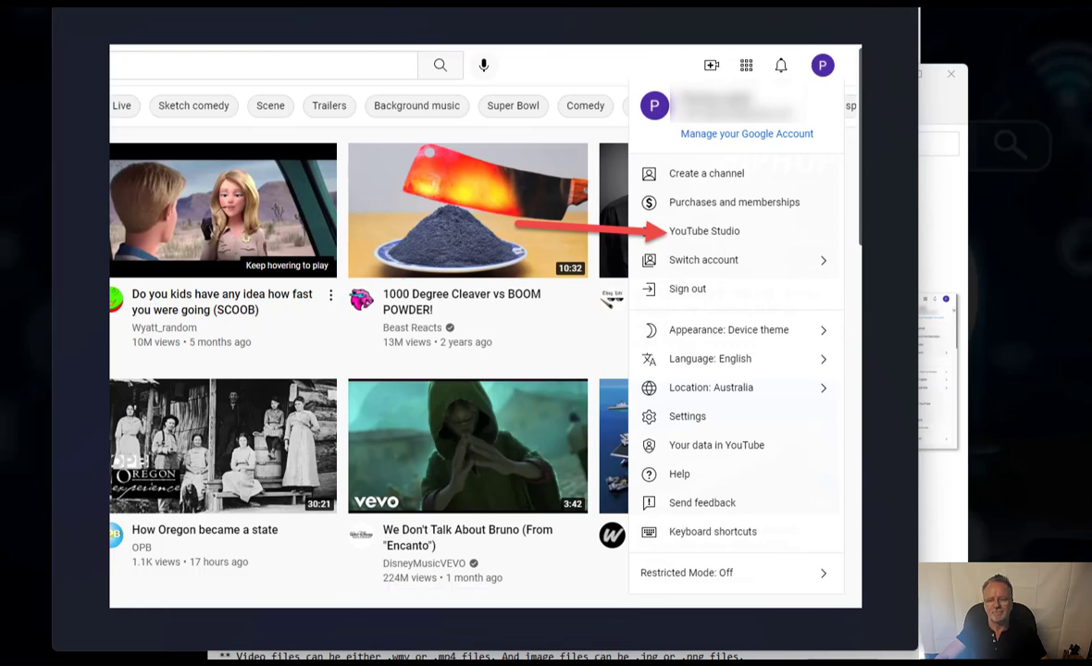
left_click(835, 2)
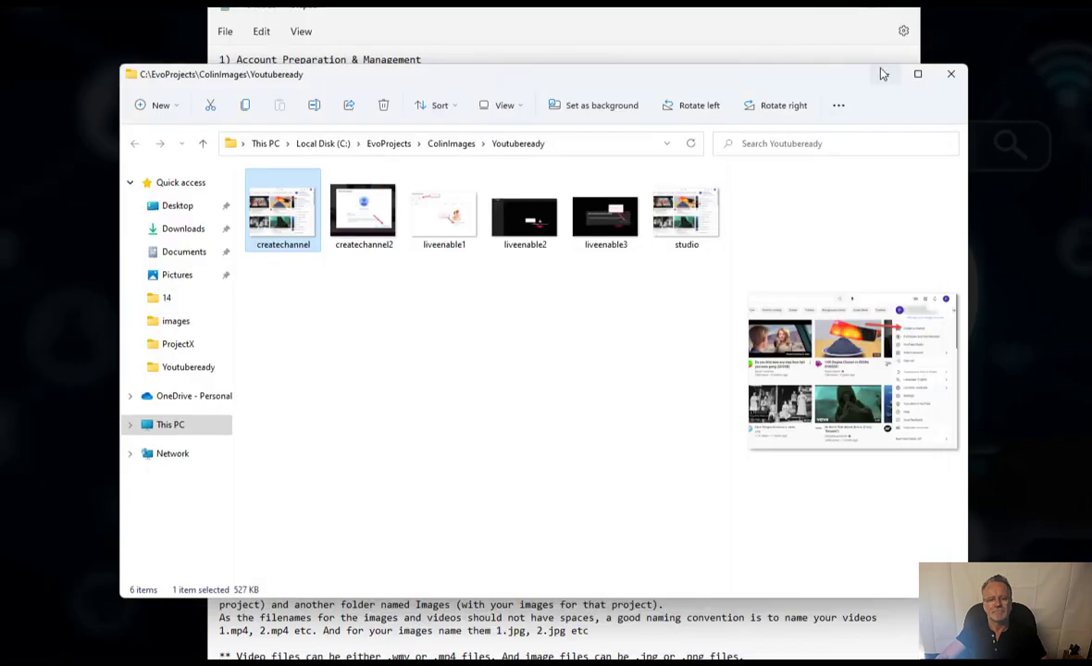
- Minimize the folder window and centre the YouTube Studio video details window
left_click(886, 74)
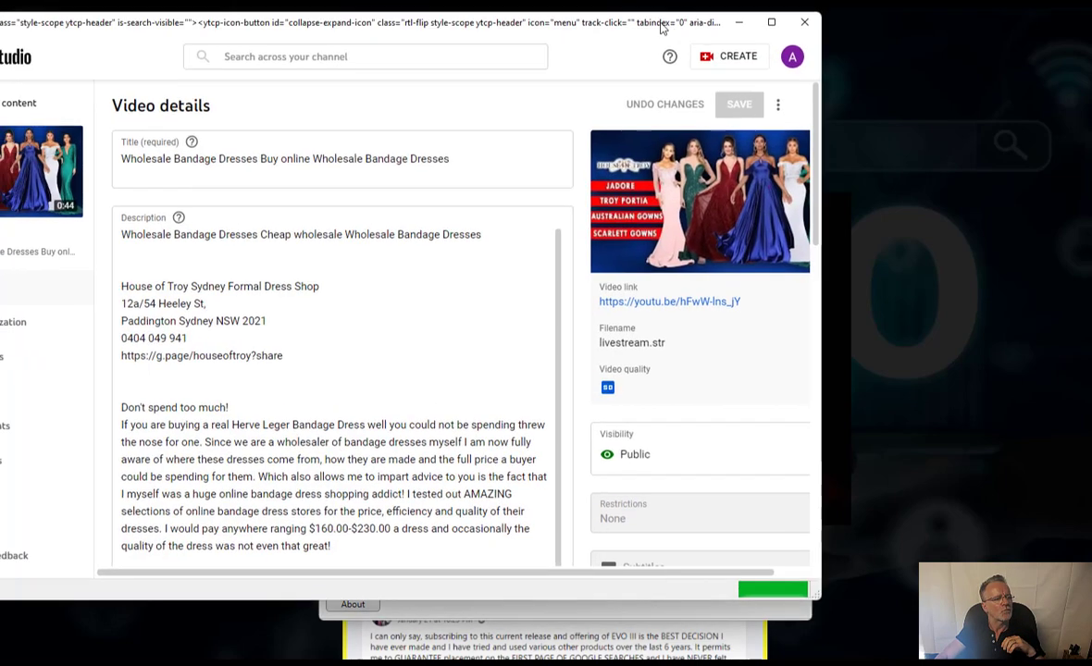
left_click_drag(661, 28, 820, 61)
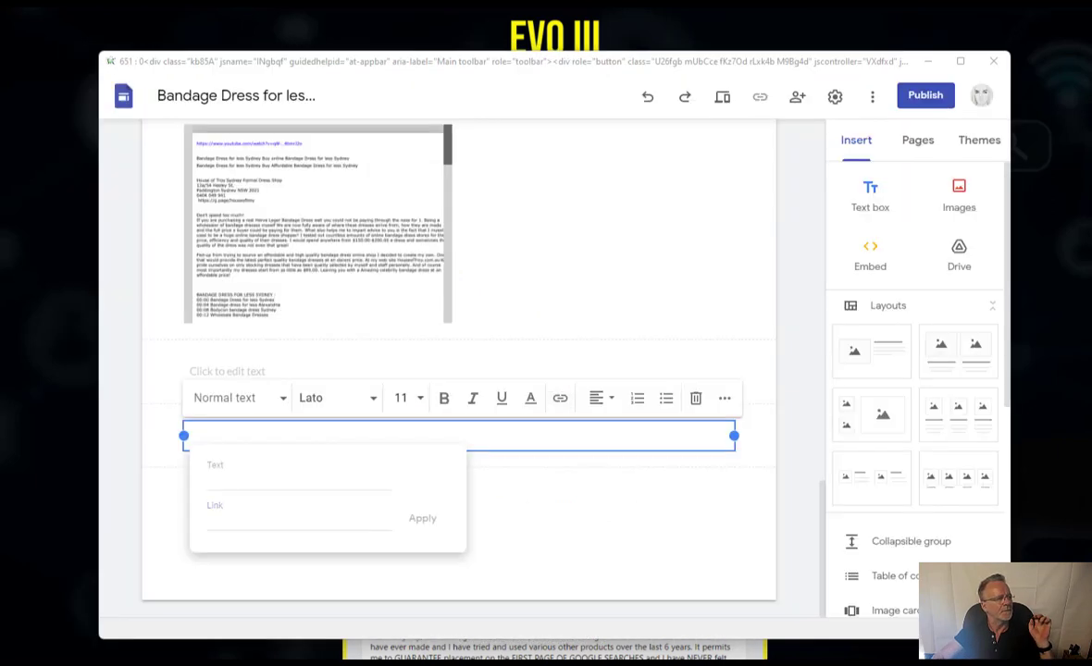
- Insert the linked line 'Bandage Dress for less Sydney' pointing to its YouTube video
type("Bandage Dress for less Sydney")
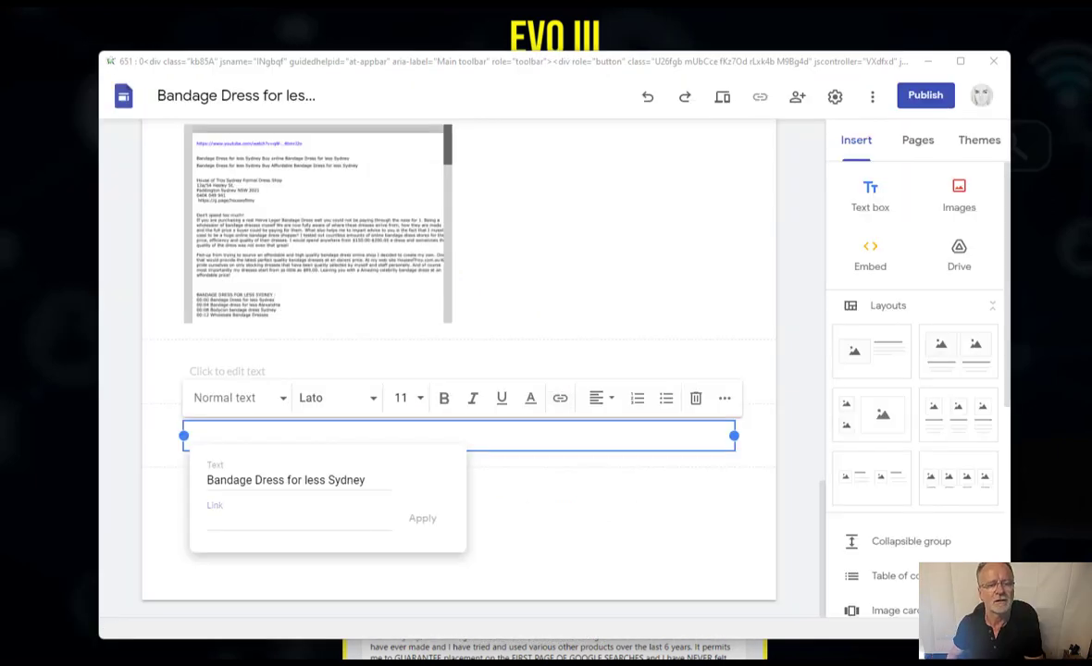
type("https://www.youtube.com/watch?v=")
key("Return")
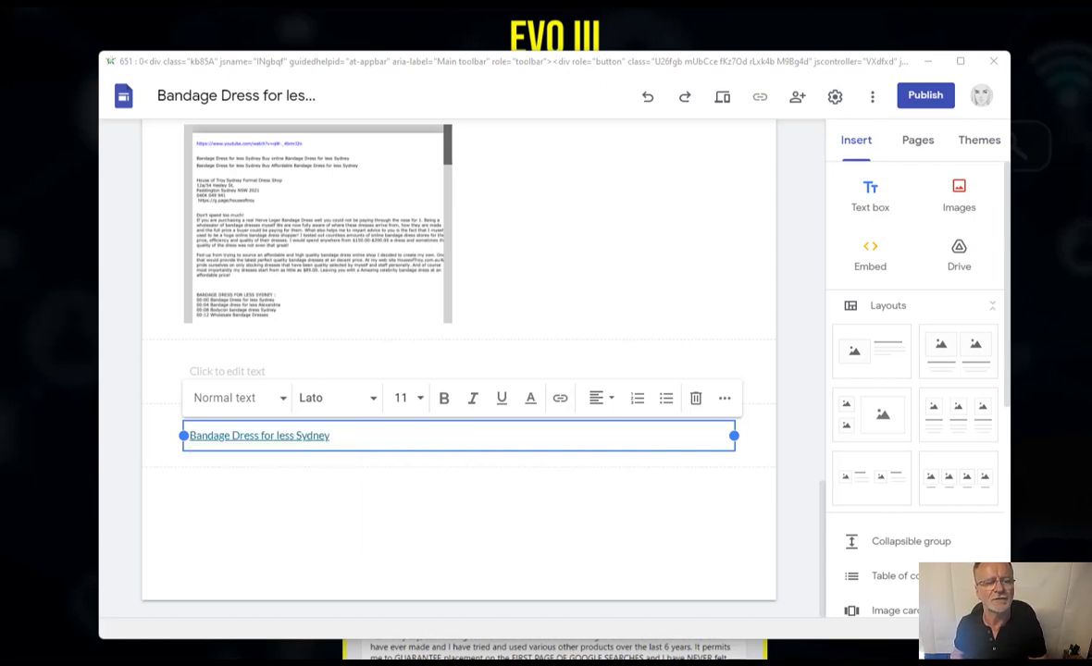
key("Return")
- Add the 'Bandage dress for less Alexandria' link line, paste another link, and show the pages list
key("ctrl+k")
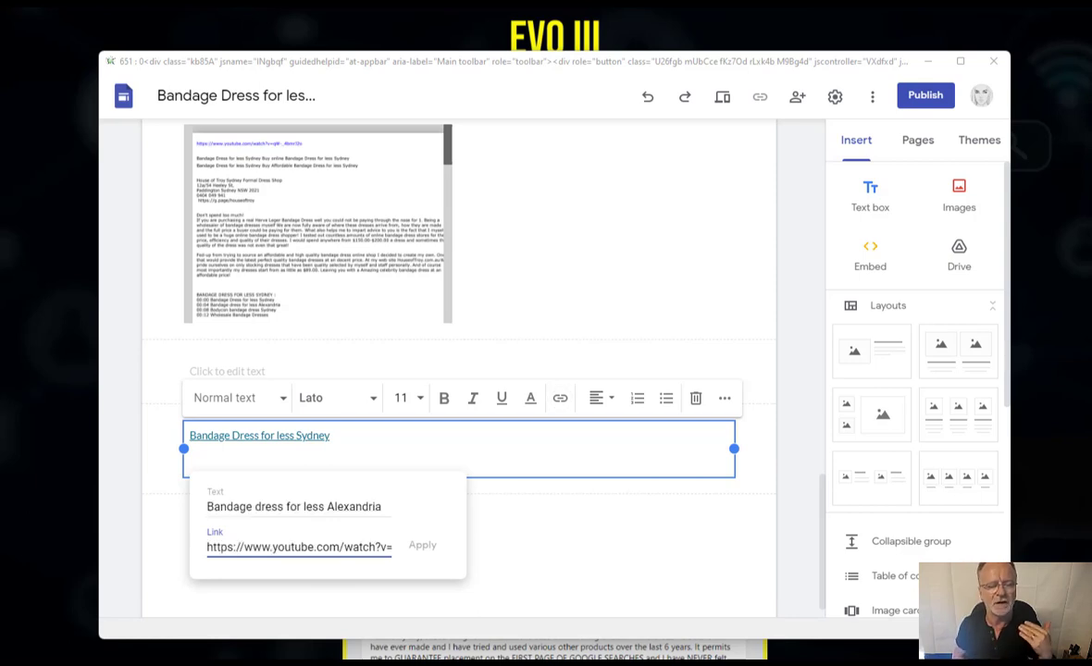
key("Return")
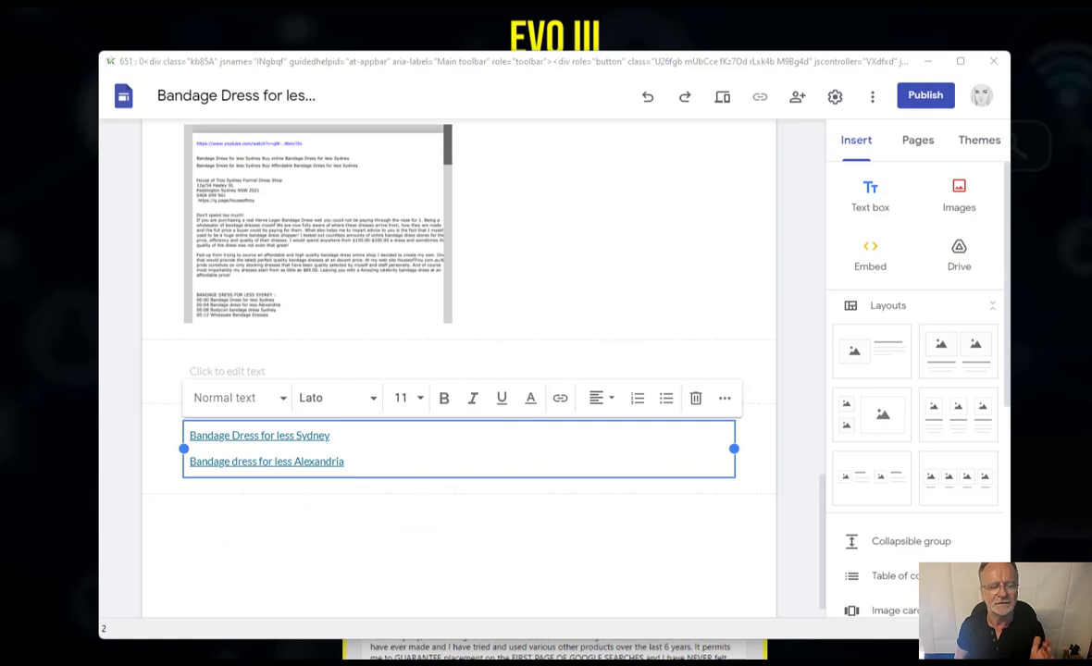
key("Return")
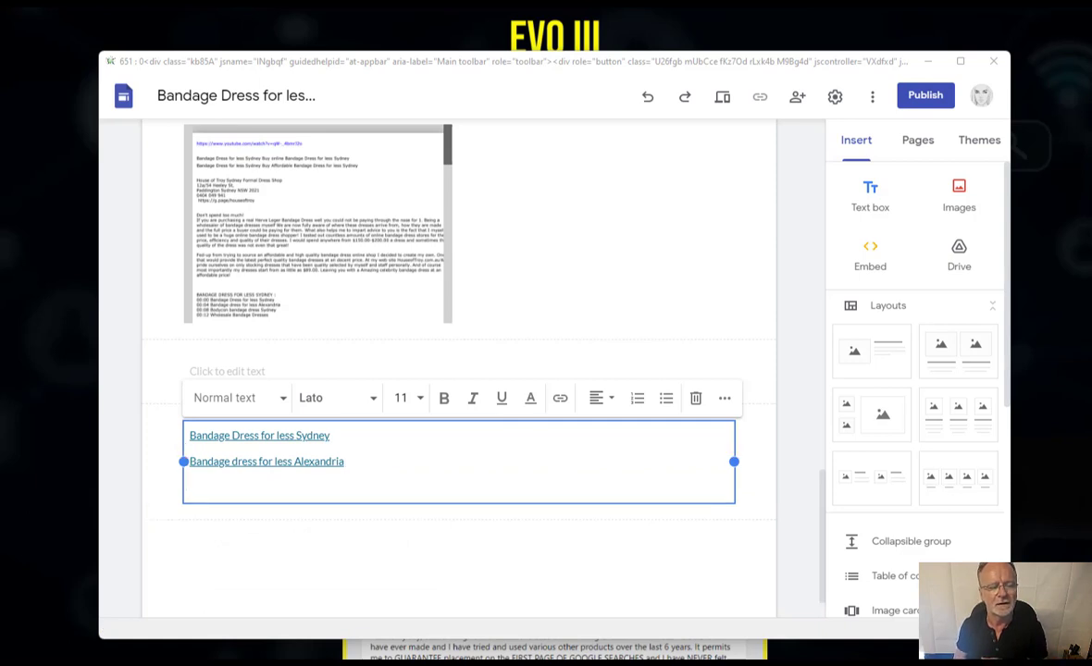
key("ctrl+k")
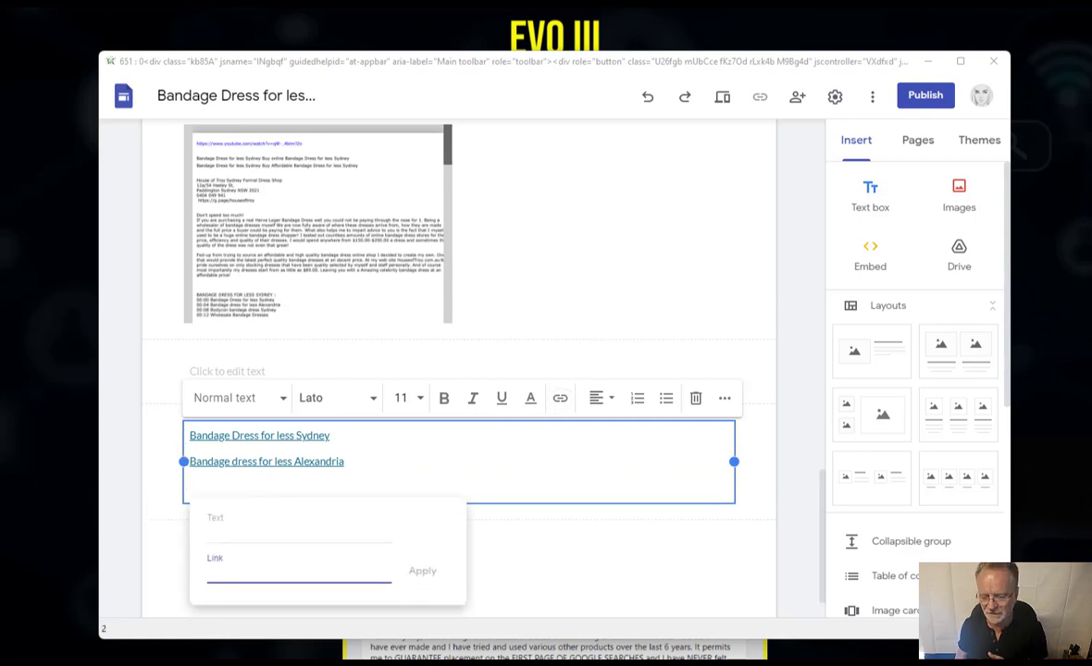
key("ctrl+v")
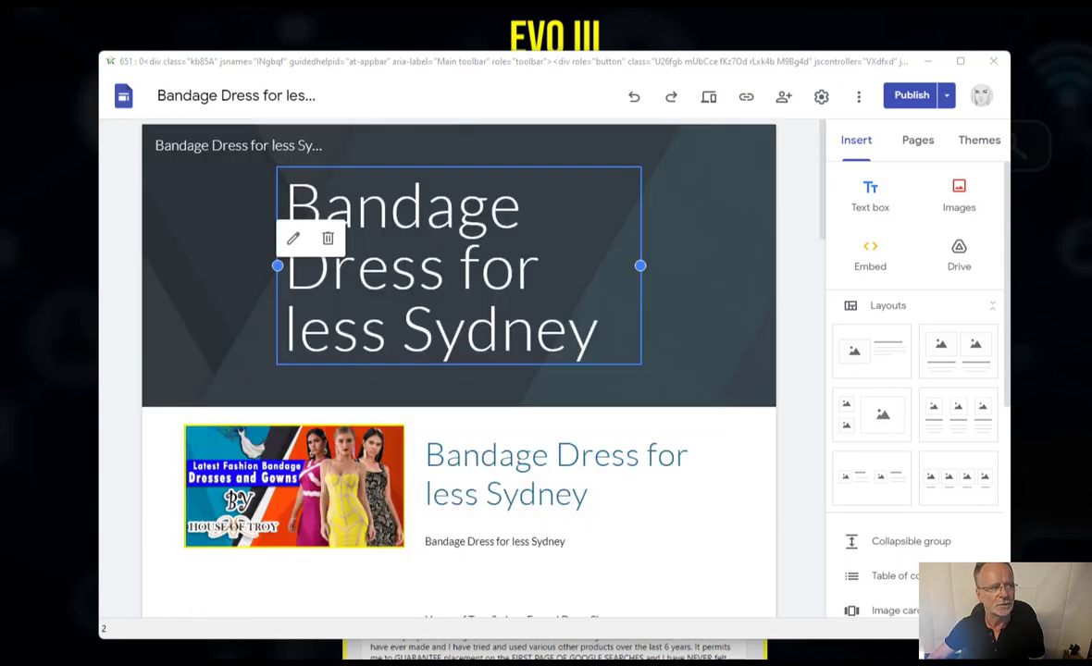
left_click(918, 139)
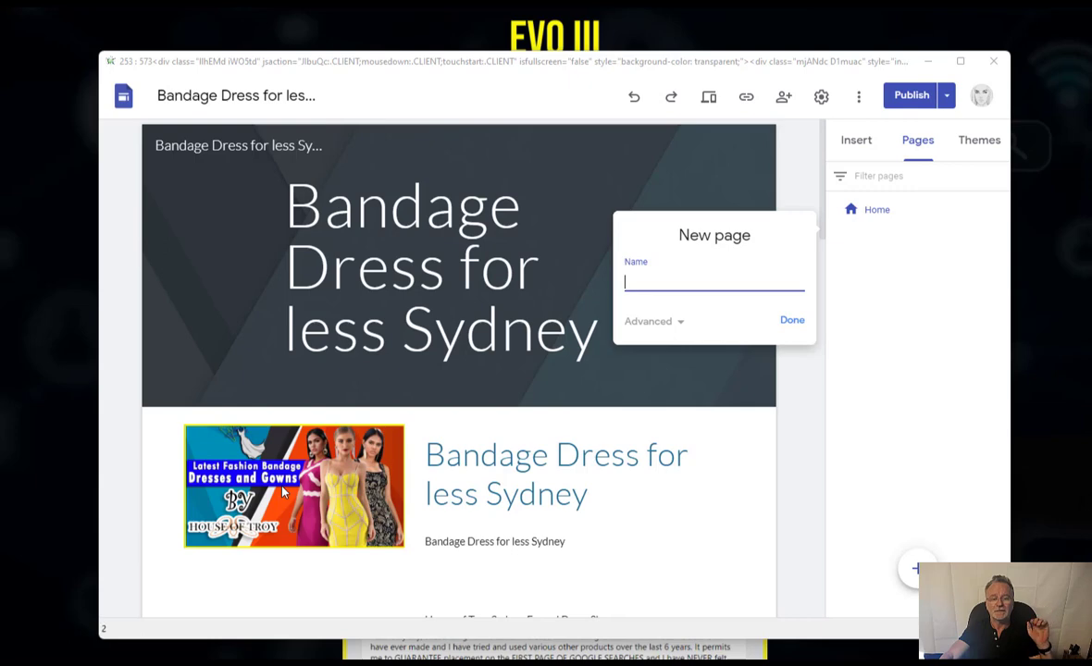
- Create a new page named 'Bandage dress for less Alexandria'
type("Bandage dress for less Alexandria")
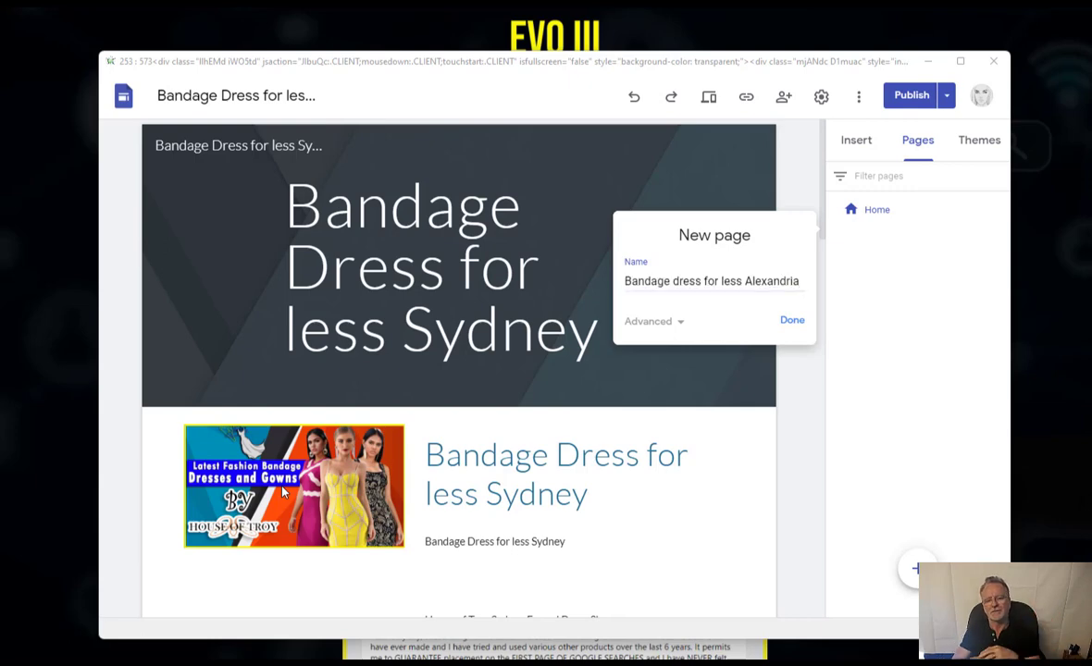
key("Return")
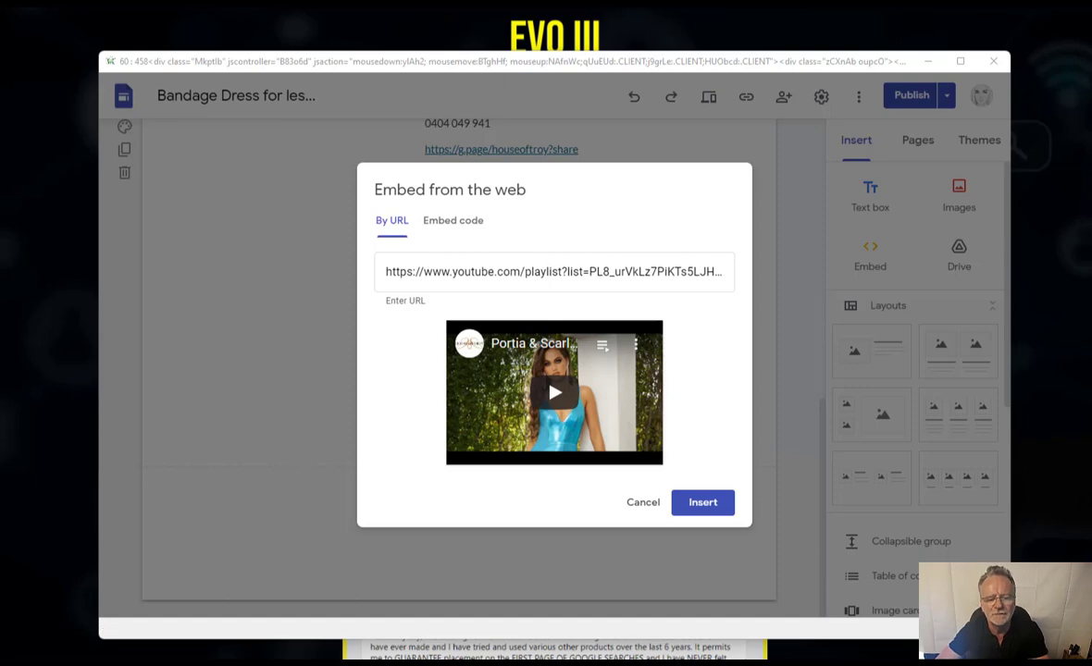
- Embed the YouTube playlist video and paste the store description paragraph below it
left_click(702, 501)
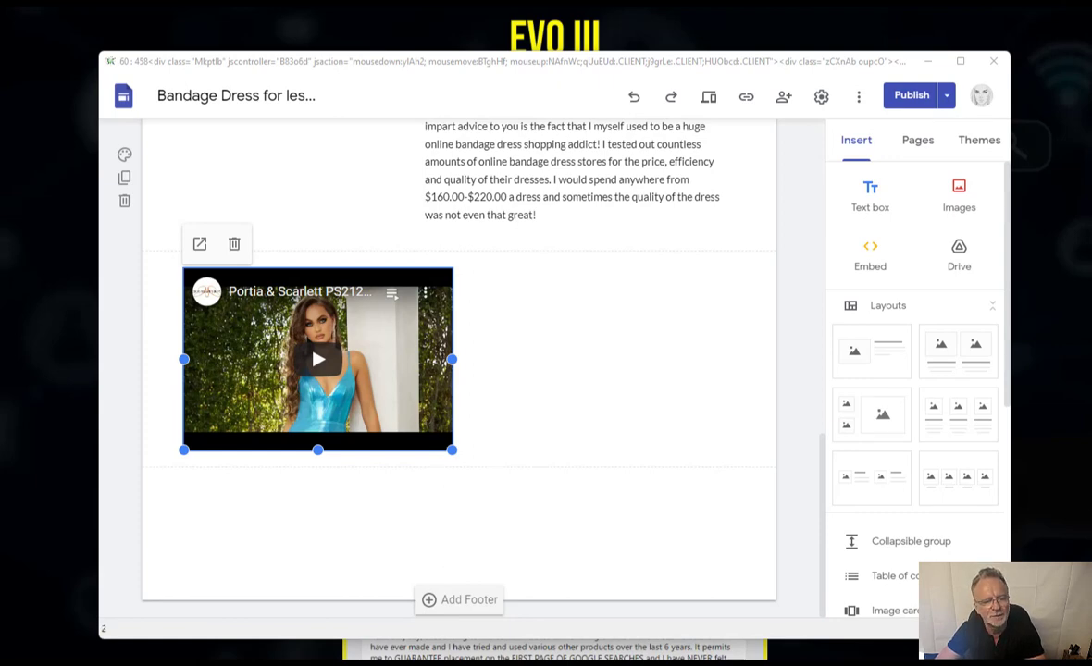
type("Disgusted from trying to find an affordable and great quality bandage dress store I decided to build my own. One that would provide the latest high quality bandage dresses at an decent price. At my Online site HouseofTroy.com.au We pride ourselves on only stocking dresses that have been quality selected by myself and staff together. And of course most importantly my dresses begin from as little as $80.00. Leaving you with a trendy Celeb bandage dress at an cost effective price!")
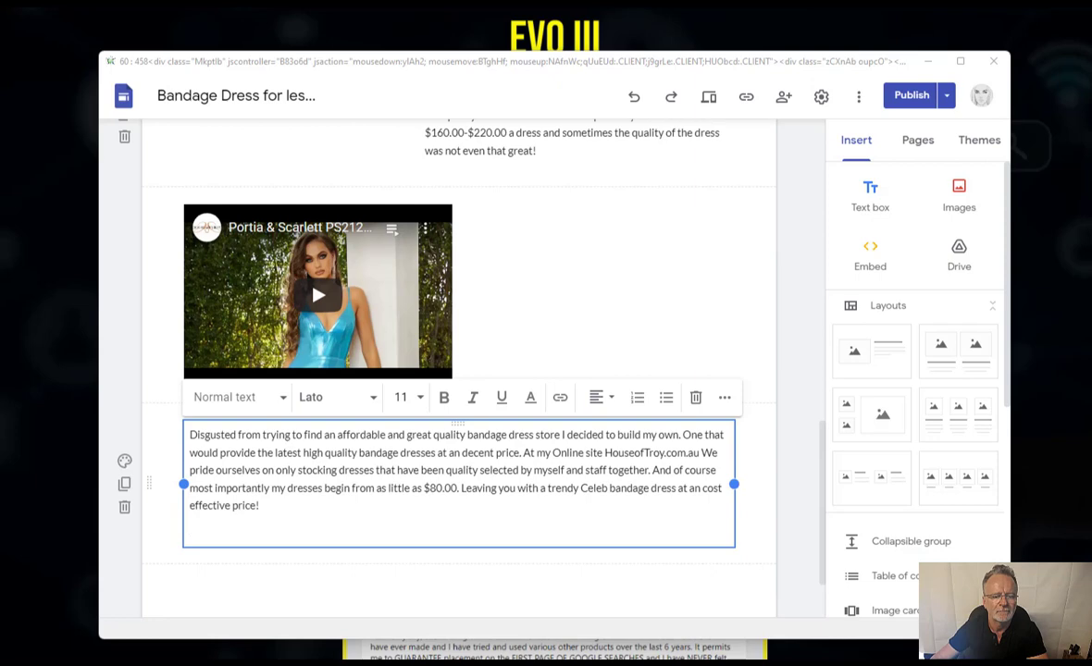
scroll(459, 370, "down", 1)
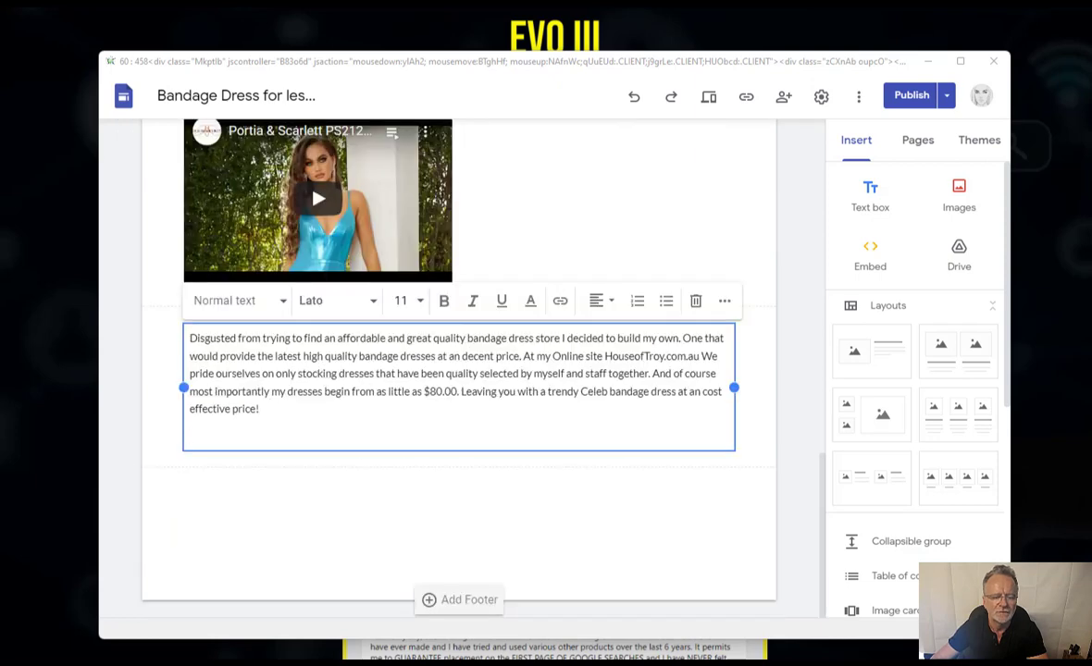
left_click(869, 254)
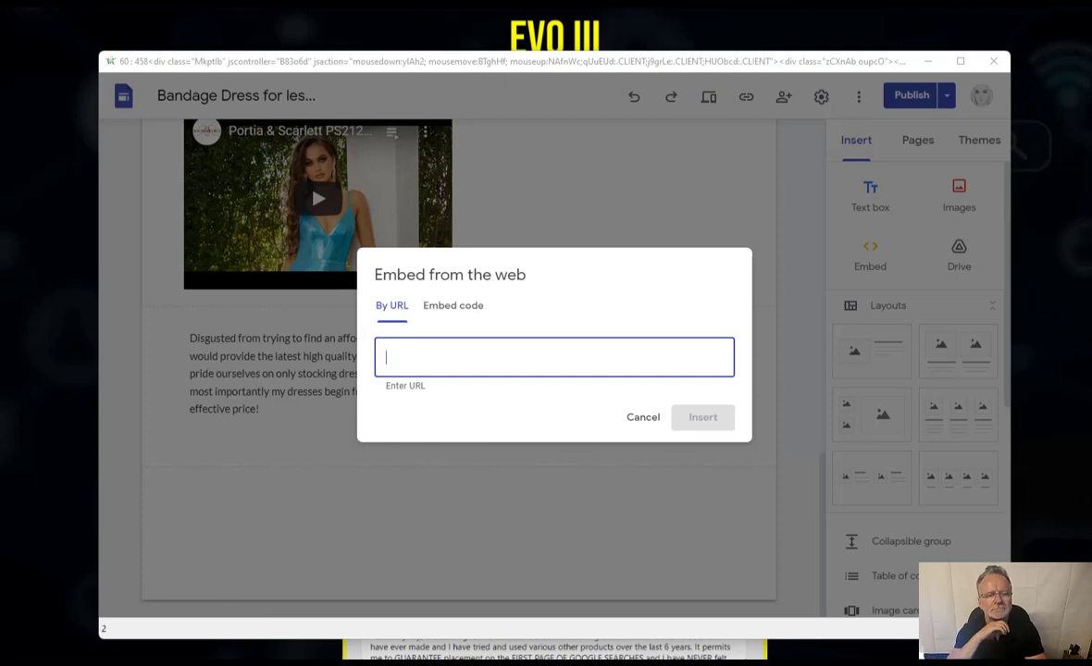
- Embed a Google Drive link, then add a text box linking 'Bandage Dress for less Sydney' to YouTube
key("ctrl+v")
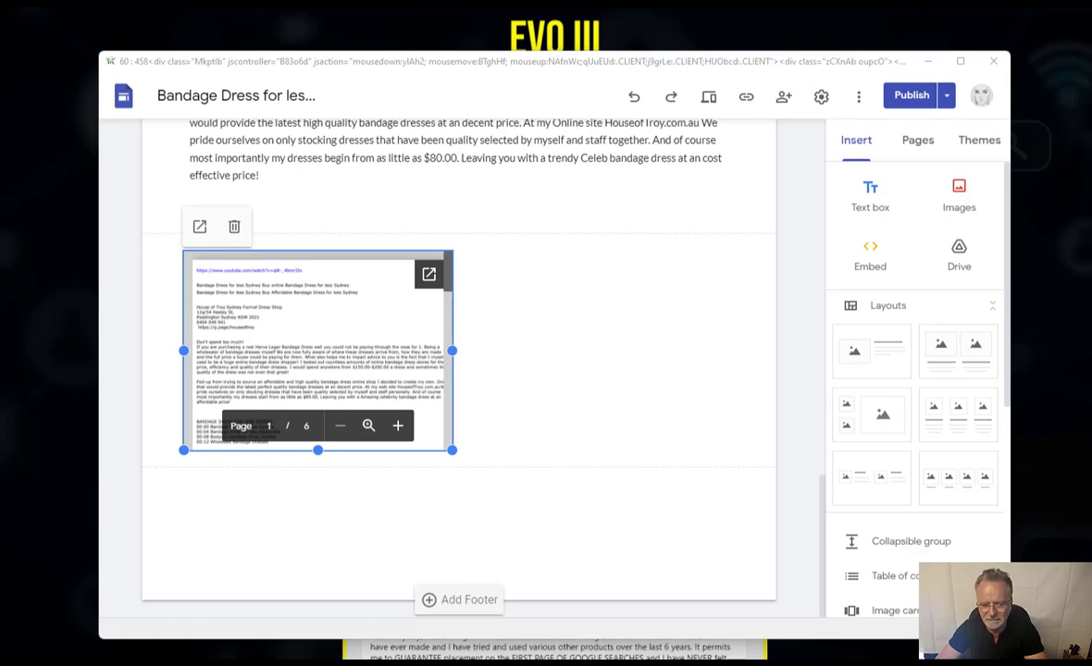
left_click(870, 196)
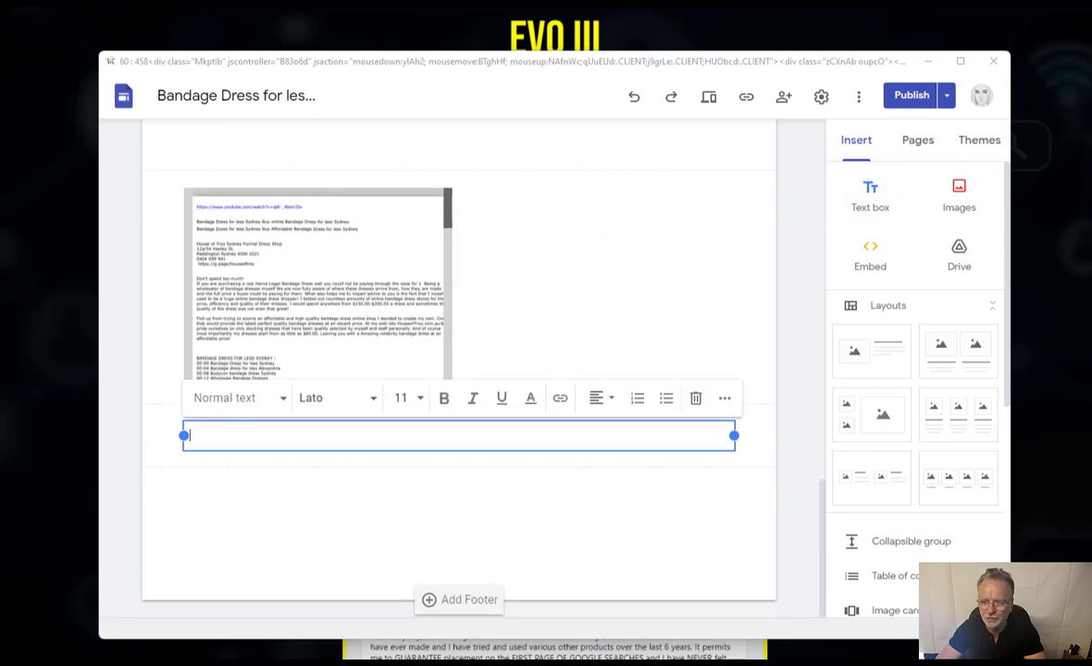
left_click(870, 197)
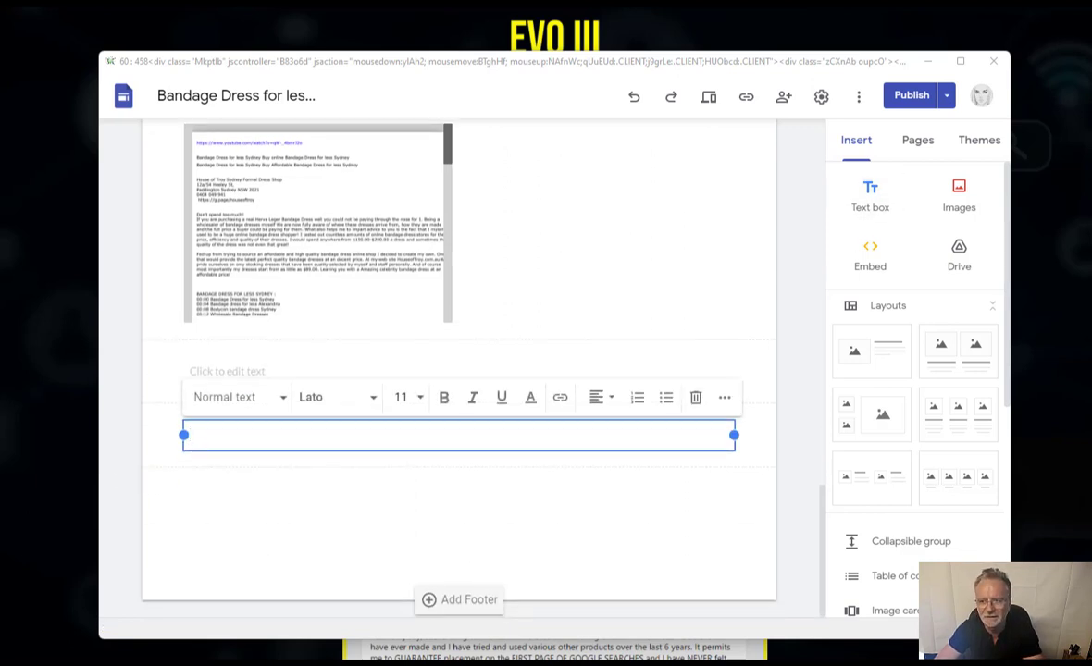
key("ctrl+k")
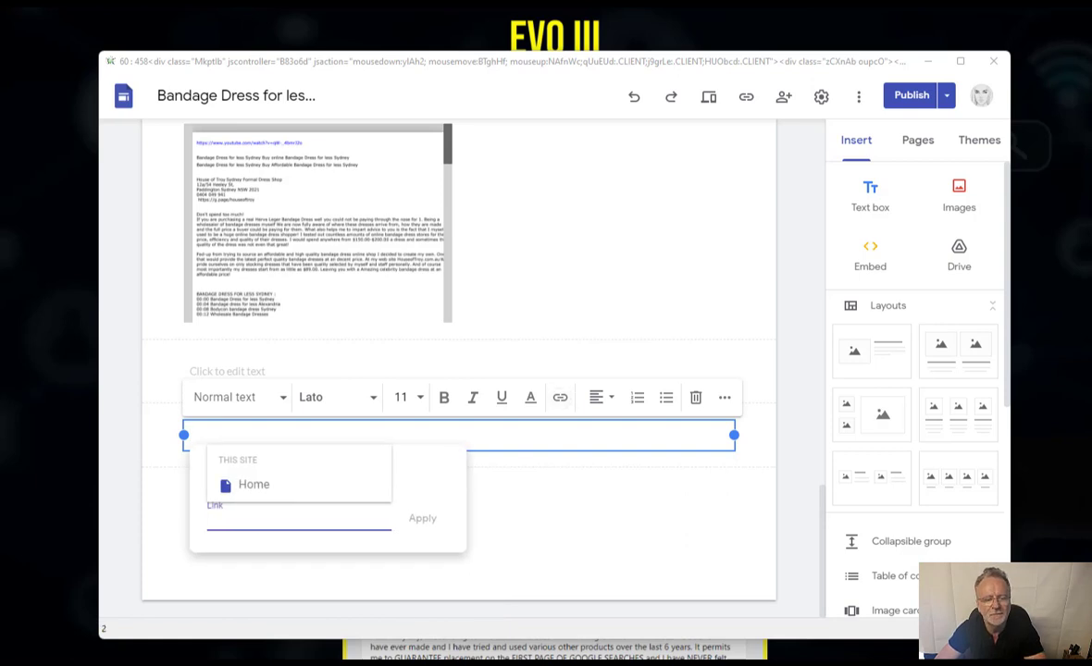
key("ctrl+v")
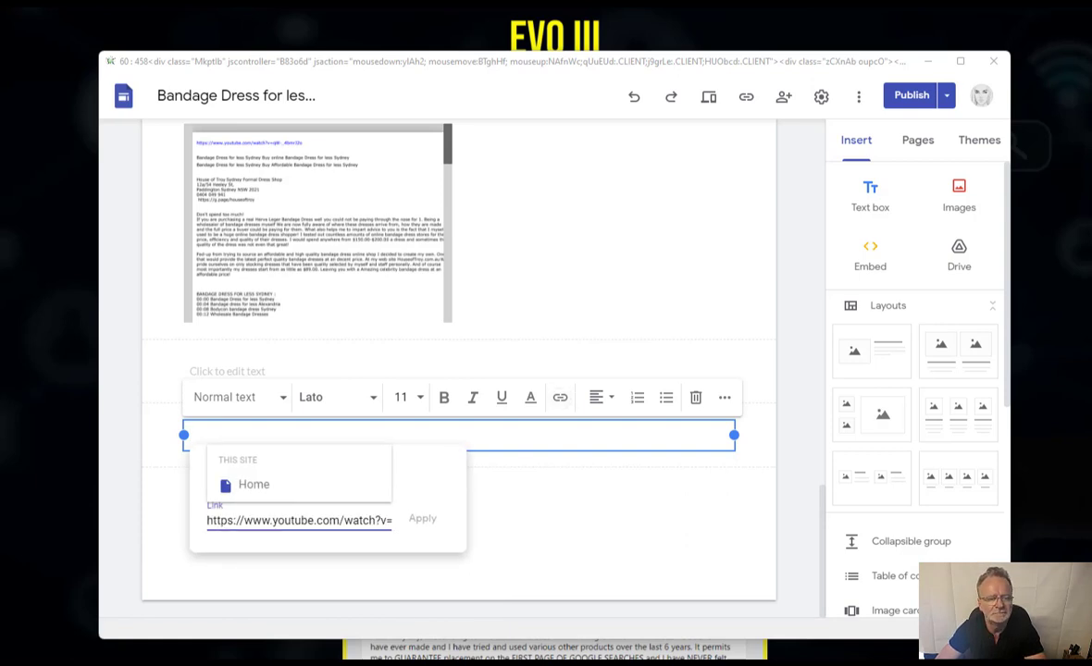
key("Return")
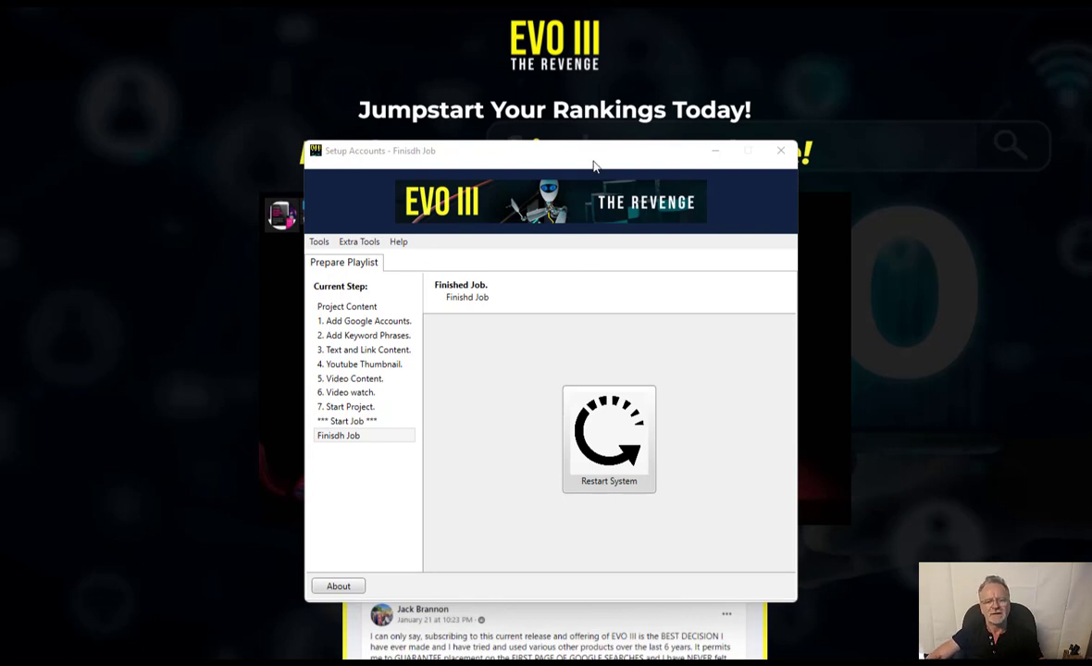
- Bring the EVO III Finished Job window forward, then place the bandage-dress PDF over it
left_click(592, 163)
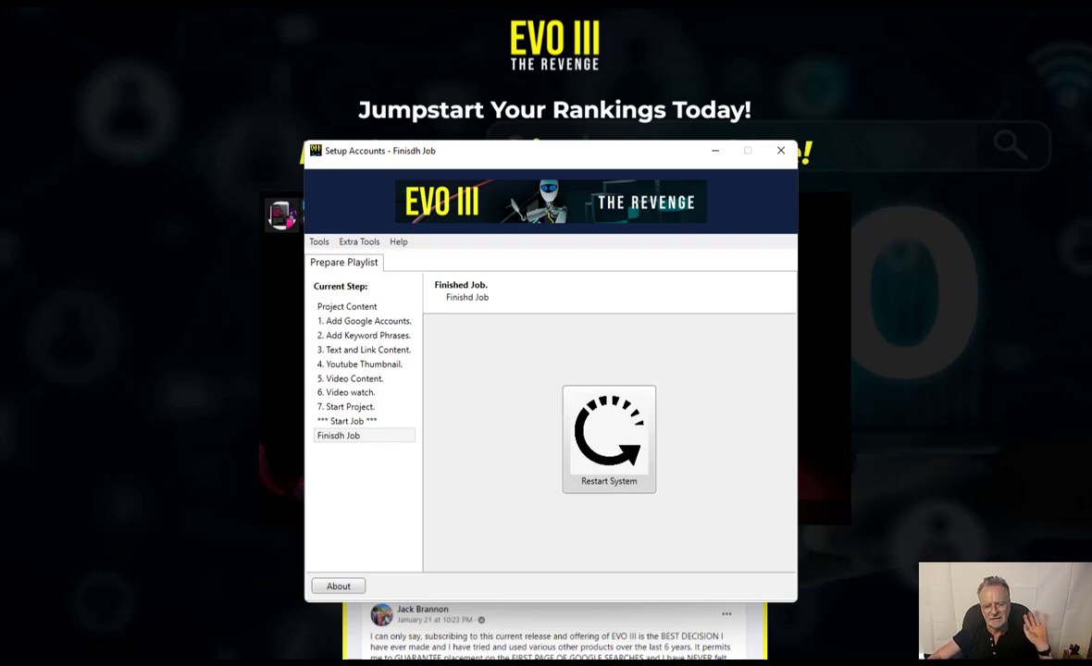
left_click_drag(0, 0, 701, 8)
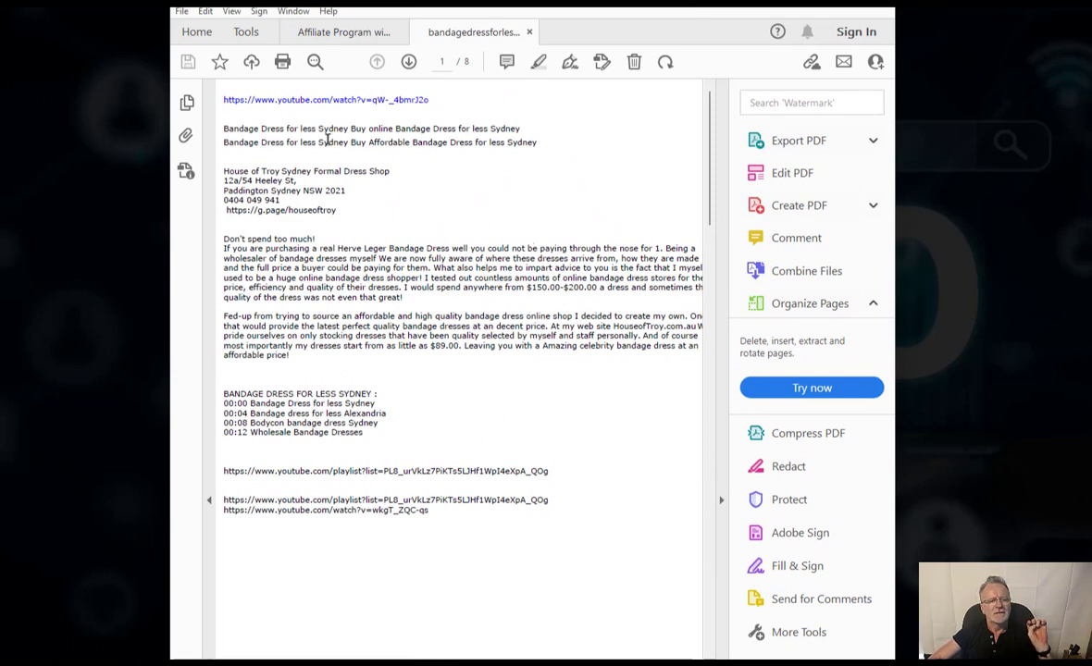
- Scroll the bandage-dress PDF to page 6 and follow the Google Drive link under LINKS TO DRIVE
scroll(515, 354, "down", 1)
scroll(515, 354, "down", 5)
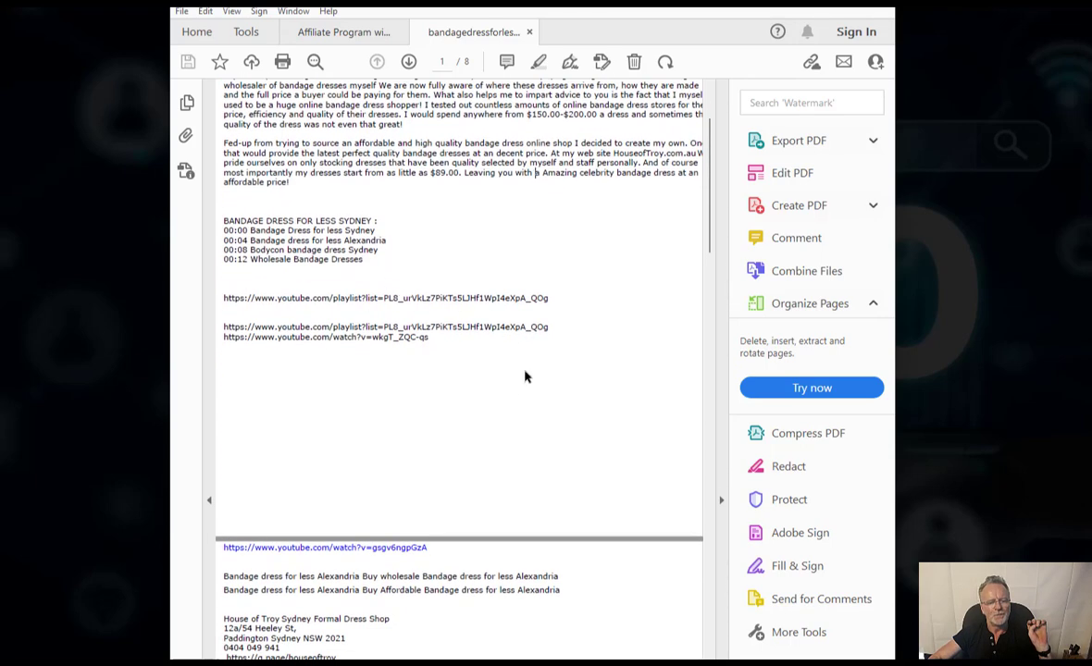
scroll(520, 384, "down", 12)
scroll(520, 388, "down", 20)
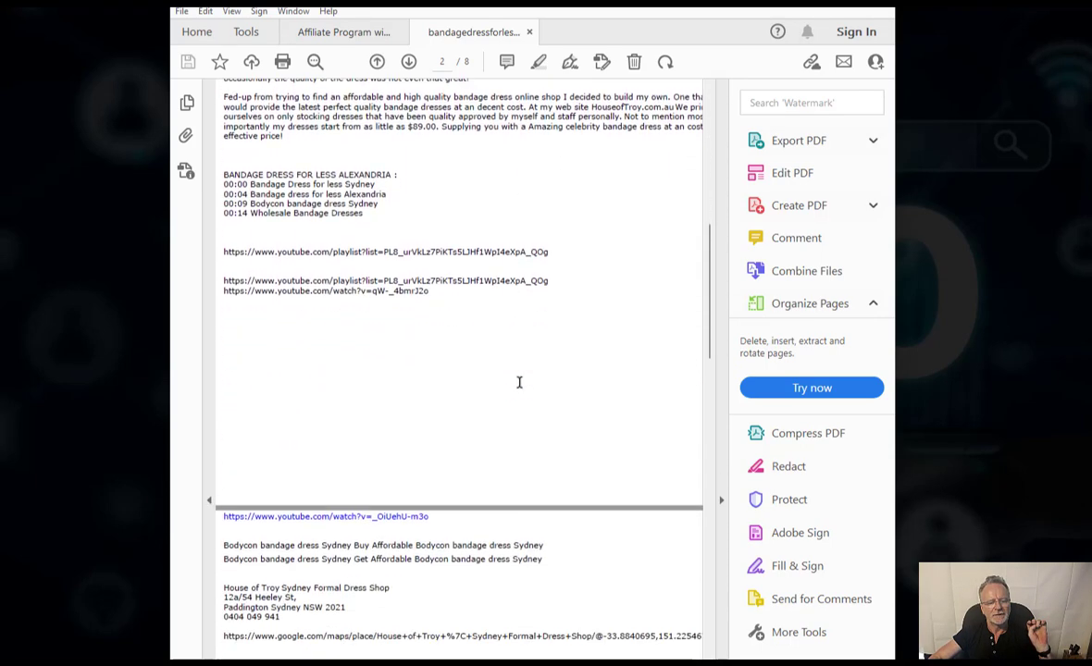
scroll(520, 388, "down", 20)
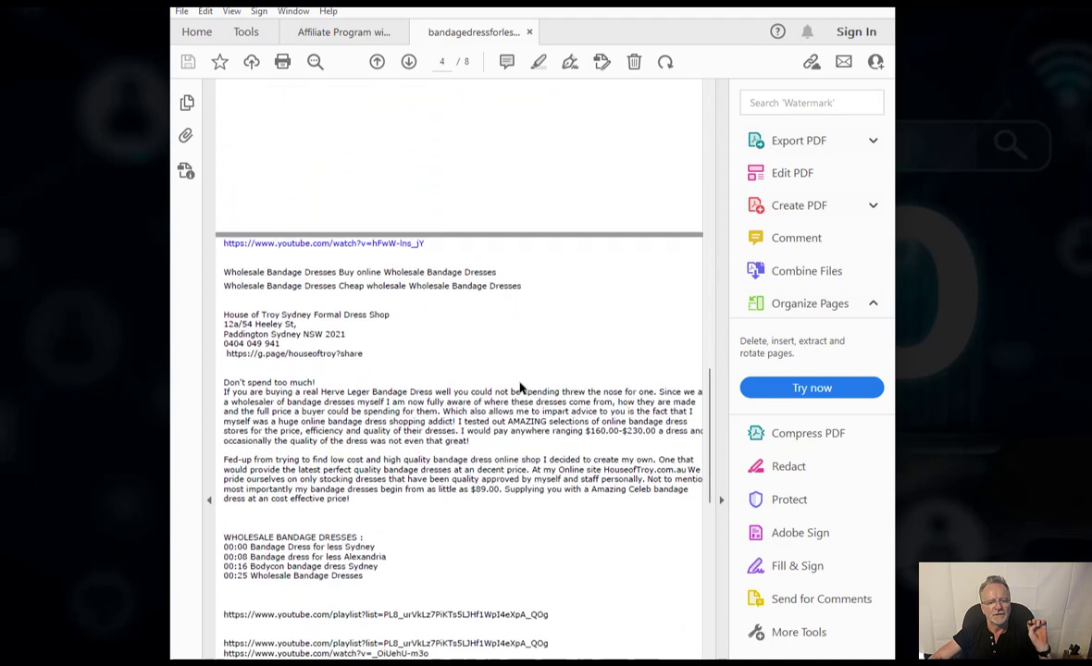
scroll(520, 388, "down", 2)
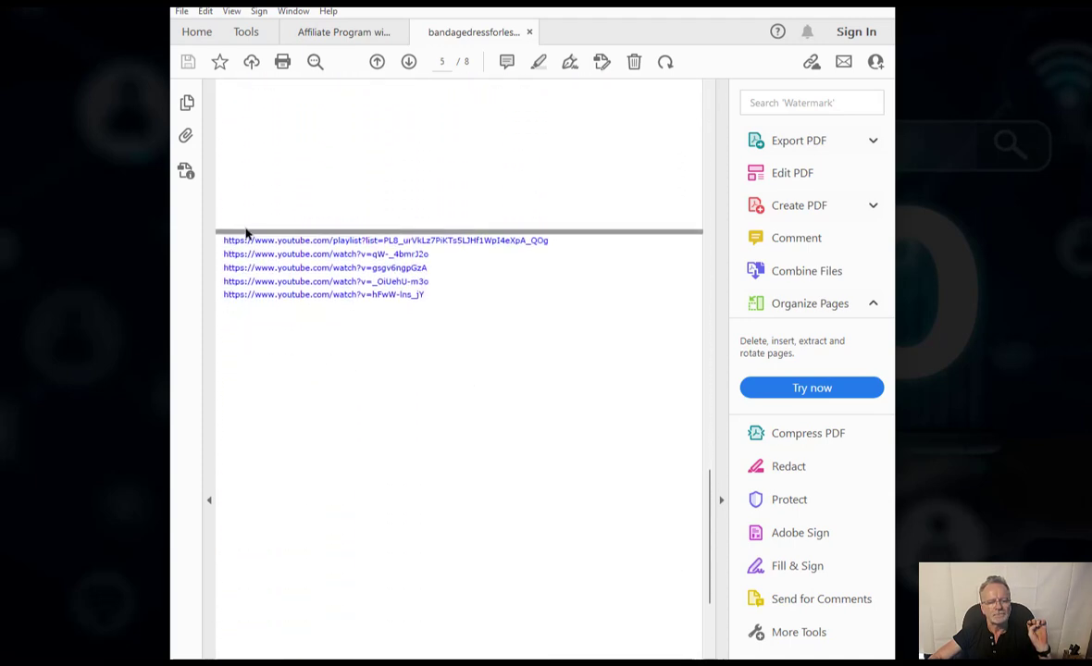
scroll(474, 381, "down", 15)
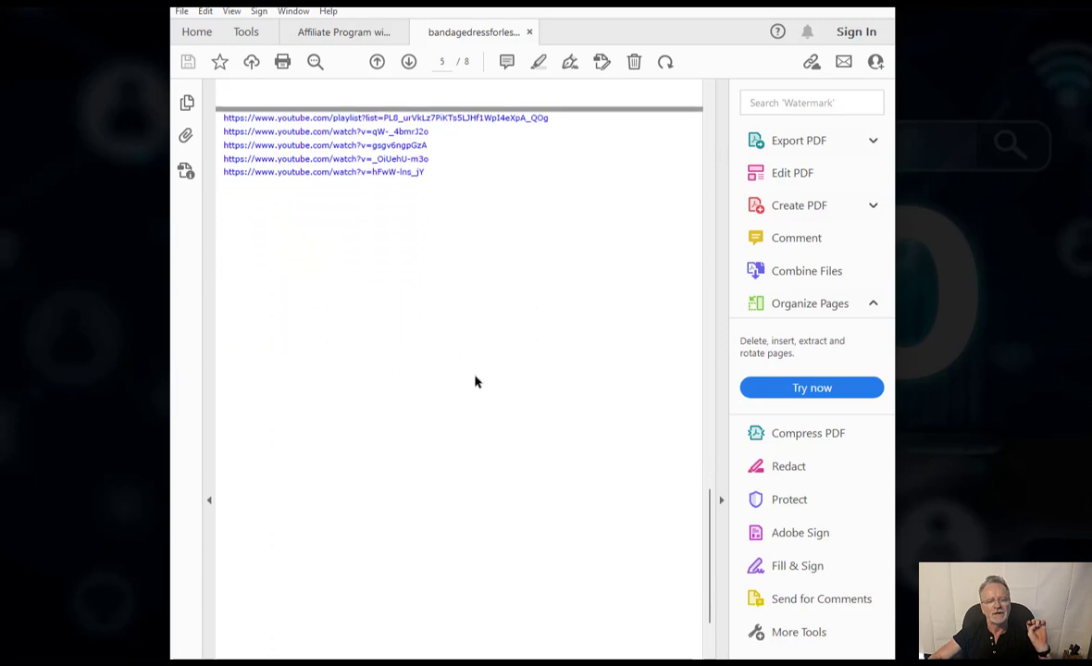
scroll(566, 382, "down", 3)
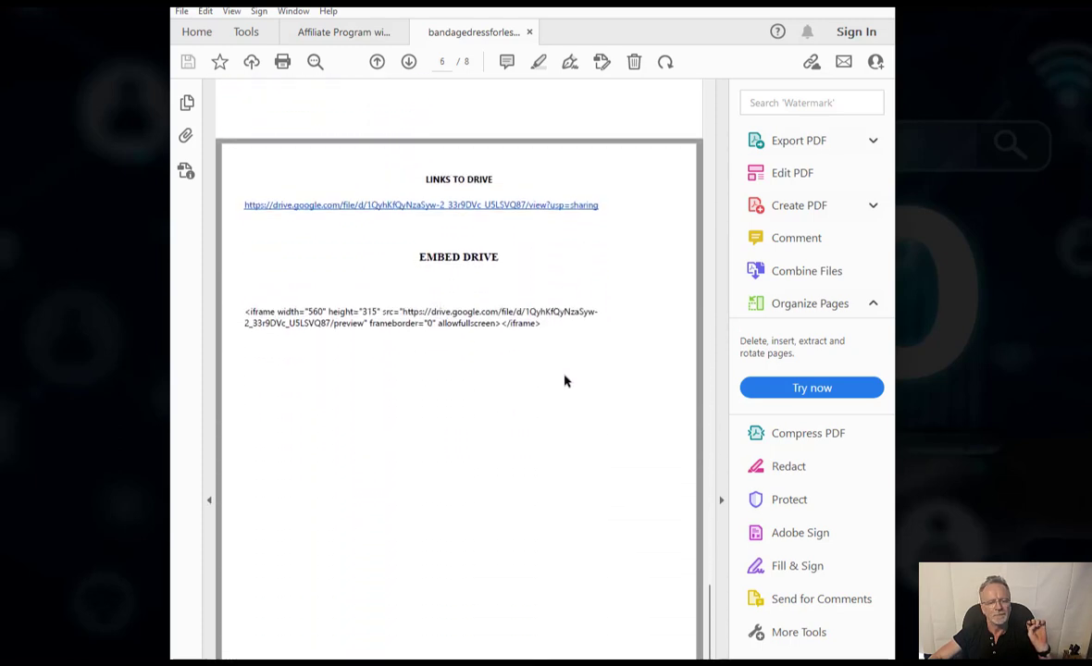
left_click(373, 206)
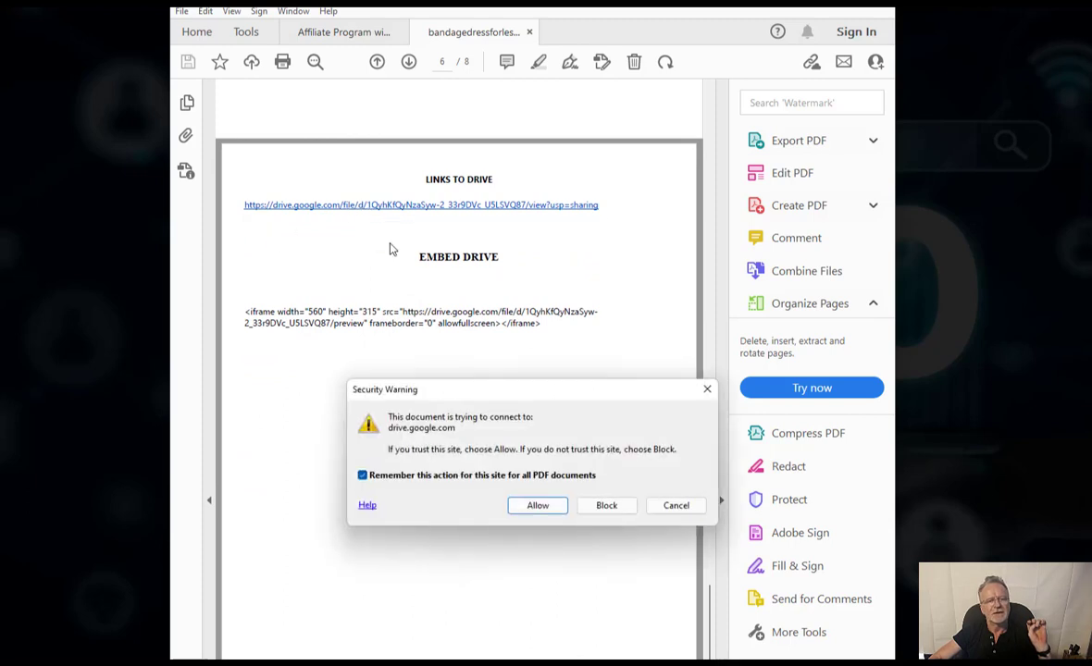
- Allow the PDF to connect to drive.google.com and scroll through the shared PDF preview in Drive
left_click(536, 505)
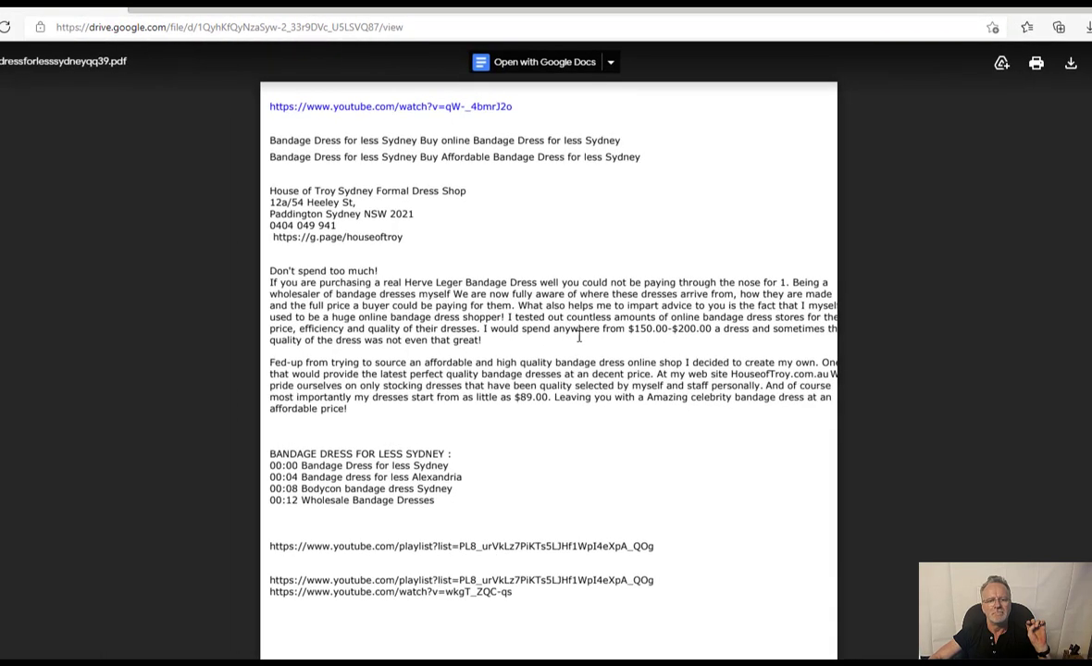
scroll(580, 339, "down", 15)
scroll(580, 341, "down", 6)
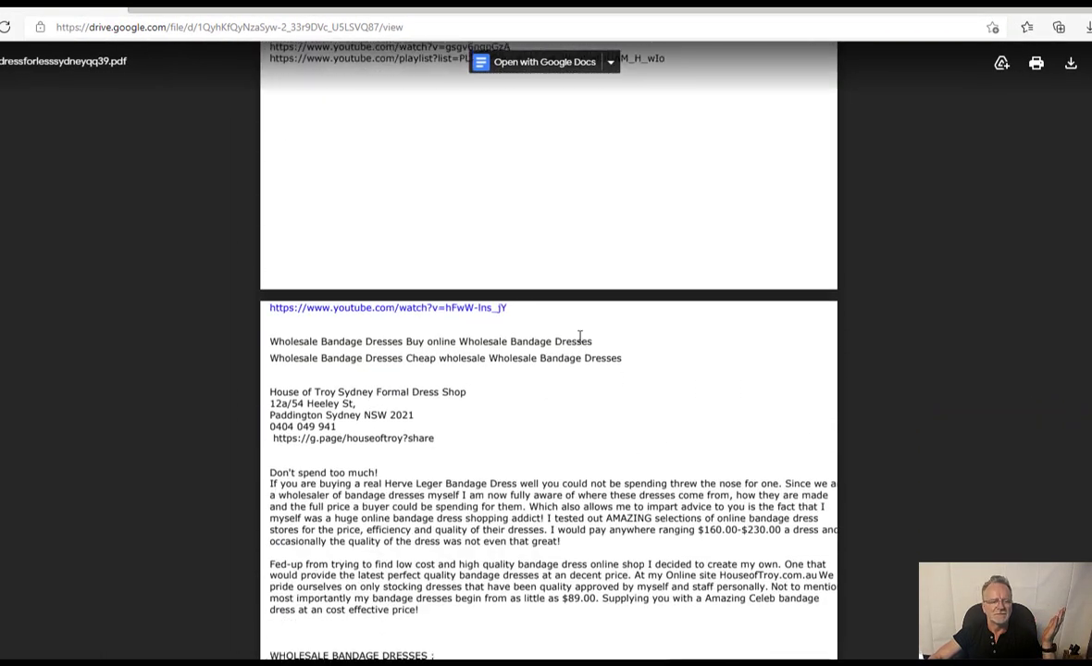
scroll(580, 338, "up", 7)
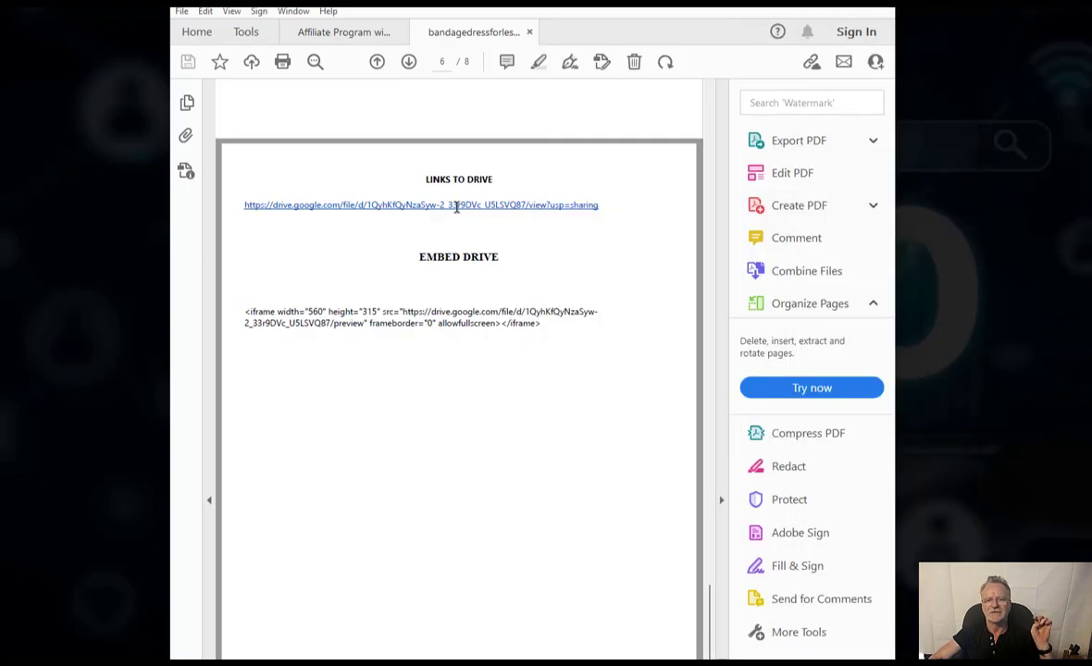
scroll(509, 326, "down", 10)
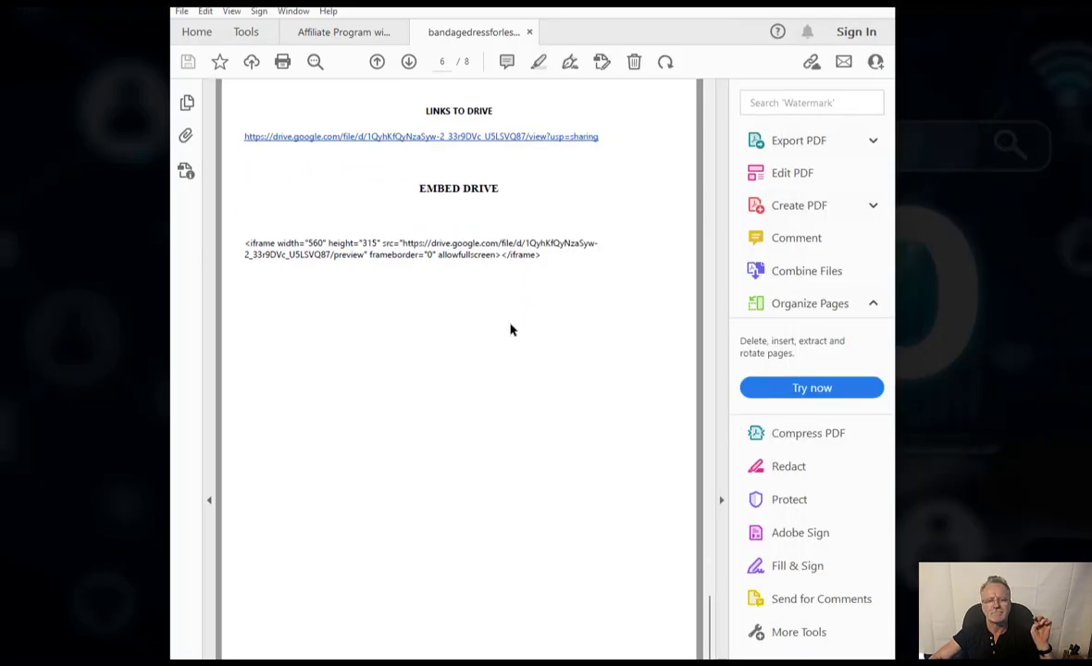
- Scroll to the page 7 Links To Google Sites list, then switch to the Brute Force SEO EVO III folder
scroll(509, 329, "down", 4)
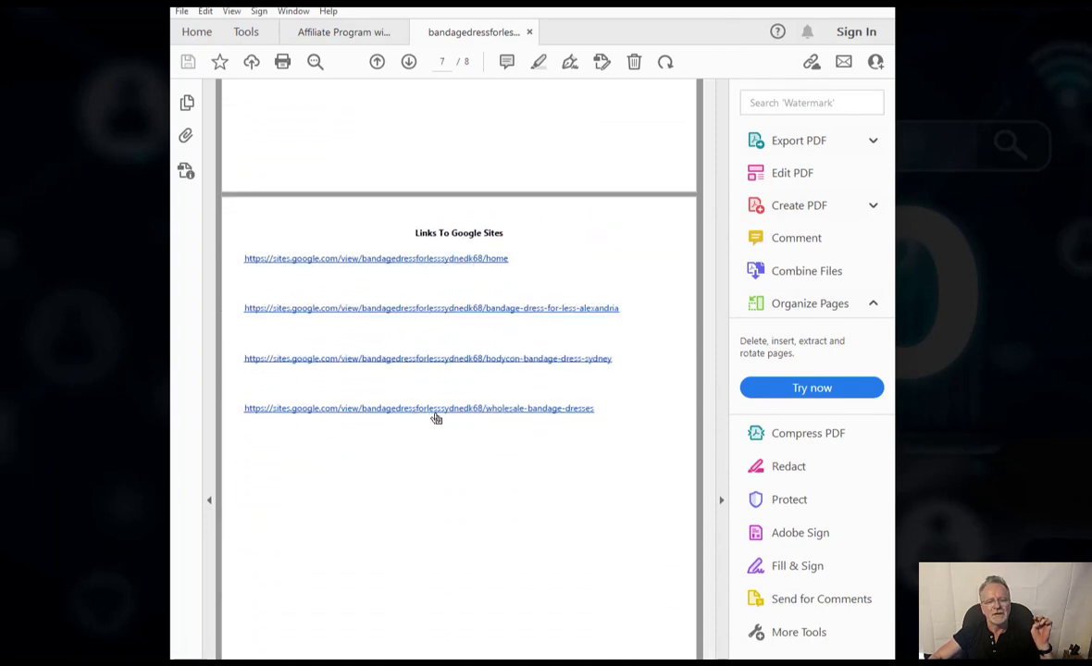
scroll(462, 425, "down", 2)
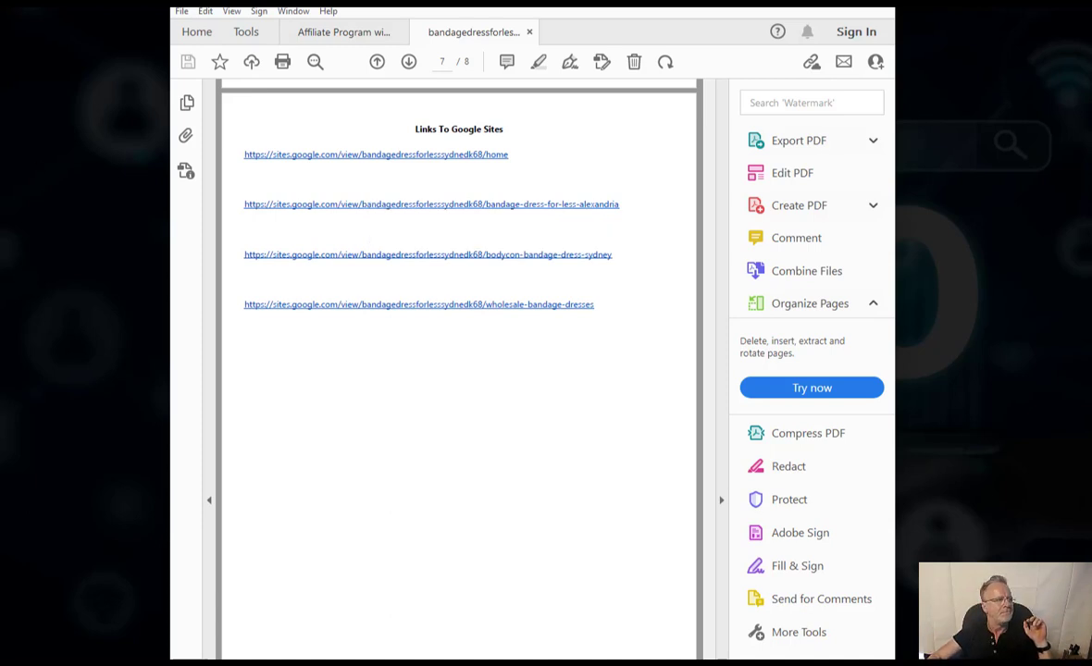
key("alt+Tab")
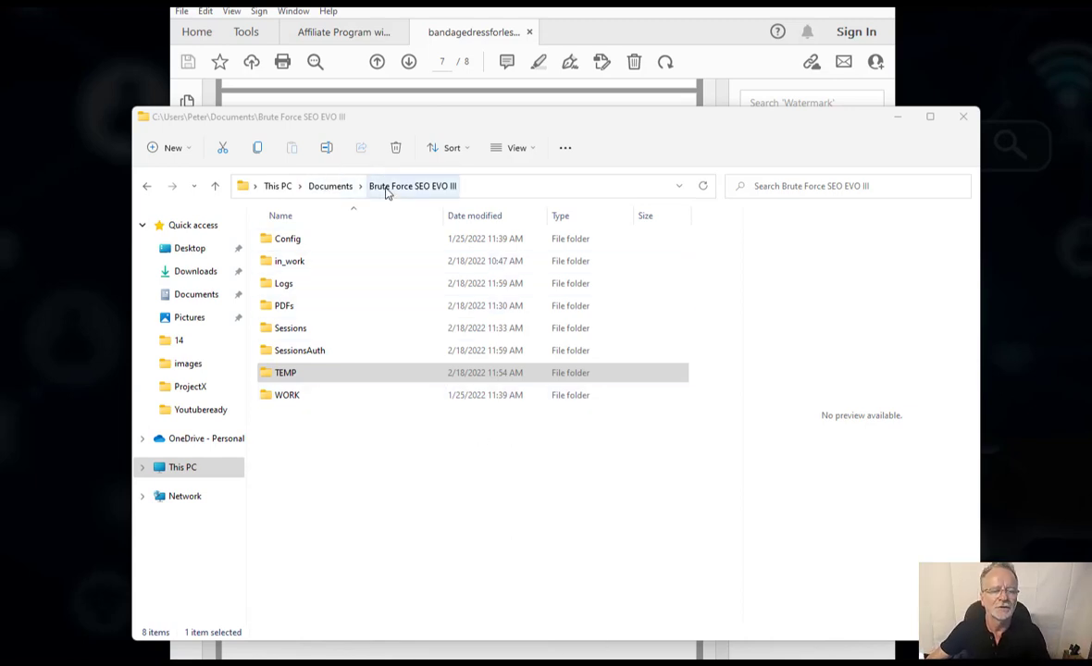
- In the PDFs folder, sort by date modified and open the newest PDF, bandagedressforlesssydneyqq39
double_click(313, 313)
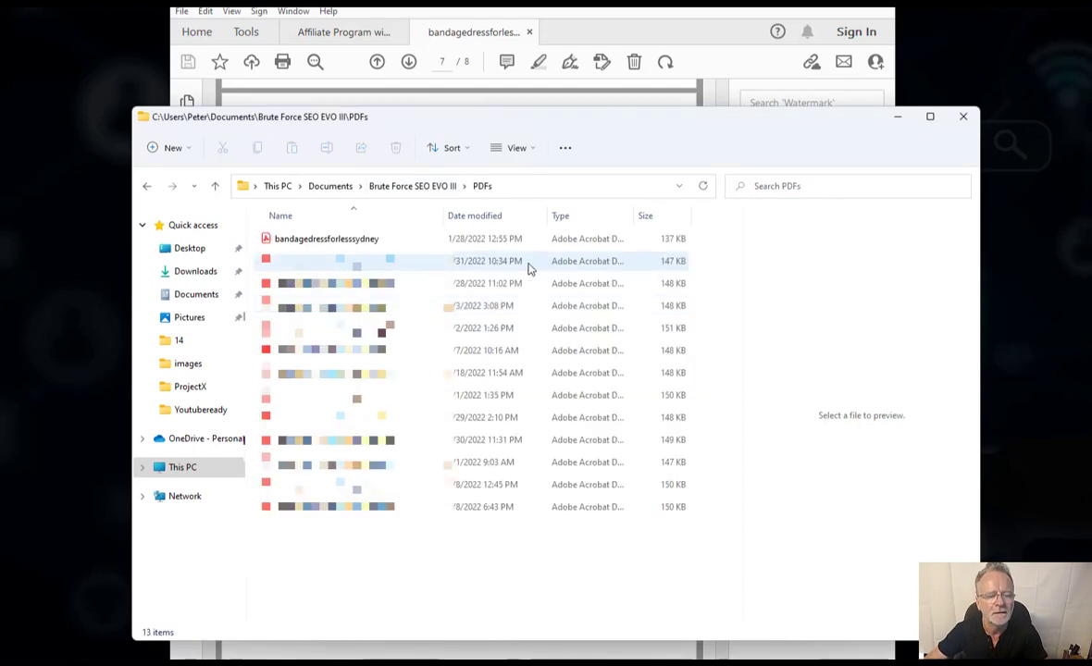
left_click(472, 217)
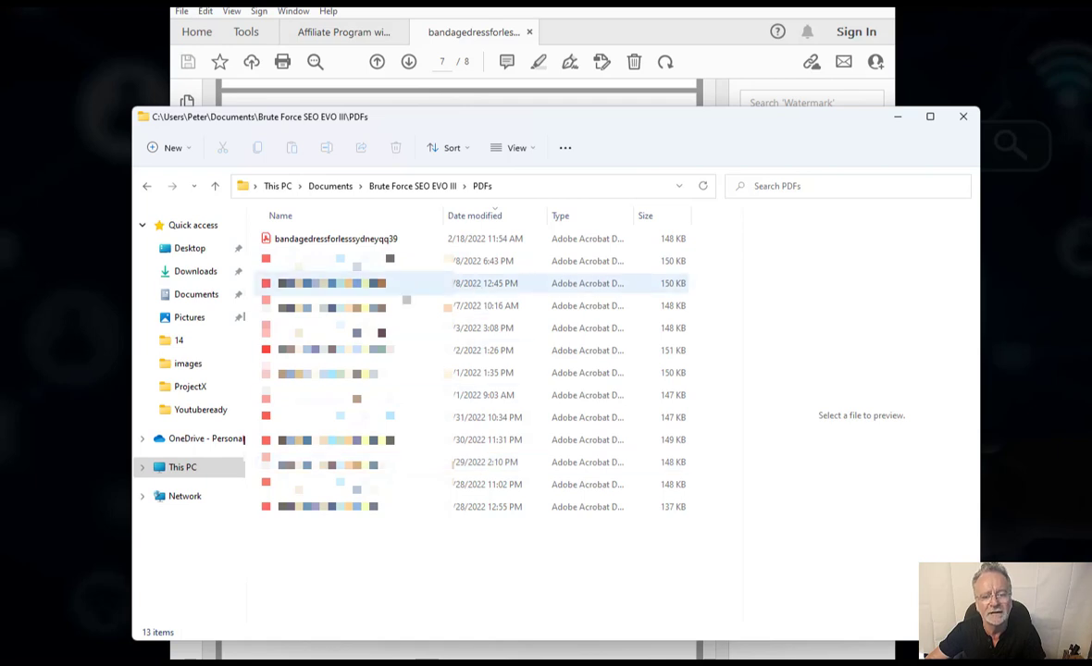
left_click(318, 240)
left_click(318, 240)
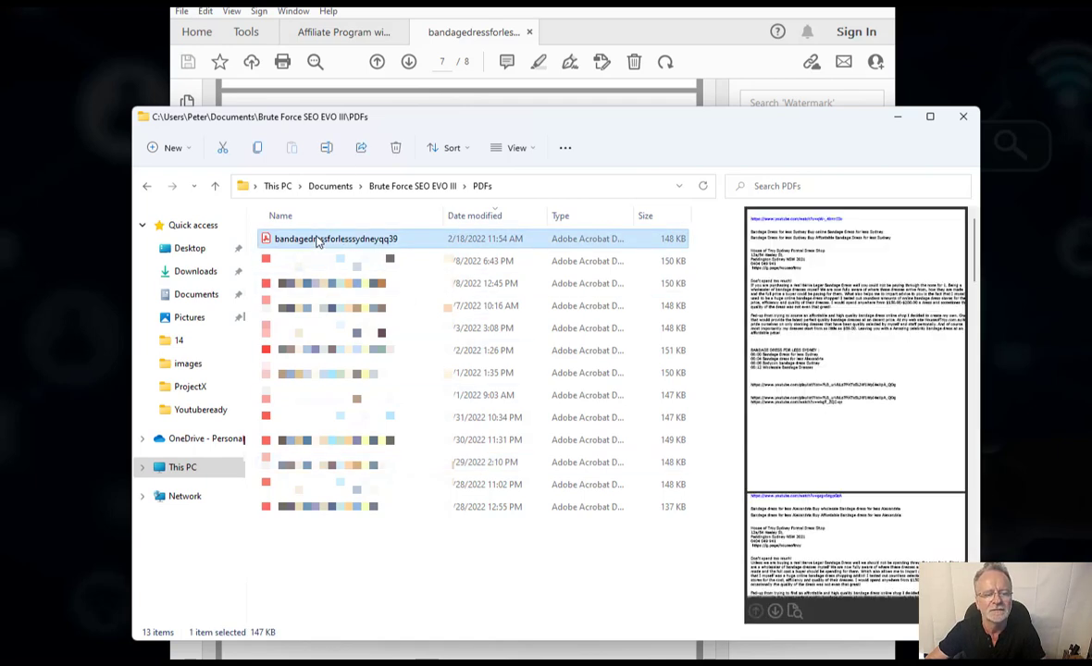
left_click(321, 289)
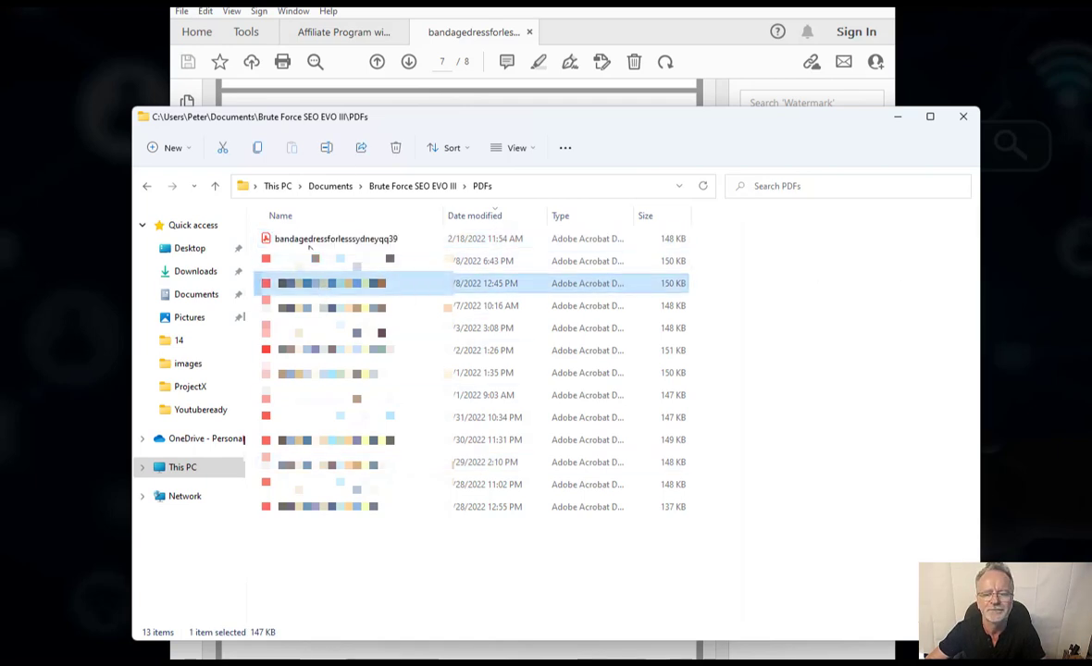
left_click(312, 243)
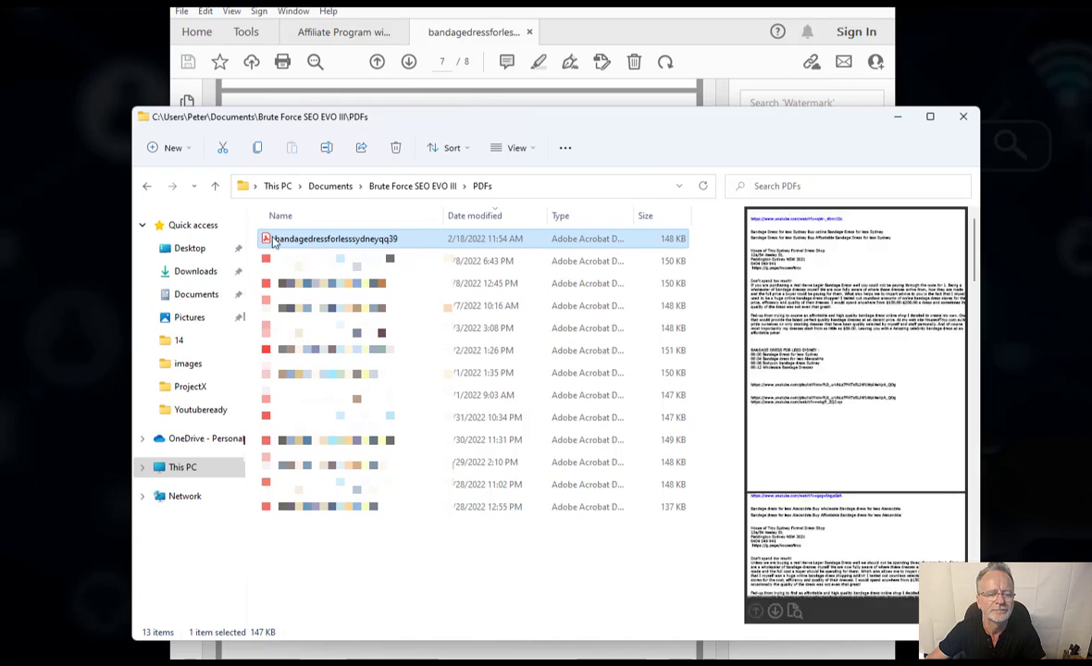
double_click(271, 243)
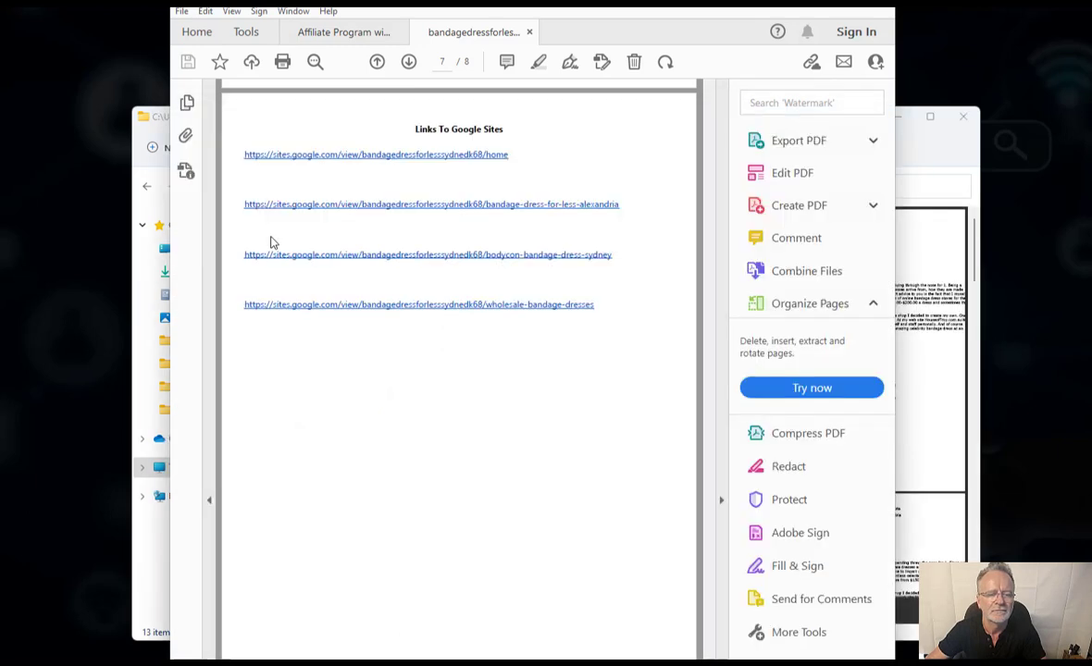
- Scroll the bandage-dress PDF back up to page 1 and minimize Acrobat Reader
scroll(434, 282, "up", 2)
scroll(433, 282, "up", 10)
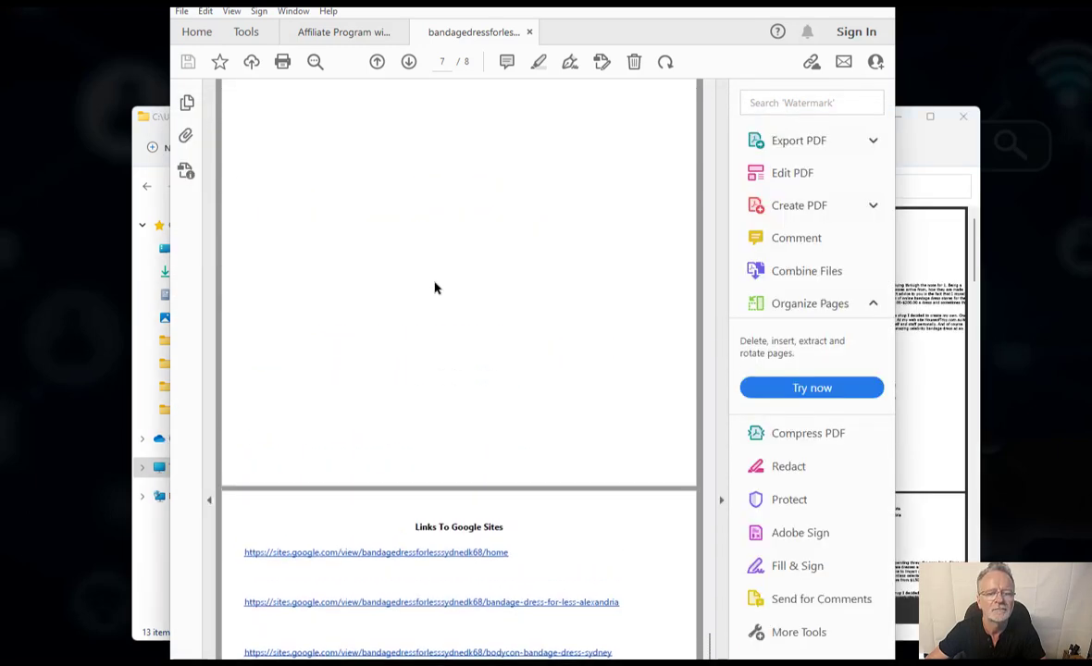
scroll(437, 288, "up", 20)
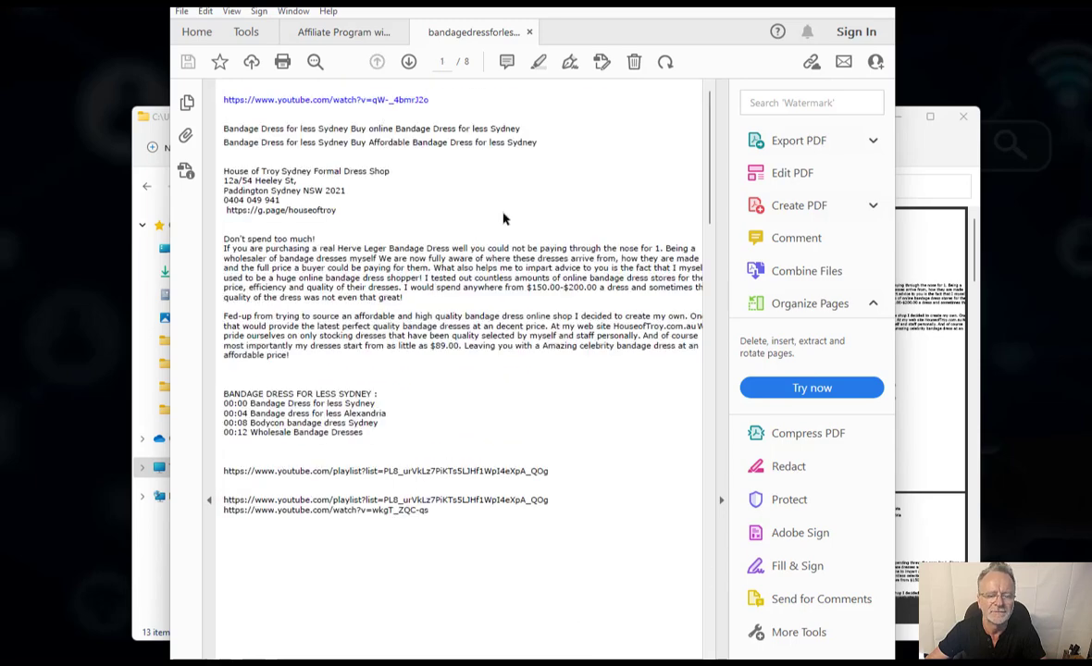
left_click(810, 1)
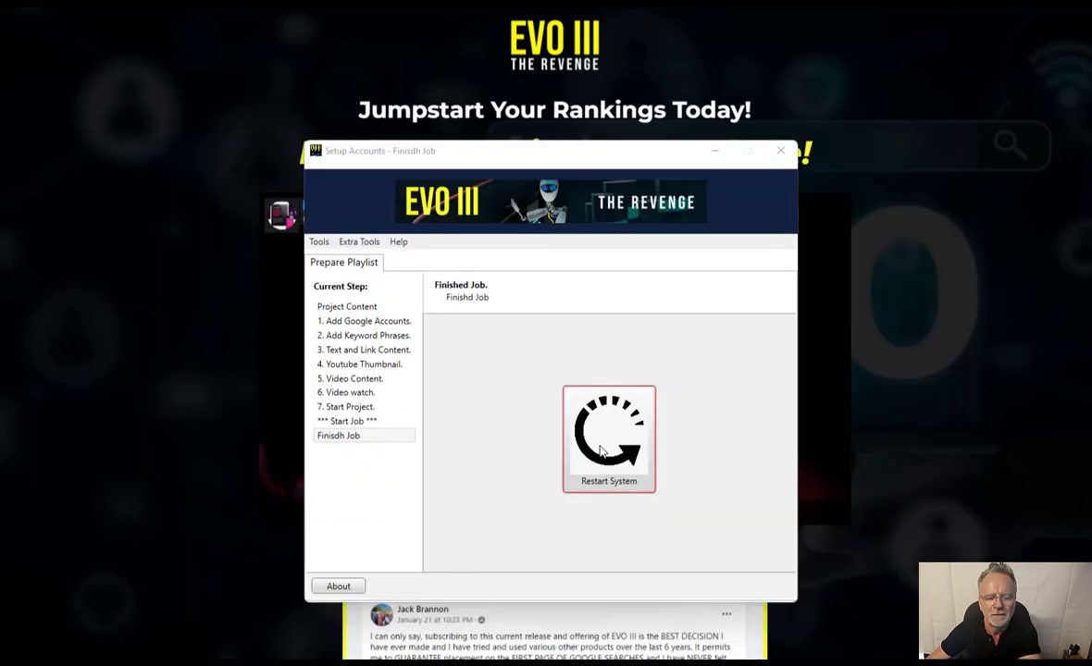
- Close the Finished Job window and start a new setup using the Projectx profile
left_click(608, 435)
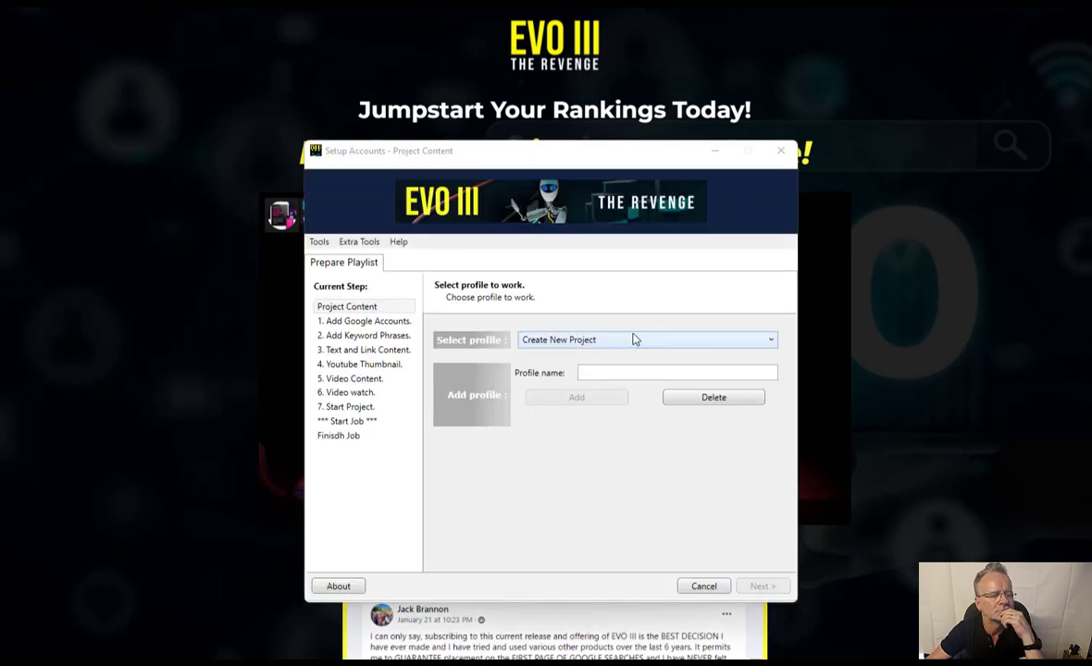
left_click(633, 339)
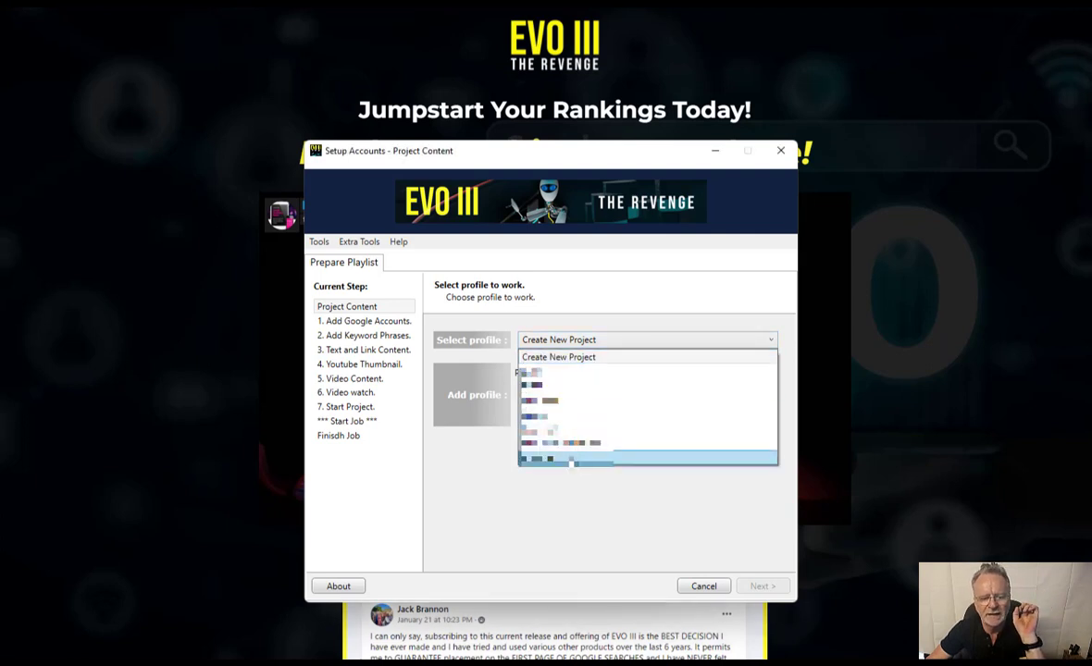
left_click(560, 457)
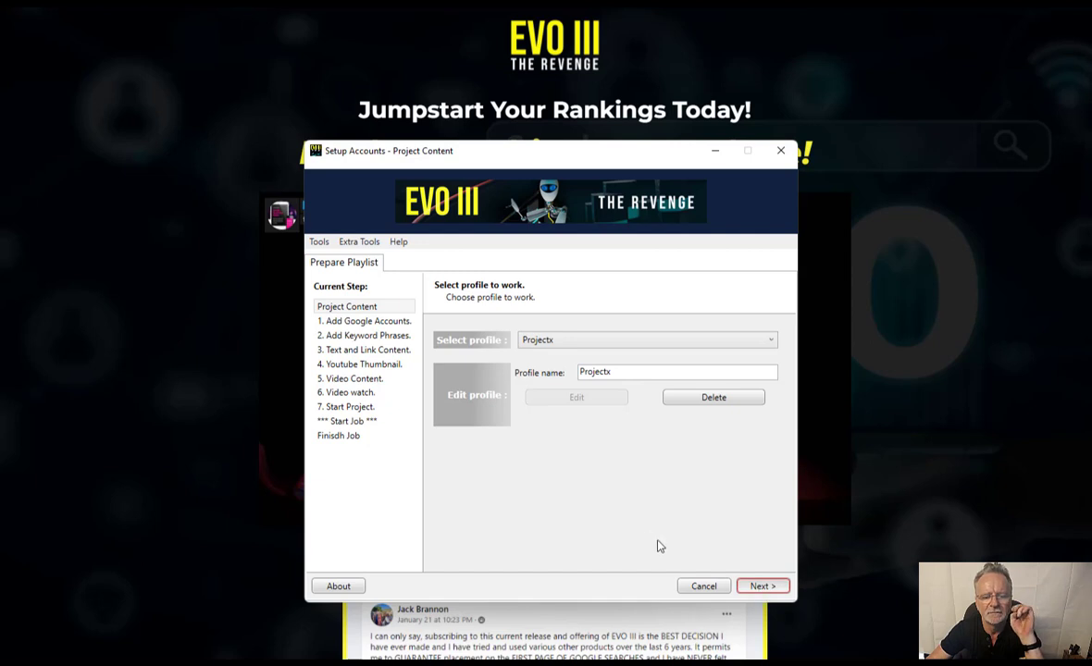
key("Return")
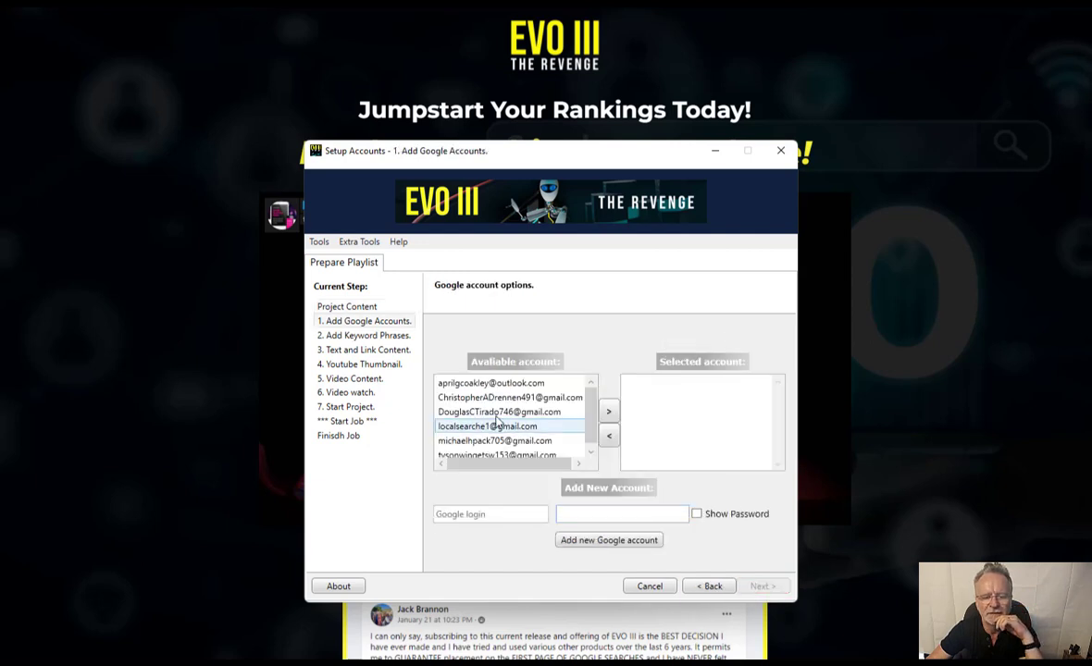
- Enter a new Gmail address and its password, then add the account to the available list
left_click(483, 514)
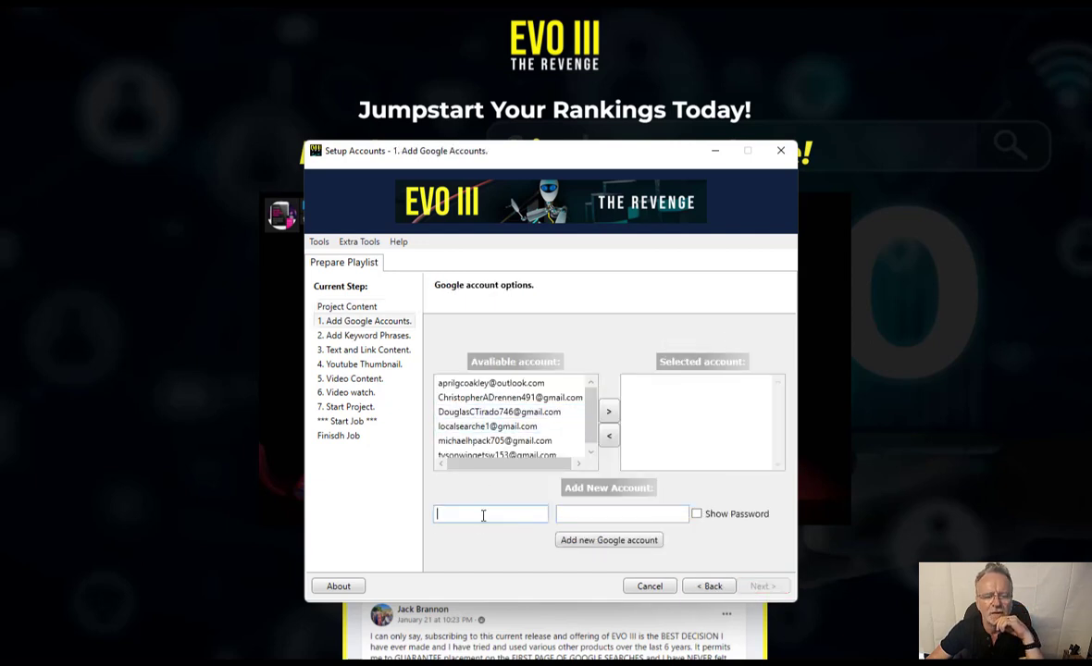
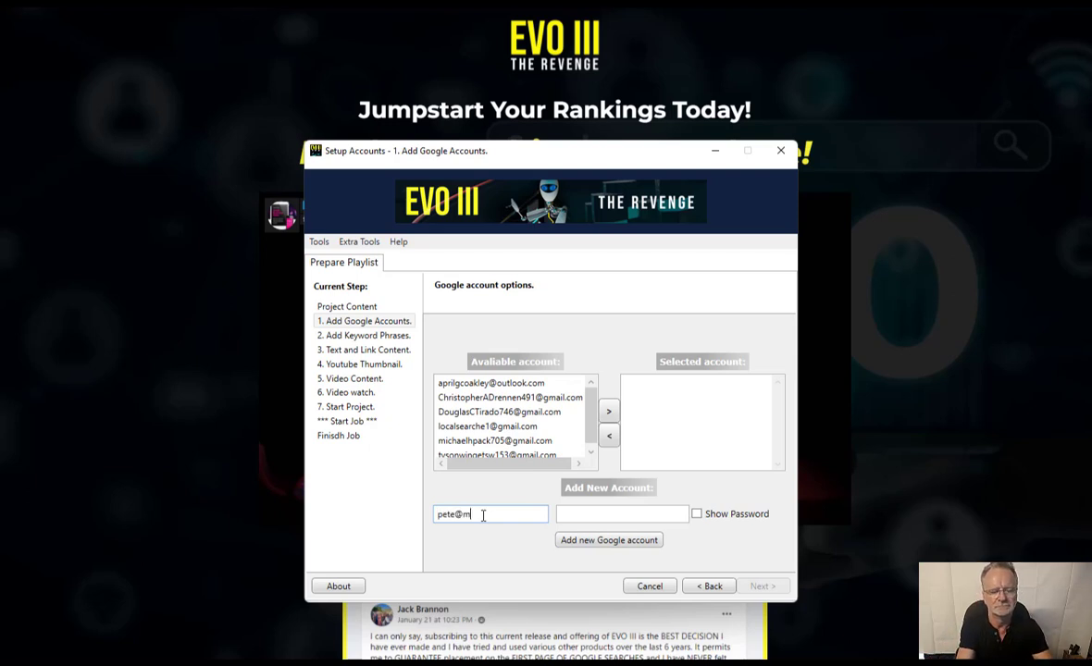
key("Tab")
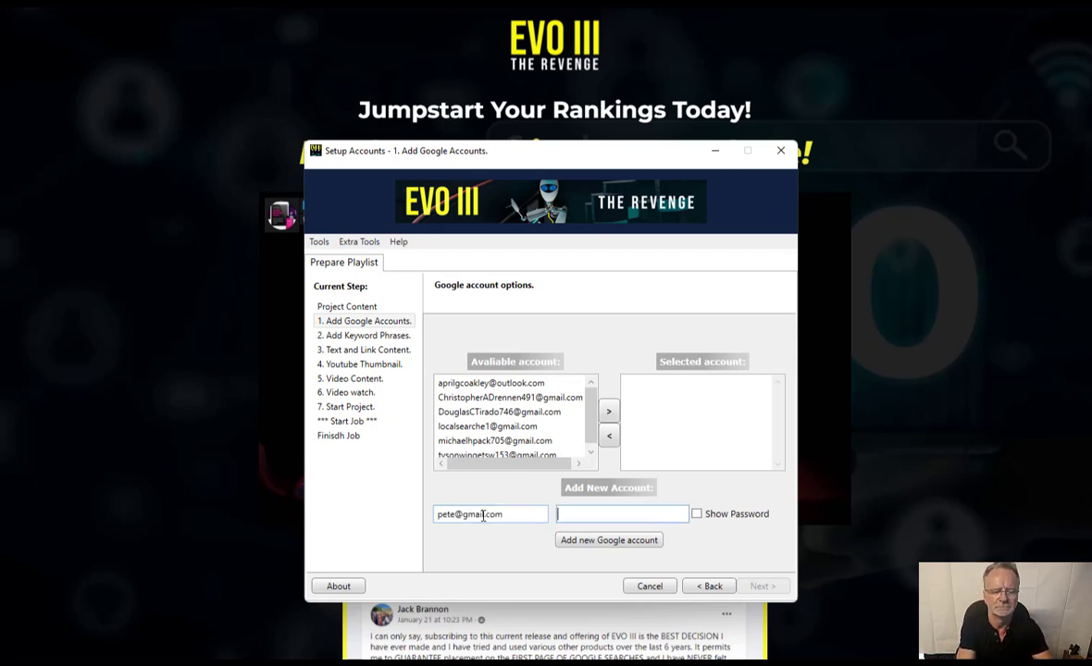
type("••••••")
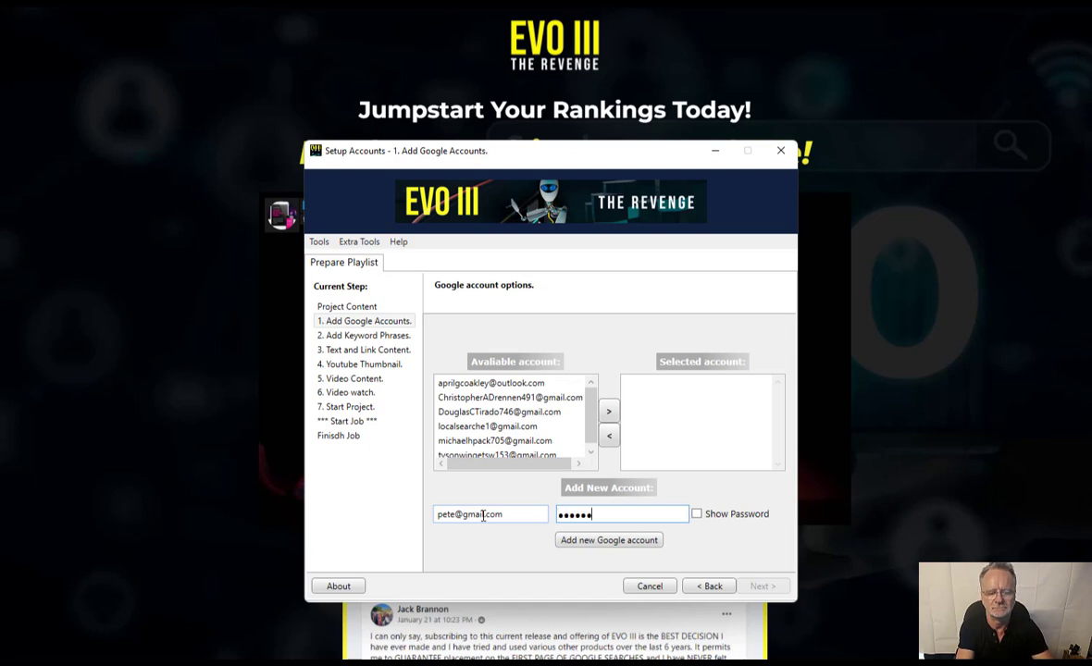
type("••••••")
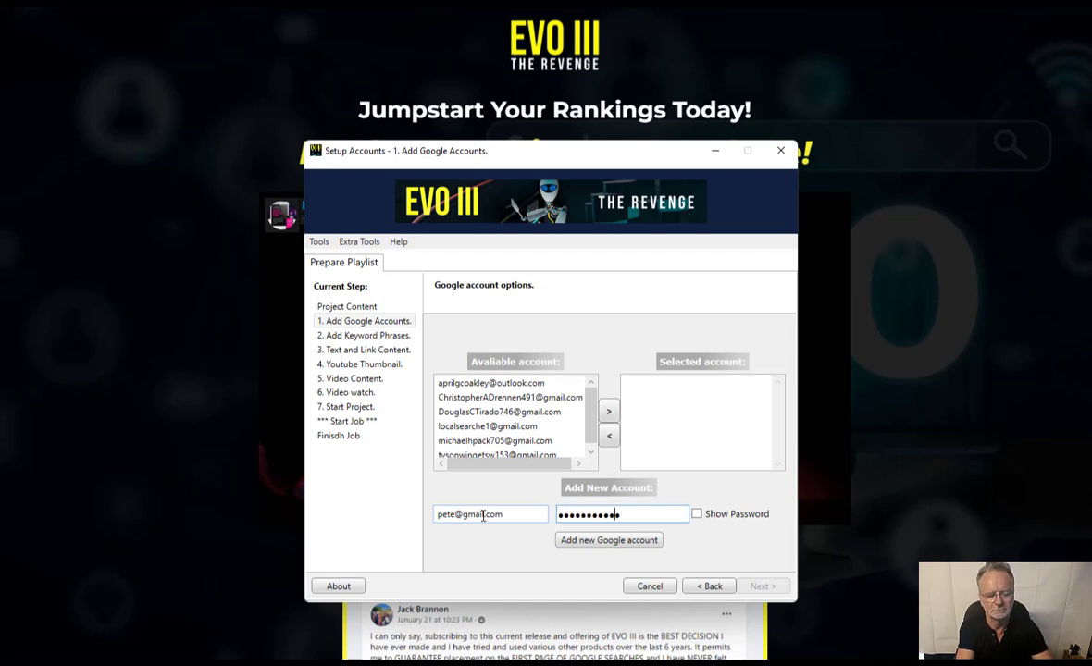
left_click(635, 544)
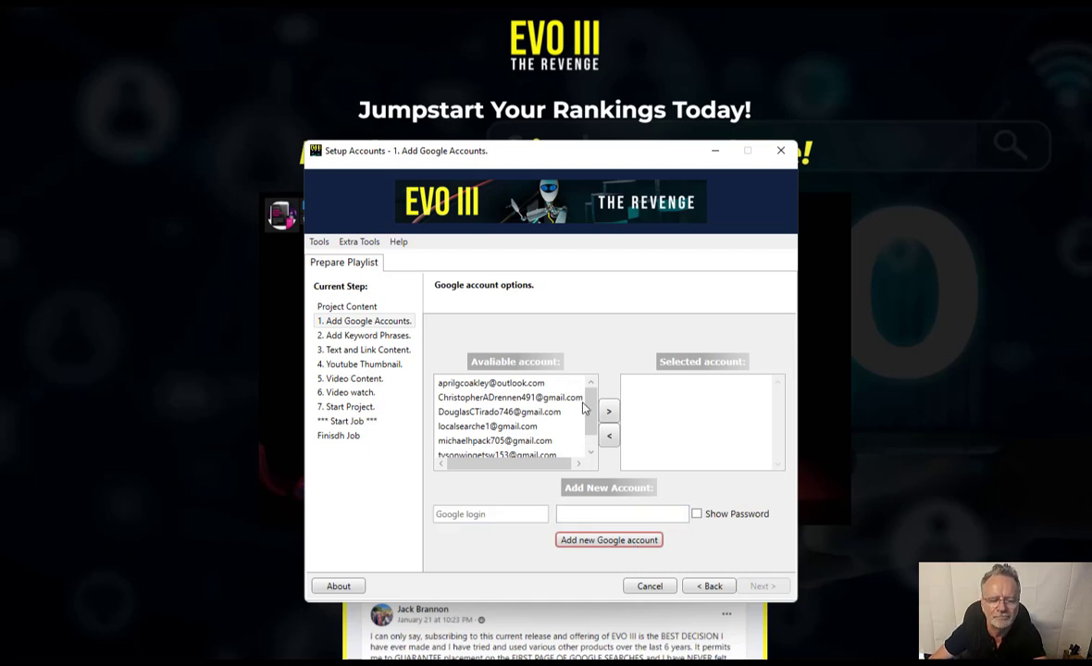
left_click_drag(589, 405, 593, 458)
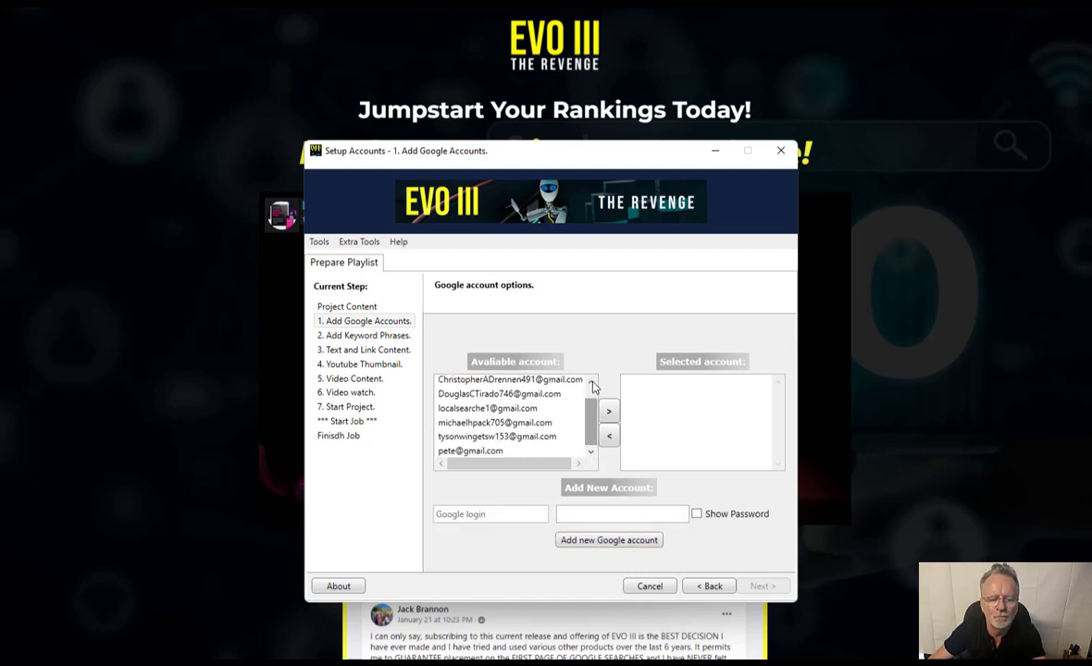
scroll(589, 397, "up", 2)
left_click_drag(589, 397, 593, 465)
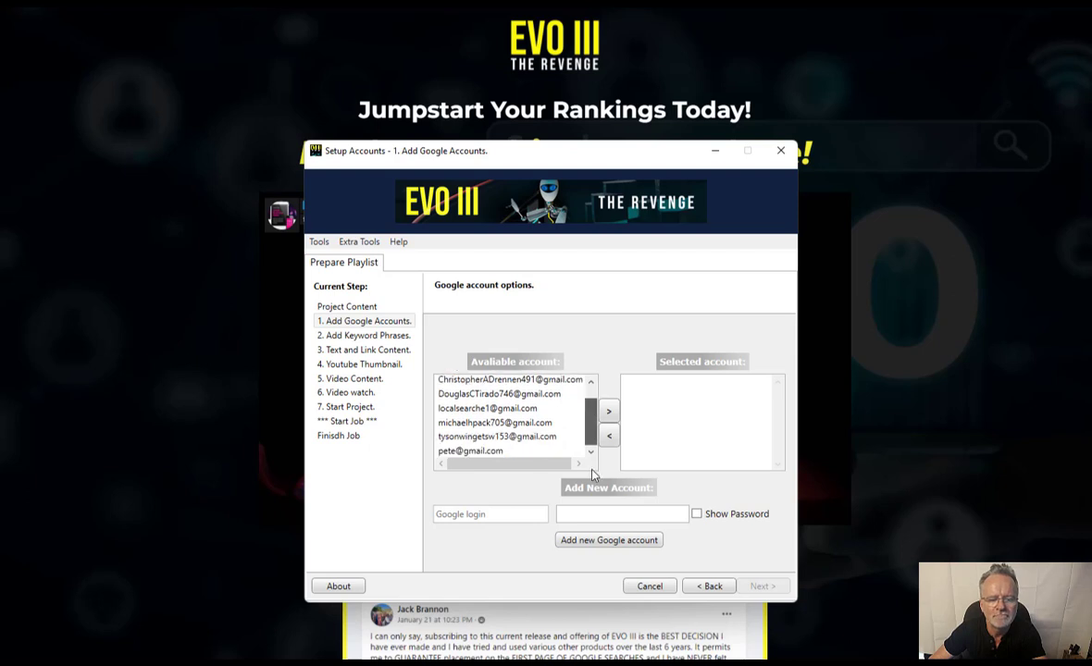
left_click(504, 451)
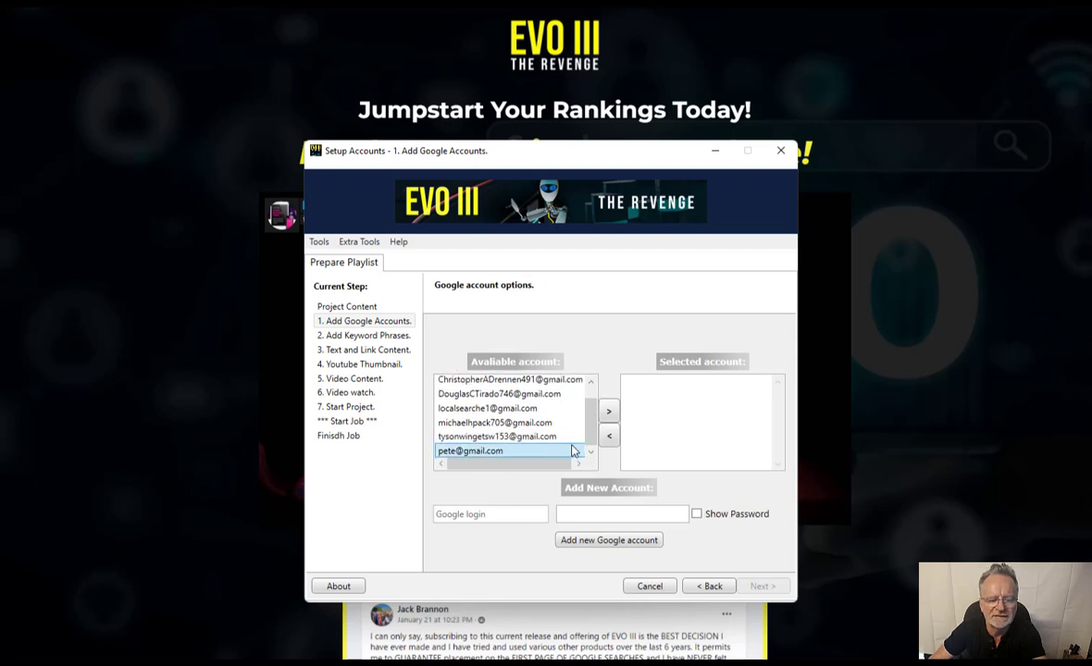
left_click(608, 410)
left_click(672, 389)
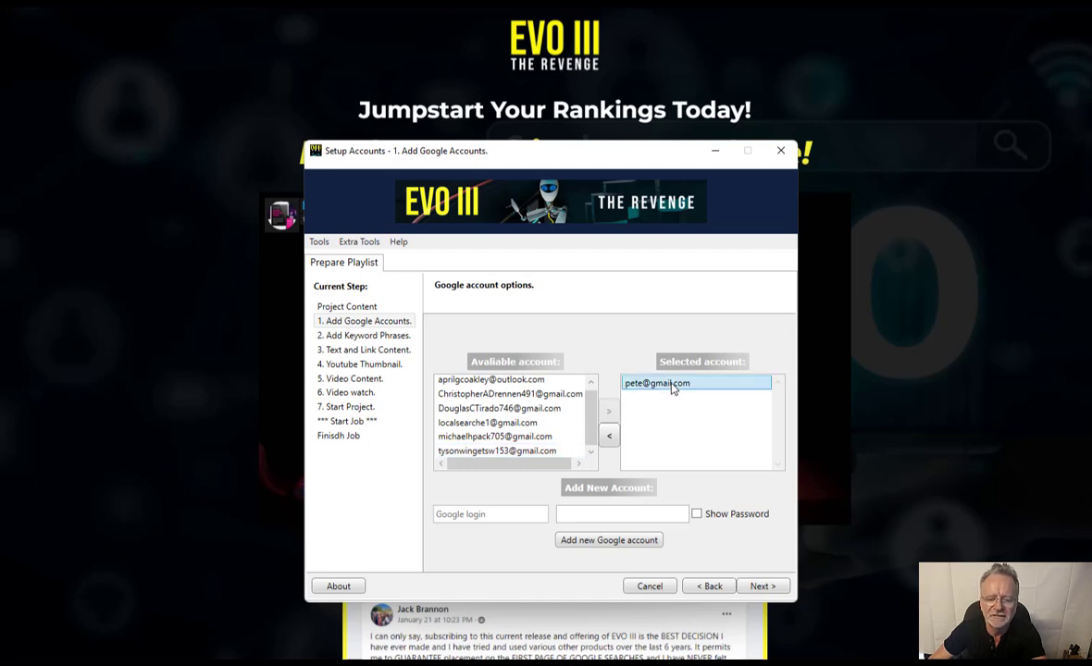
double_click(672, 389)
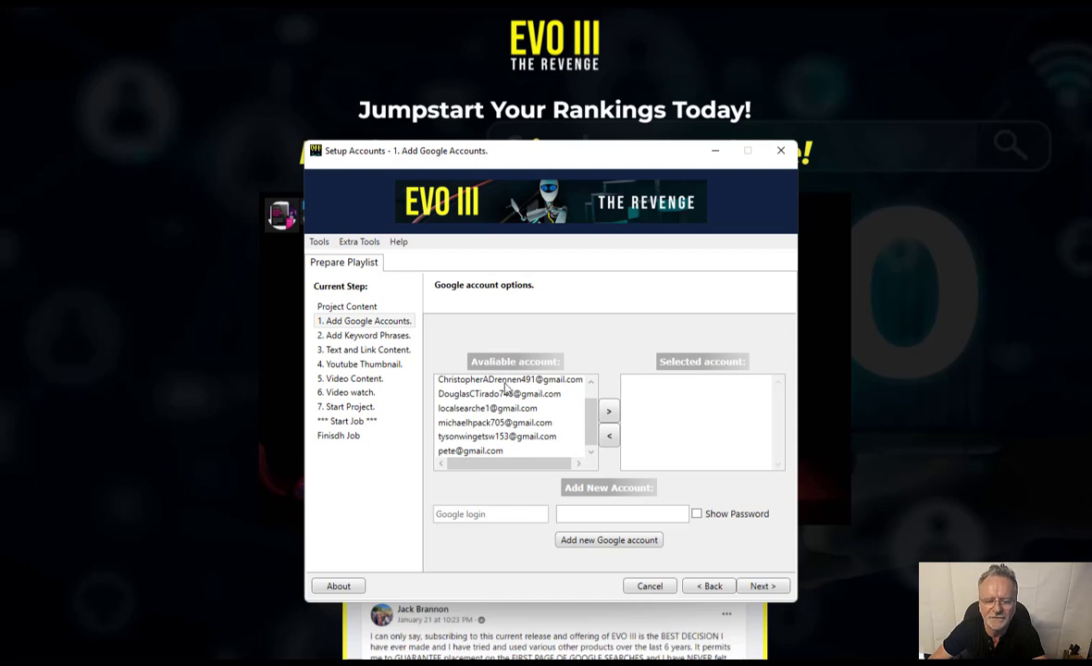
left_click(504, 451)
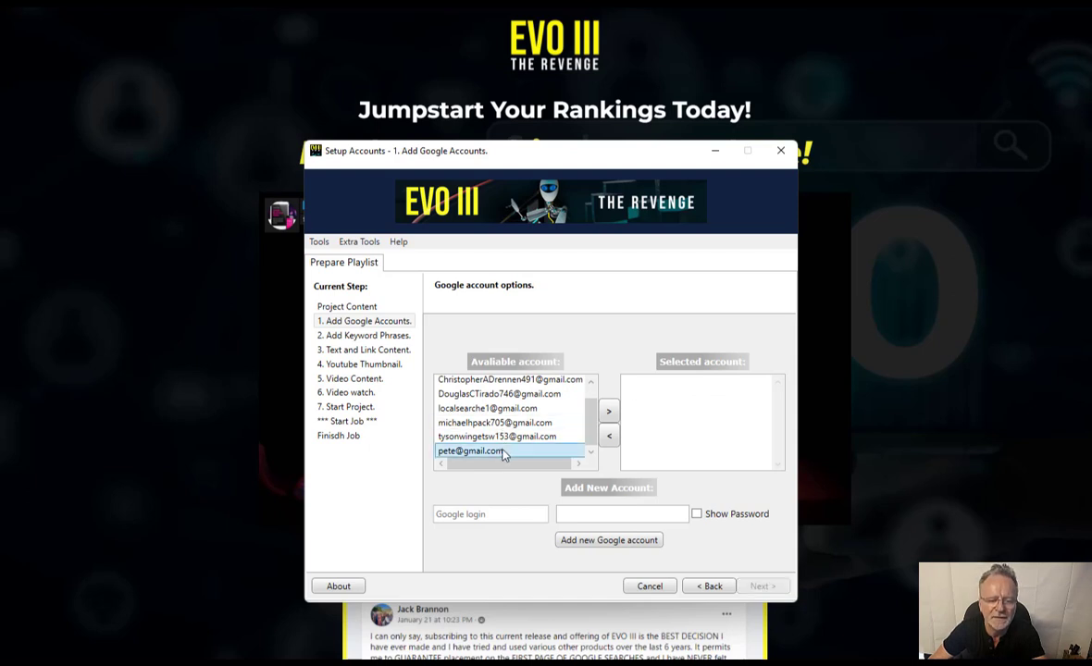
- Delete the newly added Google account from the Available account list
right_click(504, 452)
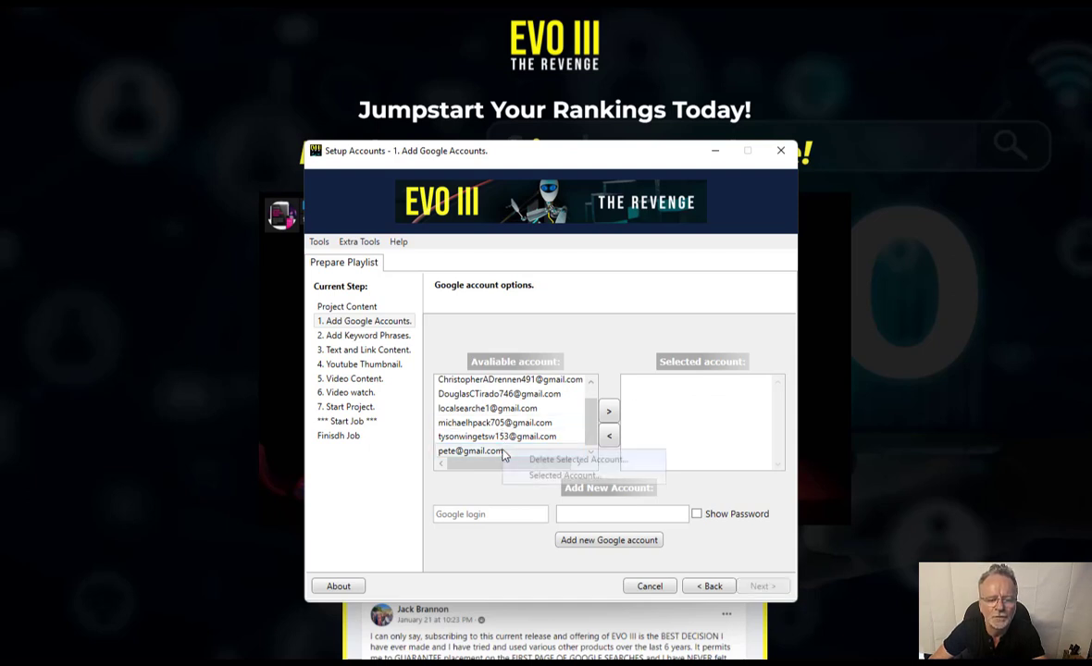
left_click(552, 463)
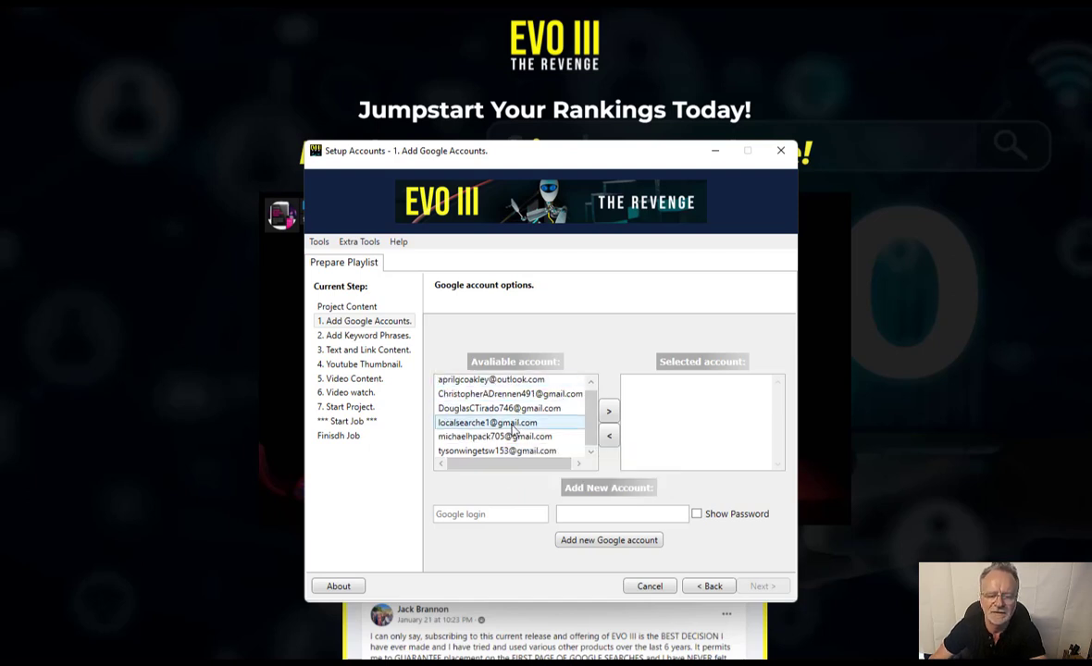
scroll(514, 431, "up", 1)
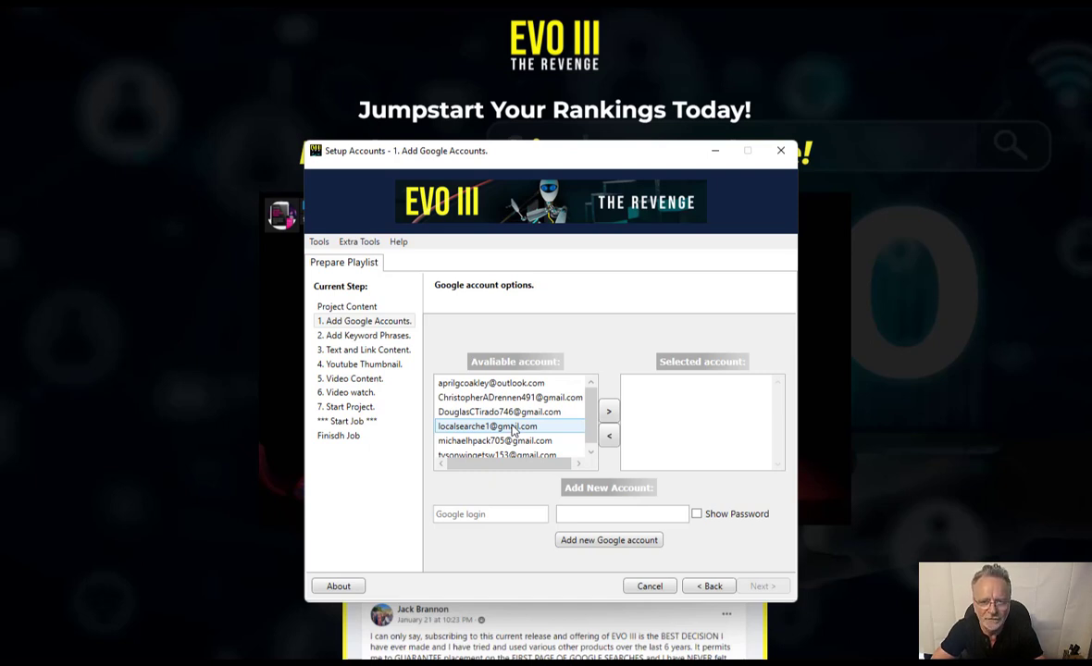
- Select the first three remaining accounts in the Available account list in turn
left_click(535, 385)
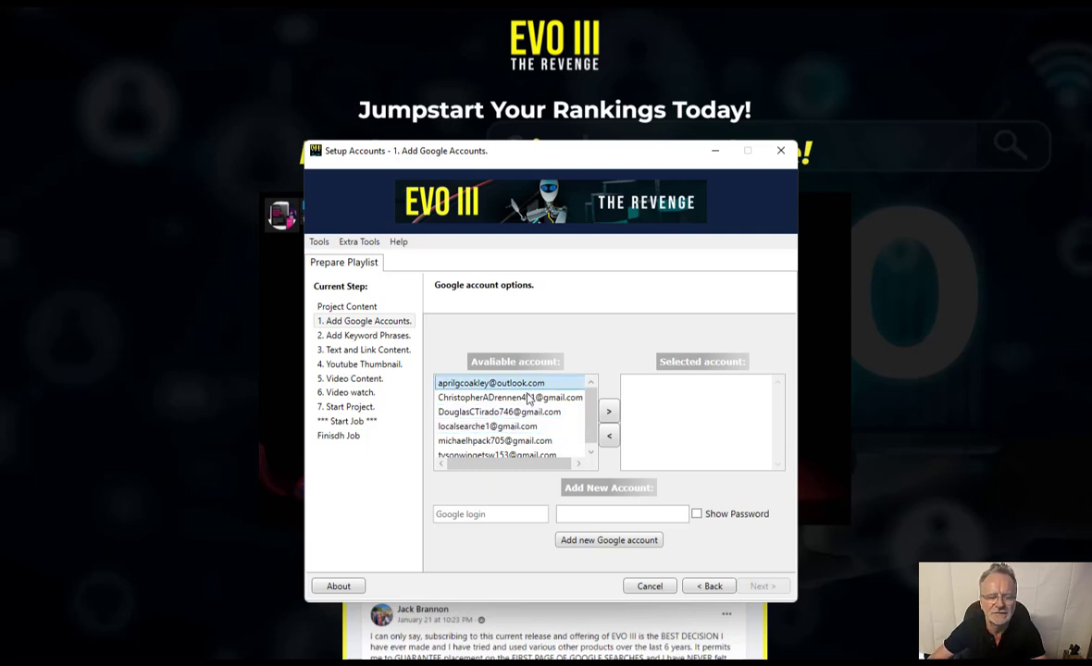
left_click(504, 396)
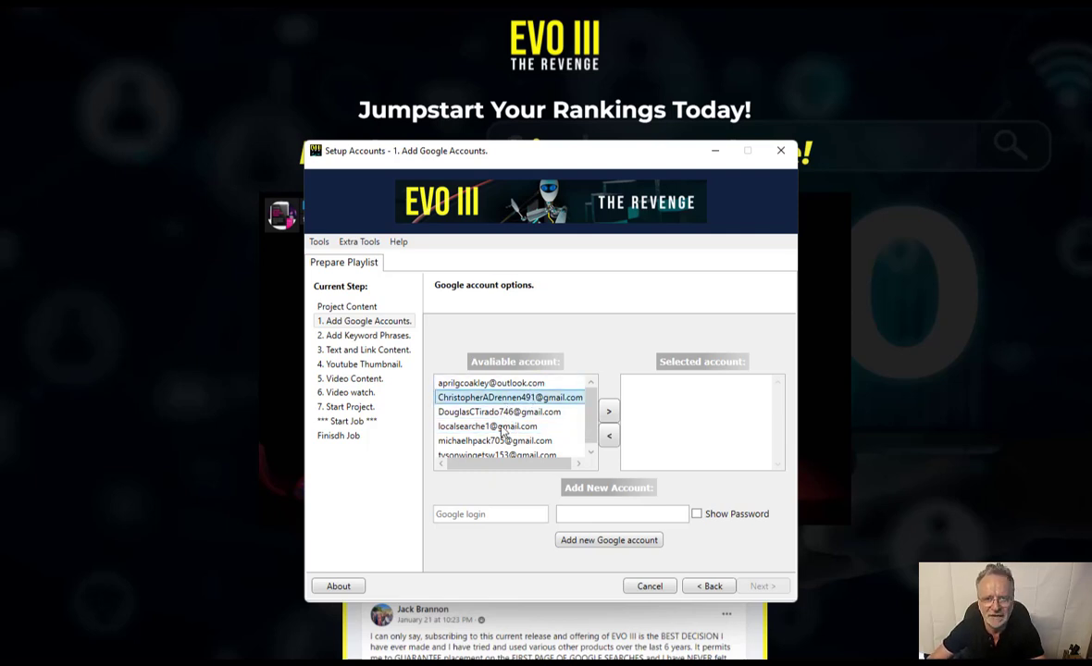
left_click(505, 412)
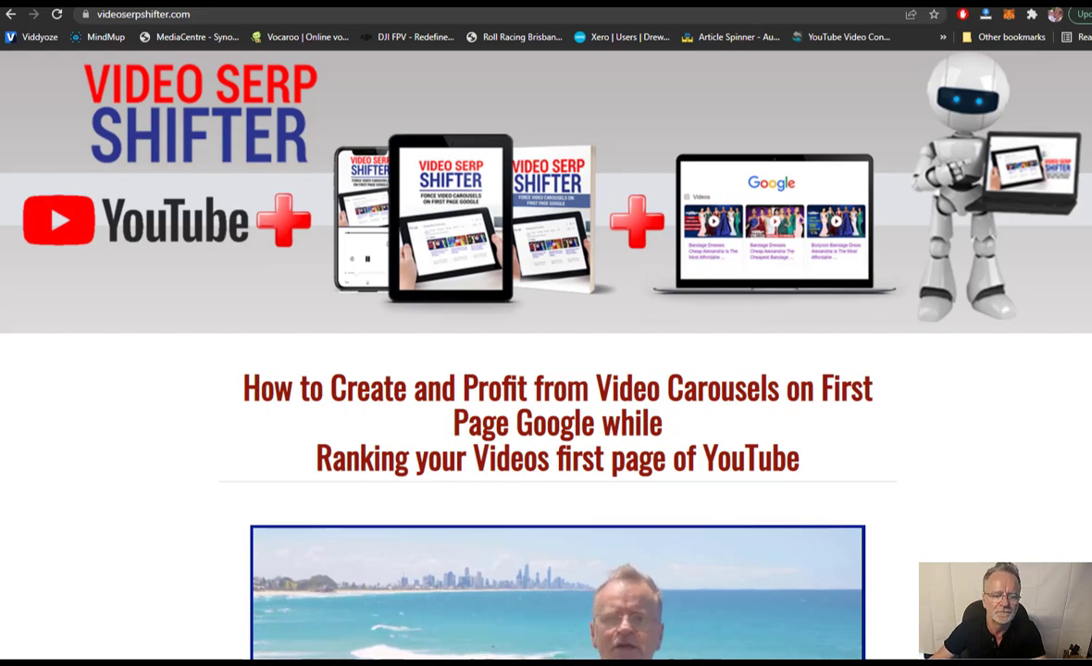
- Scroll down through the videoserpshifter.com testimonials and back up toward the top
scroll(157, 319, "down", 9)
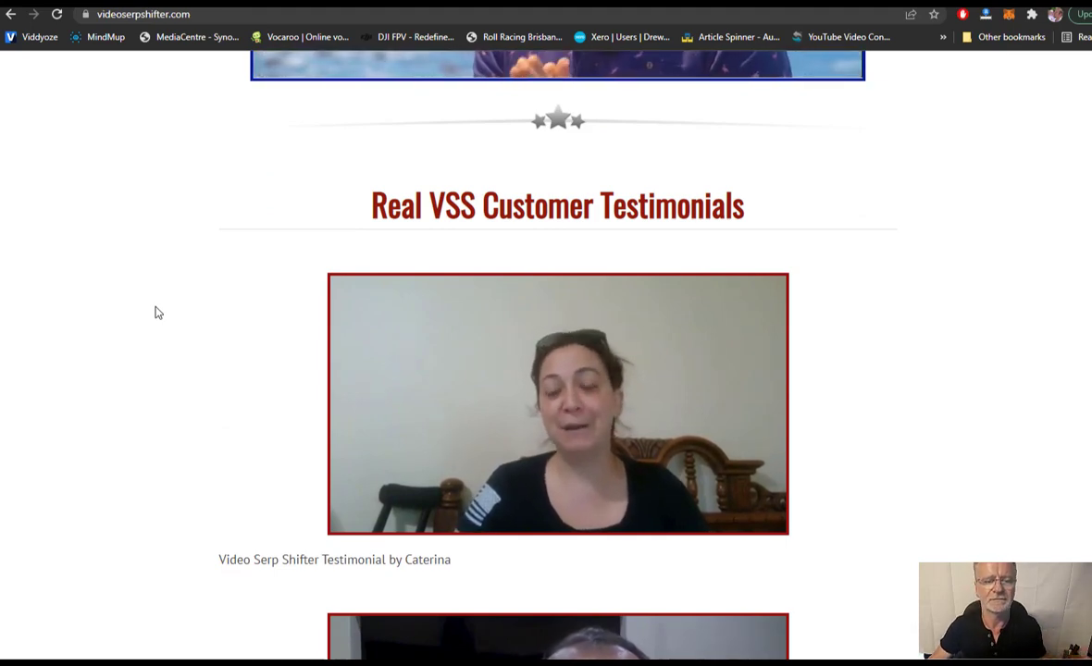
scroll(157, 312, "down", 3)
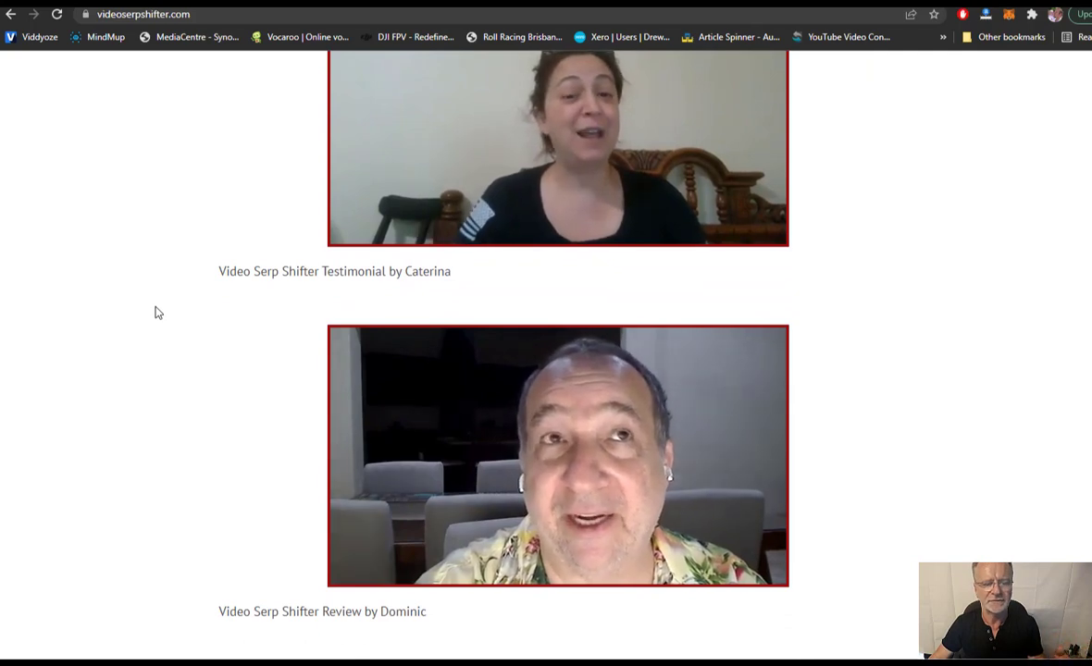
scroll(157, 313, "down", 2)
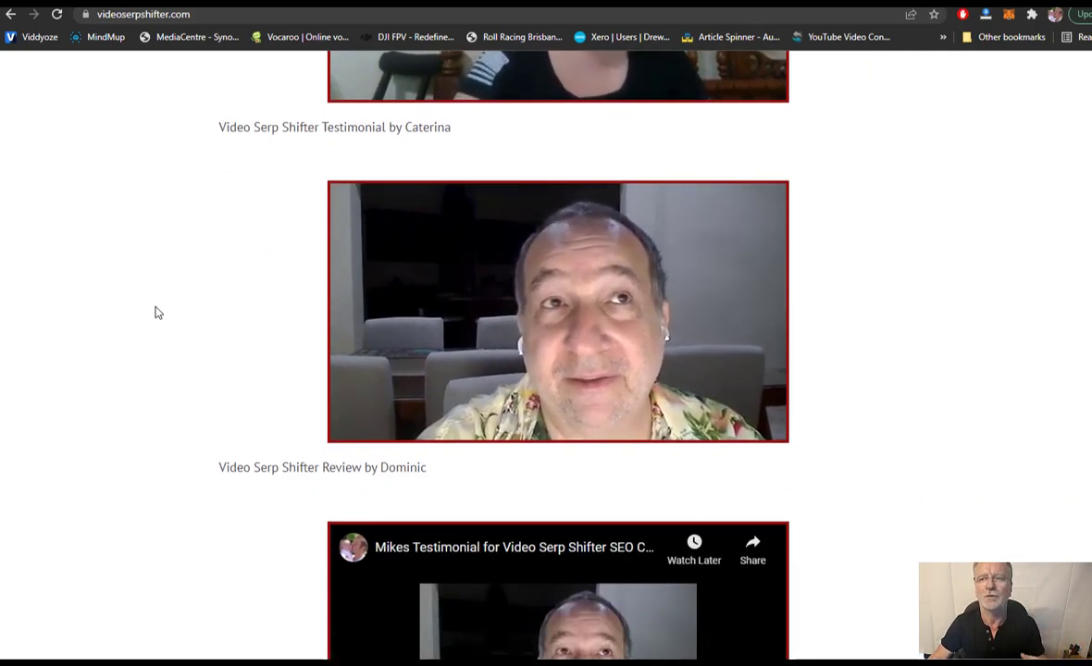
scroll(157, 313, "up", 15)
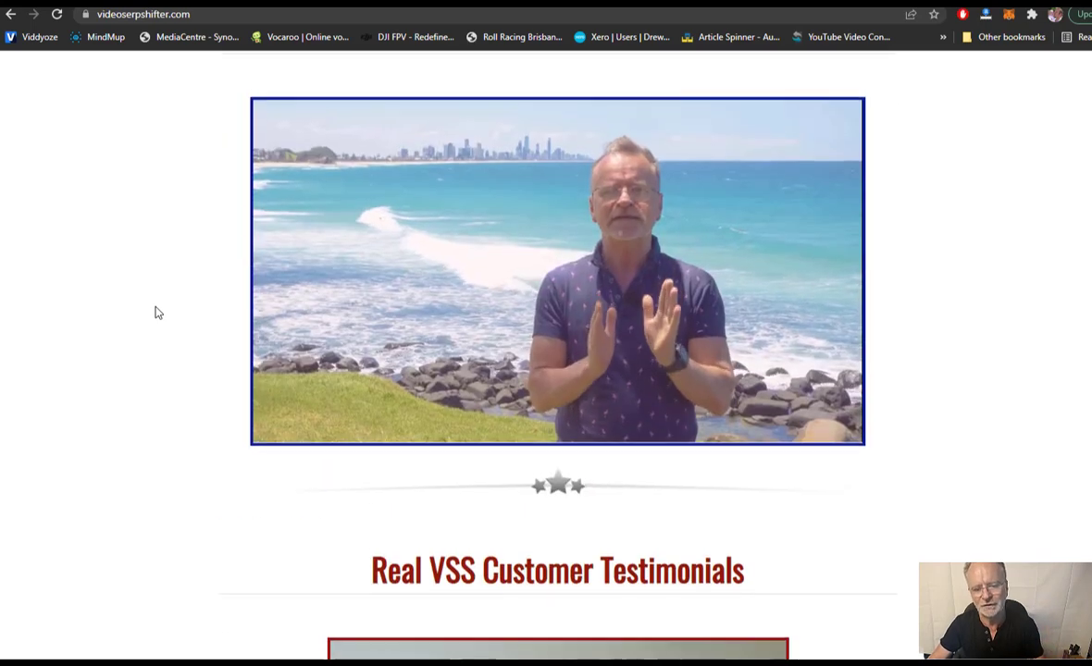
scroll(158, 313, "up", 1)
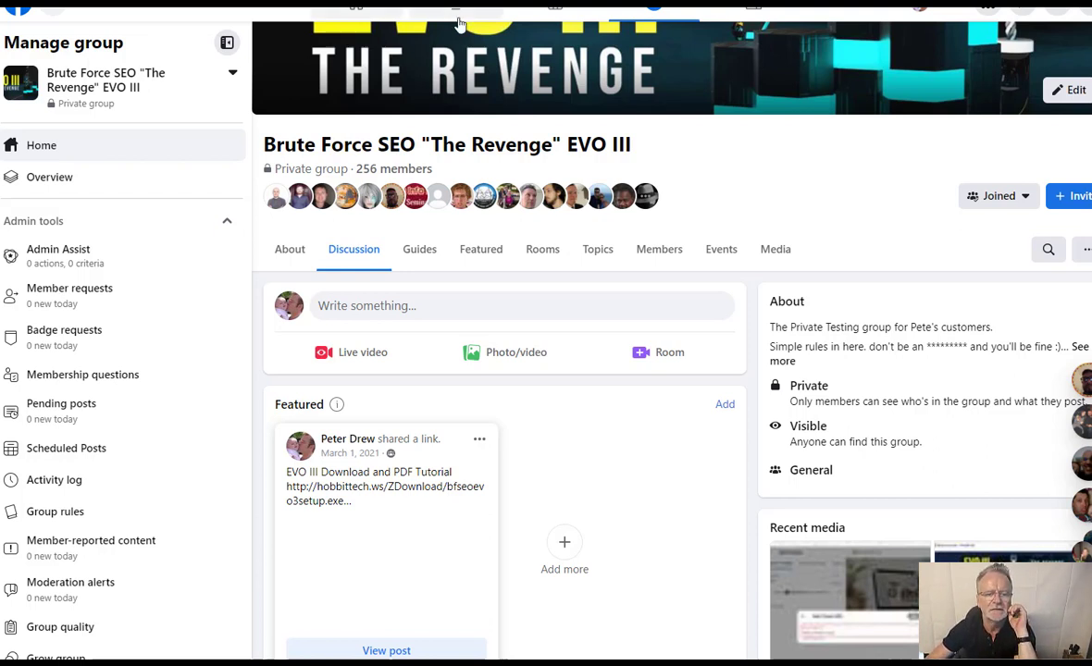
- Open the group's Account Packages guide and bring the Automation Accounts checklist in Notepad++ over it
left_click(423, 253)
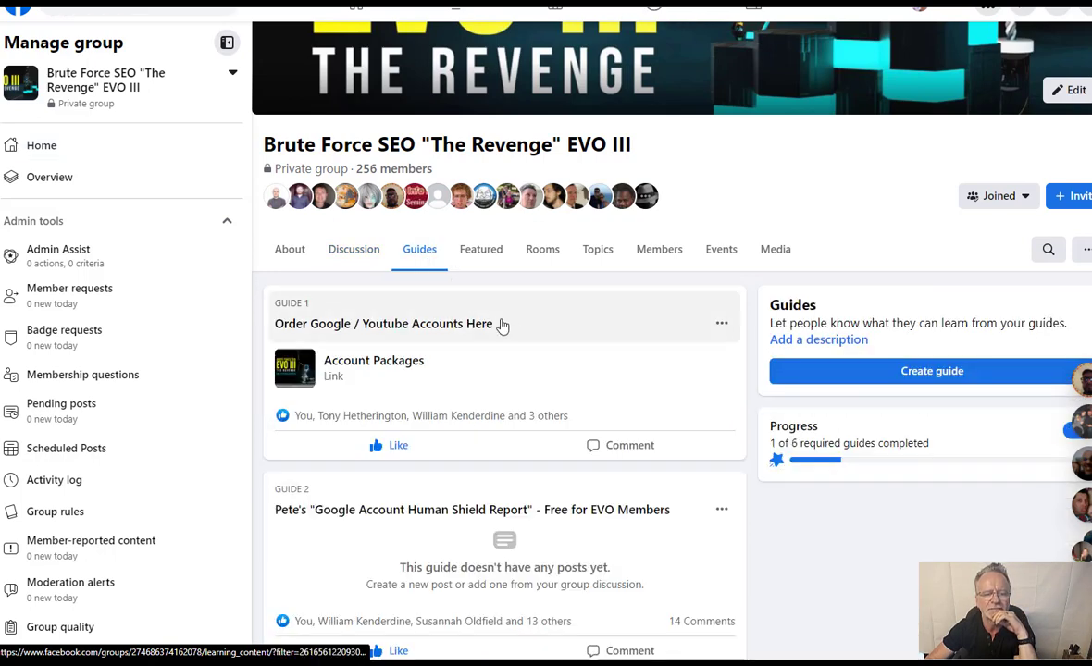
left_click(388, 361)
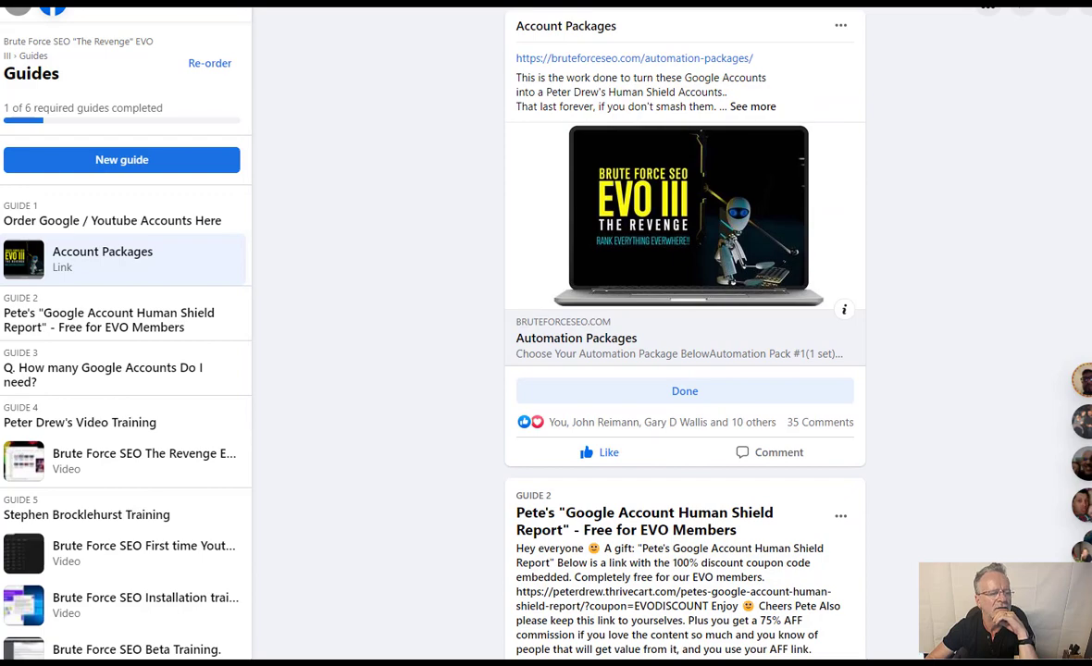
left_click_drag(0, 111, 890, 1)
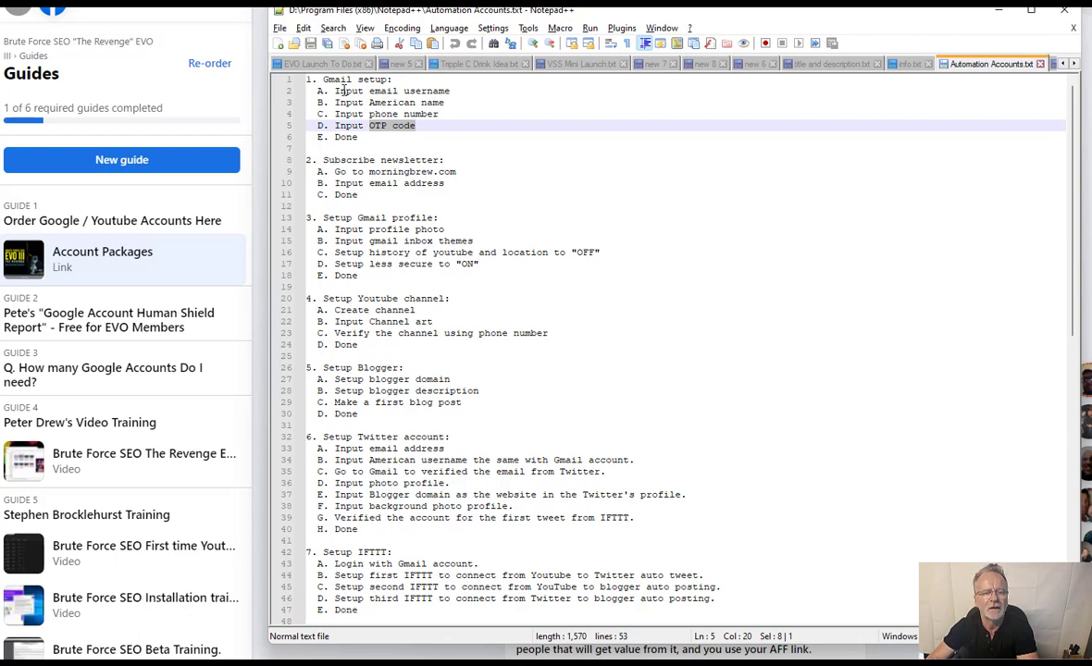
double_click(382, 172)
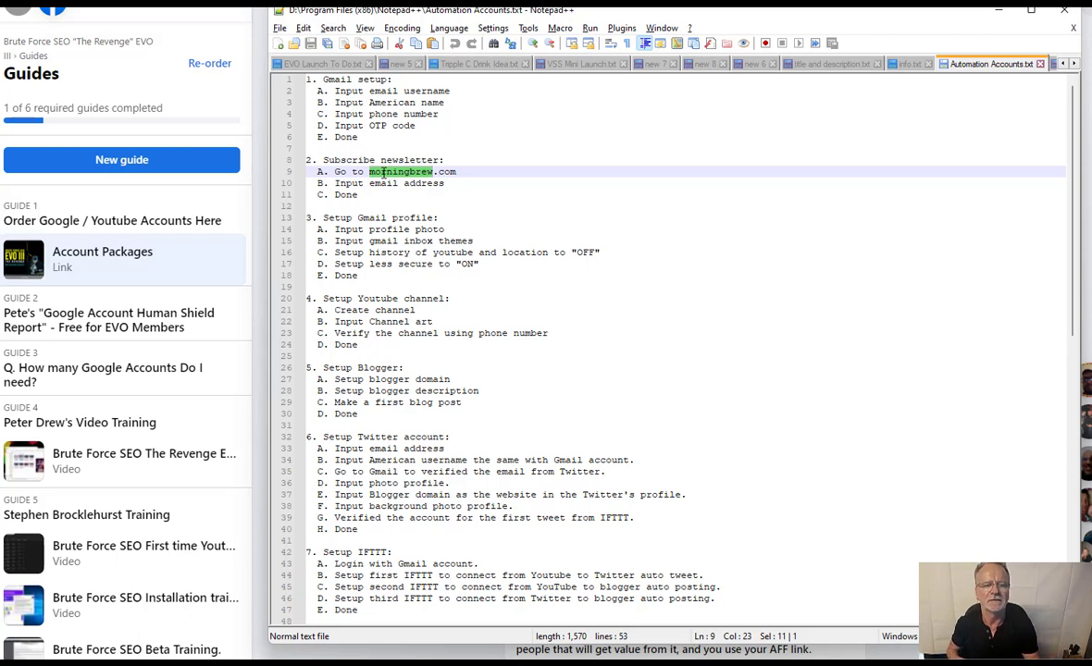
left_click(478, 171)
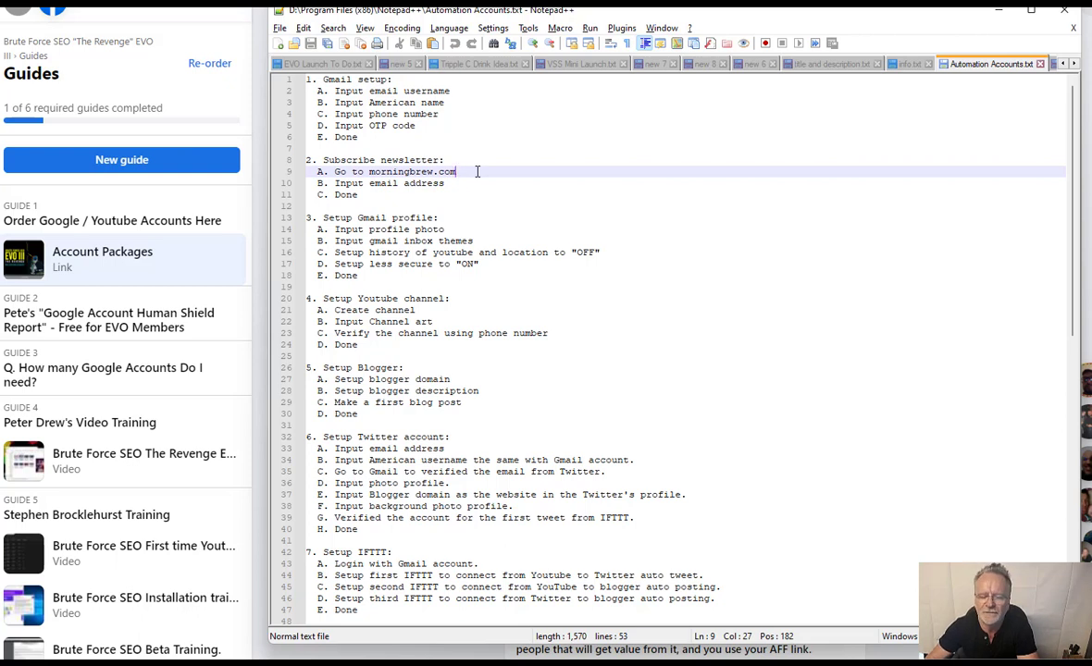
double_click(372, 171)
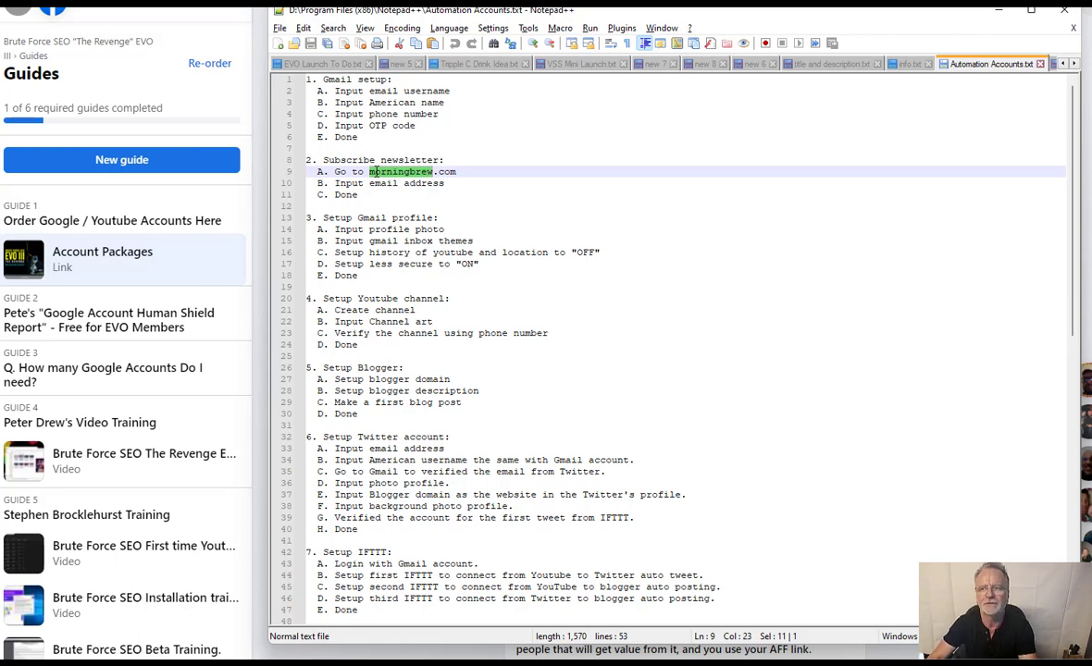
double_click(385, 240)
left_click(385, 242)
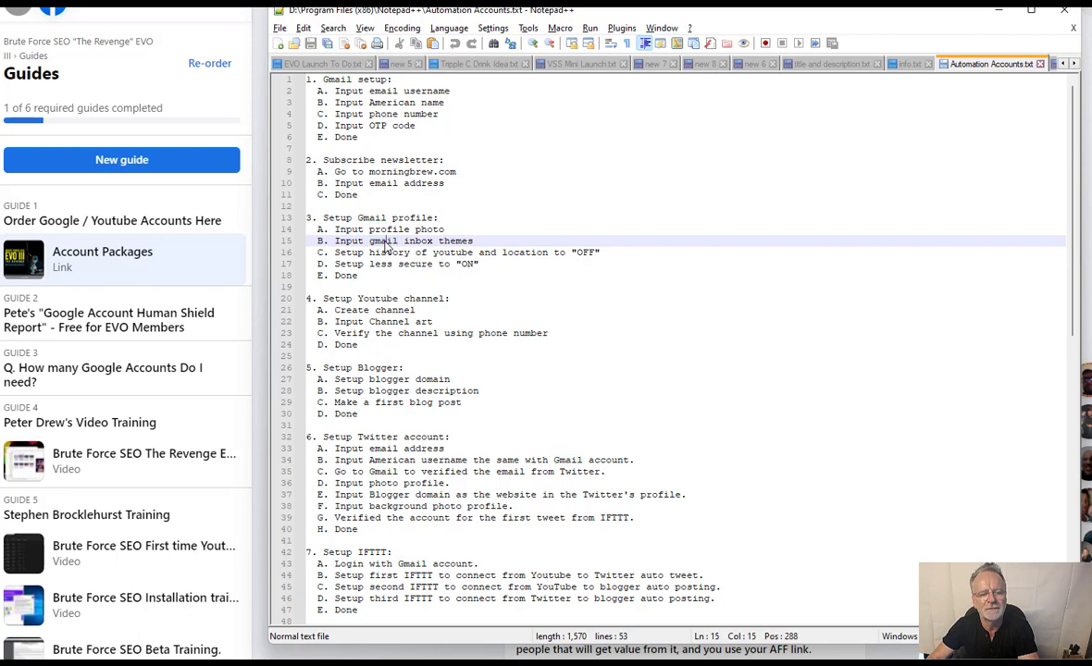
left_click(375, 312)
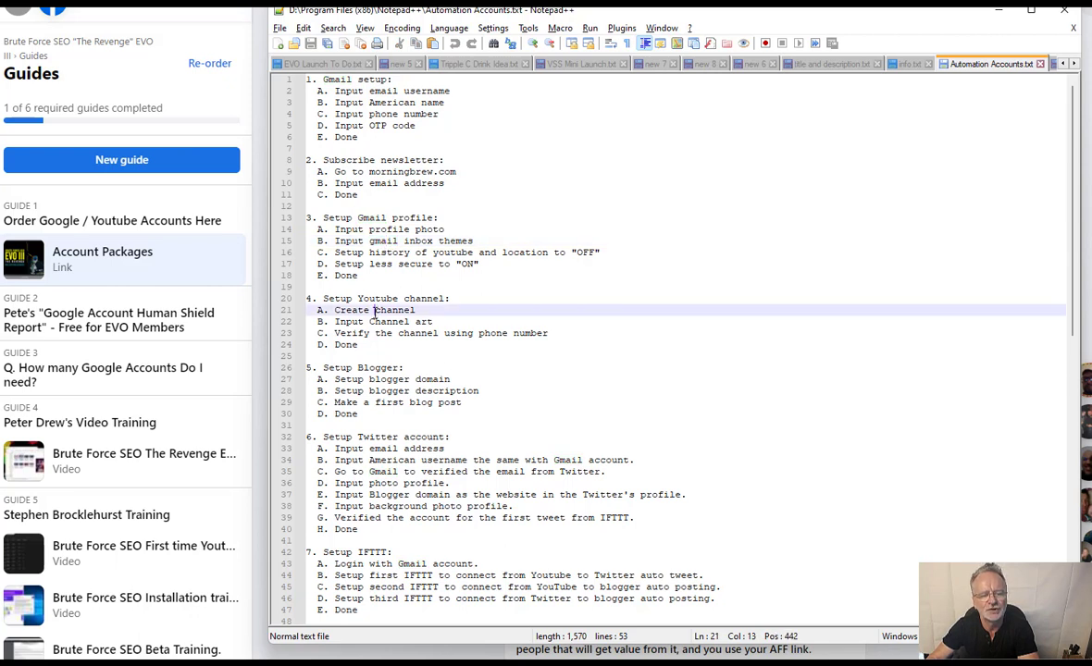
left_click_drag(392, 333, 395, 332)
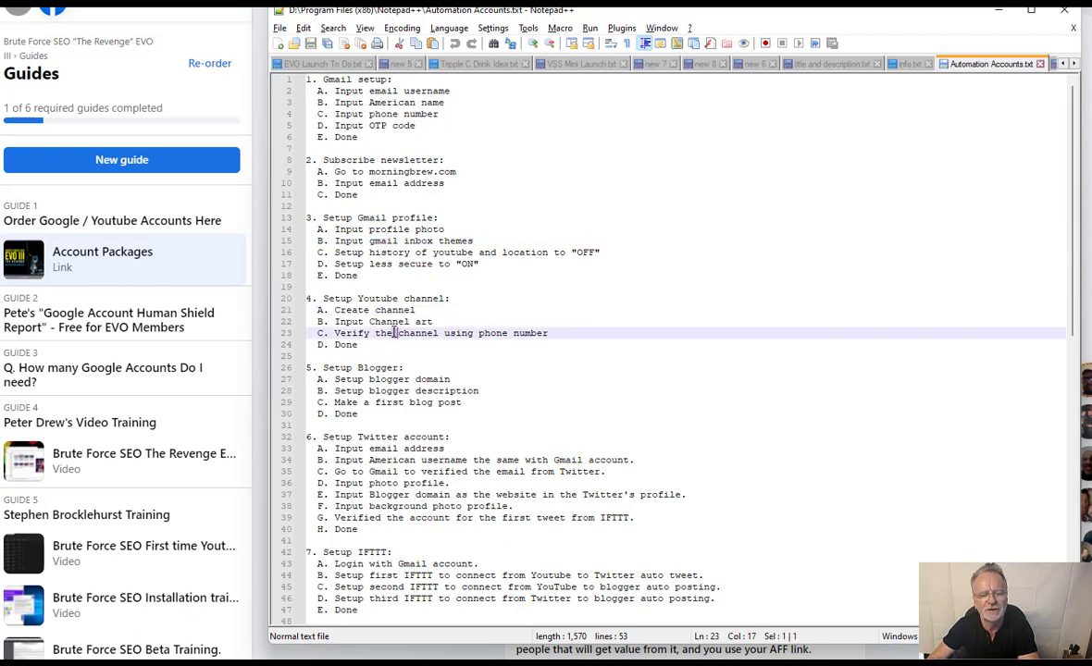
double_click(377, 379)
scroll(377, 380, "down", 2)
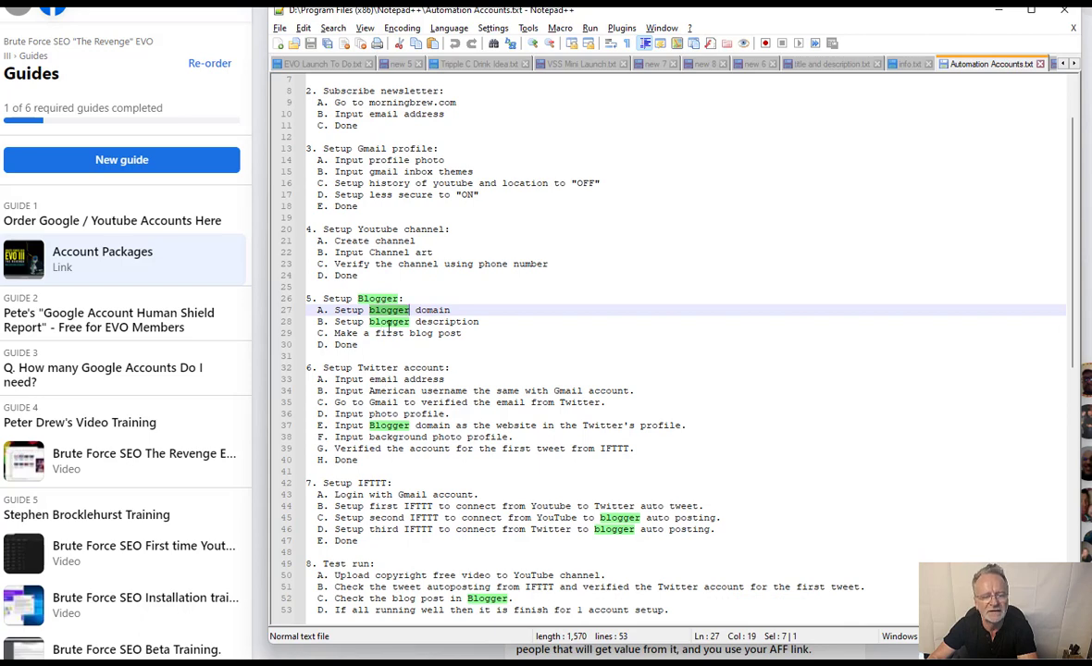
scroll(377, 285, "down", 2)
double_click(377, 298)
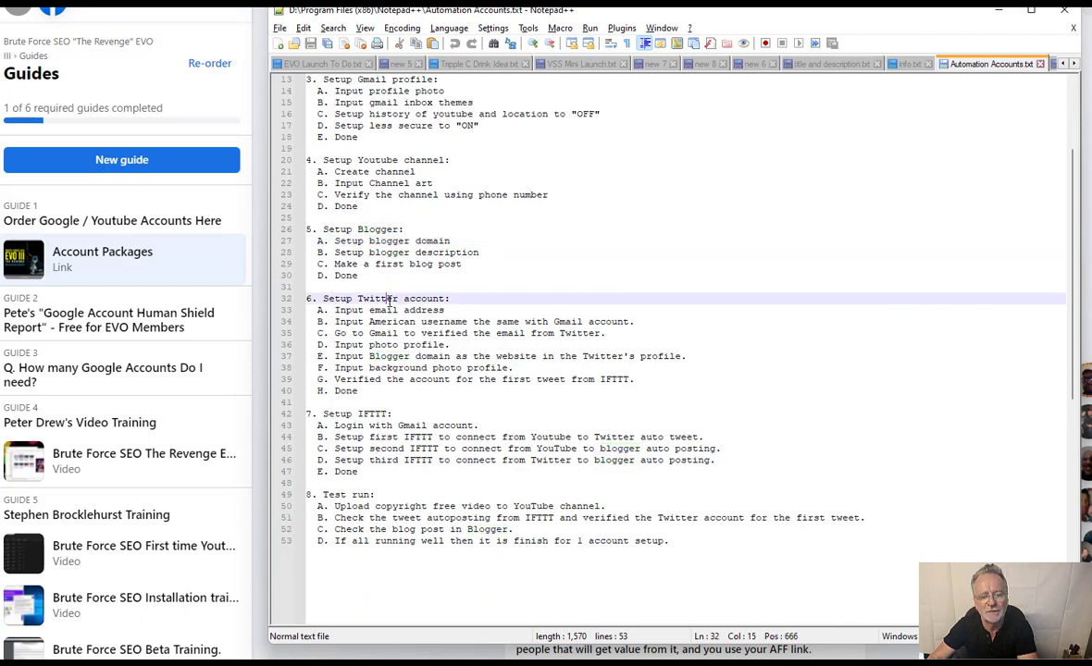
scroll(392, 306, "down", 3)
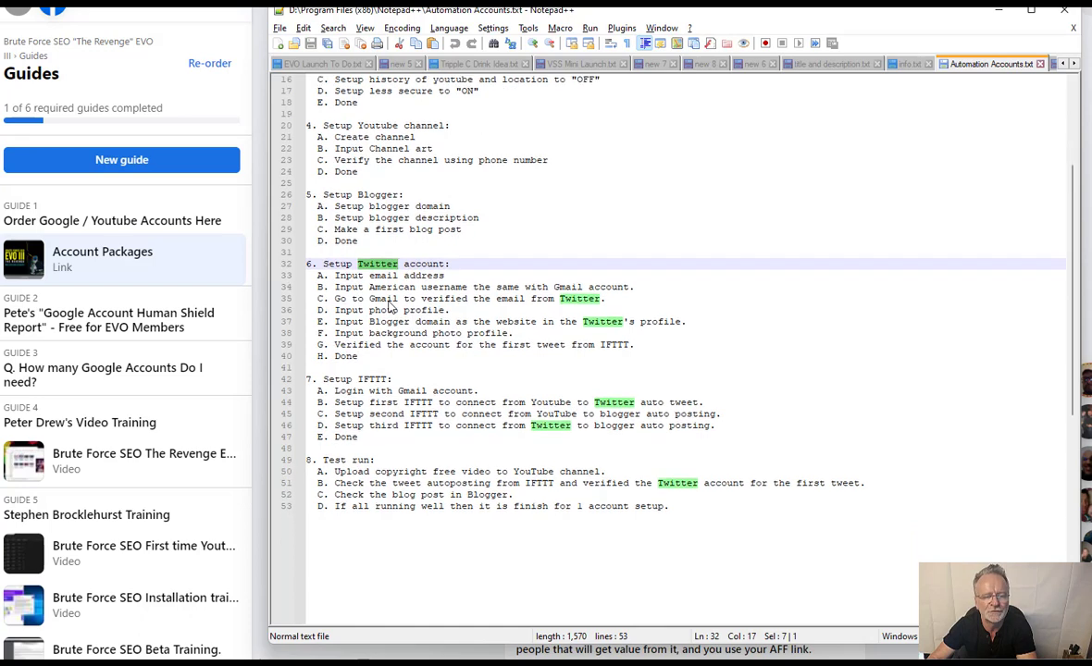
left_click(372, 333)
double_click(384, 333)
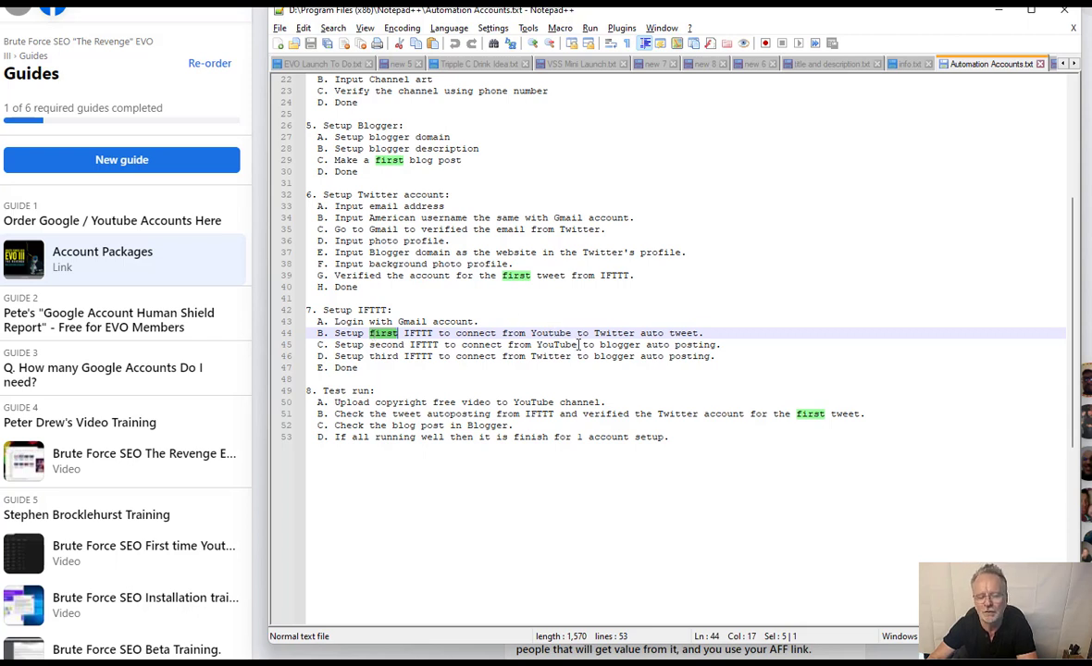
double_click(382, 218)
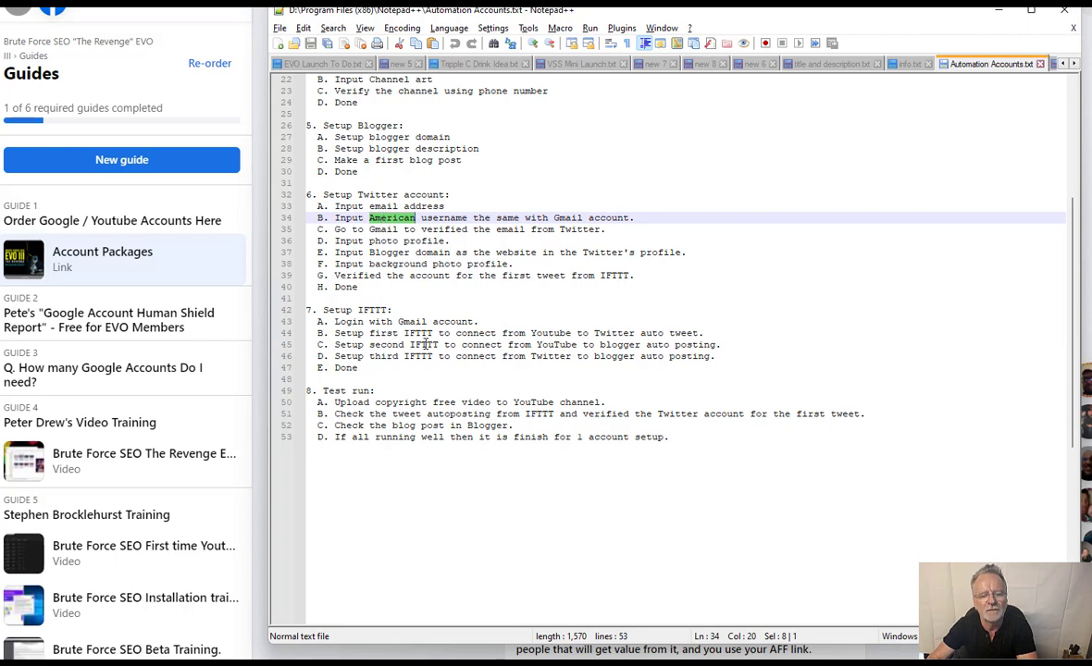
double_click(556, 344)
double_click(602, 344)
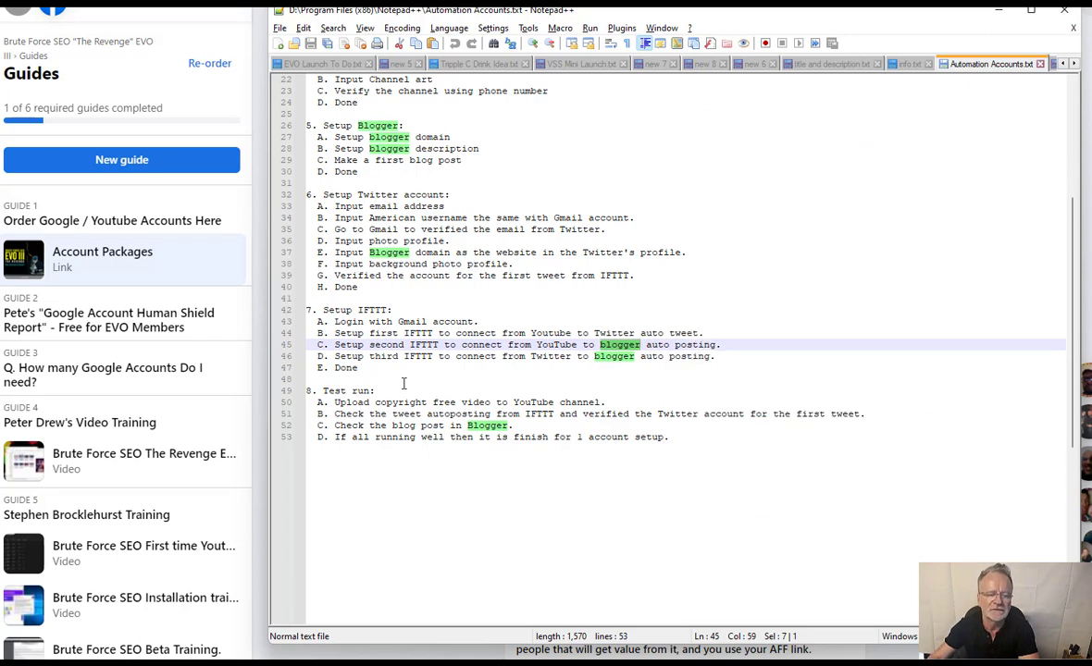
left_click(519, 413)
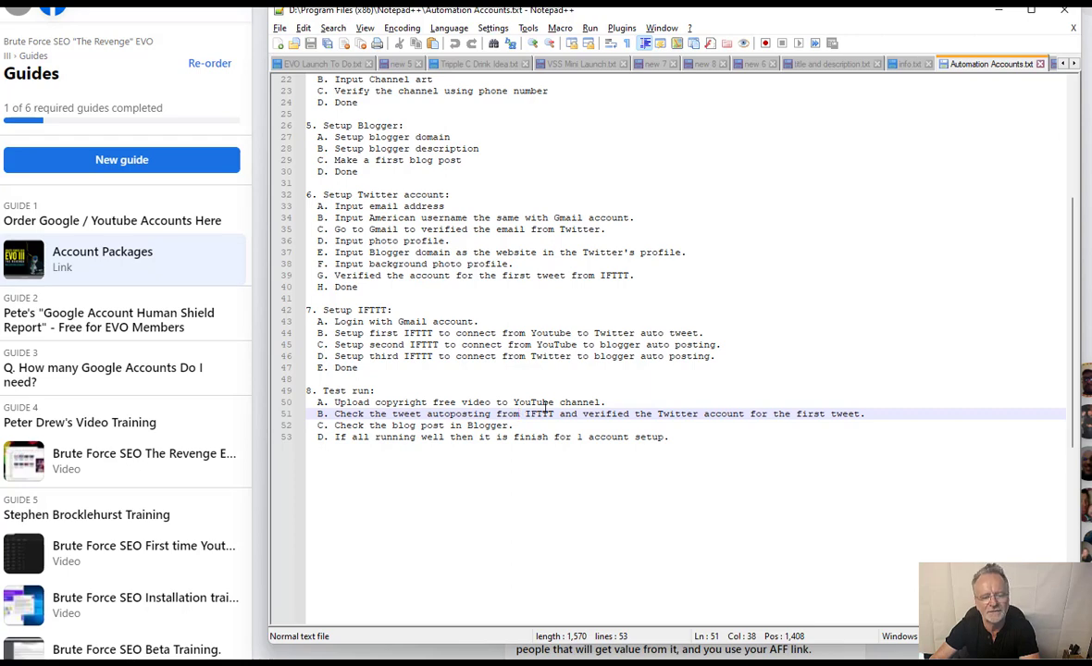
scroll(545, 407, "up", 4)
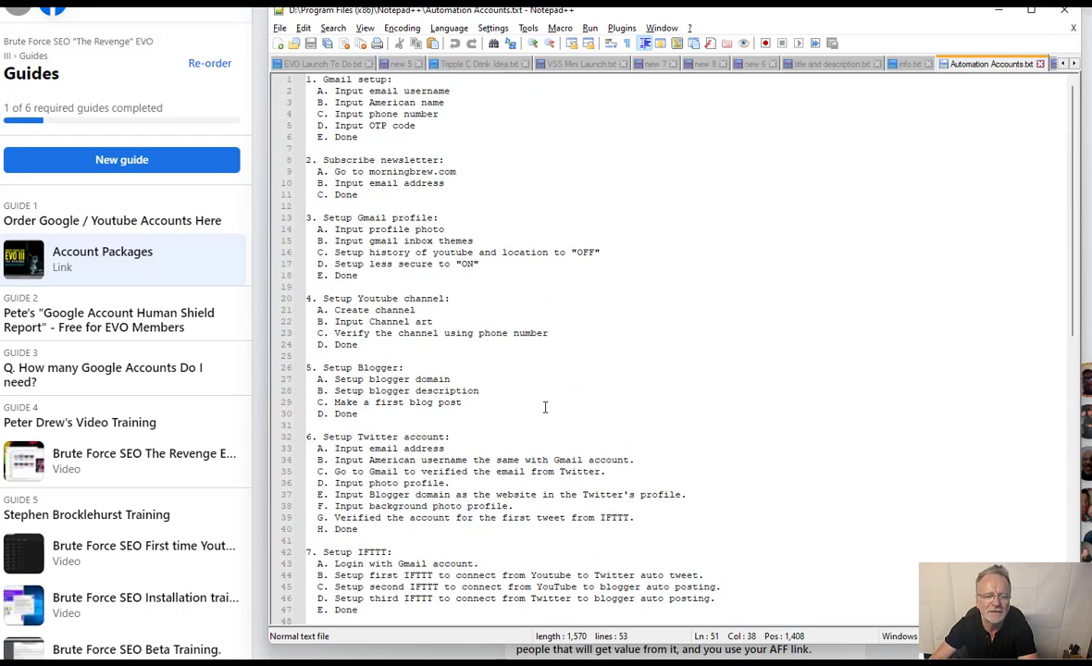
scroll(545, 407, "down", 3)
scroll(545, 407, "down", 3)
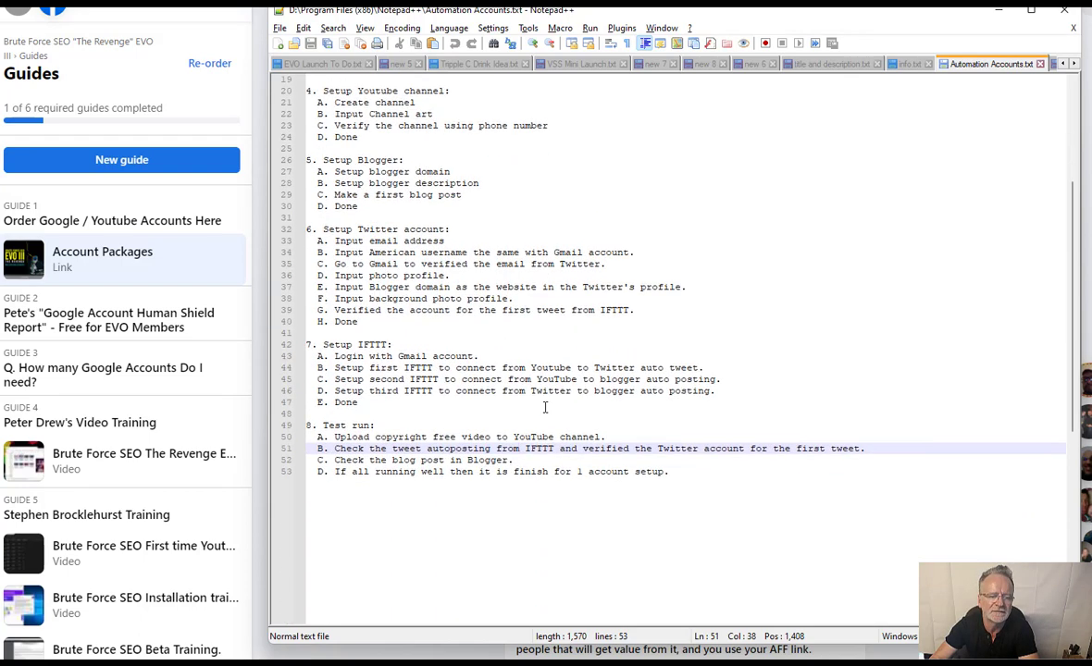